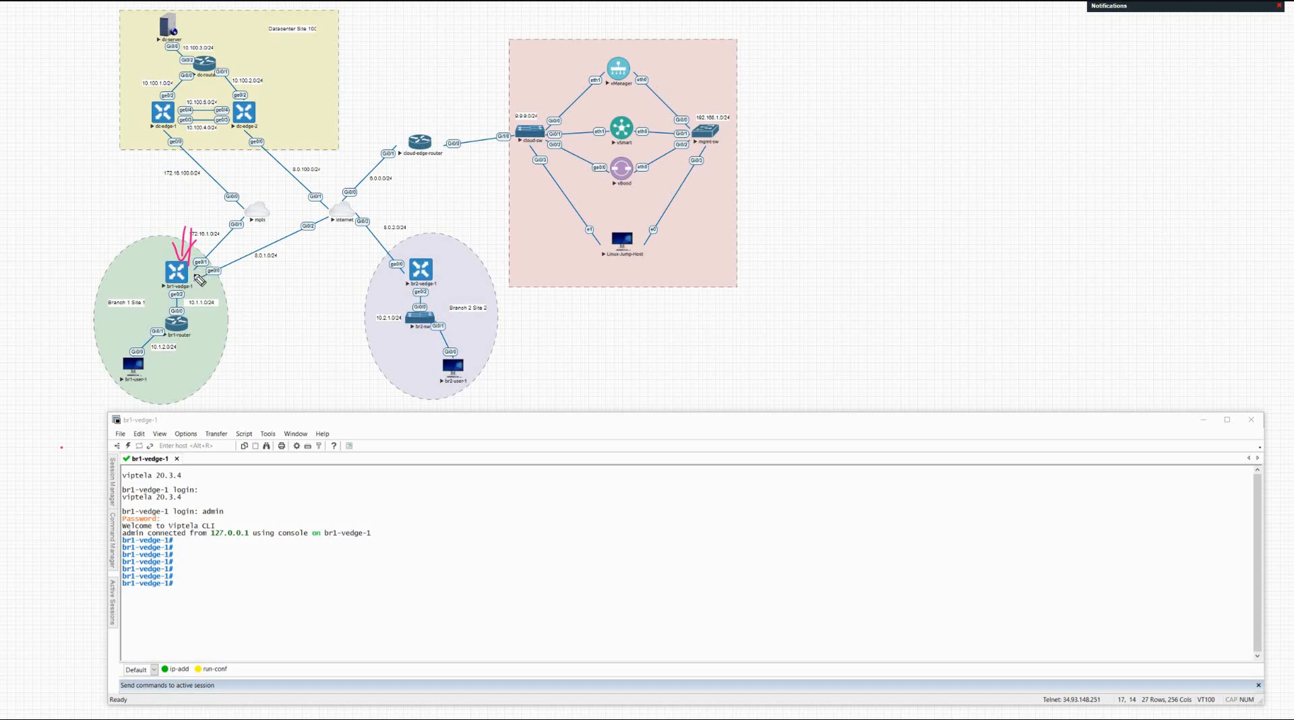
# Draw connection lines on the topology from br1-vedge-1 to vBond, vSmart and vManage.
pyautogui.moveTo(194, 281)
pyautogui.mouseDown()
pyautogui.moveTo(307, 229)
pyautogui.moveTo(593, 167)
pyautogui.mouseUp()
pyautogui.moveTo(192, 274)
pyautogui.mouseDown()
pyautogui.moveTo(405, 165)
pyautogui.moveTo(597, 137)
pyautogui.mouseUp()
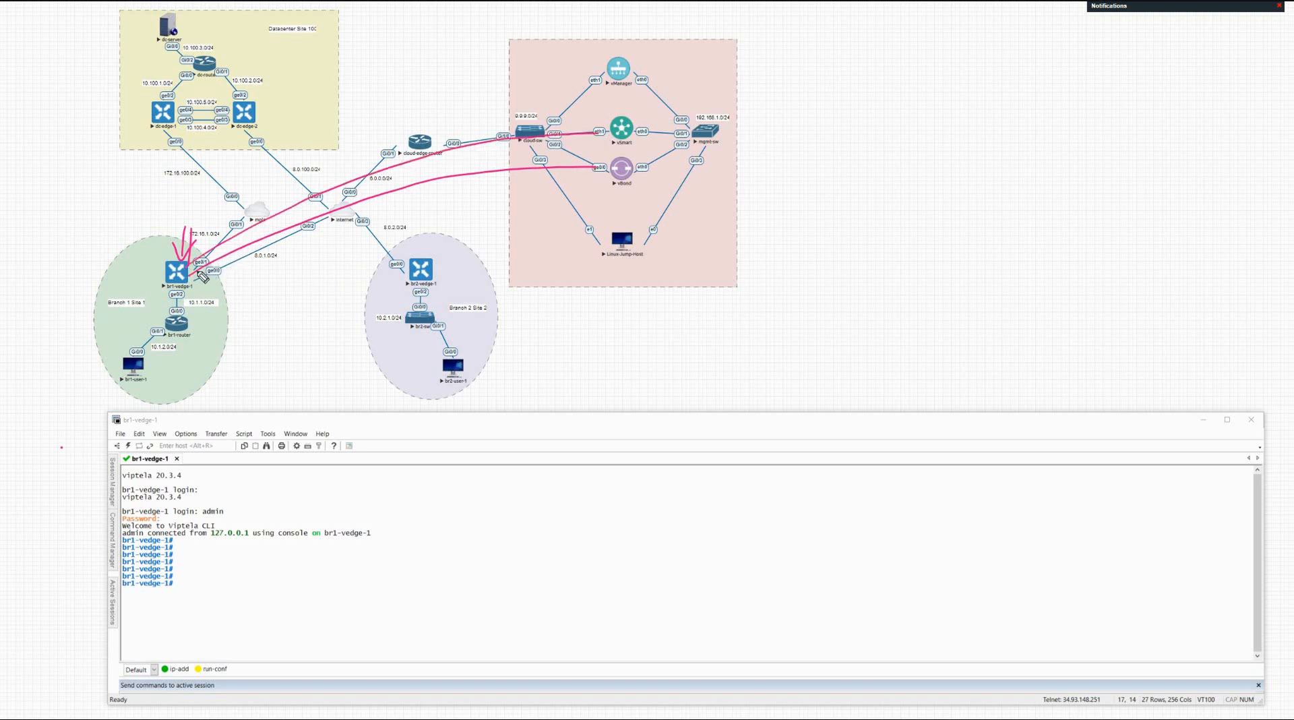
pyautogui.moveTo(421, 131); pyautogui.dragTo(596, 81)
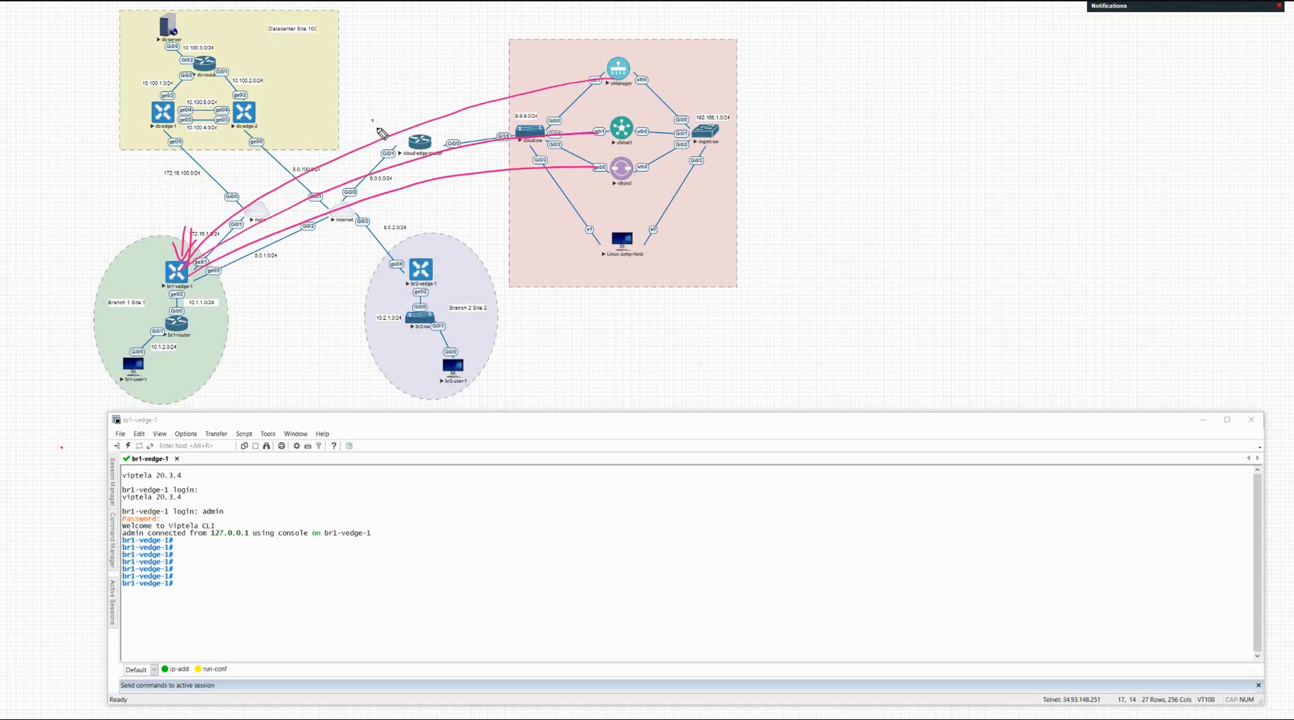
# Label the controller lines DTLS and write an underlined CA note, with arrows pointing at br1-vedge-1.
pyautogui.moveTo(373, 122)
pyautogui.mouseDown()
pyautogui.moveTo(371, 131)
pyautogui.moveTo(391, 115)
pyautogui.mouseUp()
pyautogui.moveTo(386, 116)
pyautogui.mouseDown()
pyautogui.moveTo(383, 128)
pyautogui.moveTo(401, 128)
pyautogui.mouseUp()
pyautogui.moveTo(124, 200); pyautogui.dragTo(139, 208)
pyautogui.moveTo(127, 204)
pyautogui.mouseDown()
pyautogui.moveTo(139, 202)
pyautogui.moveTo(160, 254)
pyautogui.moveTo(151, 262)
pyautogui.mouseUp()
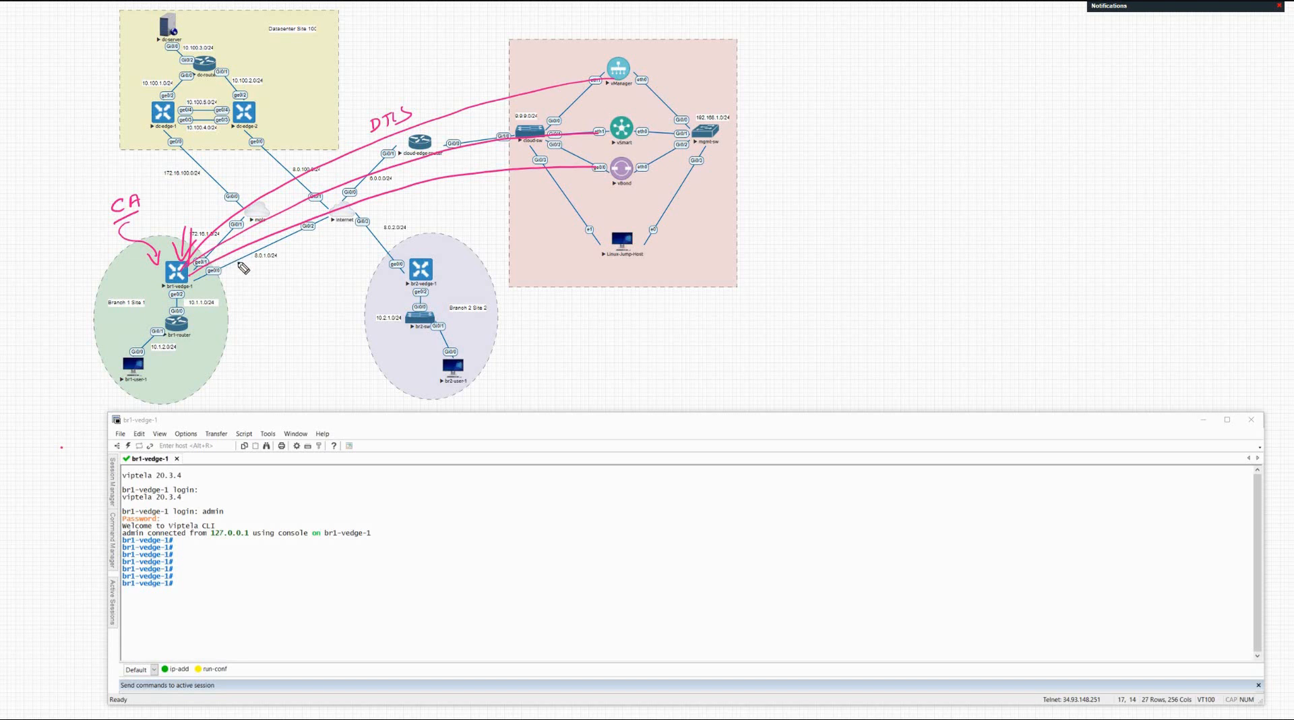
pyautogui.moveTo(199, 287); pyautogui.dragTo(204, 287)
pyautogui.moveTo(116, 290); pyautogui.dragTo(143, 285)
# Run show control connections in the br1-vedge-1 console, with the terminal text enlarged.
pyautogui.click(438, 543)
pyautogui.press('Return')
pyautogui.press('Return')
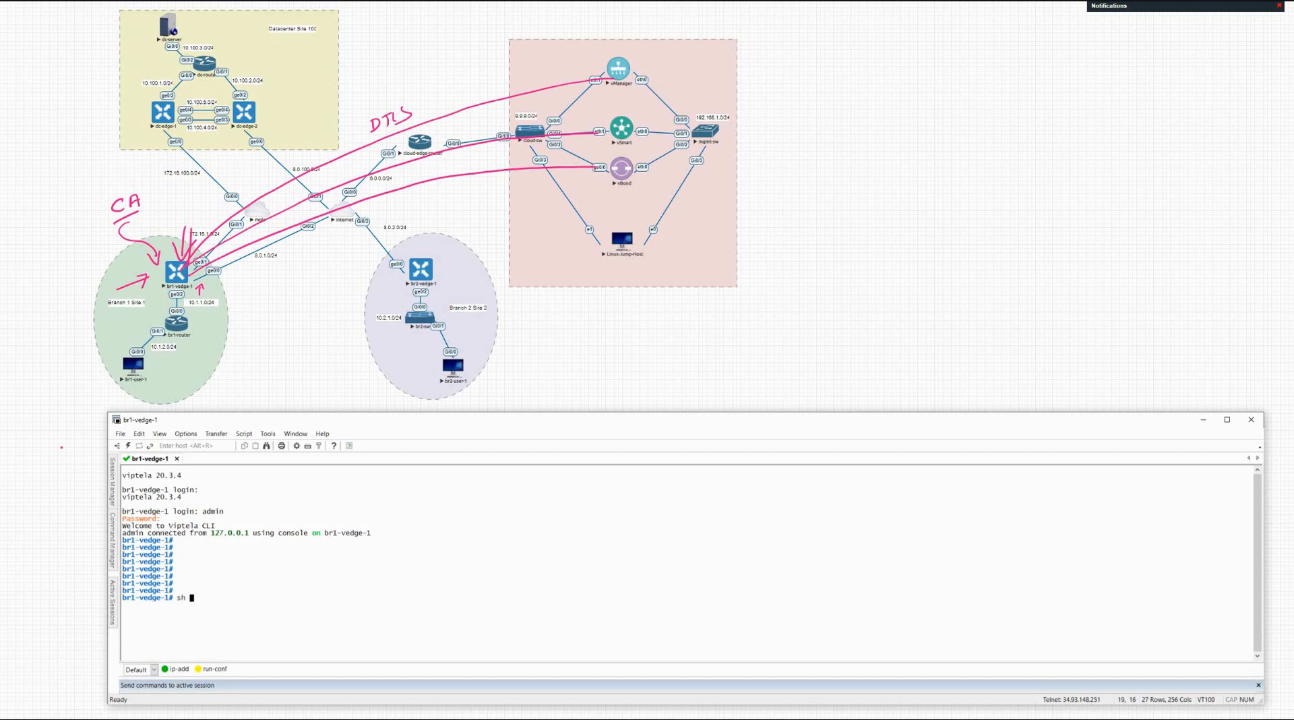
pyautogui.write('sh contr')
pyautogui.press('Tab')
pyautogui.scroll(1, 259, 558)
pyautogui.scroll(1, 259, 559)
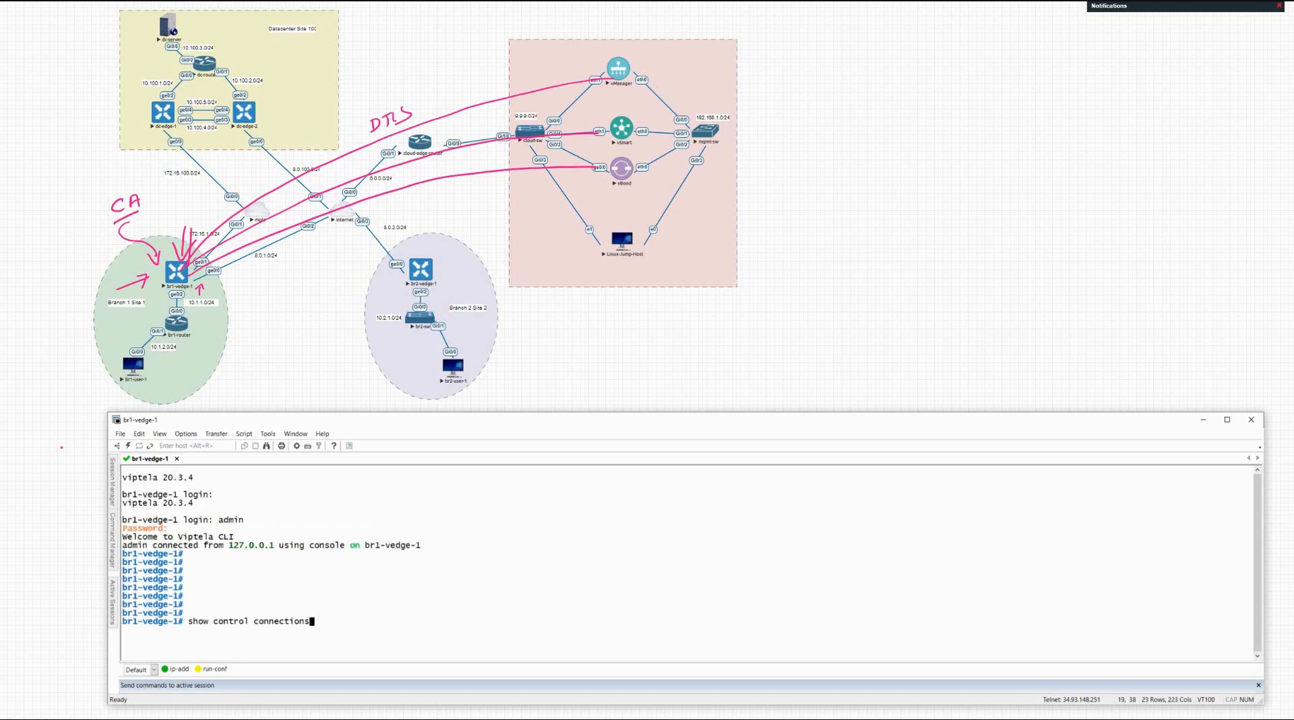
pyautogui.press('Return')
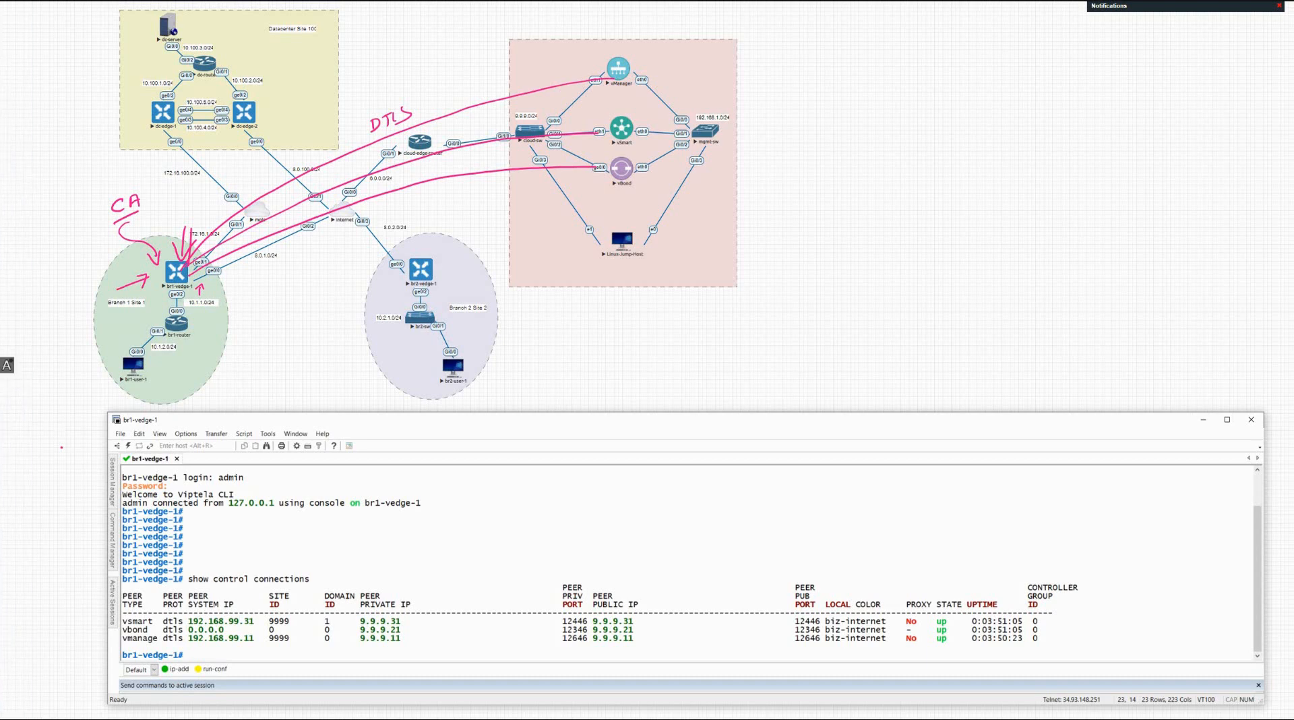
# Circle the dtls entries in the command output and mark the vsmart, vbond and vmanage rows.
pyautogui.click(6, 368)
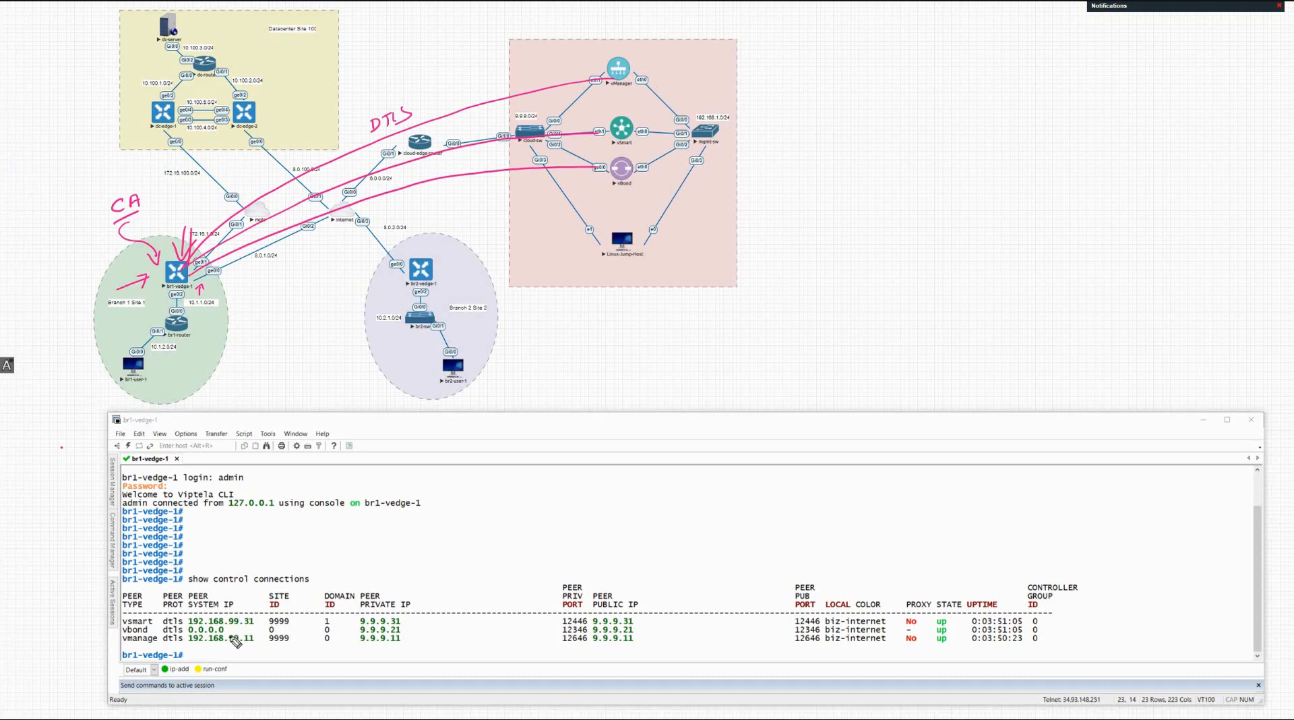
pyautogui.moveTo(184, 621)
pyautogui.mouseDown()
pyautogui.moveTo(161, 631)
pyautogui.moveTo(181, 615)
pyautogui.moveTo(155, 592)
pyautogui.mouseUp()
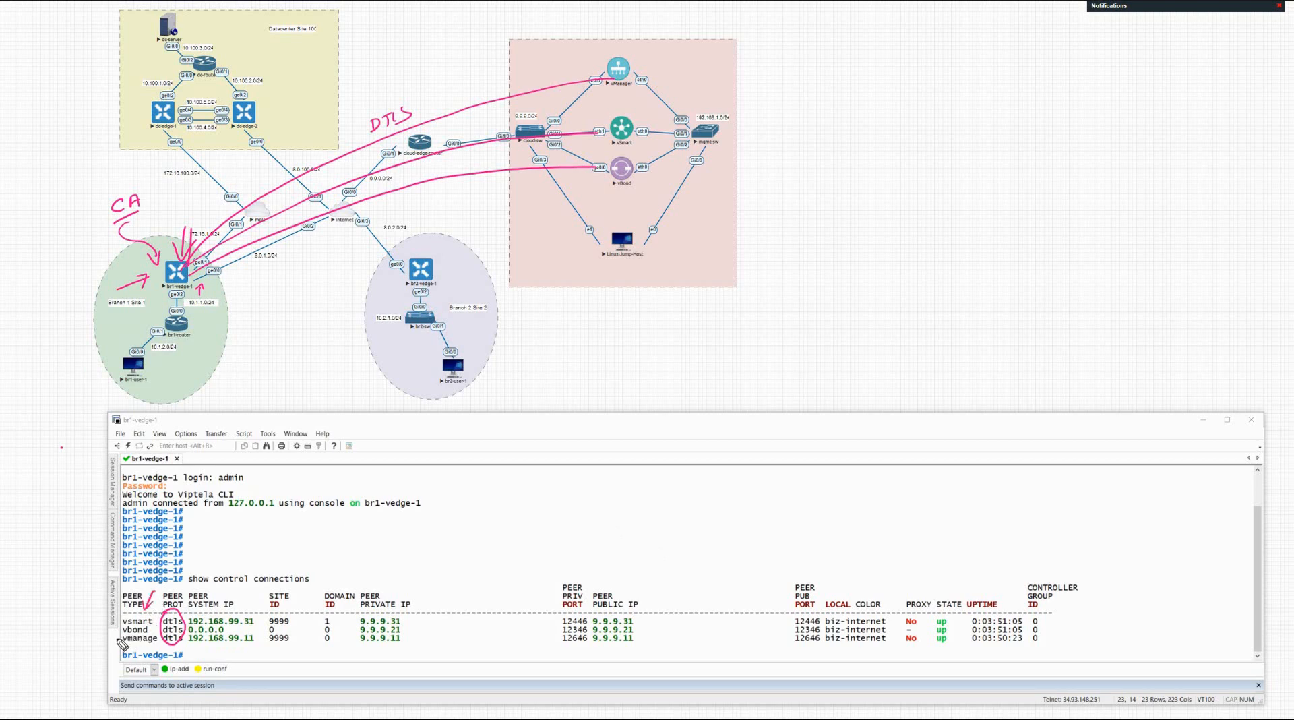
pyautogui.moveTo(112, 643)
pyautogui.mouseDown()
pyautogui.moveTo(121, 633)
pyautogui.moveTo(125, 645)
pyautogui.mouseUp()
# Draw arrows pointing at br2-vedge-1, the Branch 2 Site 2 label and dc-edge-2 on the topology.
pyautogui.moveTo(426, 218)
pyautogui.mouseDown()
pyautogui.moveTo(429, 246)
pyautogui.moveTo(442, 233)
pyautogui.mouseUp()
pyautogui.moveTo(470, 280)
pyautogui.mouseDown()
pyautogui.moveTo(476, 301)
pyautogui.moveTo(484, 279)
pyautogui.mouseUp()
pyautogui.moveTo(263, 104); pyautogui.dragTo(274, 101)
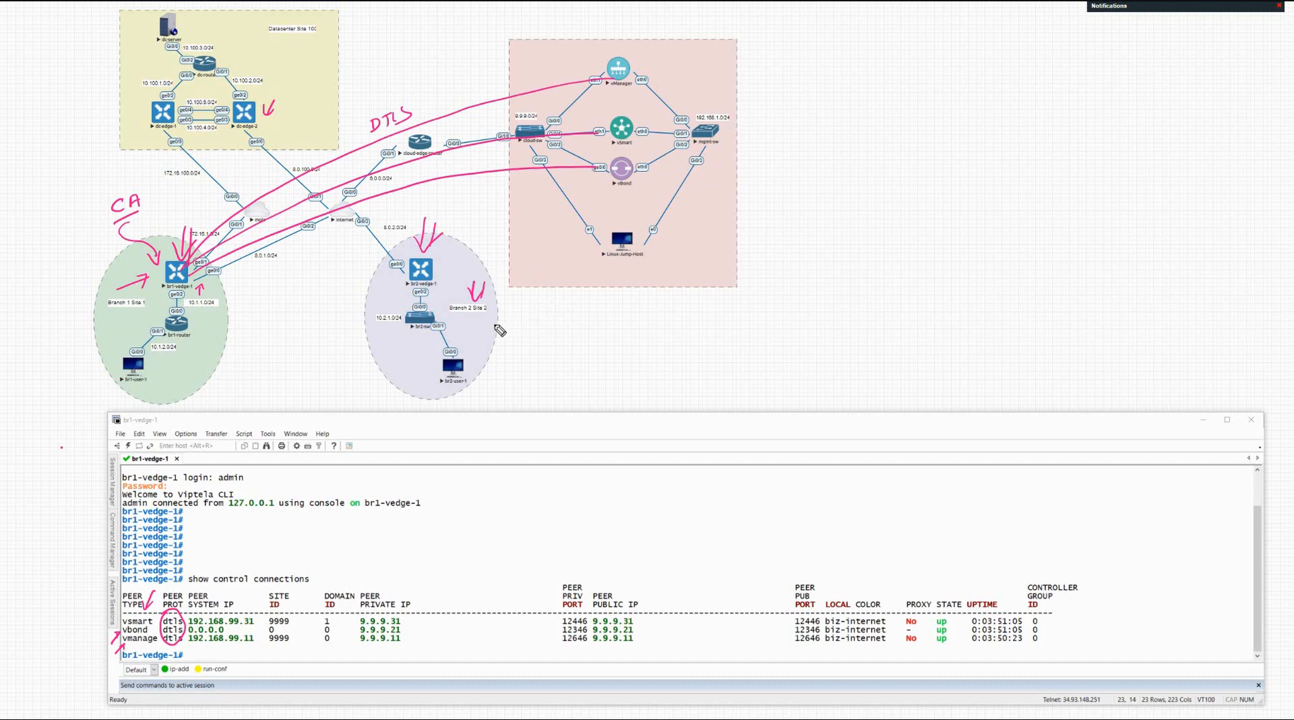
# Write the onboarding notes RC and a double-underlined Activate beside Branch 2, each with arrows, and mark br2-vedge-1's uplink.
pyautogui.moveTo(486, 326); pyautogui.dragTo(559, 314)
pyautogui.click(558, 301)
pyautogui.moveTo(494, 349); pyautogui.dragTo(531, 344)
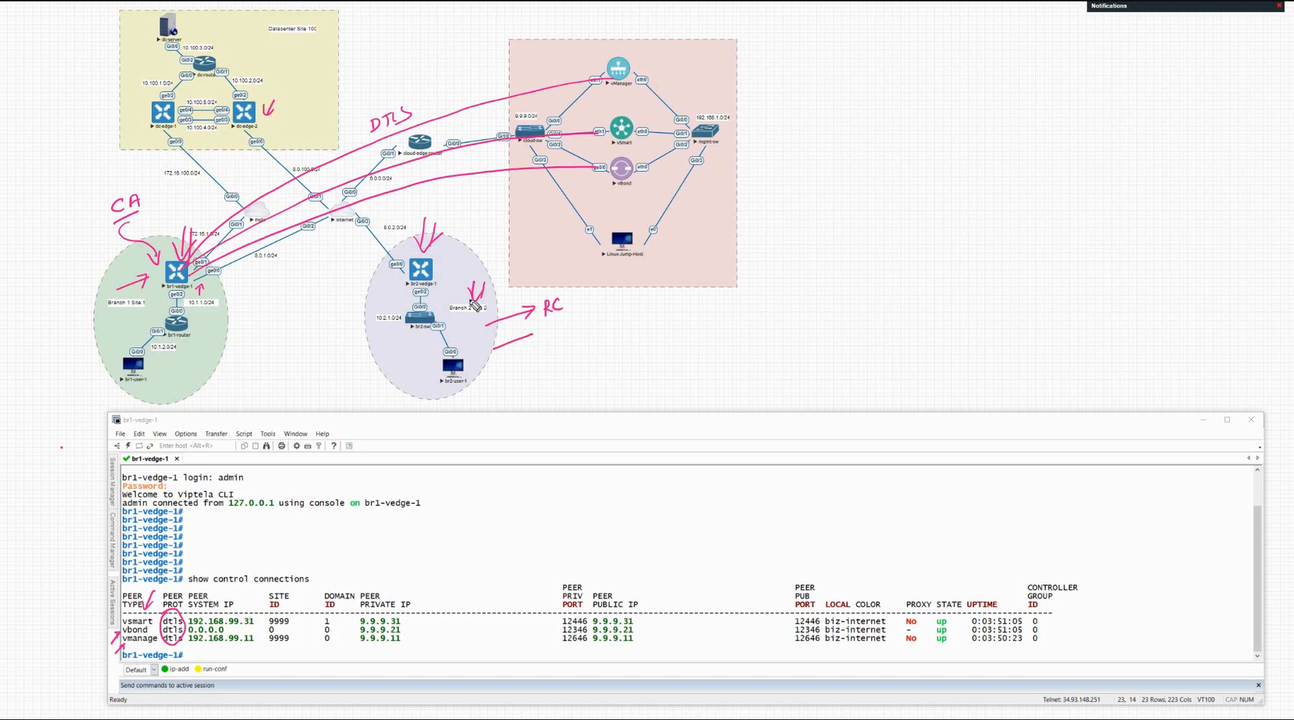
pyautogui.moveTo(350, 268)
pyautogui.mouseDown()
pyautogui.moveTo(365, 251)
pyautogui.moveTo(369, 274)
pyautogui.moveTo(400, 272)
pyautogui.mouseUp()
pyautogui.moveTo(506, 372)
pyautogui.mouseDown()
pyautogui.moveTo(562, 355)
pyautogui.moveTo(585, 364)
pyautogui.moveTo(622, 344)
pyautogui.moveTo(610, 333)
pyautogui.mouseUp()
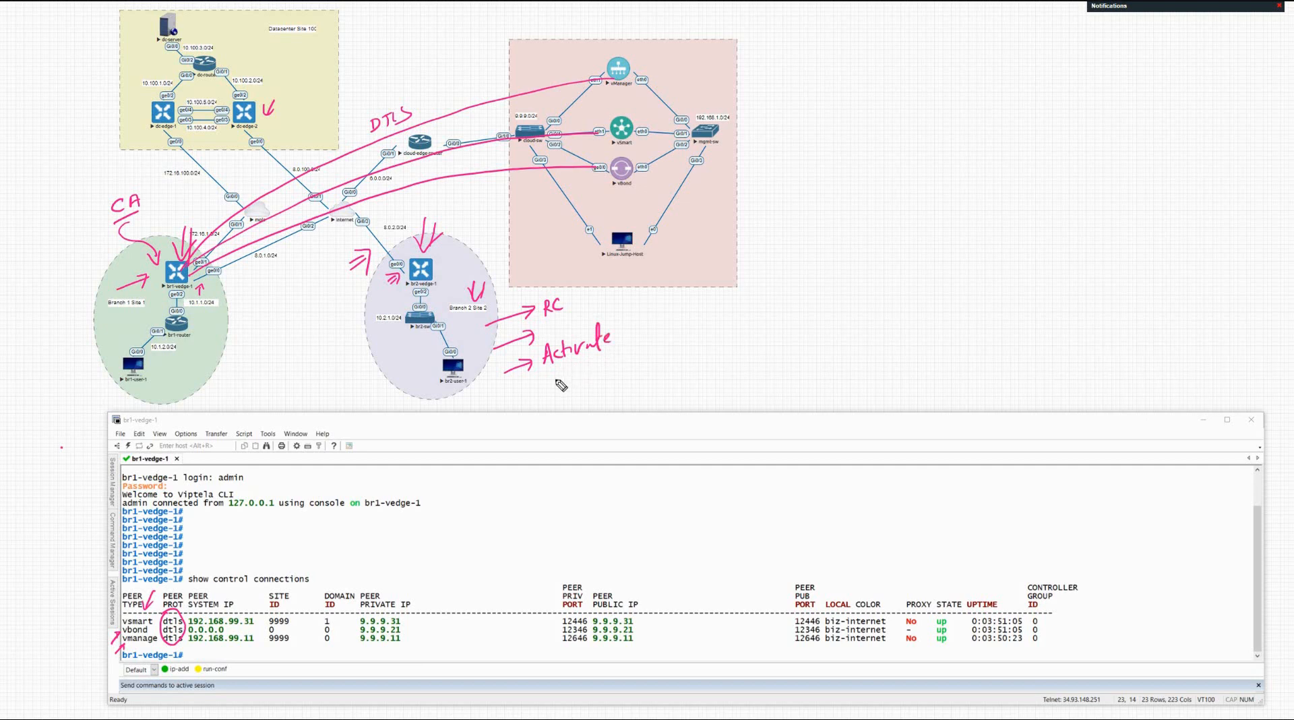
pyautogui.moveTo(555, 376)
pyautogui.mouseDown()
pyautogui.moveTo(609, 356)
pyautogui.moveTo(597, 368)
pyautogui.mouseUp()
# Sketch a cloud labelled Internet in the empty area beside the controller block.
pyautogui.moveTo(936, 189)
pyautogui.mouseDown()
pyautogui.moveTo(982, 176)
pyautogui.moveTo(1023, 185)
pyautogui.mouseUp()
pyautogui.moveTo(934, 188); pyautogui.dragTo(959, 235)
pyautogui.moveTo(1024, 186)
pyautogui.mouseDown()
pyautogui.moveTo(1032, 216)
pyautogui.moveTo(1001, 234)
pyautogui.moveTo(961, 210)
pyautogui.mouseUp()
pyautogui.moveTo(965, 210)
pyautogui.mouseDown()
pyautogui.moveTo(976, 195)
pyautogui.moveTo(1000, 200)
pyautogui.mouseUp()
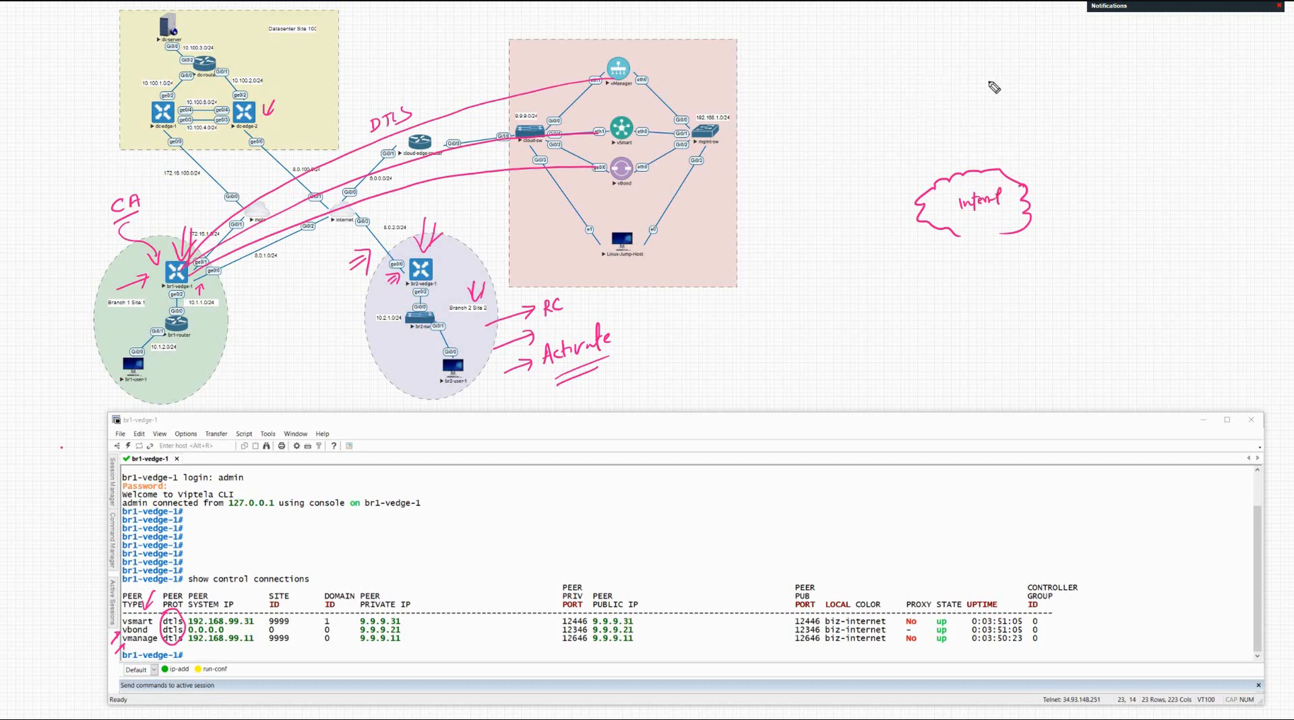
# Sketch circled nodes dc-edge-2, br1-Edge and br2-Edge and connect each one to the Internet cloud.
pyautogui.moveTo(941, 75); pyautogui.dragTo(988, 76)
pyautogui.moveTo(909, 98); pyautogui.dragTo(911, 106)
pyautogui.moveTo(919, 96)
pyautogui.mouseDown()
pyautogui.moveTo(973, 100)
pyautogui.moveTo(983, 86)
pyautogui.moveTo(965, 172)
pyautogui.mouseUp()
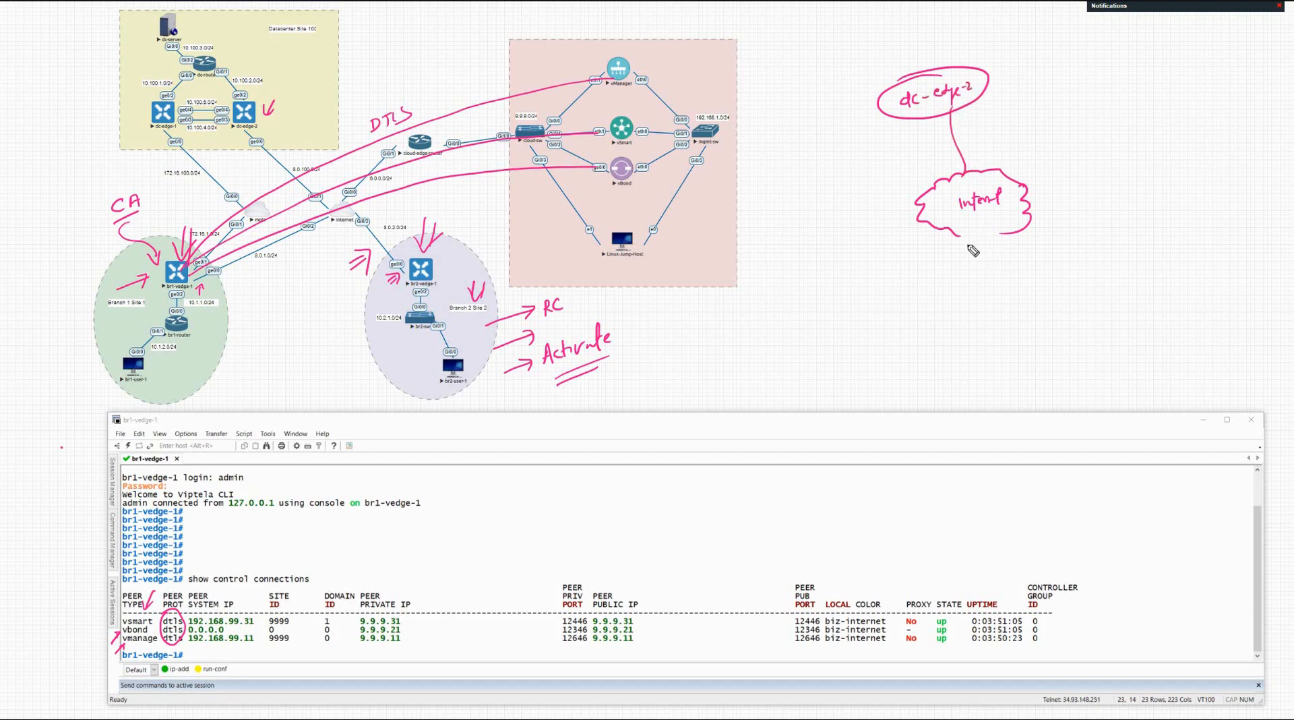
pyautogui.moveTo(932, 231)
pyautogui.mouseDown()
pyautogui.moveTo(877, 287)
pyautogui.moveTo(818, 306)
pyautogui.moveTo(833, 320)
pyautogui.moveTo(862, 313)
pyautogui.moveTo(869, 327)
pyautogui.mouseUp()
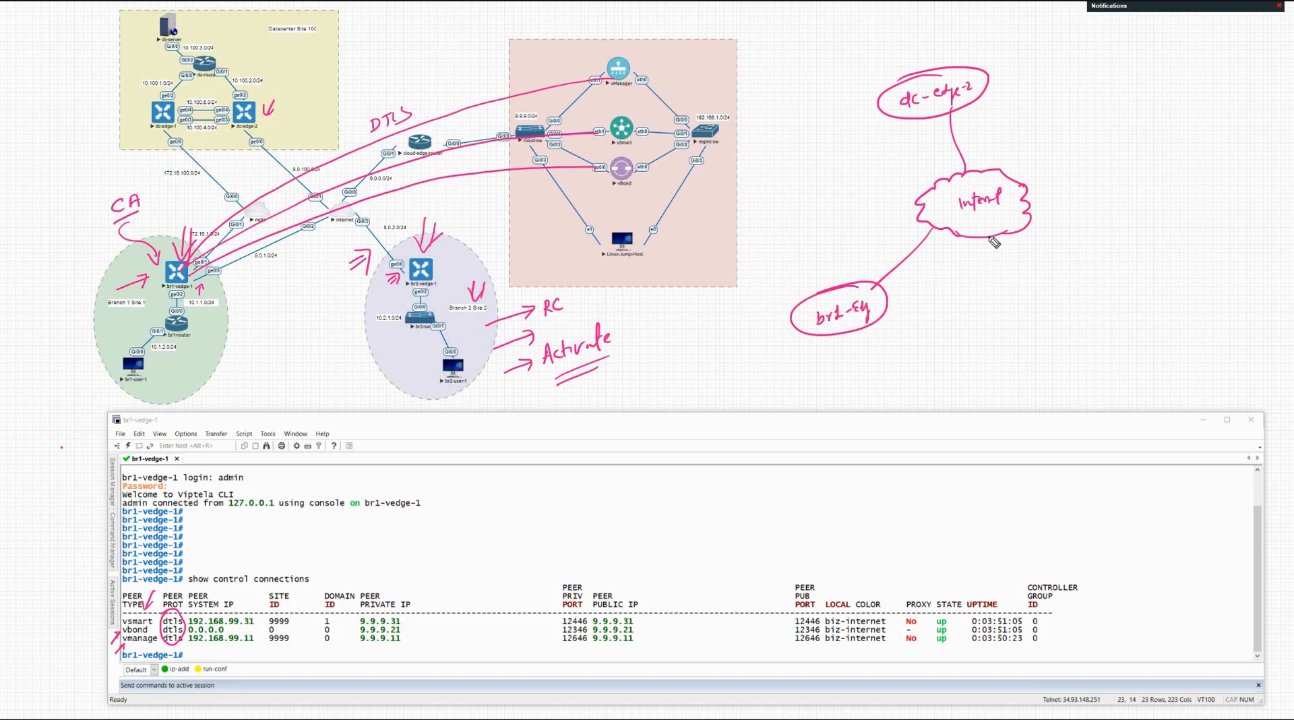
pyautogui.moveTo(989, 235)
pyautogui.mouseDown()
pyautogui.moveTo(1052, 265)
pyautogui.moveTo(1031, 298)
pyautogui.moveTo(1065, 298)
pyautogui.moveTo(1106, 273)
pyautogui.mouseUp()
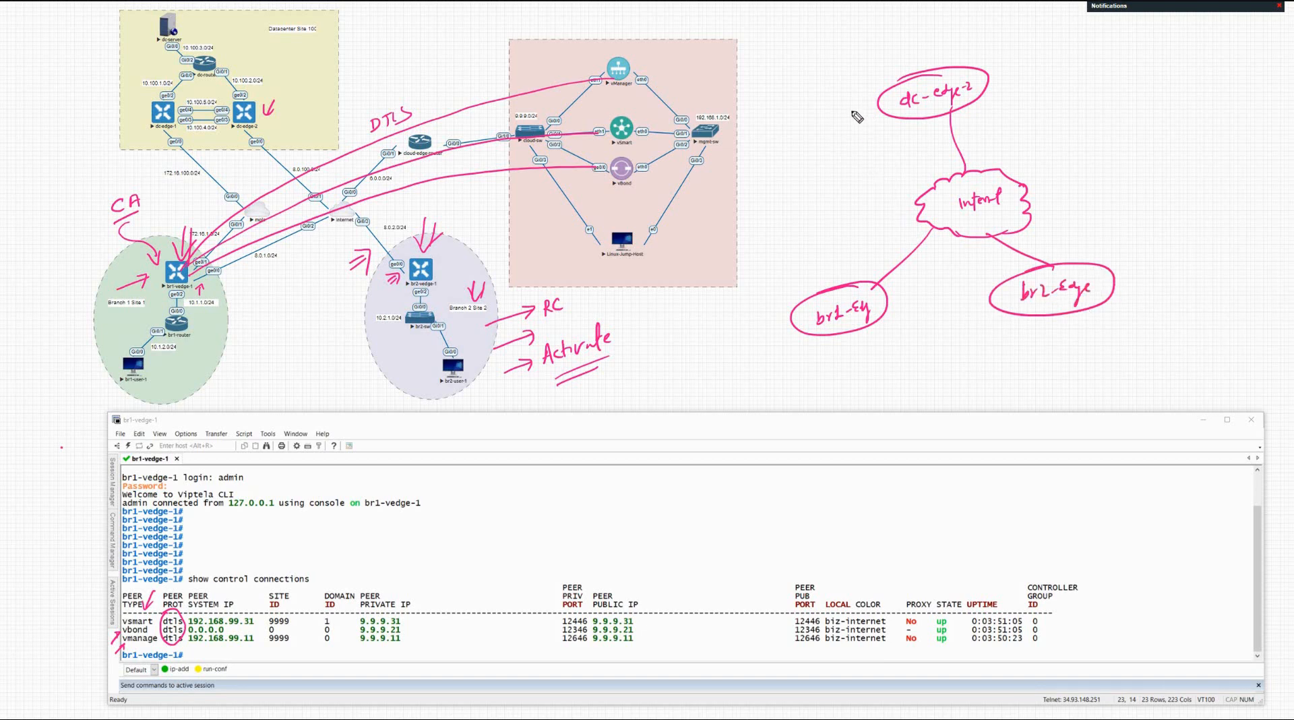
# Add check marks beside the three sketched edge nodes and draw an arrow toward the diagram.
pyautogui.moveTo(839, 105); pyautogui.dragTo(861, 92)
pyautogui.moveTo(762, 319); pyautogui.dragTo(782, 308)
pyautogui.moveTo(961, 300); pyautogui.dragTo(982, 293)
pyautogui.moveTo(1104, 46)
pyautogui.mouseDown()
pyautogui.moveTo(1069, 80)
pyautogui.moveTo(1097, 74)
pyautogui.mouseUp()
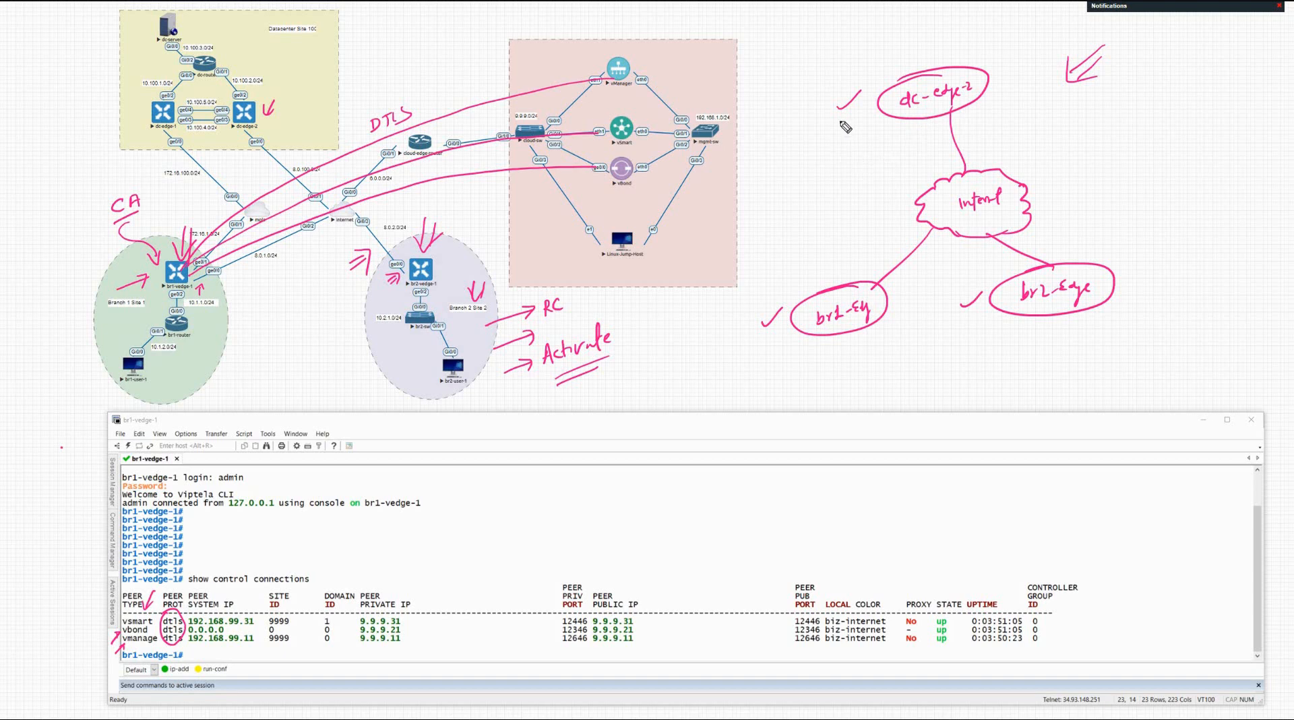
pyautogui.moveTo(843, 127); pyautogui.dragTo(856, 114)
pyautogui.moveTo(785, 352); pyautogui.dragTo(806, 336)
# Sketch a circled OMP node labelled vsmart and link it to dc-edge-2, br2-Edge and br1-Edge.
pyautogui.moveTo(1221, 99)
pyautogui.mouseDown()
pyautogui.moveTo(1230, 128)
pyautogui.moveTo(1233, 93)
pyautogui.mouseUp()
pyautogui.moveTo(1192, 105)
pyautogui.mouseDown()
pyautogui.moveTo(1188, 120)
pyautogui.moveTo(1220, 114)
pyautogui.mouseUp()
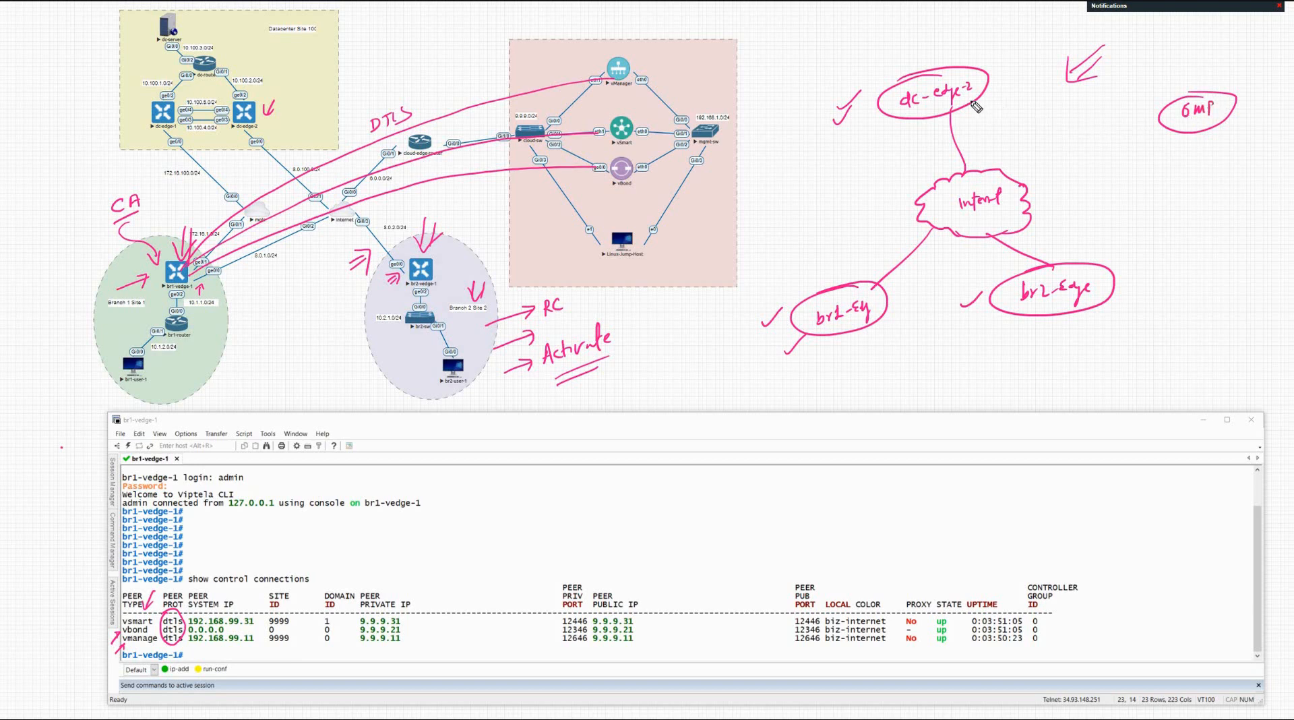
pyautogui.moveTo(964, 100); pyautogui.dragTo(1060, 100)
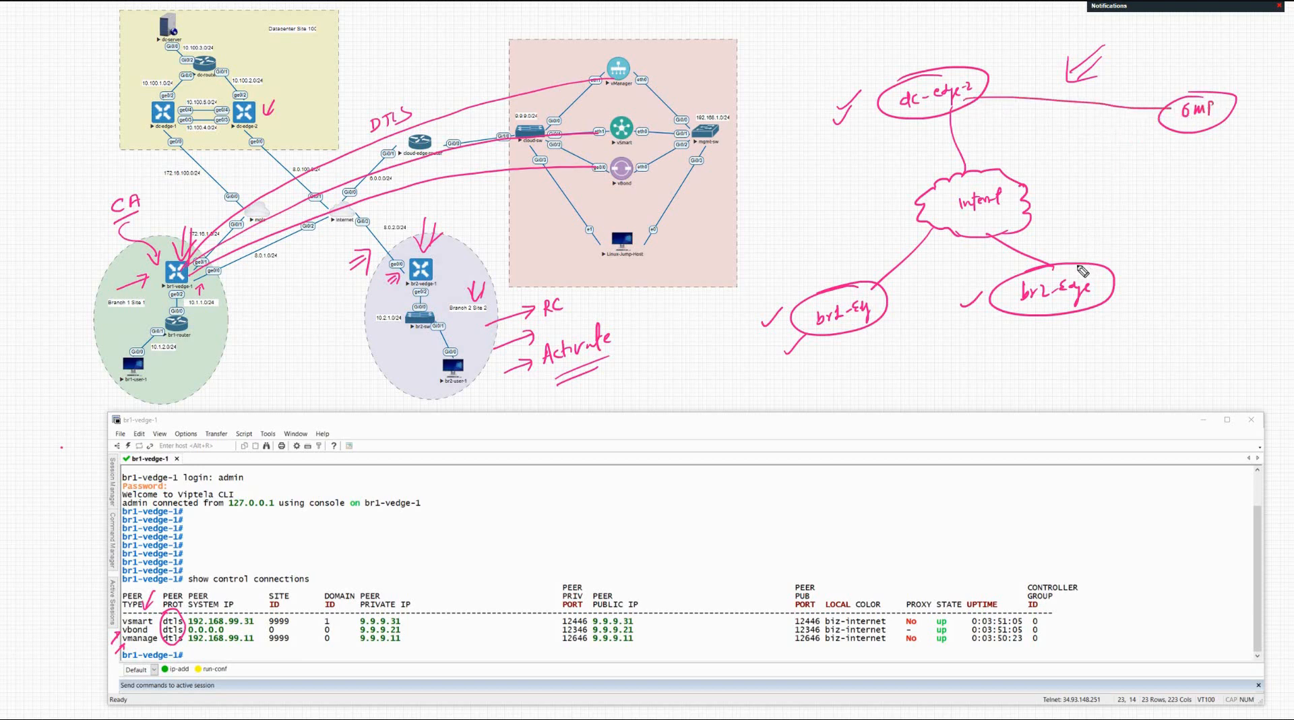
pyautogui.moveTo(1078, 264)
pyautogui.mouseDown()
pyautogui.moveTo(1210, 83)
pyautogui.moveTo(1236, 76)
pyautogui.moveTo(1226, 87)
pyautogui.mouseUp()
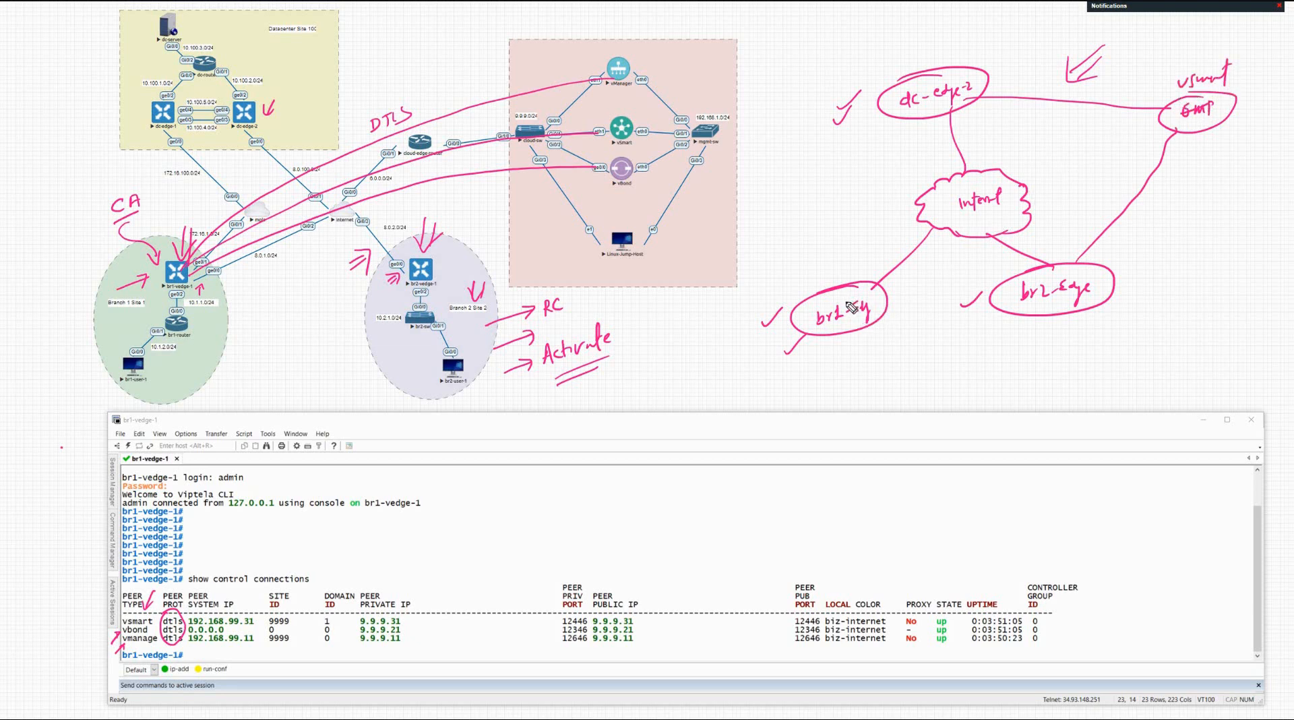
pyautogui.moveTo(846, 302)
pyautogui.mouseDown()
pyautogui.moveTo(974, 215)
pyautogui.moveTo(1159, 122)
pyautogui.mouseUp()
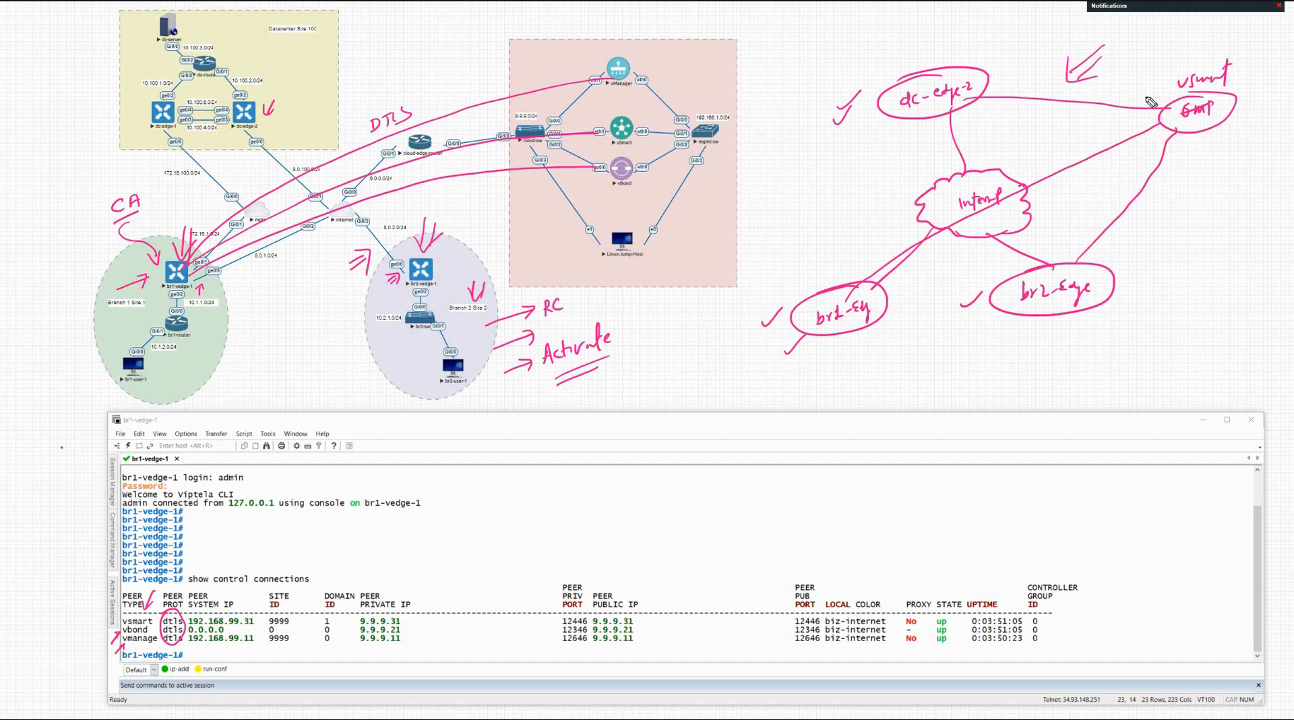
# Draw arrows from the vsmart node toward the edges and add a bracketed VPN note under br2-Edge.
pyautogui.moveTo(1143, 88)
pyautogui.mouseDown()
pyautogui.moveTo(1089, 94)
pyautogui.moveTo(1106, 98)
pyautogui.moveTo(1089, 141)
pyautogui.moveTo(1116, 191)
pyautogui.moveTo(1127, 190)
pyautogui.mouseUp()
pyautogui.moveTo(1079, 322)
pyautogui.mouseDown()
pyautogui.moveTo(1068, 344)
pyautogui.moveTo(1078, 366)
pyautogui.moveTo(1100, 329)
pyautogui.moveTo(1142, 335)
pyautogui.mouseUp()
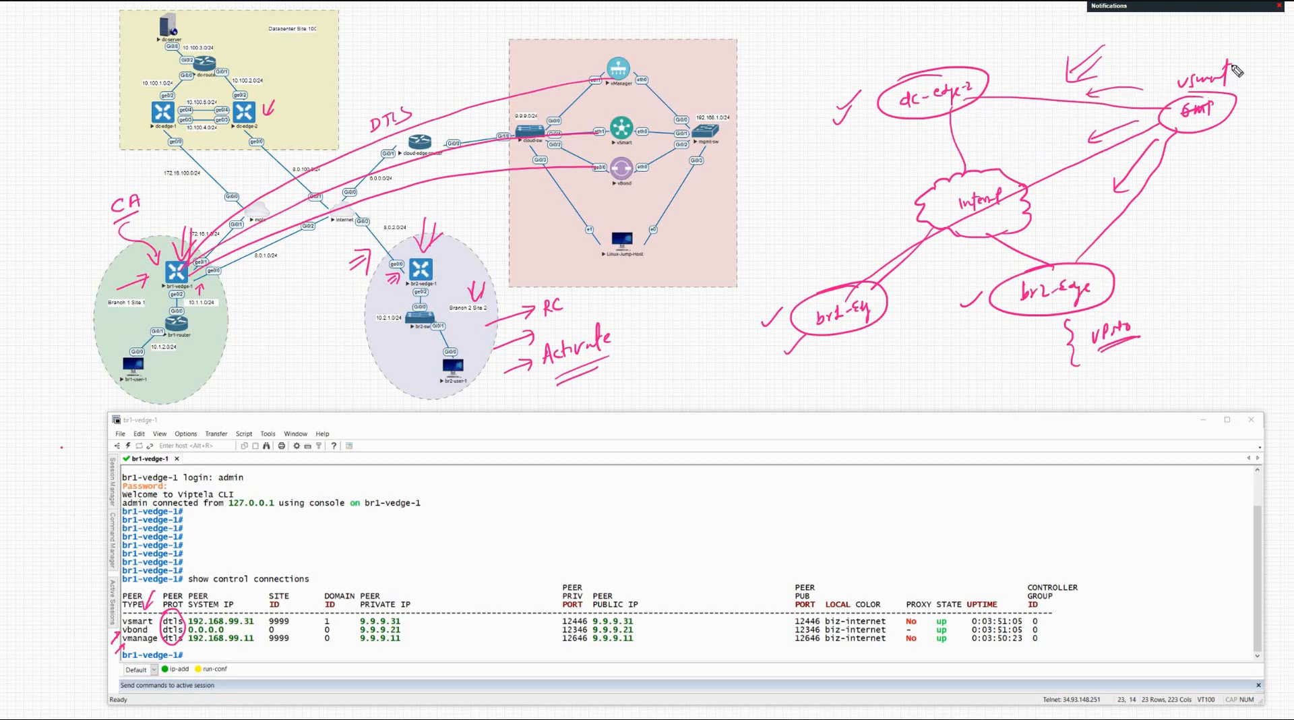
pyautogui.moveTo(1208, 31); pyautogui.dragTo(1204, 63)
# Mark the sketched dc-edge-2's Internet-facing interface and annotate it with its IPsec and Biz-Inter attributes.
pyautogui.moveTo(956, 116); pyautogui.dragTo(919, 141)
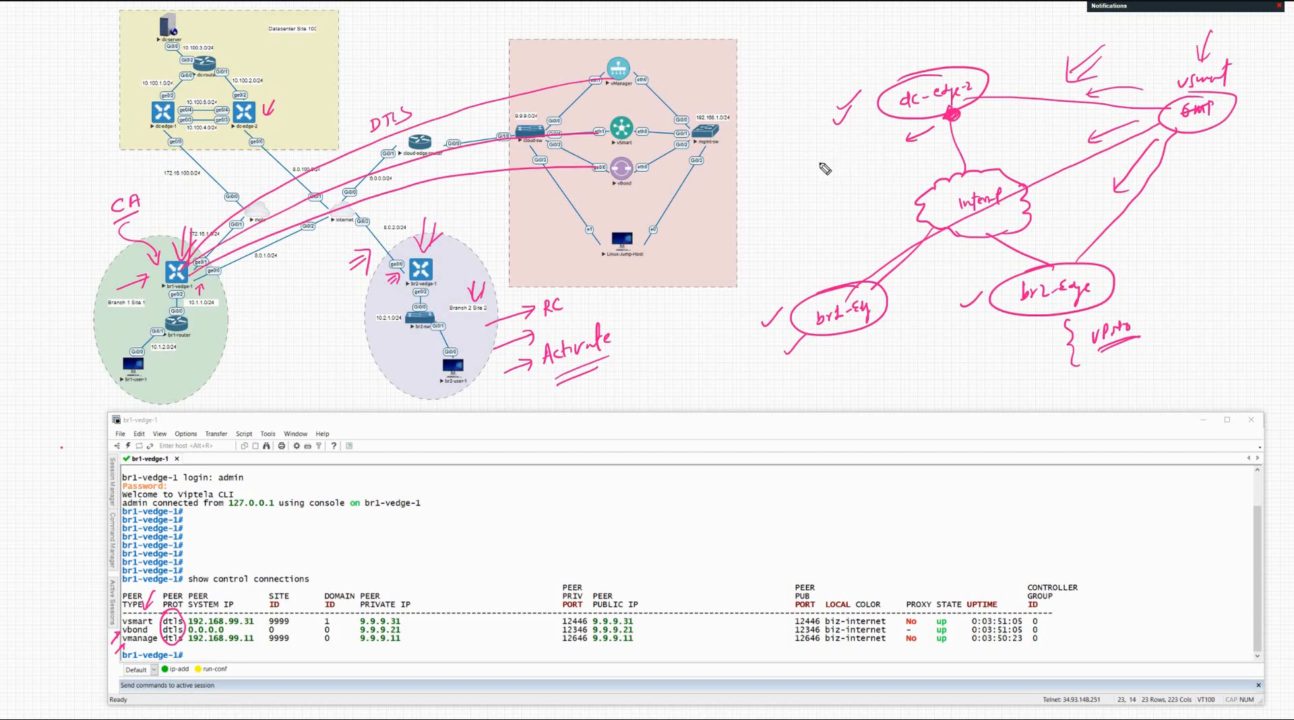
pyautogui.moveTo(823, 150)
pyautogui.mouseDown()
pyautogui.moveTo(814, 167)
pyautogui.moveTo(867, 147)
pyautogui.mouseUp()
pyautogui.moveTo(871, 143); pyautogui.dragTo(877, 144)
pyautogui.moveTo(882, 139)
pyautogui.mouseDown()
pyautogui.moveTo(834, 184)
pyautogui.moveTo(888, 177)
pyautogui.mouseUp()
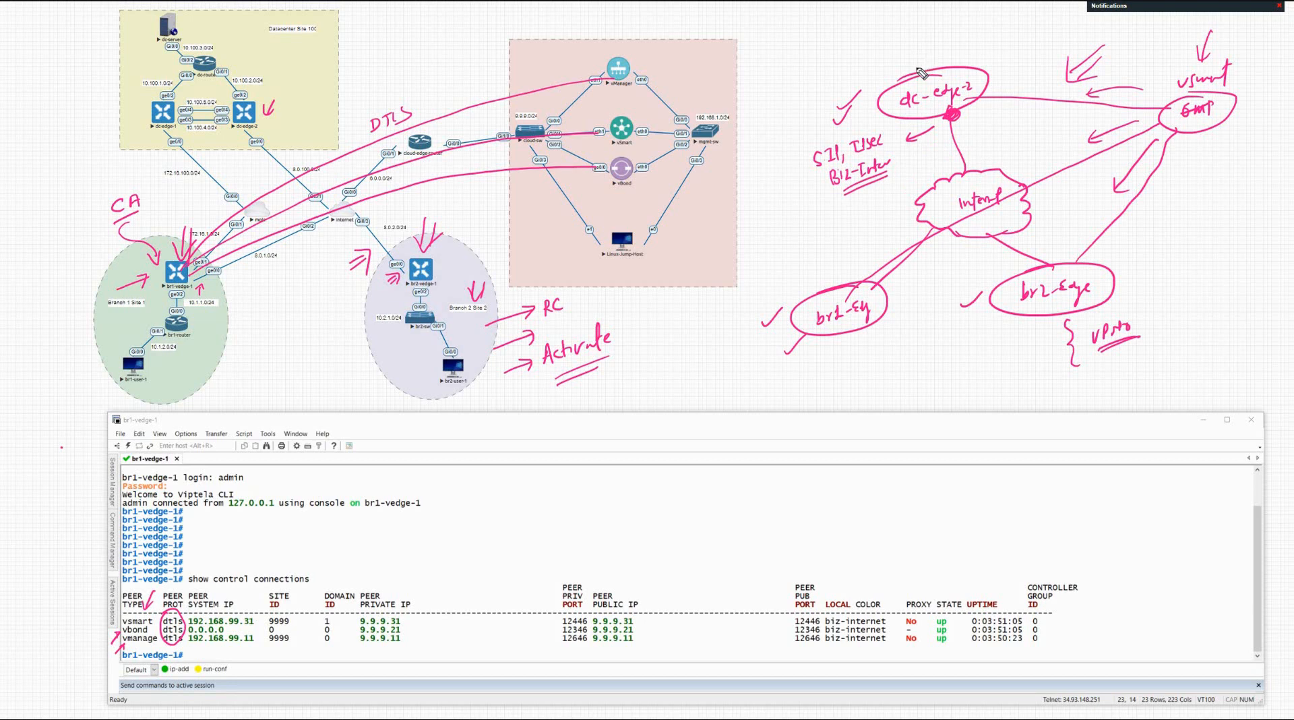
# Check off the three sketched edges again and add a bracketed, underlined Service note under br1-Edge.
pyautogui.moveTo(907, 54); pyautogui.dragTo(933, 44)
pyautogui.moveTo(838, 346); pyautogui.dragTo(858, 338)
pyautogui.moveTo(1009, 334); pyautogui.dragTo(1025, 328)
pyautogui.moveTo(849, 356)
pyautogui.mouseDown()
pyautogui.moveTo(852, 386)
pyautogui.moveTo(901, 358)
pyautogui.moveTo(881, 386)
pyautogui.moveTo(914, 374)
pyautogui.mouseUp()
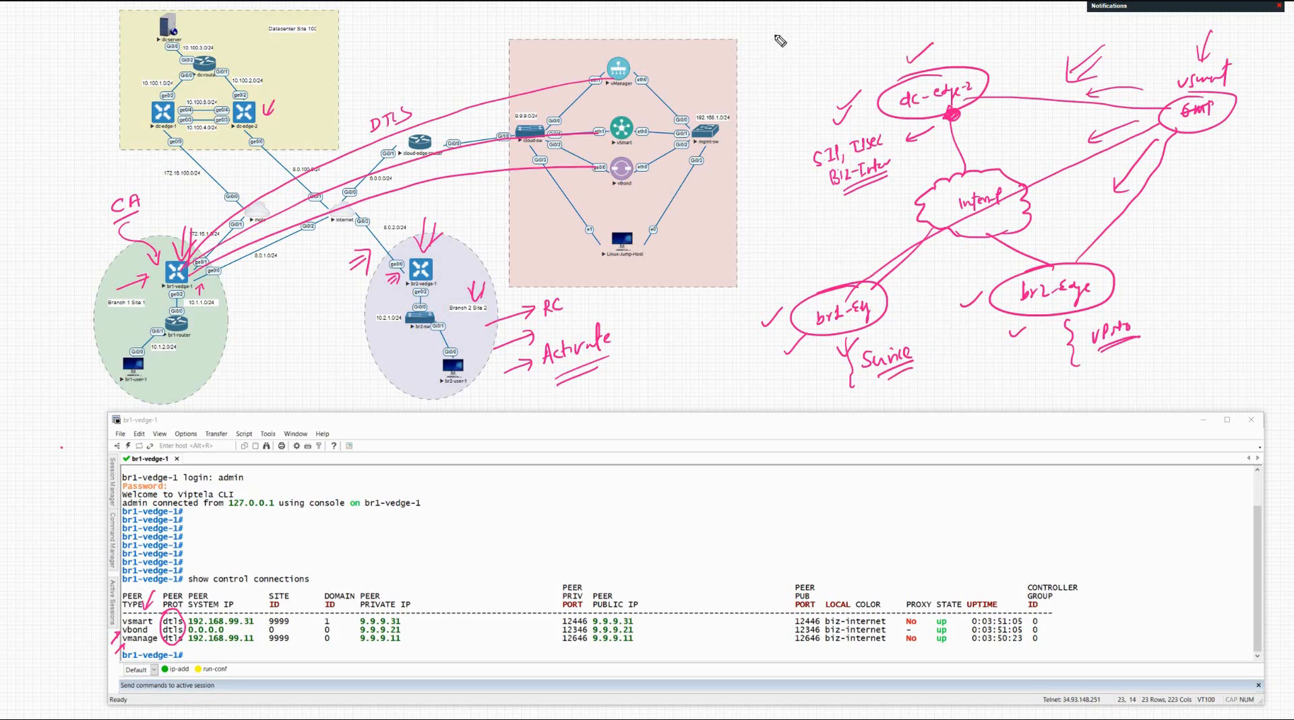
# Title the sketch with an underlined Template and bracket it, pointing arrows at the system IPs, br2-vedge-1 and dc-edge-2.
pyautogui.moveTo(762, 29)
pyautogui.mouseDown()
pyautogui.moveTo(817, 47)
pyautogui.moveTo(836, 22)
pyautogui.mouseUp()
pyautogui.moveTo(774, 66)
pyautogui.mouseDown()
pyautogui.moveTo(832, 39)
pyautogui.moveTo(829, 53)
pyautogui.mouseUp()
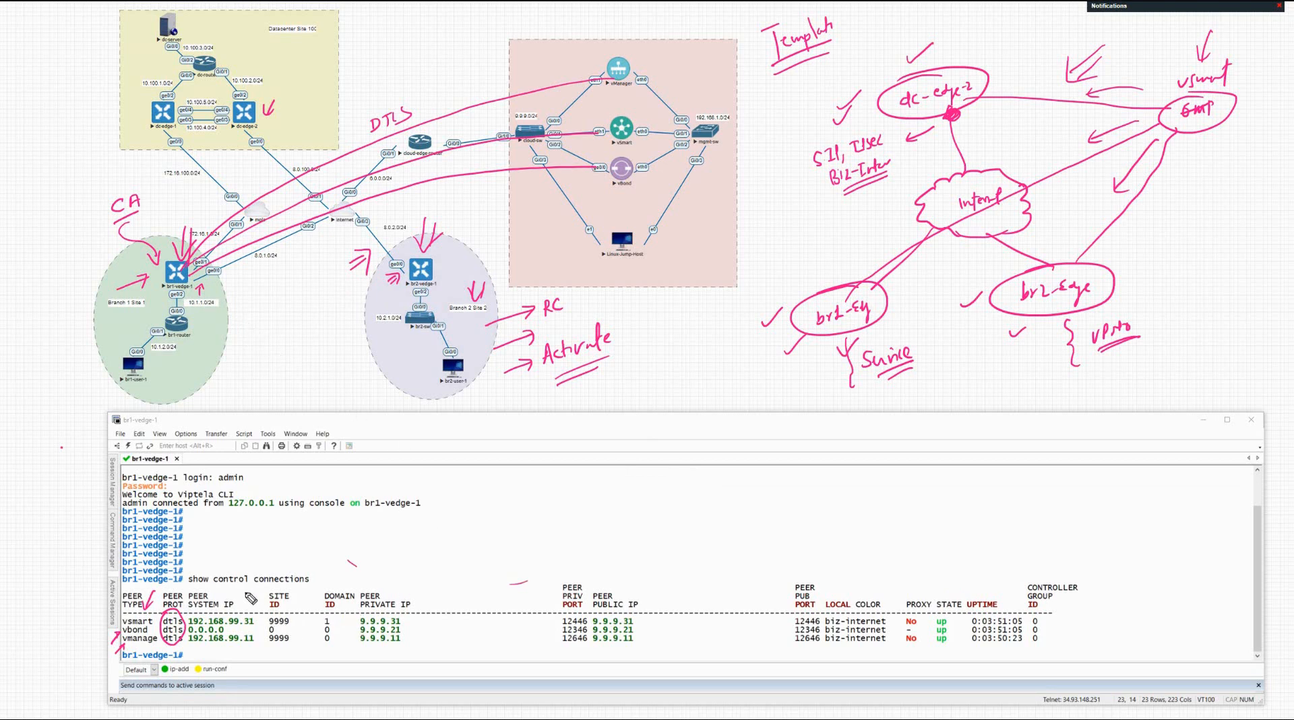
pyautogui.moveTo(244, 585); pyautogui.dragTo(247, 610)
pyautogui.moveTo(254, 587)
pyautogui.mouseDown()
pyautogui.moveTo(249, 613)
pyautogui.moveTo(257, 606)
pyautogui.mouseUp()
pyautogui.moveTo(457, 241); pyautogui.dragTo(446, 256)
pyautogui.moveTo(268, 88); pyautogui.dragTo(263, 110)
pyautogui.moveTo(789, 90)
pyautogui.mouseDown()
pyautogui.moveTo(789, 330)
pyautogui.moveTo(805, 335)
pyautogui.mouseUp()
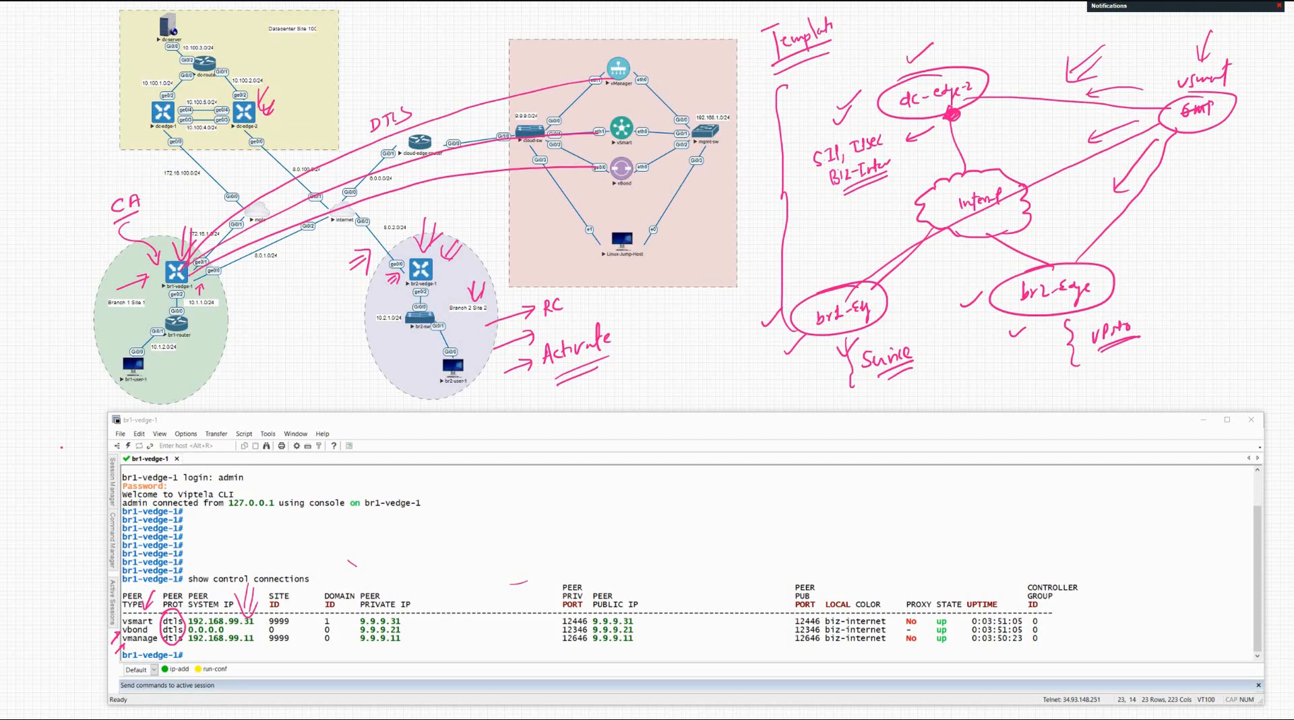
# Clear all drawings, then mark dc-edge-2, br2-vedge-1 and br1-vedge-1 with arrows and circle the peer system IP column.
pyautogui.press('Escape')
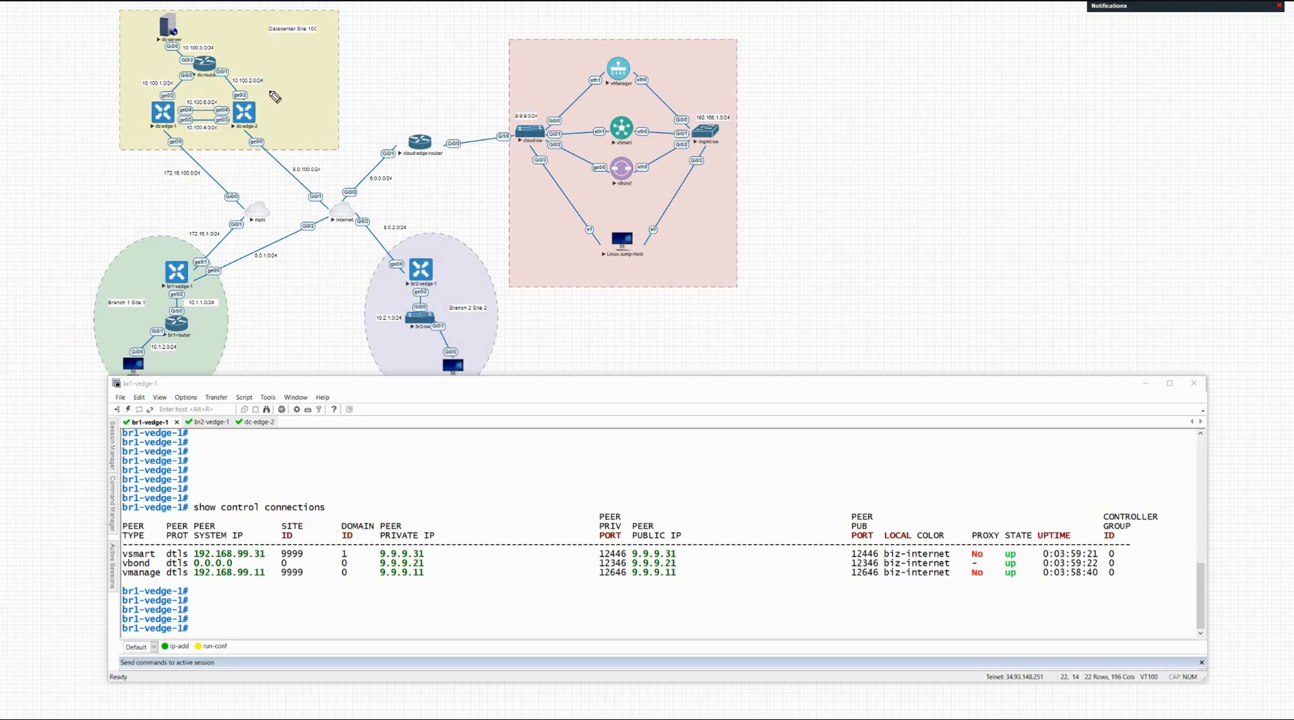
pyautogui.moveTo(275, 97)
pyautogui.mouseDown()
pyautogui.moveTo(273, 108)
pyautogui.moveTo(263, 97)
pyautogui.moveTo(266, 120)
pyautogui.mouseUp()
pyautogui.moveTo(423, 234); pyautogui.dragTo(422, 258)
pyautogui.moveTo(437, 234); pyautogui.dragTo(430, 258)
pyautogui.moveTo(143, 283); pyautogui.dragTo(154, 281)
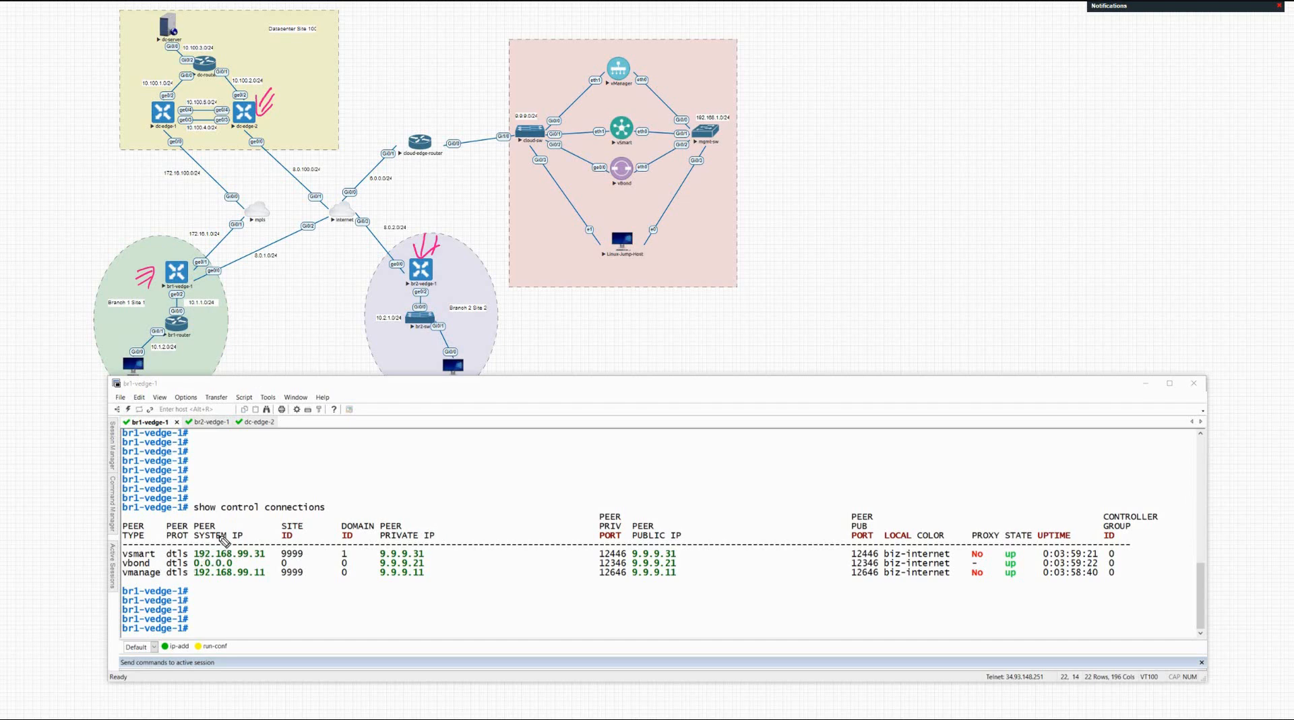
pyautogui.moveTo(214, 532)
pyautogui.mouseDown()
pyautogui.moveTo(273, 542)
pyautogui.moveTo(192, 531)
pyautogui.mouseUp()
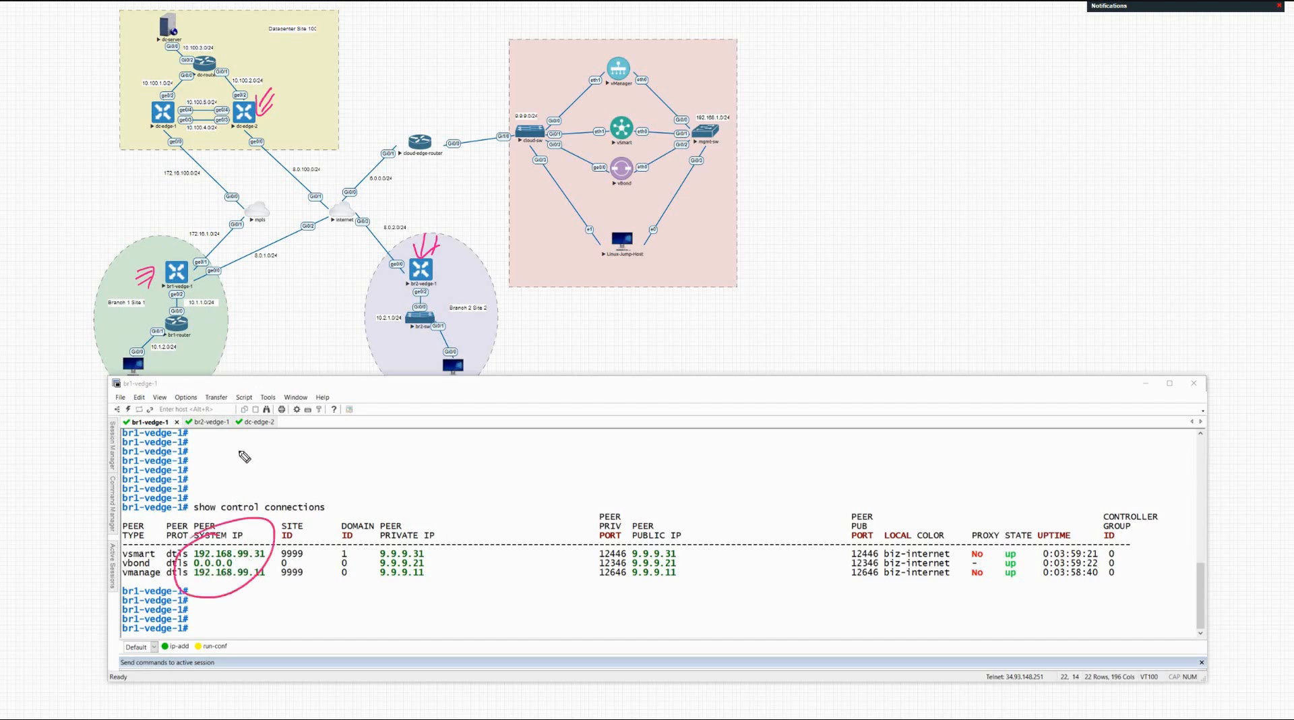
# Clear the annotations and run show control connections in the br2-vedge-1 console session.
pyautogui.click(205, 422)
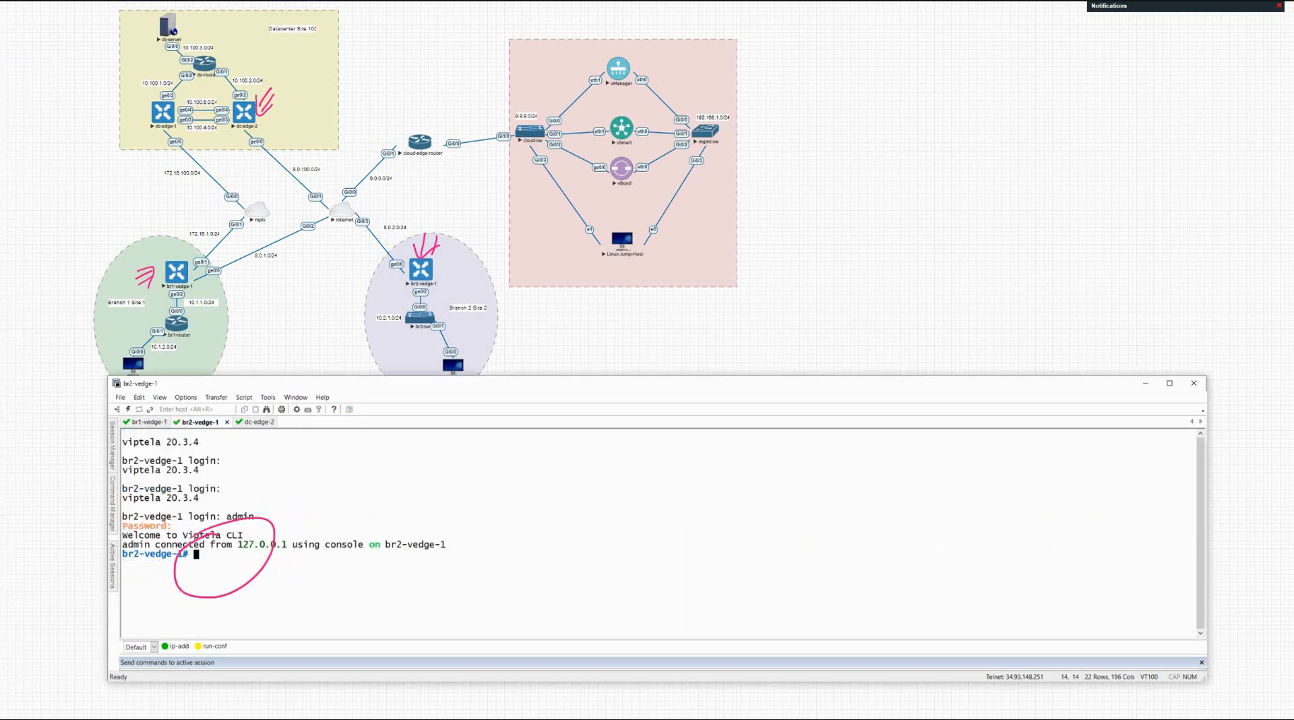
pyautogui.press('Escape')
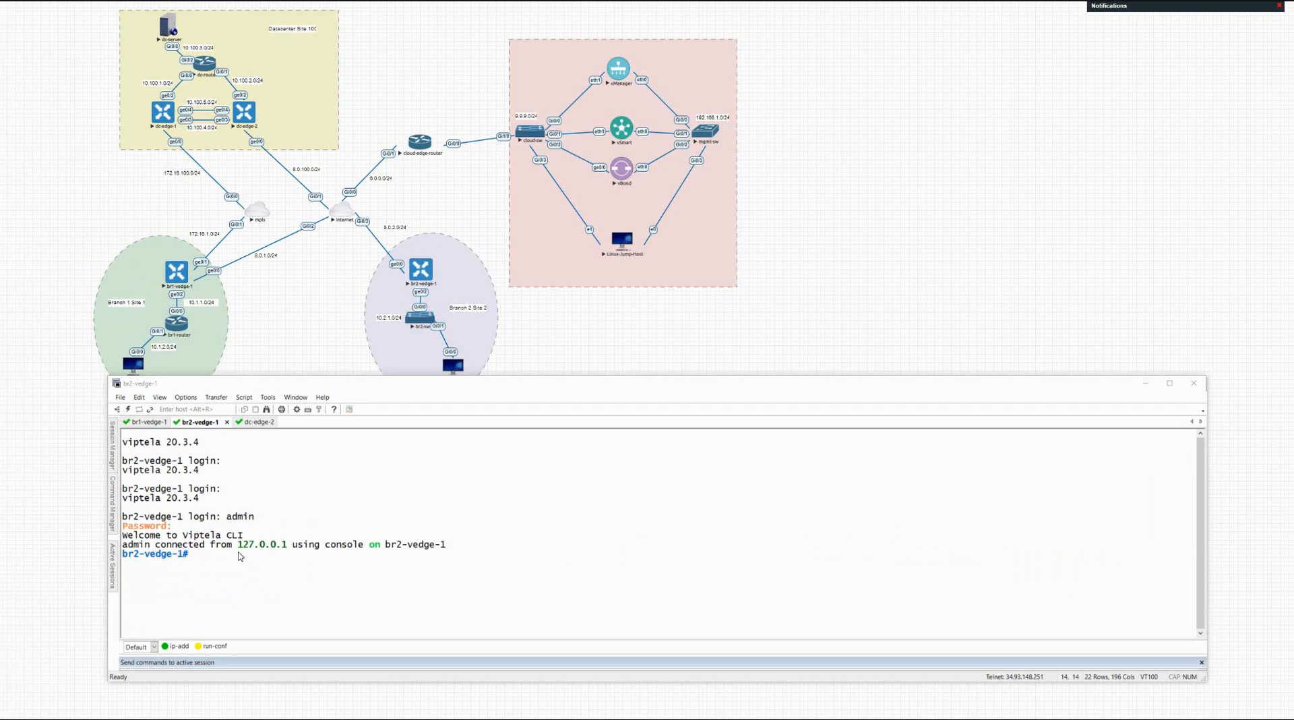
pyautogui.click(1071, 619)
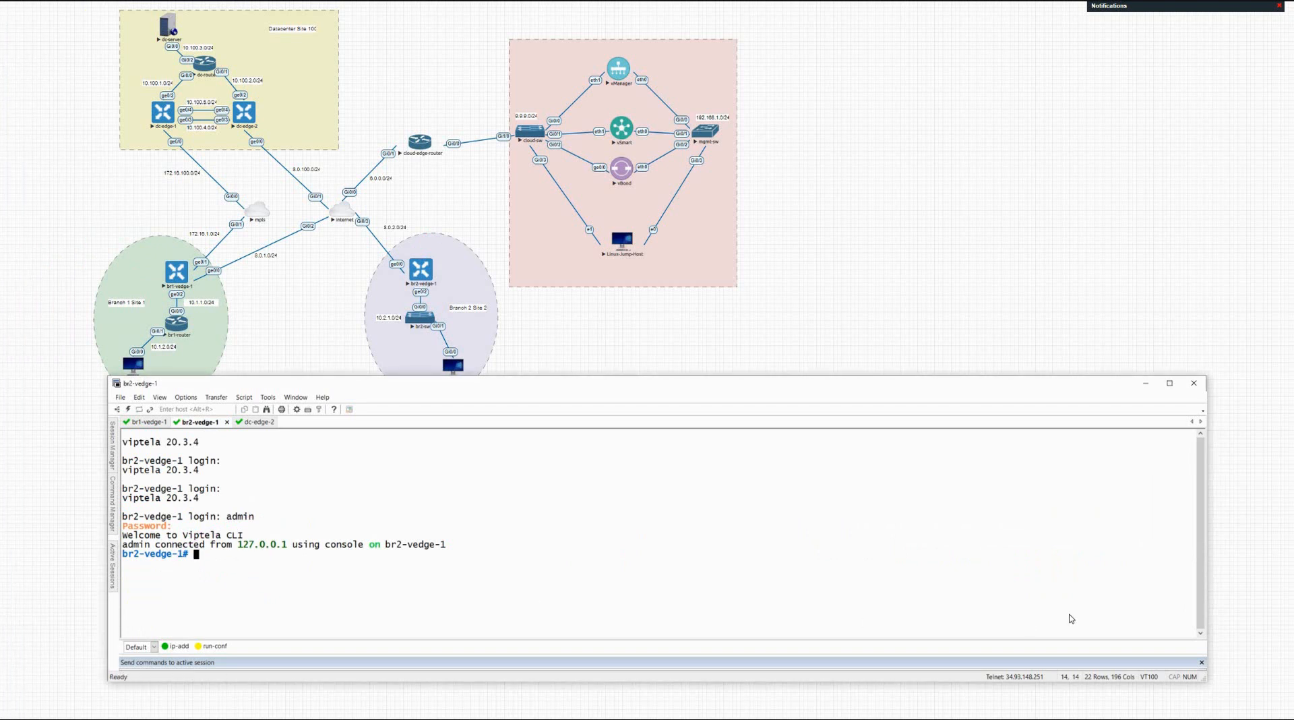
pyautogui.write('sh cont')
pyautogui.press('Tab')
pyautogui.write('conn')
pyautogui.press('Tab')
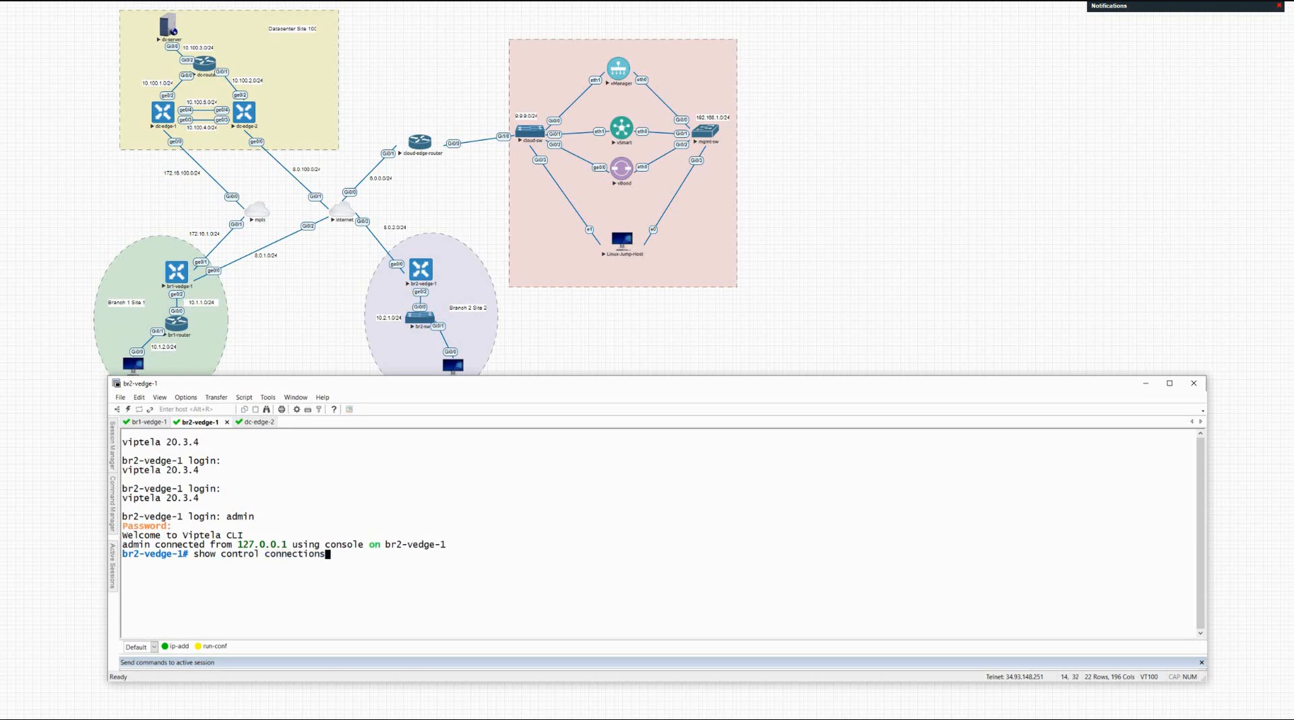
pyautogui.press('Return')
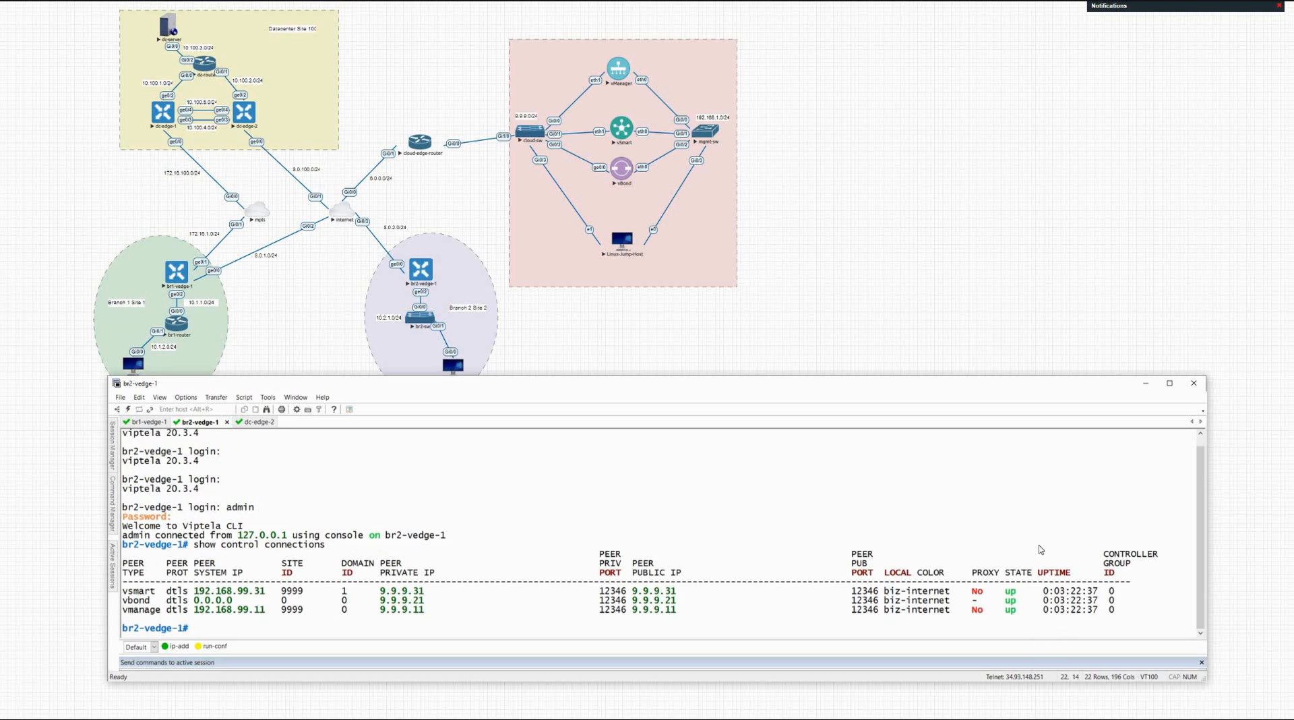
# Run show control connections in the dc-edge-2 console session.
pyautogui.click(258, 422)
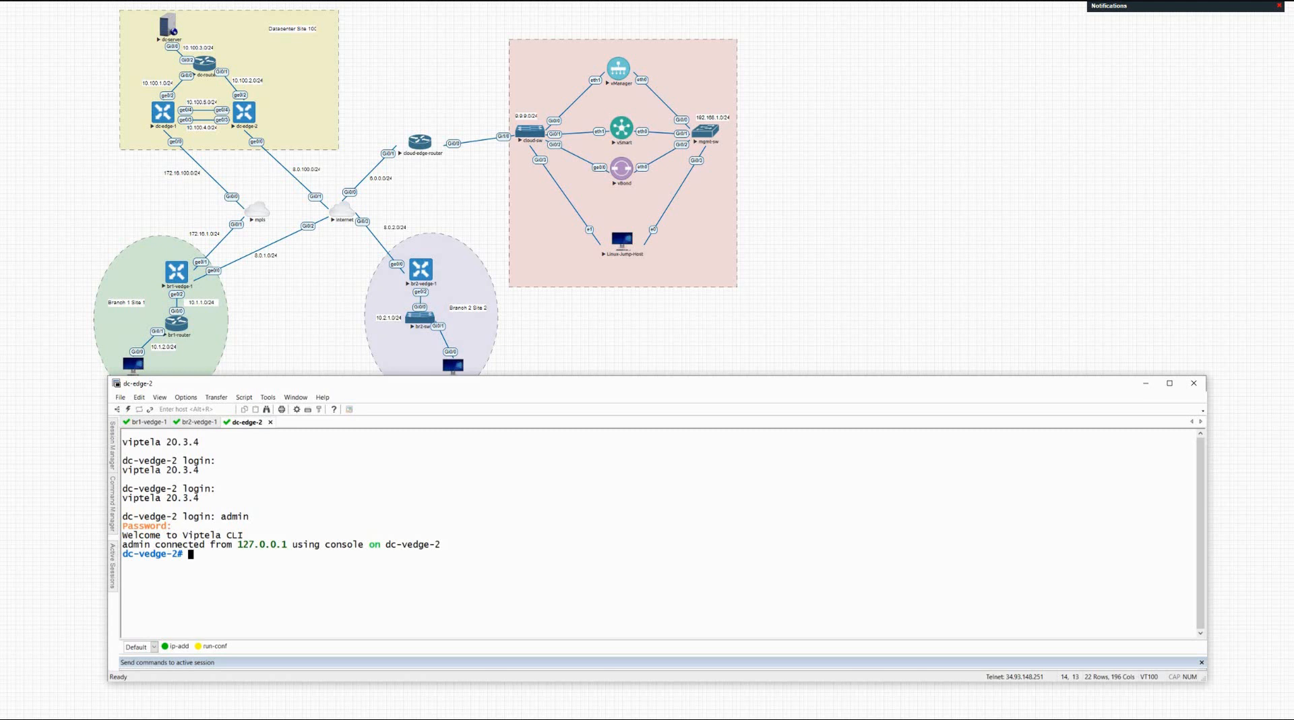
pyautogui.write('show con')
pyautogui.write('tr')
pyautogui.press('Tab')
pyautogui.write('conn')
pyautogui.press('Tab')
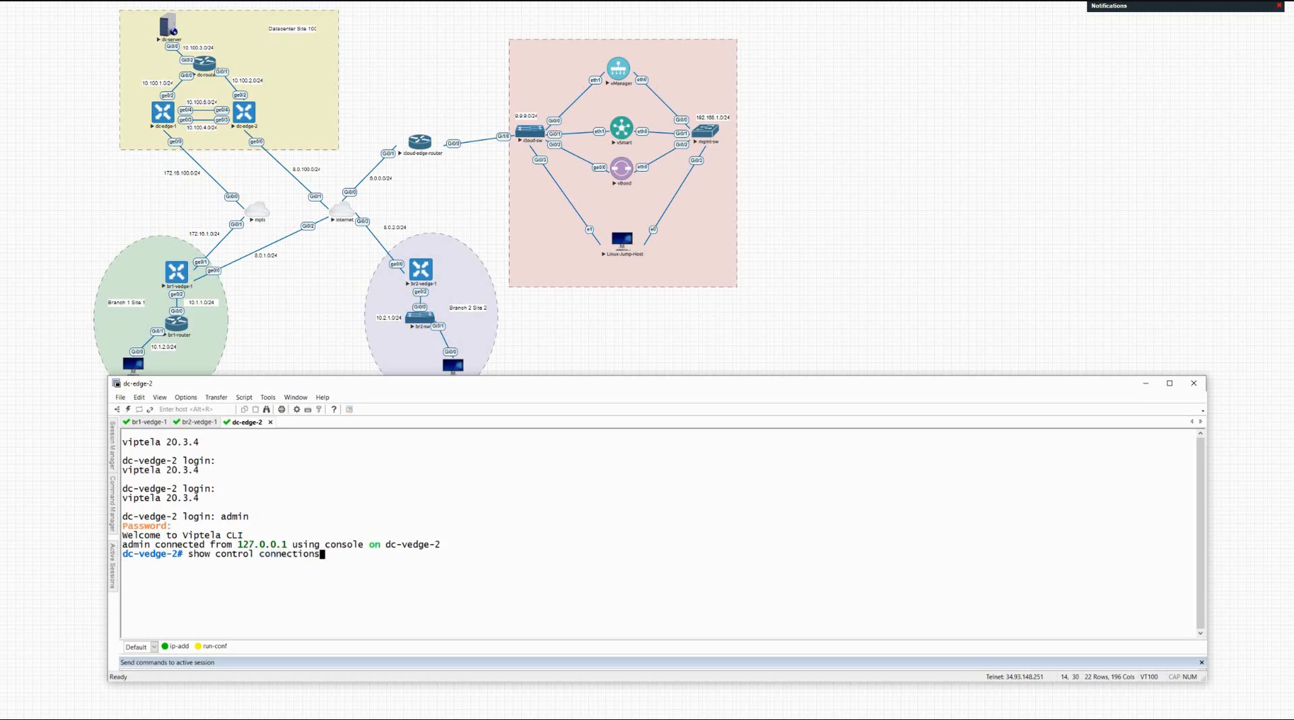
pyautogui.press('Return')
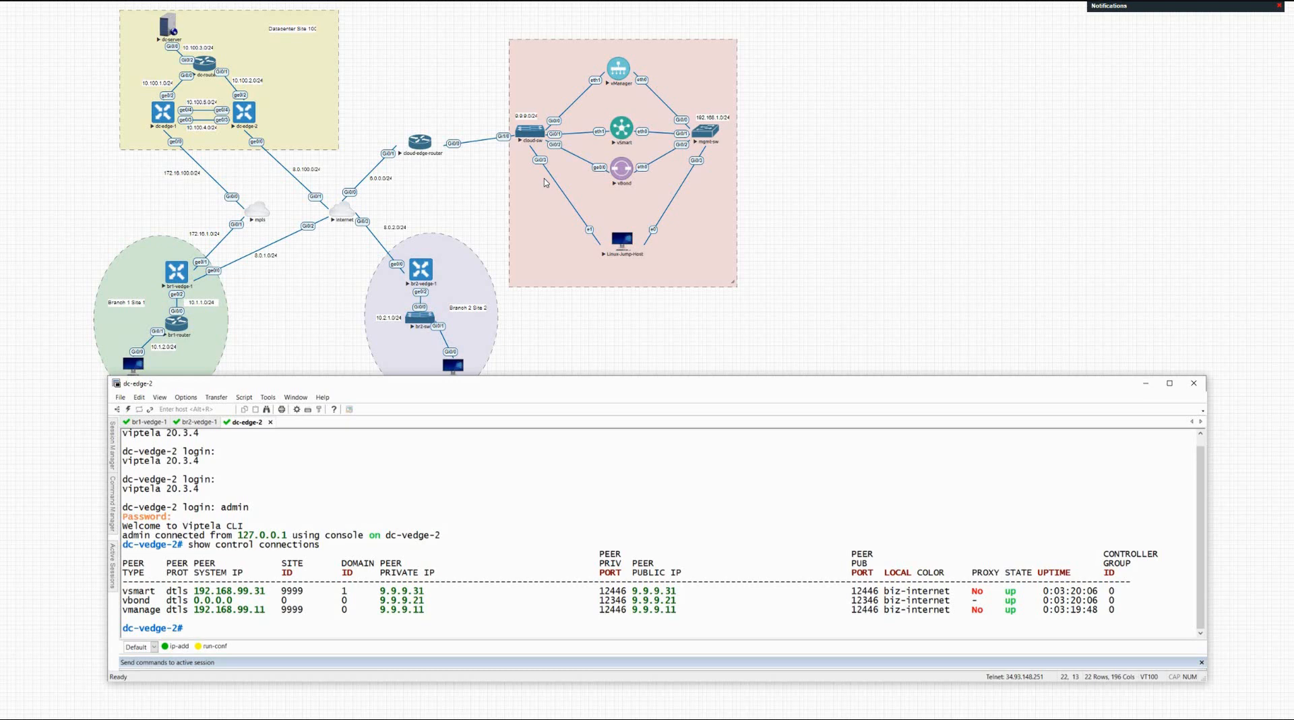
# Mark vManage with an arrow, then sketch three edge circles beside the topology and a circled, underlined Smart label opposite them.
pyautogui.hotkey('ctrl', 'shift', 'd')
pyautogui.moveTo(642, 36)
pyautogui.mouseDown()
pyautogui.moveTo(634, 51)
pyautogui.moveTo(649, 34)
pyautogui.mouseUp()
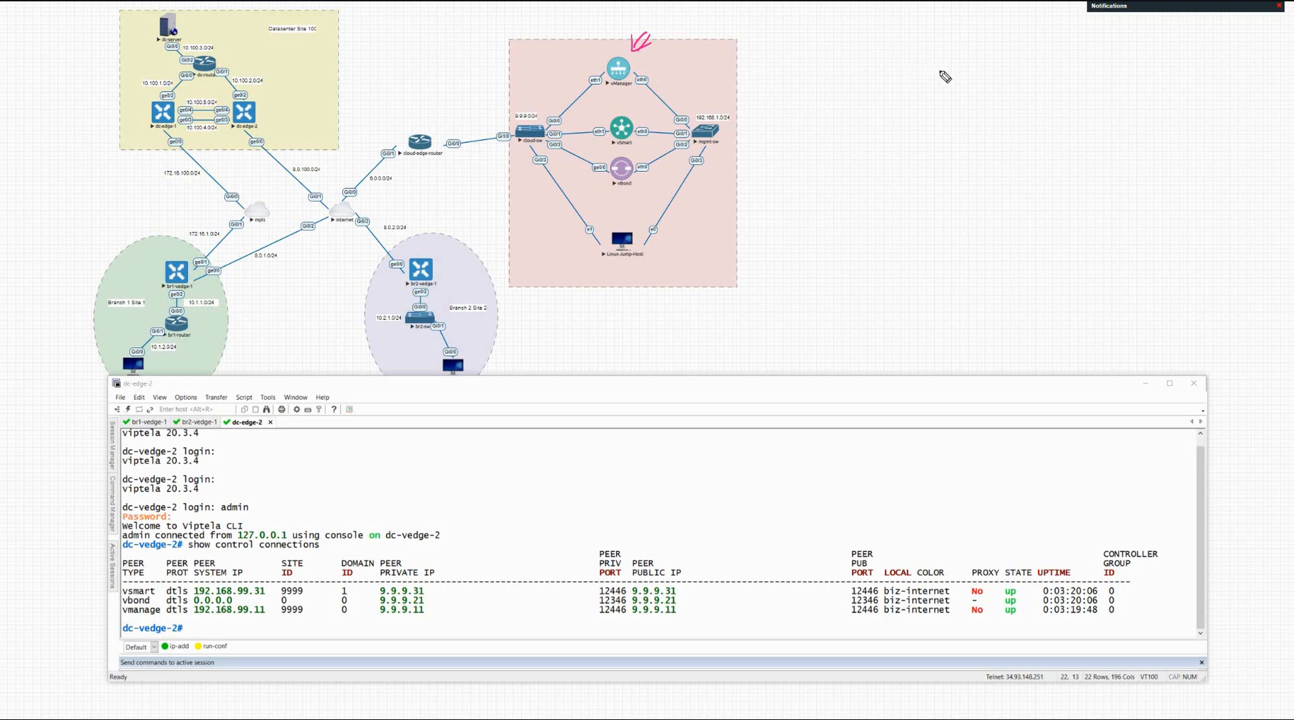
pyautogui.moveTo(842, 106); pyautogui.dragTo(851, 114)
pyautogui.moveTo(854, 161); pyautogui.dragTo(853, 162)
pyautogui.moveTo(865, 217); pyautogui.dragTo(866, 220)
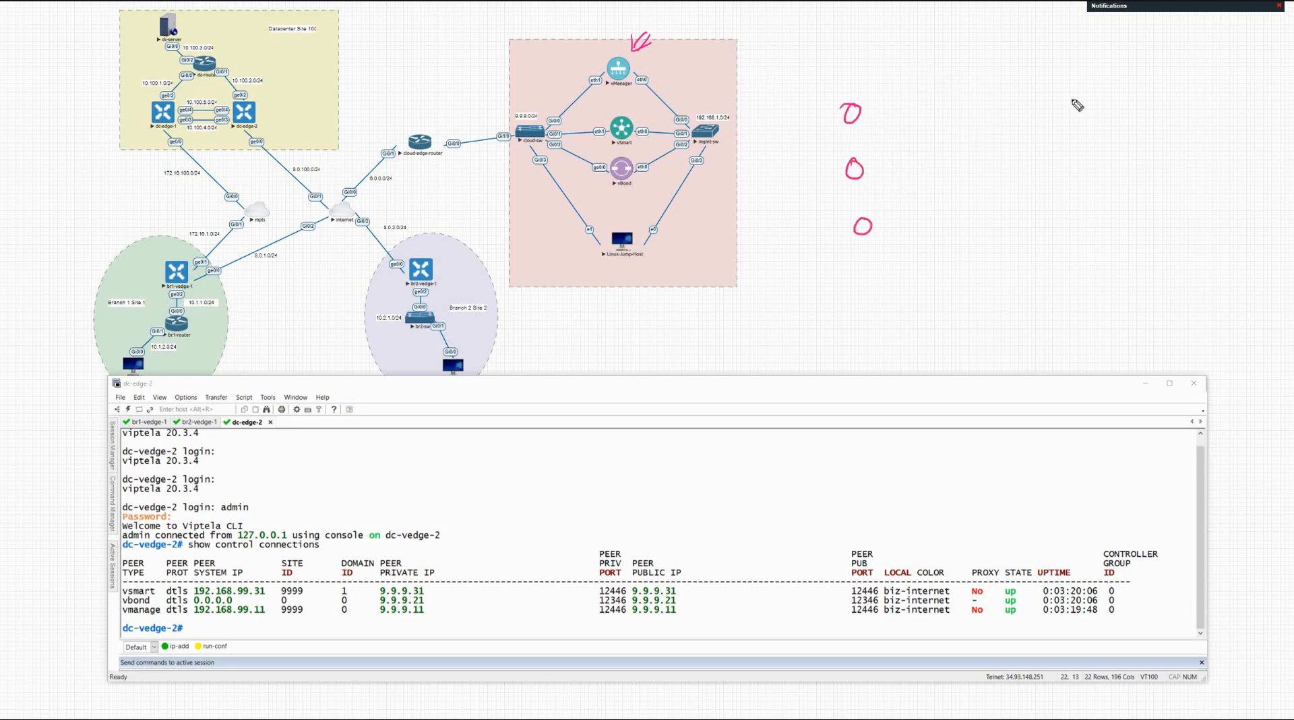
pyautogui.click(1103, 91)
pyautogui.moveTo(1082, 120)
pyautogui.mouseDown()
pyautogui.moveTo(1104, 109)
pyautogui.moveTo(1093, 113)
pyautogui.mouseUp()
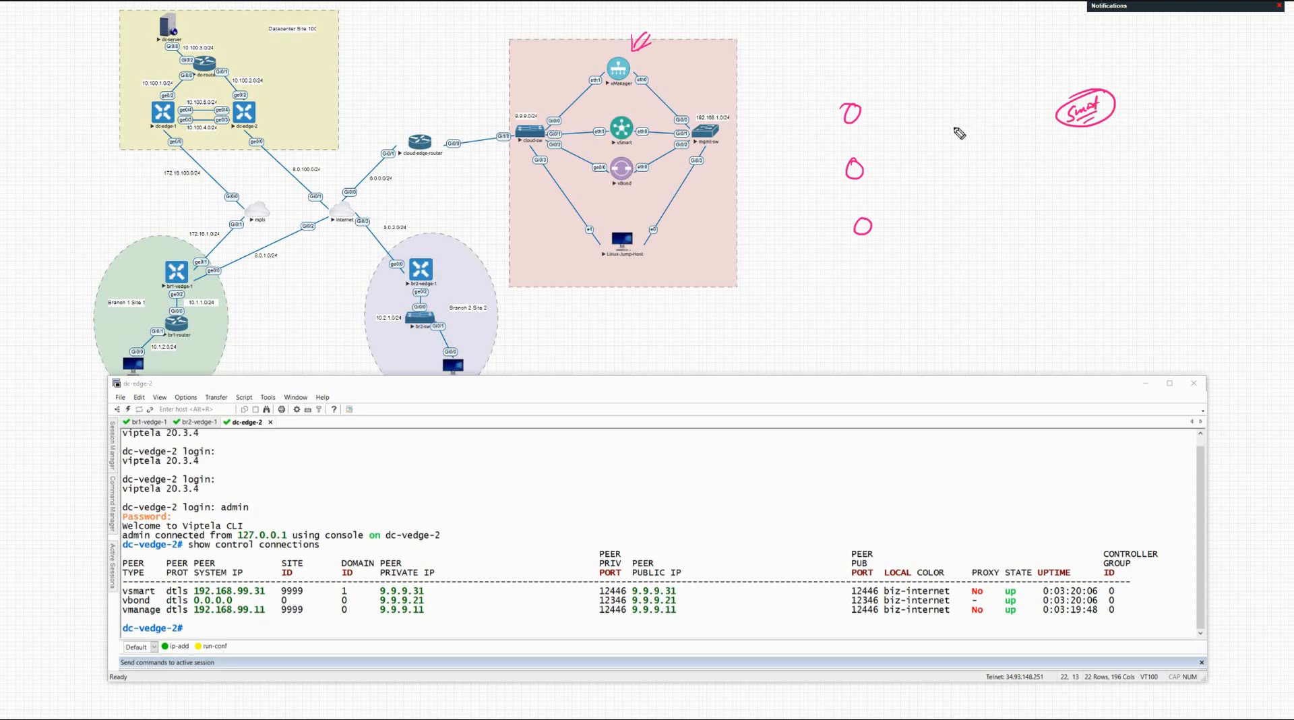
# Point horizontal and downward arrows at each of the three sketched edges and circle vsmart in the control connections output.
pyautogui.moveTo(799, 123); pyautogui.dragTo(812, 119)
pyautogui.moveTo(812, 179); pyautogui.dragTo(824, 181)
pyautogui.moveTo(819, 235); pyautogui.dragTo(837, 236)
pyautogui.moveTo(144, 578); pyautogui.dragTo(157, 578)
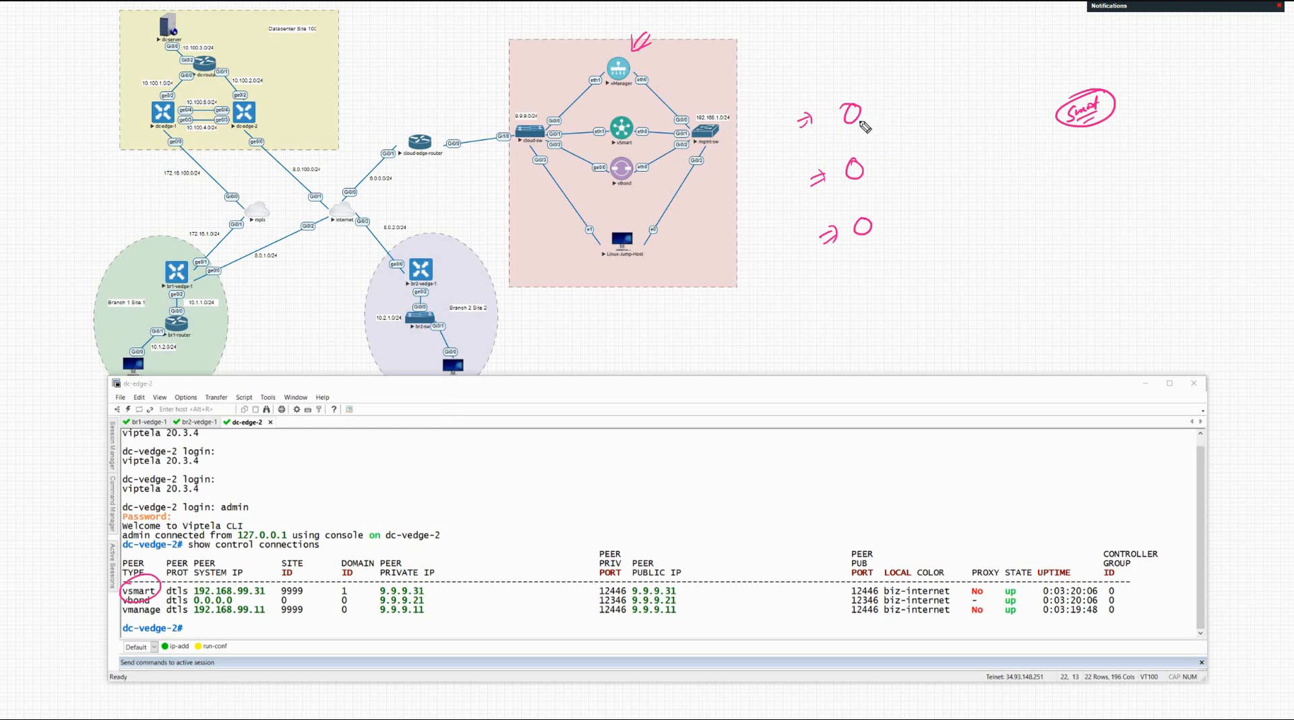
pyautogui.moveTo(834, 68); pyautogui.dragTo(832, 95)
pyautogui.moveTo(834, 144); pyautogui.dragTo(833, 161)
pyautogui.moveTo(843, 204); pyautogui.dragTo(841, 222)
# Connect the three sketched edges to Smart with lines and number the connections with circled 1, 2 and 3.
pyautogui.moveTo(862, 113)
pyautogui.mouseDown()
pyautogui.moveTo(997, 89)
pyautogui.moveTo(1049, 96)
pyautogui.mouseUp()
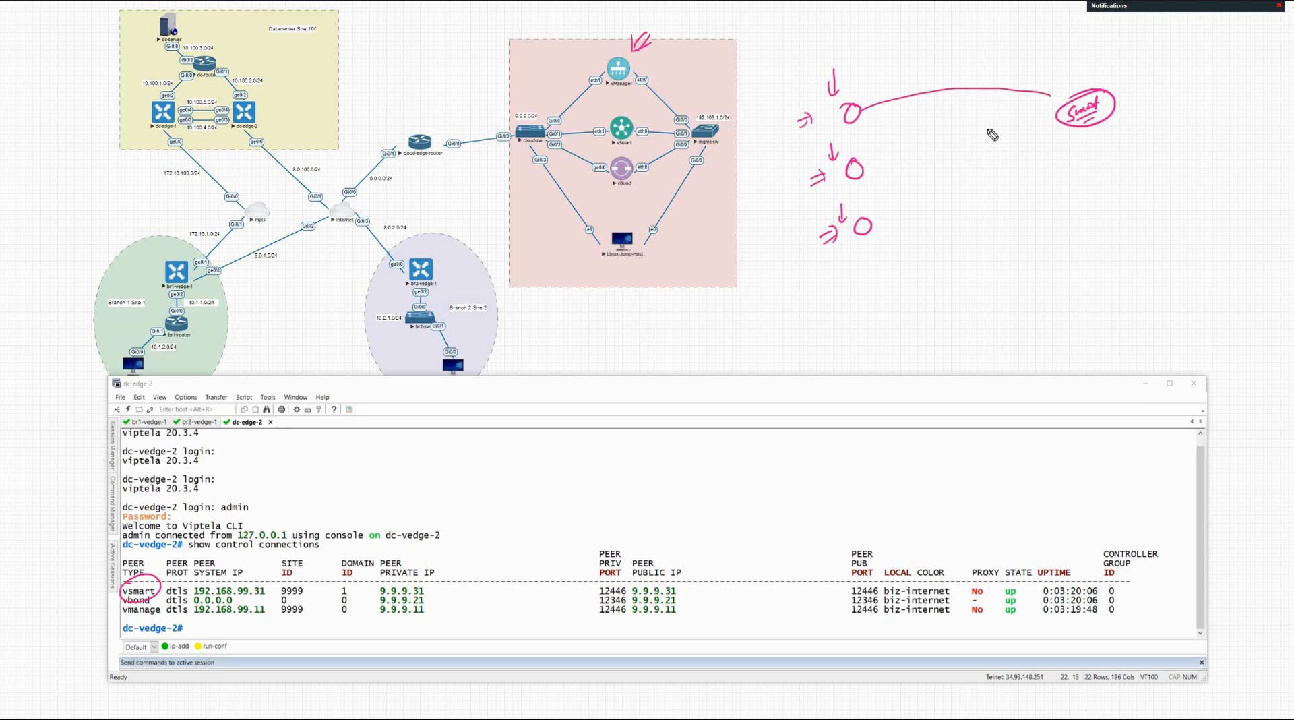
pyautogui.moveTo(864, 168)
pyautogui.mouseDown()
pyautogui.moveTo(980, 152)
pyautogui.moveTo(1053, 116)
pyautogui.mouseUp()
pyautogui.moveTo(874, 223); pyautogui.dragTo(1015, 155)
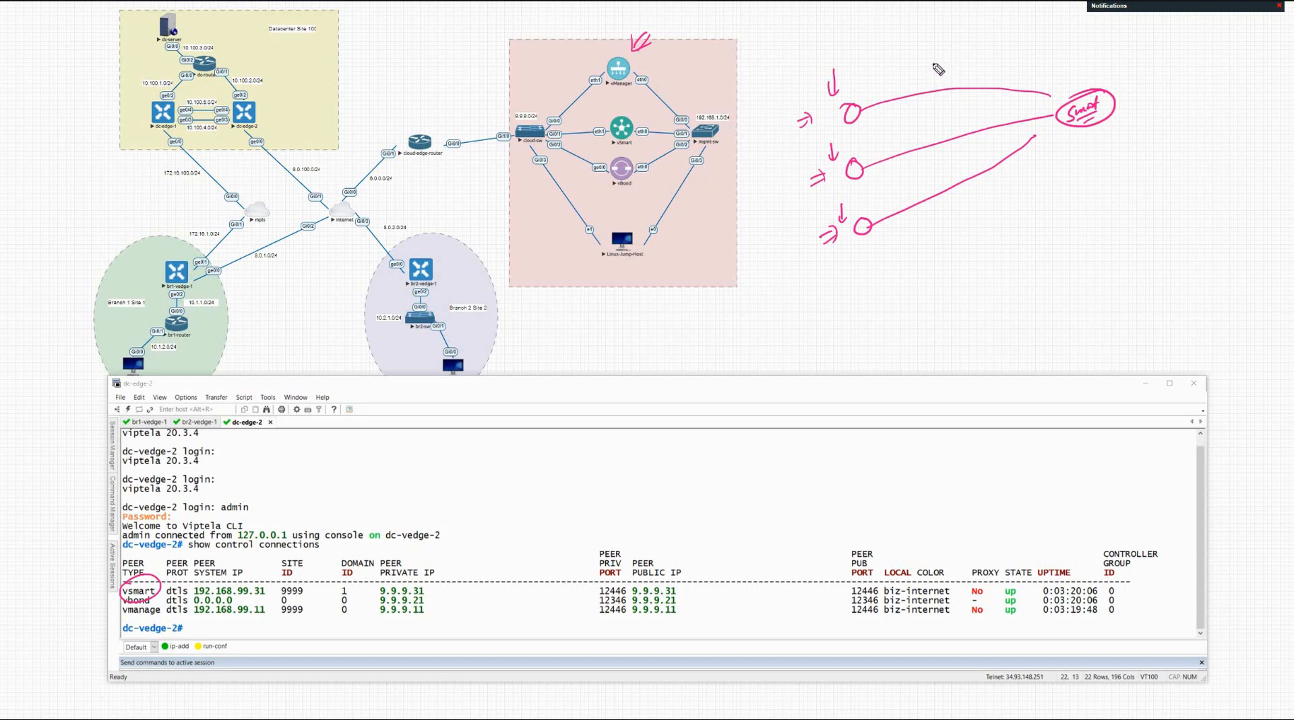
pyautogui.moveTo(934, 64)
pyautogui.mouseDown()
pyautogui.moveTo(934, 83)
pyautogui.moveTo(937, 63)
pyautogui.mouseUp()
pyautogui.moveTo(935, 124)
pyautogui.mouseDown()
pyautogui.moveTo(945, 135)
pyautogui.moveTo(941, 120)
pyautogui.mouseUp()
pyautogui.moveTo(948, 202)
pyautogui.mouseDown()
pyautogui.moveTo(945, 224)
pyautogui.moveTo(957, 196)
pyautogui.mouseUp()
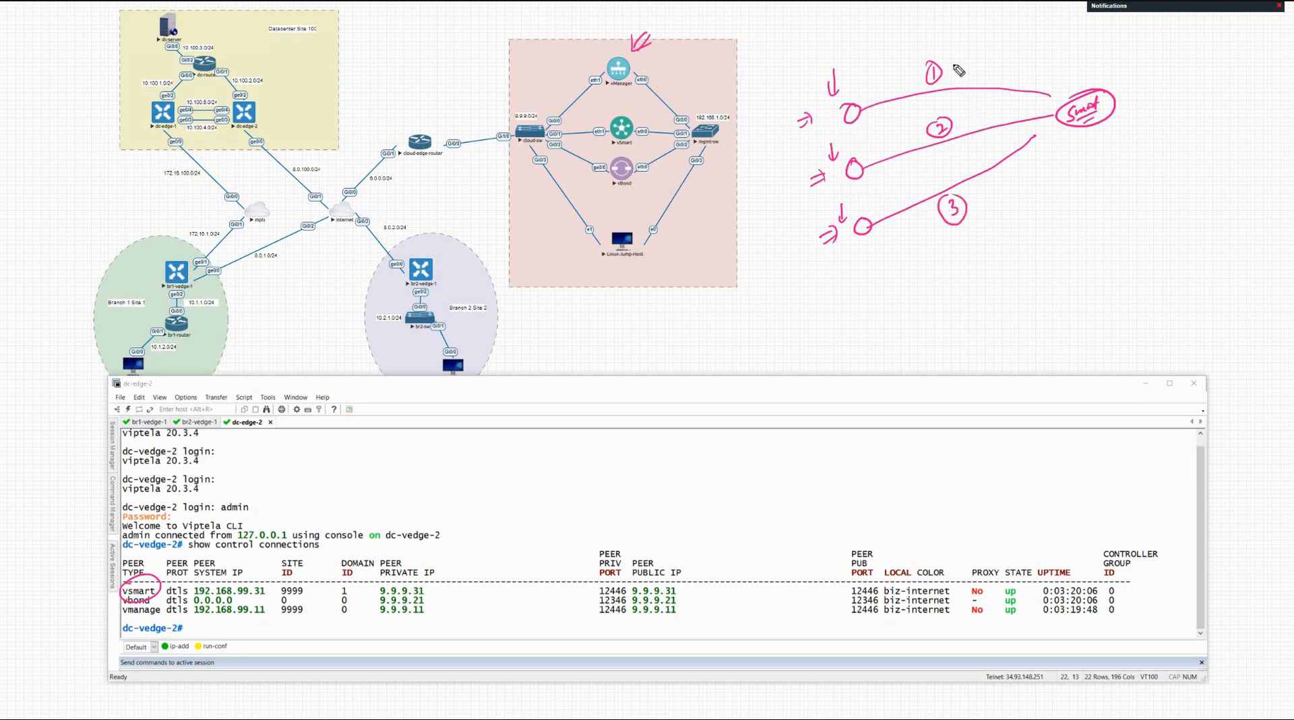
# Label connection 1 DTLS with an arrow to an underlined OMP, and add arrows at the first edge and at Smart.
pyautogui.moveTo(951, 63)
pyautogui.mouseDown()
pyautogui.moveTo(953, 79)
pyautogui.moveTo(976, 61)
pyautogui.moveTo(983, 77)
pyautogui.moveTo(967, 61)
pyautogui.moveTo(997, 32)
pyautogui.moveTo(993, 46)
pyautogui.moveTo(1019, 30)
pyautogui.moveTo(1039, 40)
pyautogui.moveTo(1046, 28)
pyautogui.moveTo(1043, 39)
pyautogui.mouseUp()
pyautogui.moveTo(1025, 49); pyautogui.dragTo(1047, 45)
pyautogui.moveTo(1024, 54); pyautogui.dragTo(1044, 50)
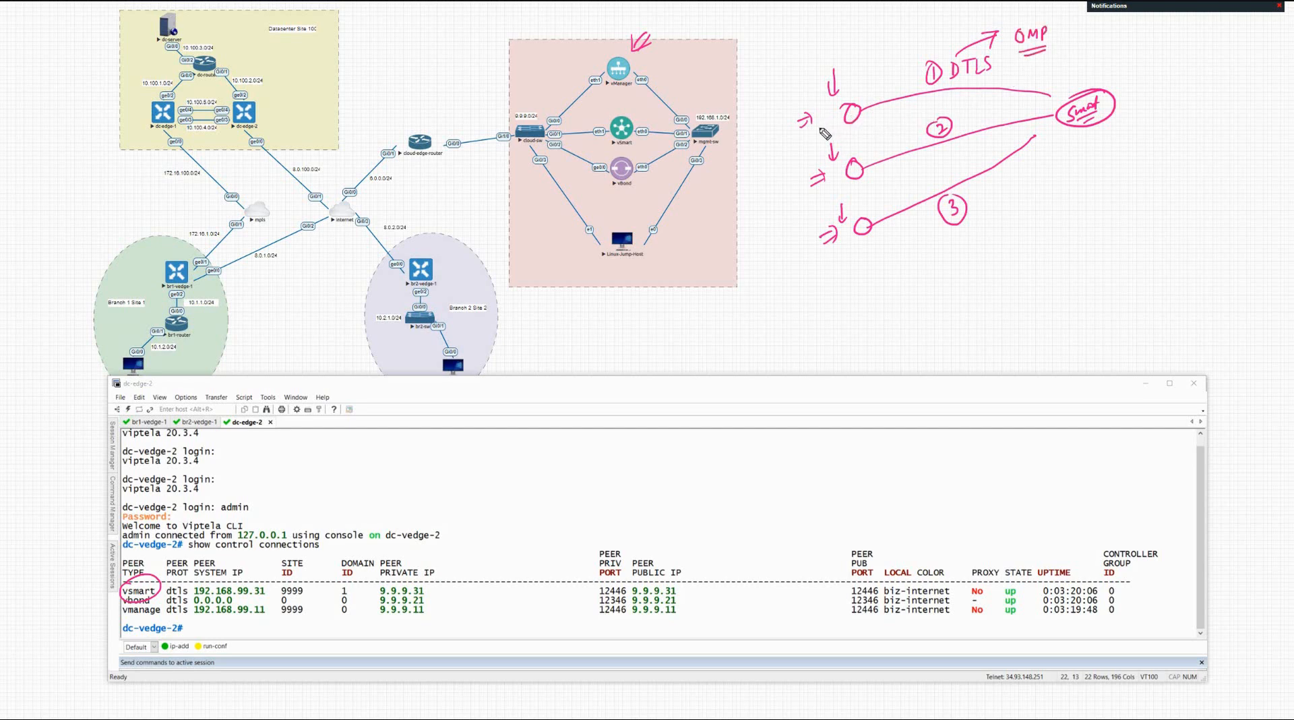
pyautogui.moveTo(818, 126); pyautogui.dragTo(827, 128)
pyautogui.click(1114, 68)
pyautogui.moveTo(1125, 68); pyautogui.dragTo(1118, 79)
pyautogui.moveTo(1132, 72); pyautogui.dragTo(1123, 83)
# Run show omp peers in the dc-edge-2 console session.
pyautogui.click(626, 508)
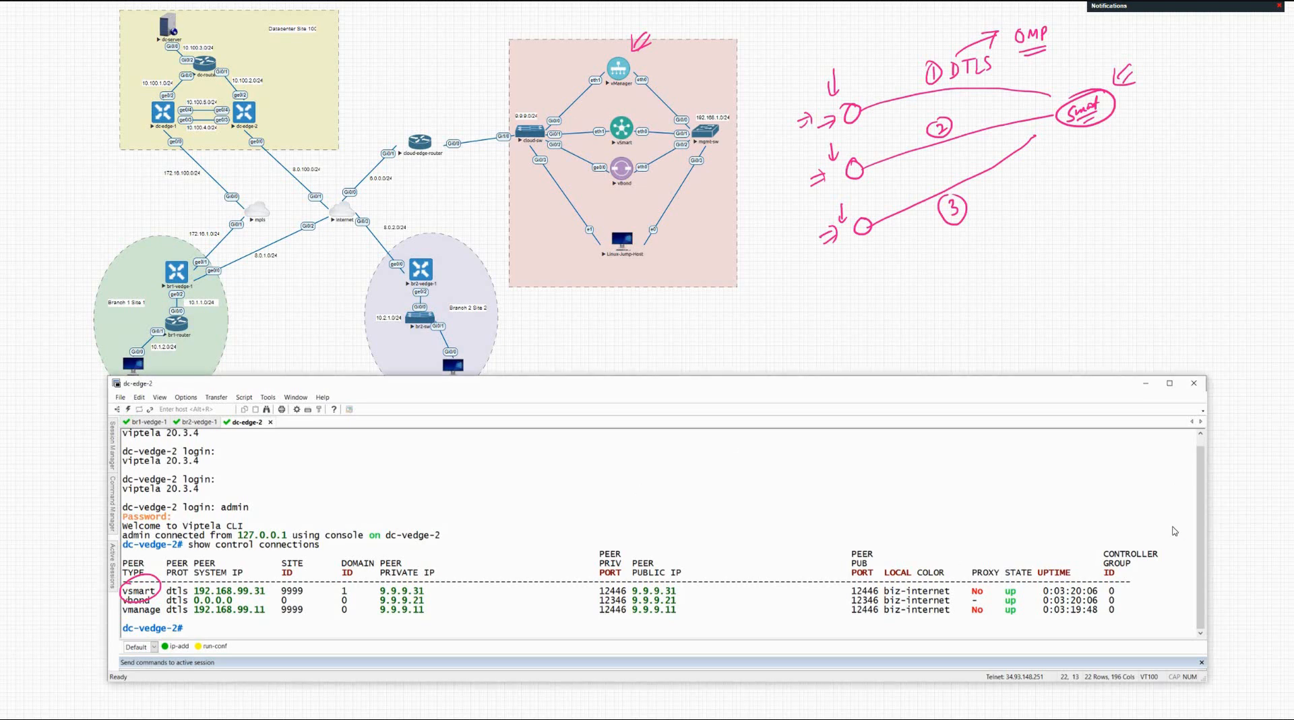
pyautogui.press('Return')
pyautogui.press('Return')
pyautogui.press('Return')
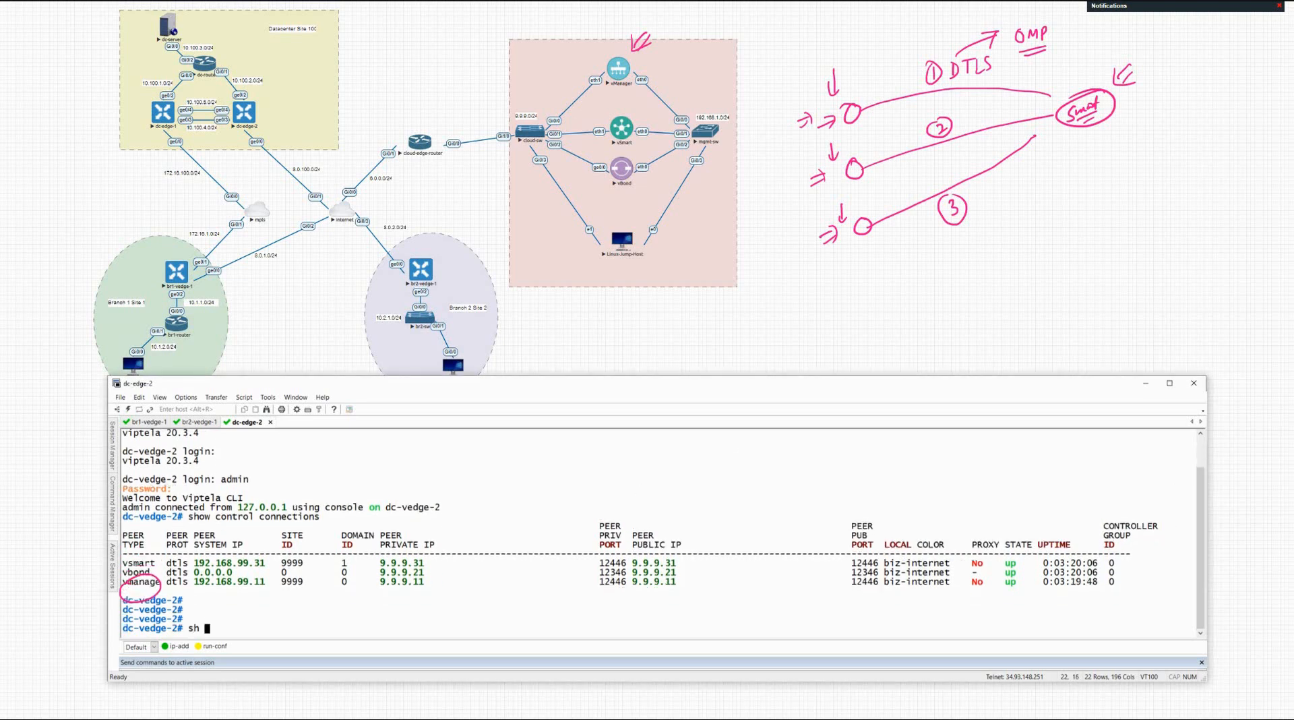
pyautogui.write('sh omp')
pyautogui.press('Tab')
pyautogui.write('pe')
pyautogui.press('Tab')
pyautogui.press('Return')
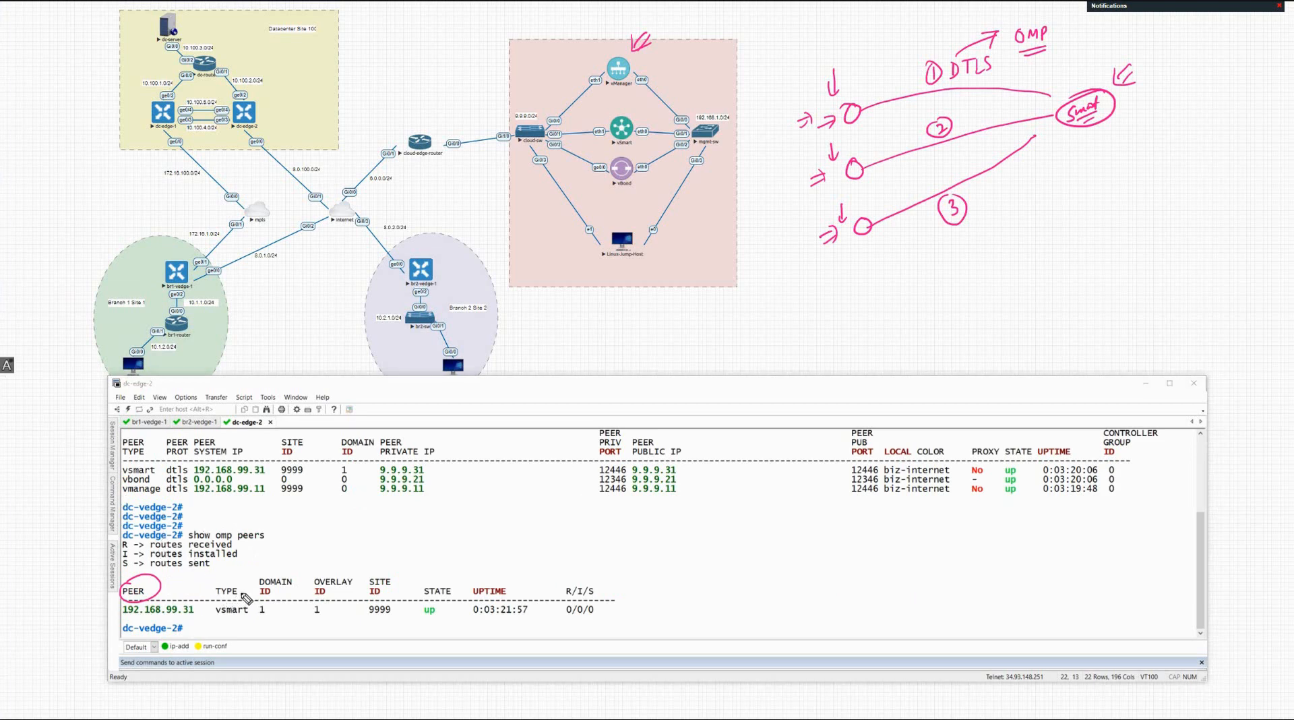
# Circle the vsmart peer type, mark the peer address and the topology's vsmart with arrows, and write OMP above the peer table.
pyautogui.moveTo(257, 614); pyautogui.dragTo(199, 601)
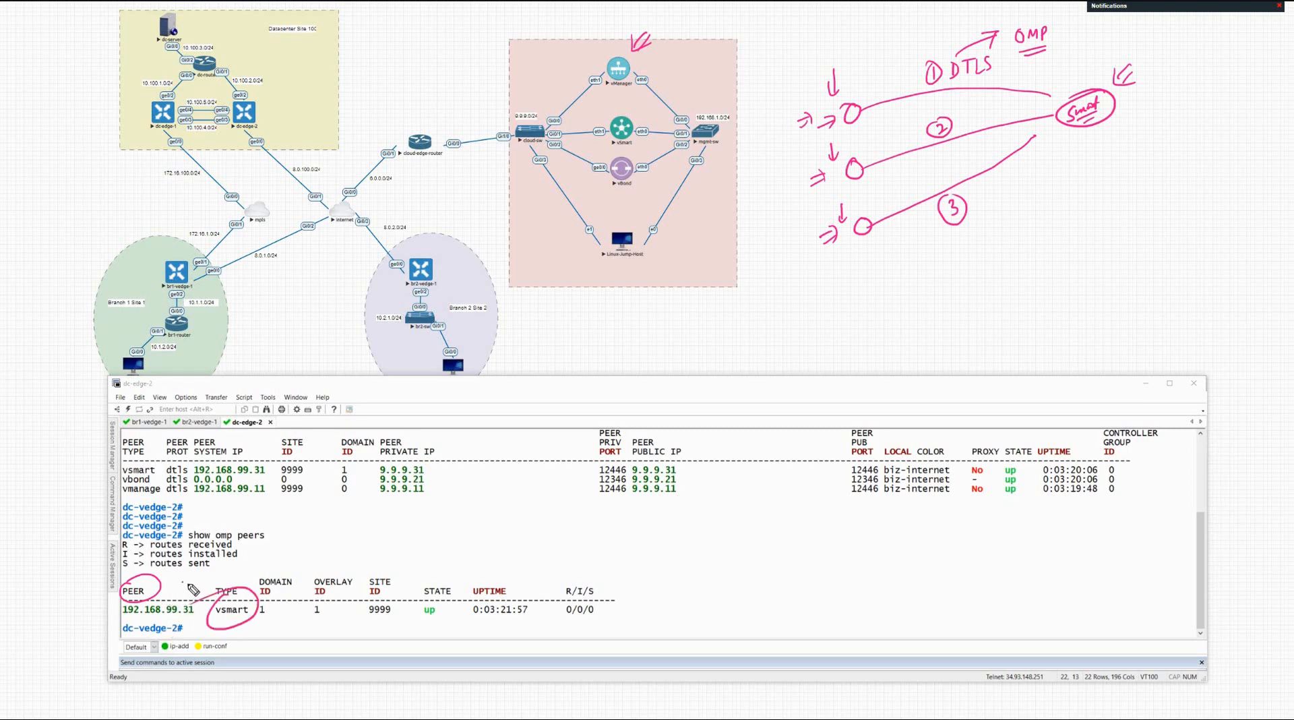
pyautogui.moveTo(177, 597)
pyautogui.mouseDown()
pyautogui.moveTo(184, 584)
pyautogui.moveTo(180, 597)
pyautogui.mouseUp()
pyautogui.moveTo(171, 589); pyautogui.dragTo(176, 599)
pyautogui.moveTo(602, 133); pyautogui.dragTo(600, 116)
pyautogui.moveTo(603, 103); pyautogui.dragTo(604, 116)
pyautogui.moveTo(140, 622); pyautogui.dragTo(151, 613)
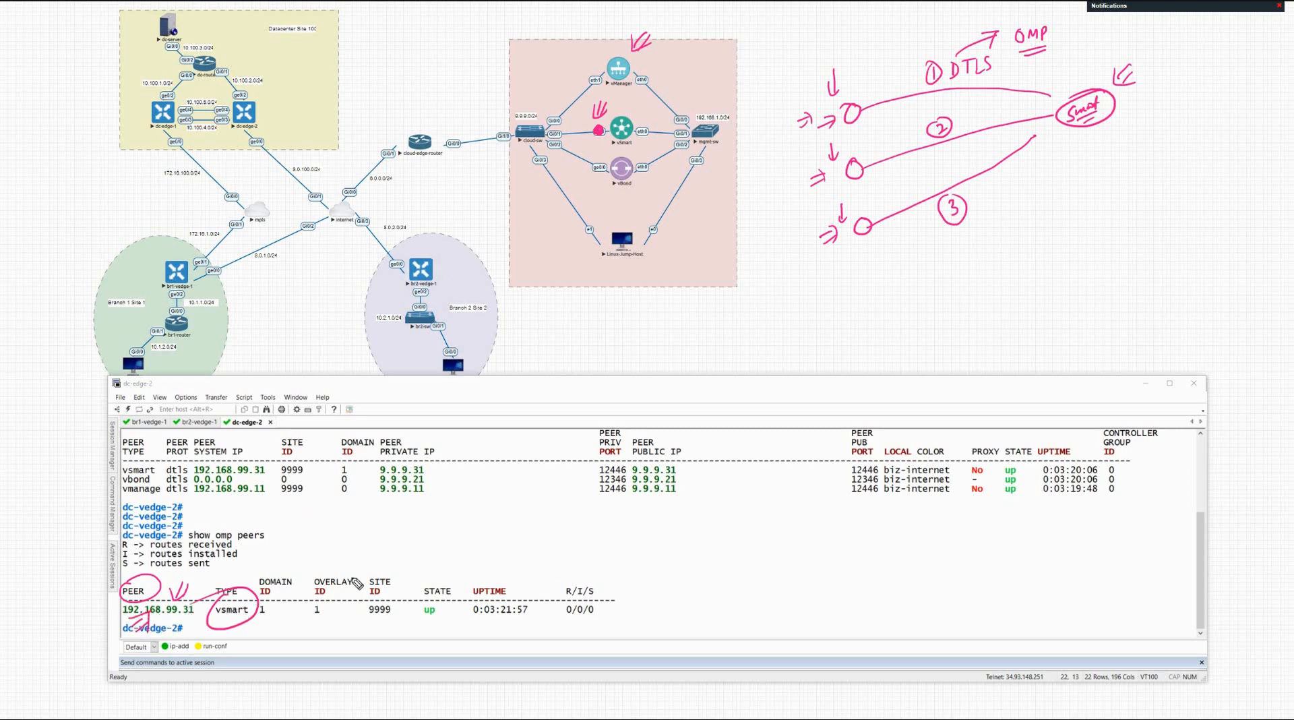
pyautogui.moveTo(458, 552); pyautogui.dragTo(473, 551)
# Clear all annotations and run show omp peers in the br2-vedge-1 console session.
pyautogui.click(200, 421)
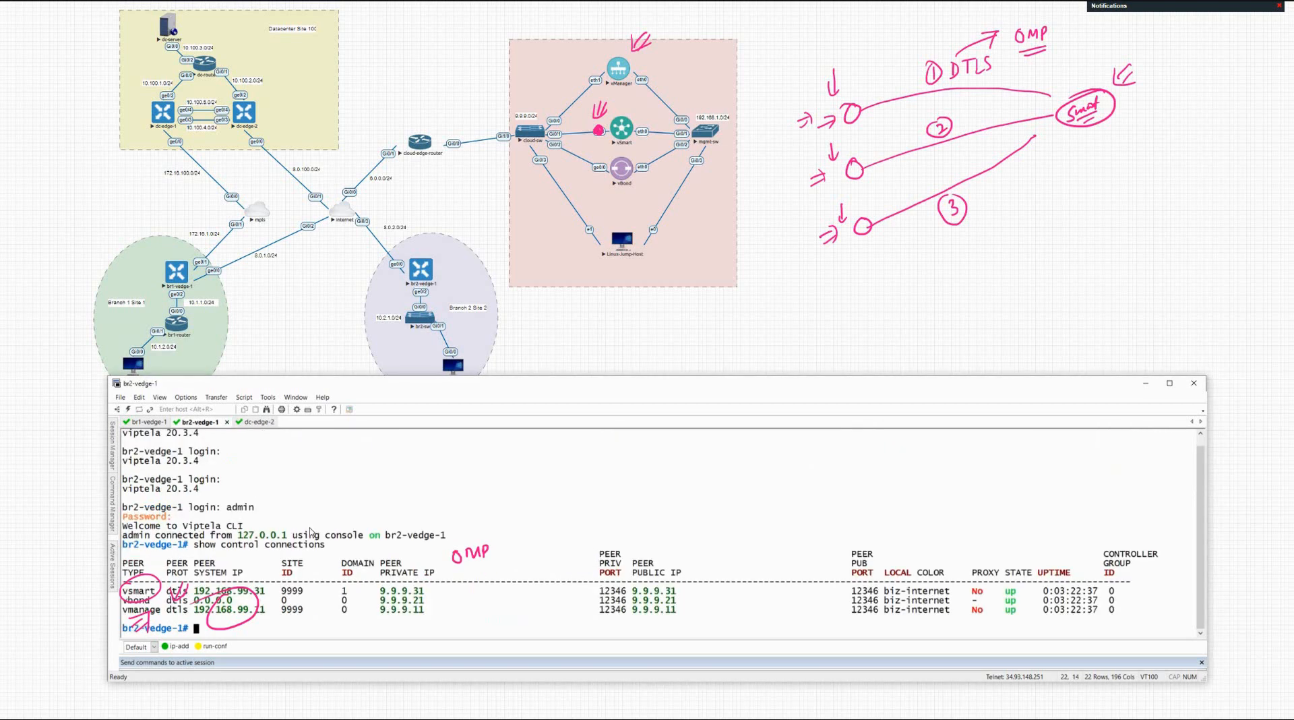
pyautogui.press('Escape')
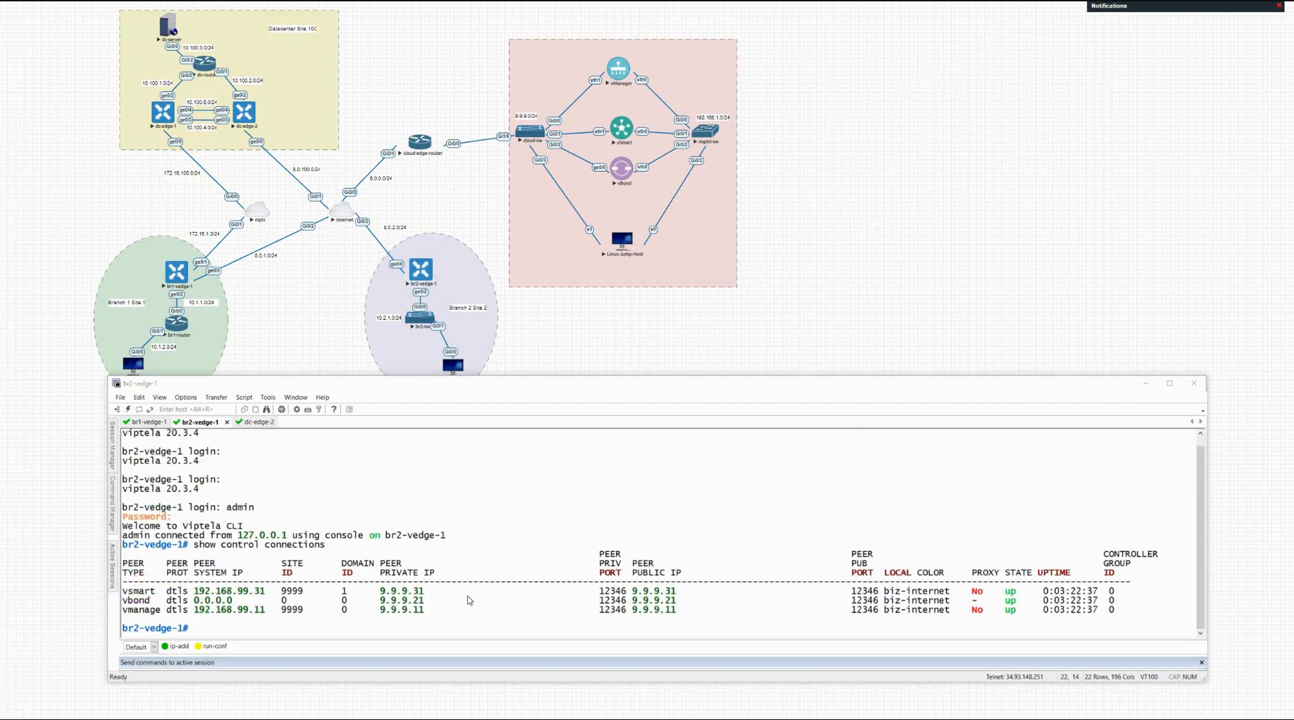
pyautogui.click(470, 599)
pyautogui.write('show omp peer')
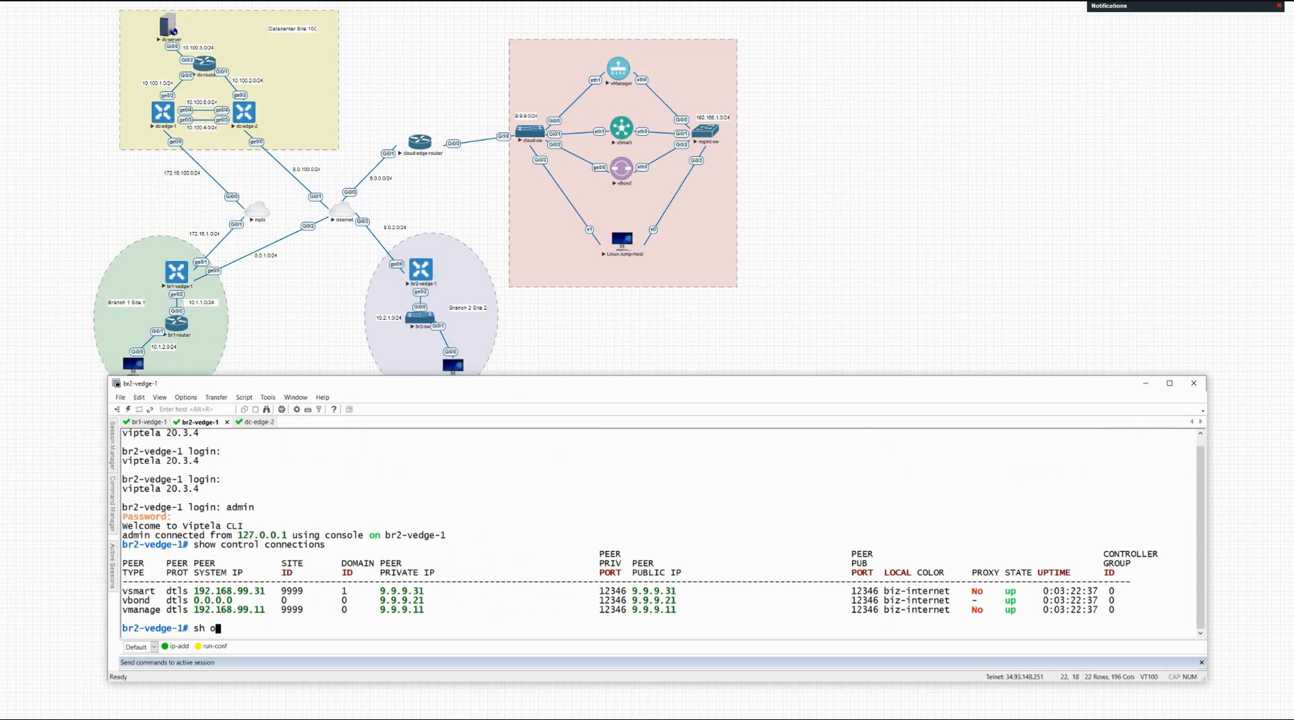
pyautogui.write('s')
pyautogui.press('Return')
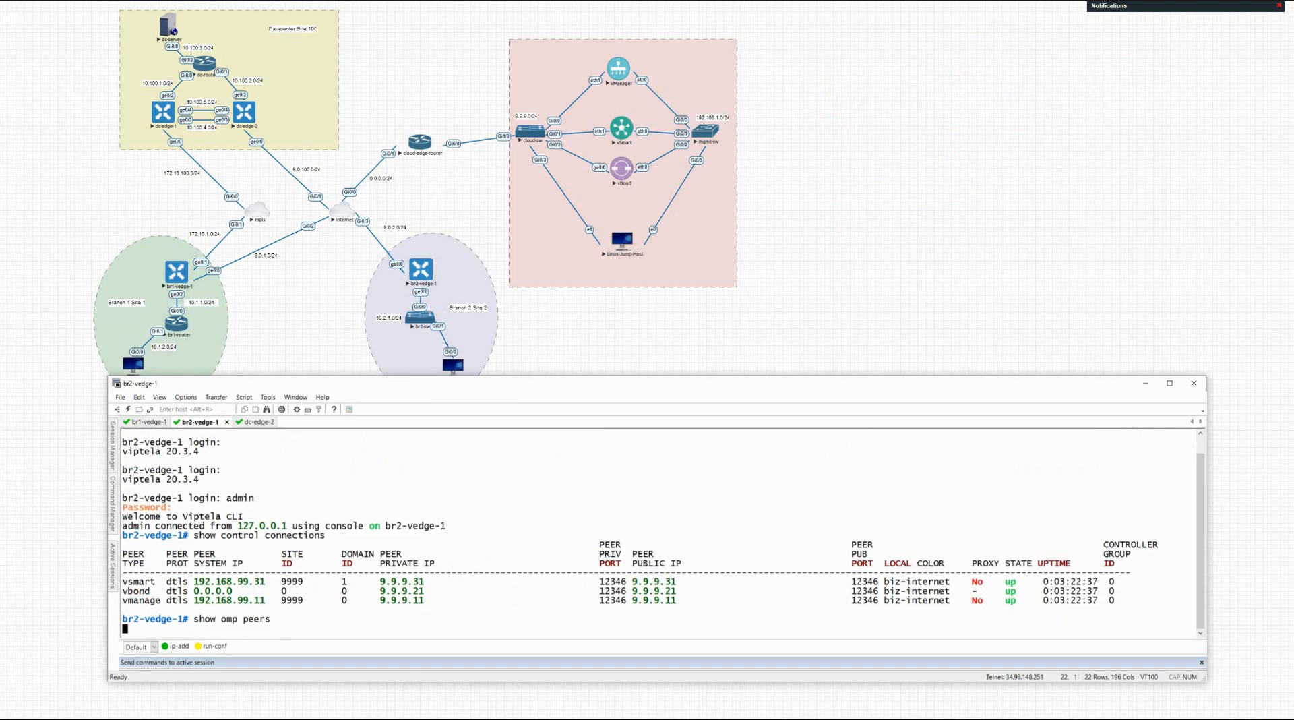
# Run show omp peers in the br1-vedge-1 console session.
pyautogui.click(148, 422)
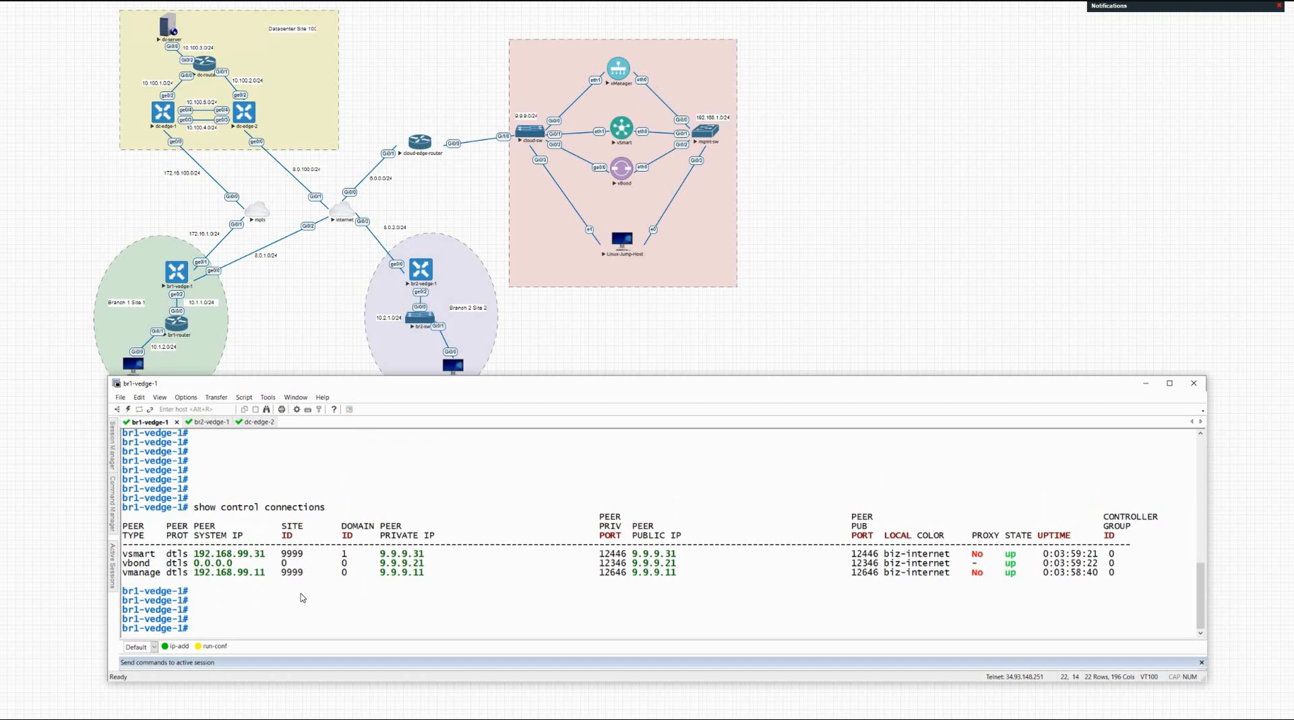
pyautogui.write('show omp peers')
pyautogui.press('Return')
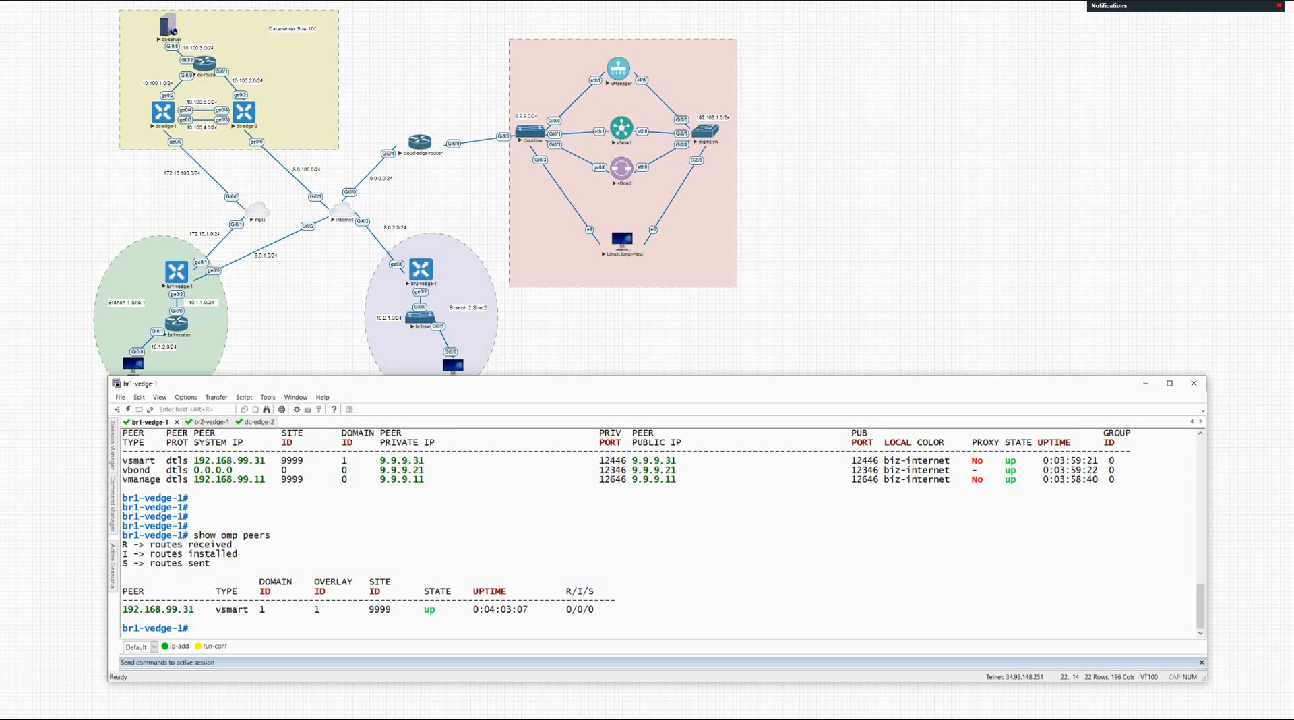
# Mark br2-vedge-1 with an arrow and write an underlined vRoutes note with a leading arrow beside the topology.
pyautogui.click(7, 365)
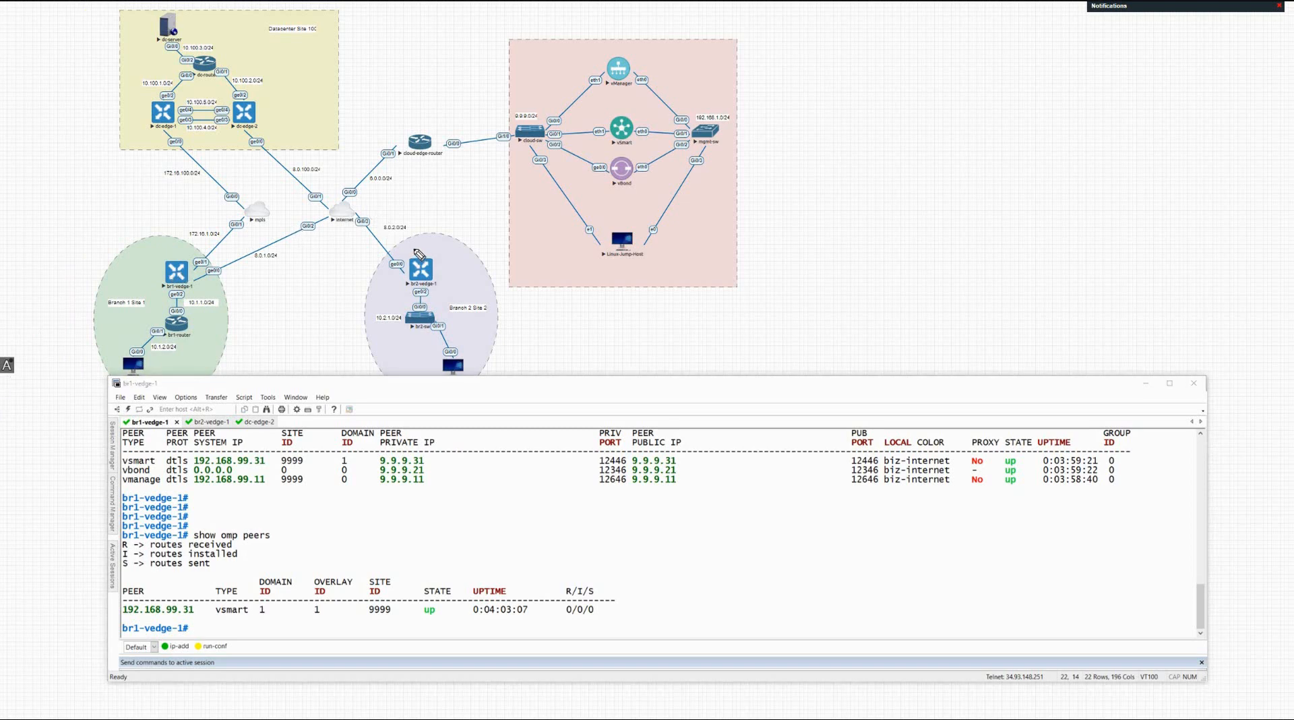
pyautogui.click(854, 94)
pyautogui.moveTo(854, 93)
pyautogui.mouseDown()
pyautogui.moveTo(882, 85)
pyautogui.moveTo(875, 99)
pyautogui.mouseUp()
pyautogui.moveTo(435, 254); pyautogui.dragTo(450, 245)
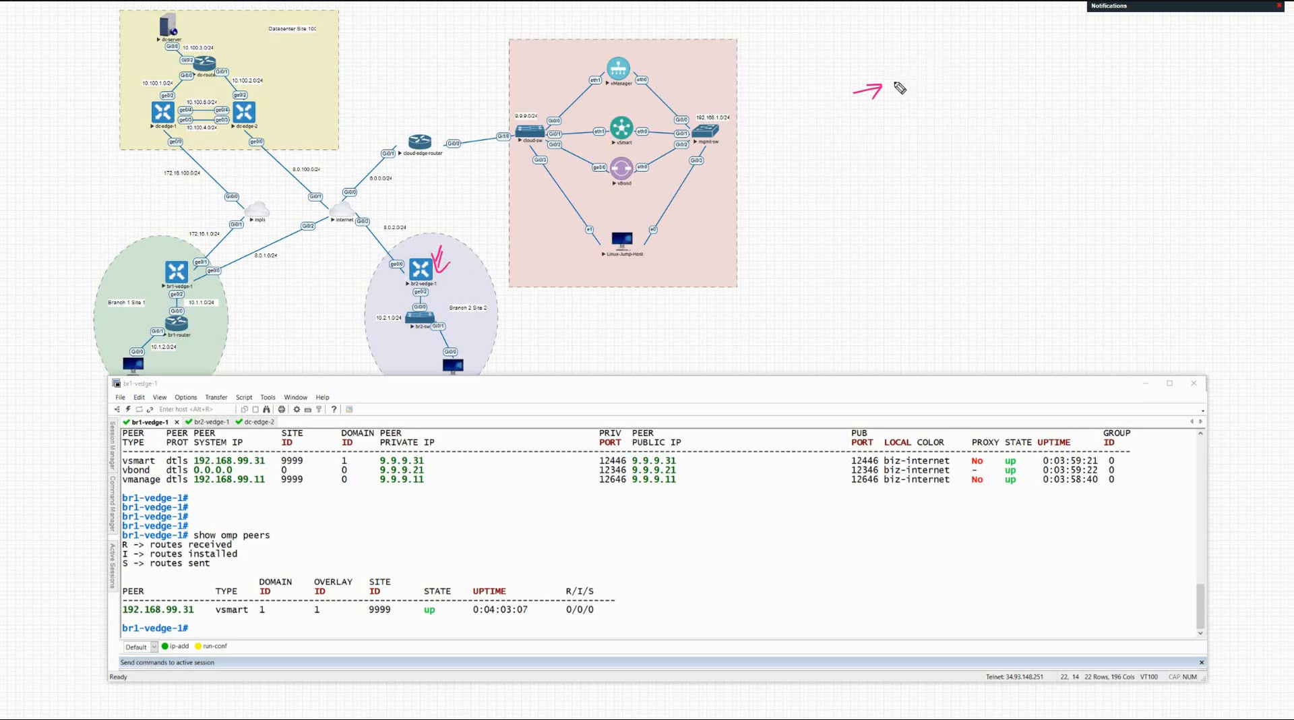
pyautogui.moveTo(893, 79)
pyautogui.mouseDown()
pyautogui.moveTo(908, 89)
pyautogui.moveTo(940, 74)
pyautogui.moveTo(909, 101)
pyautogui.moveTo(943, 71)
pyautogui.moveTo(947, 84)
pyautogui.mouseUp()
pyautogui.moveTo(899, 105); pyautogui.dragTo(937, 94)
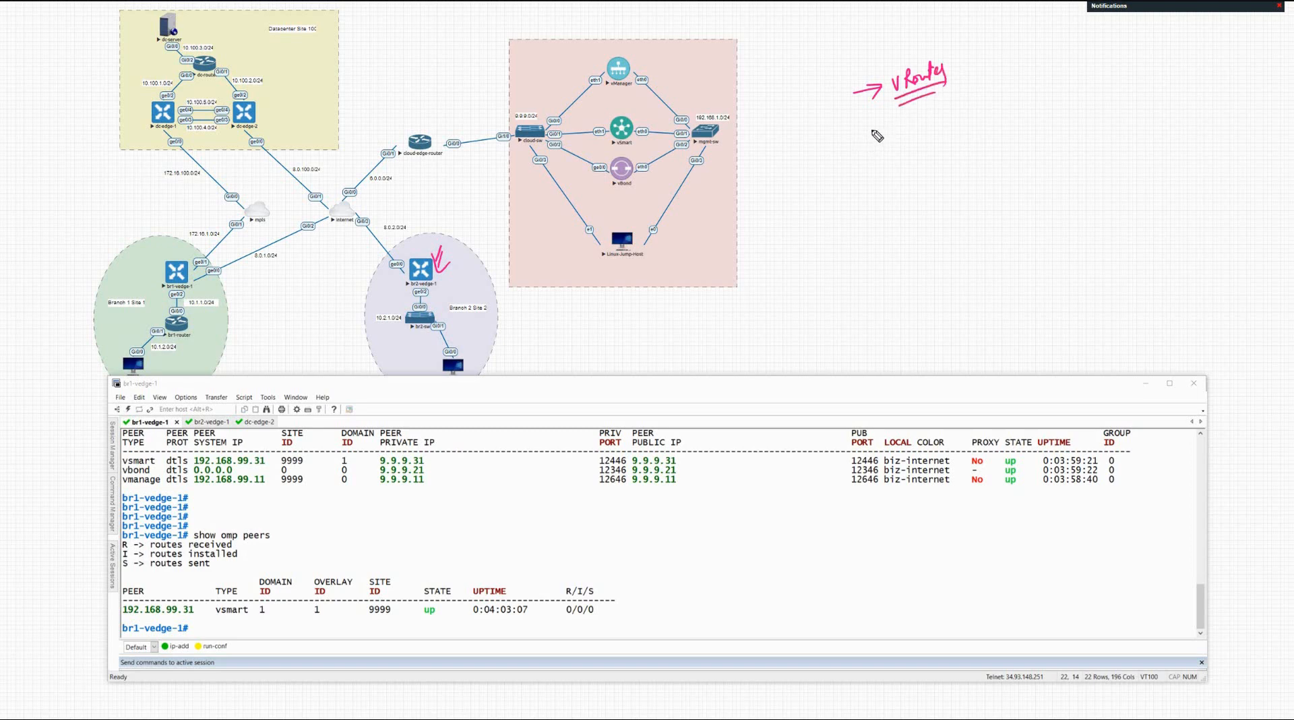
# Add an underlined TLOC item with an arrow below vRoutes and bracket the two items together.
pyautogui.moveTo(860, 140); pyautogui.dragTo(881, 133)
pyautogui.moveTo(871, 130); pyautogui.dragTo(901, 119)
pyautogui.moveTo(893, 120)
pyautogui.mouseDown()
pyautogui.moveTo(894, 136)
pyautogui.moveTo(911, 125)
pyautogui.mouseUp()
pyautogui.moveTo(922, 116); pyautogui.dragTo(923, 136)
pyautogui.moveTo(902, 150); pyautogui.dragTo(922, 143)
pyautogui.moveTo(843, 63)
pyautogui.mouseDown()
pyautogui.moveTo(829, 71)
pyautogui.moveTo(855, 146)
pyautogui.mouseUp()
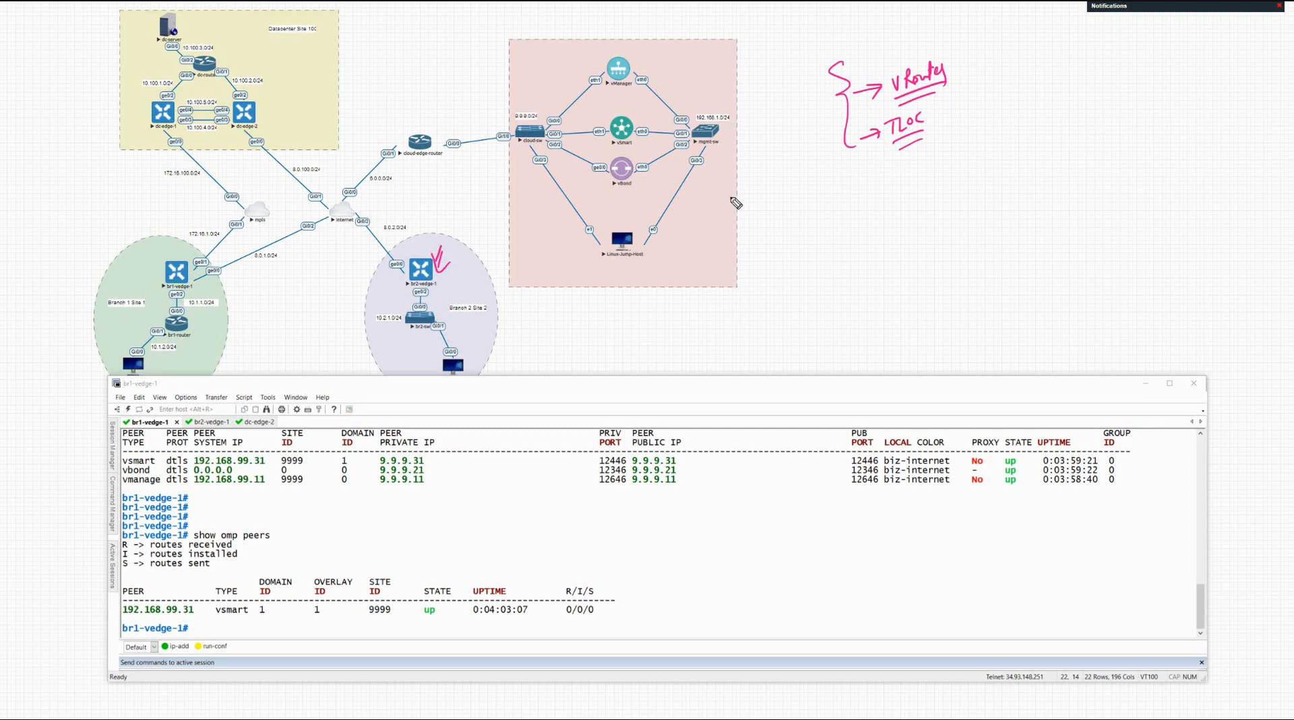
# Break TLOC down into the arrowed items SIP, Encap and Color, and underline Color.
pyautogui.moveTo(934, 123)
pyautogui.mouseDown()
pyautogui.moveTo(996, 101)
pyautogui.moveTo(978, 137)
pyautogui.moveTo(1006, 131)
pyautogui.moveTo(1009, 114)
pyautogui.mouseUp()
pyautogui.click(943, 138)
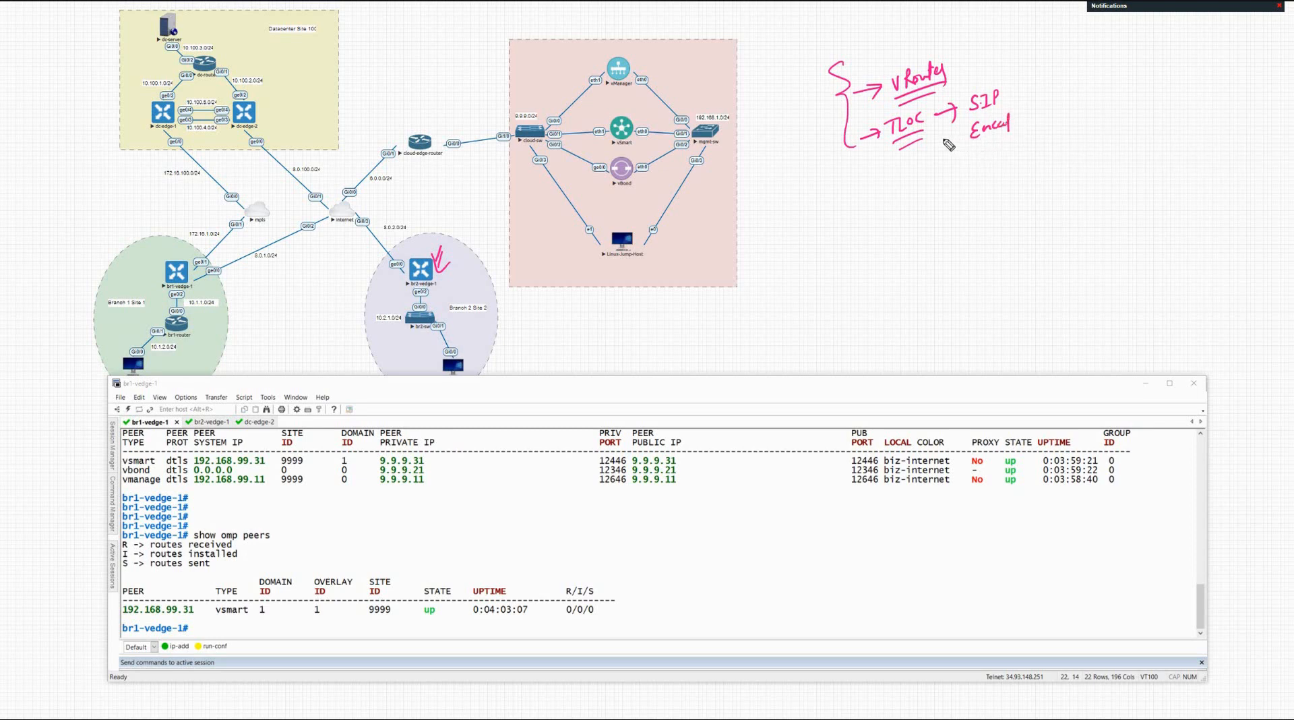
pyautogui.moveTo(941, 139); pyautogui.dragTo(959, 133)
pyautogui.moveTo(945, 164); pyautogui.dragTo(962, 159)
pyautogui.moveTo(956, 155); pyautogui.dragTo(1005, 143)
pyautogui.moveTo(985, 166); pyautogui.dragTo(1004, 160)
pyautogui.moveTo(988, 174); pyautogui.dragTo(1008, 167)
# Run show omp tloc-paths in the br1-vedge-1 console session.
pyautogui.click(949, 537)
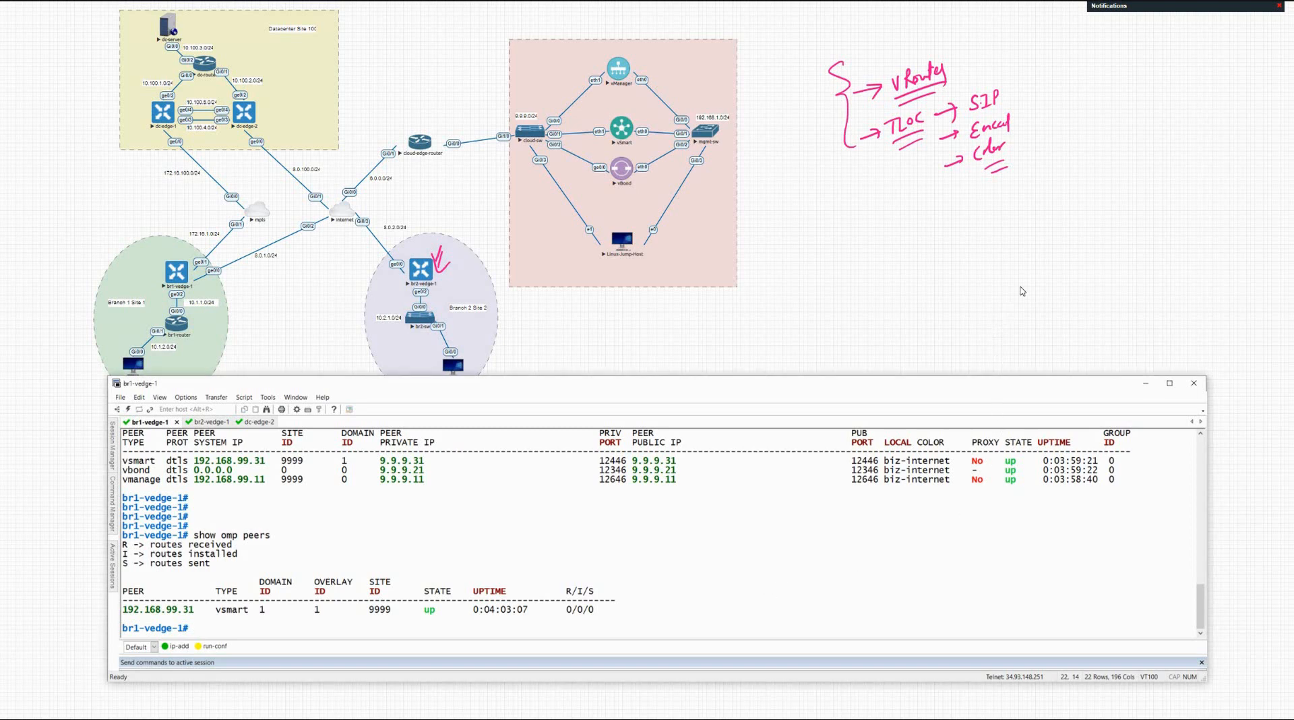
pyautogui.write('show omp tol')
pyautogui.press('Tab')
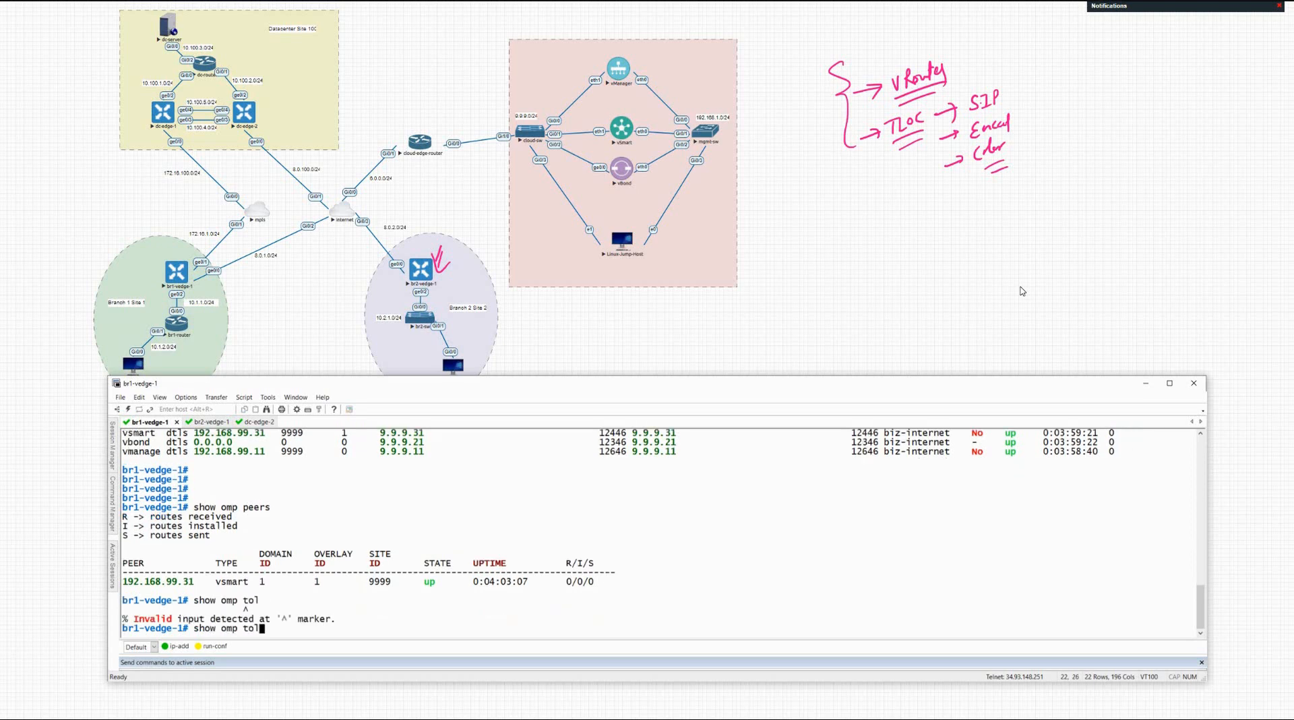
pyautogui.write('loc-paths')
pyautogui.press('Return')
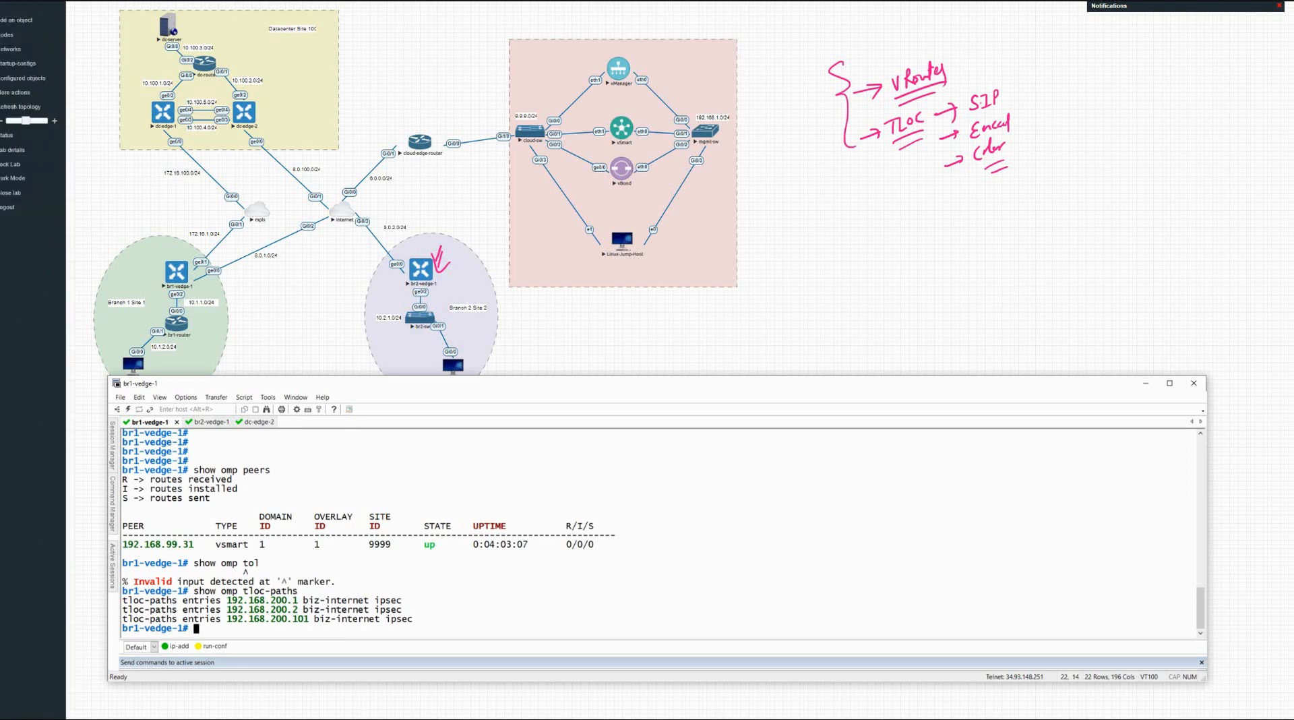
# Mark br1-vedge-1, br2-vedge-1 and dc-edge-2 with arrows, circle the 192.168.200.1 entry's ending, and point an arrow at the TLOC path list.
pyautogui.click(130, 227)
pyautogui.moveTo(155, 240)
pyautogui.mouseDown()
pyautogui.moveTo(167, 229)
pyautogui.moveTo(170, 254)
pyautogui.mouseUp()
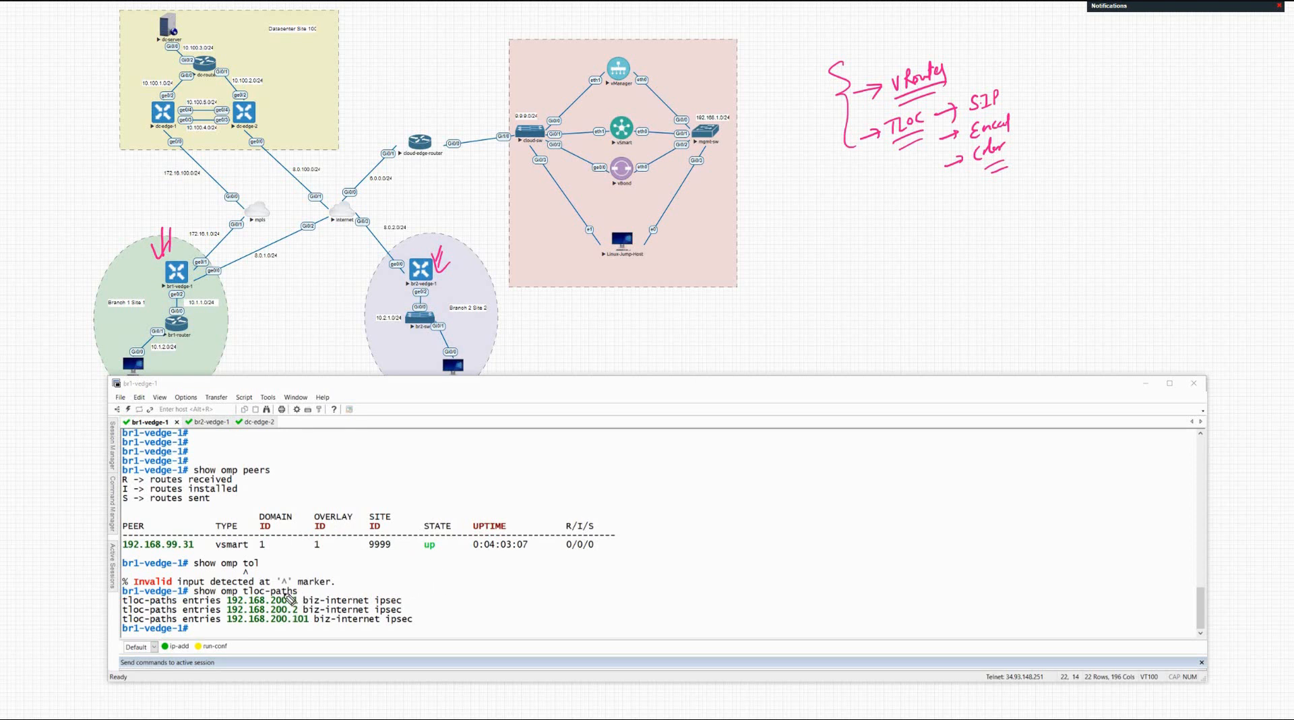
pyautogui.moveTo(289, 593)
pyautogui.mouseDown()
pyautogui.moveTo(271, 602)
pyautogui.moveTo(303, 604)
pyautogui.moveTo(297, 584)
pyautogui.mouseUp()
pyautogui.moveTo(125, 283); pyautogui.dragTo(149, 292)
pyautogui.moveTo(413, 235)
pyautogui.mouseDown()
pyautogui.moveTo(418, 253)
pyautogui.moveTo(426, 233)
pyautogui.mouseUp()
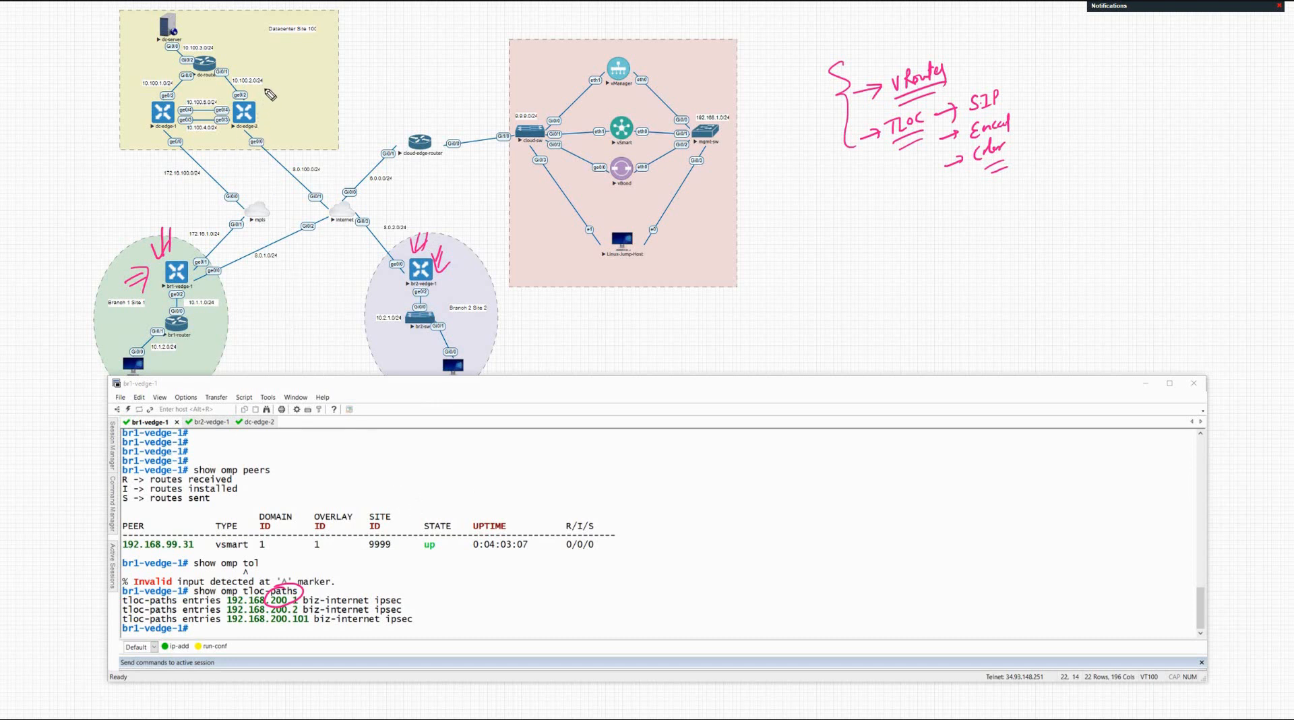
pyautogui.moveTo(267, 88); pyautogui.dragTo(261, 99)
pyautogui.moveTo(267, 93); pyautogui.dragTo(257, 106)
pyautogui.moveTo(416, 592); pyautogui.dragTo(436, 588)
# Display the detailed OMP TLOC entries on br1-vedge-1 and page through to the attributes received from 192.168.99.31.
pyautogui.click(487, 594)
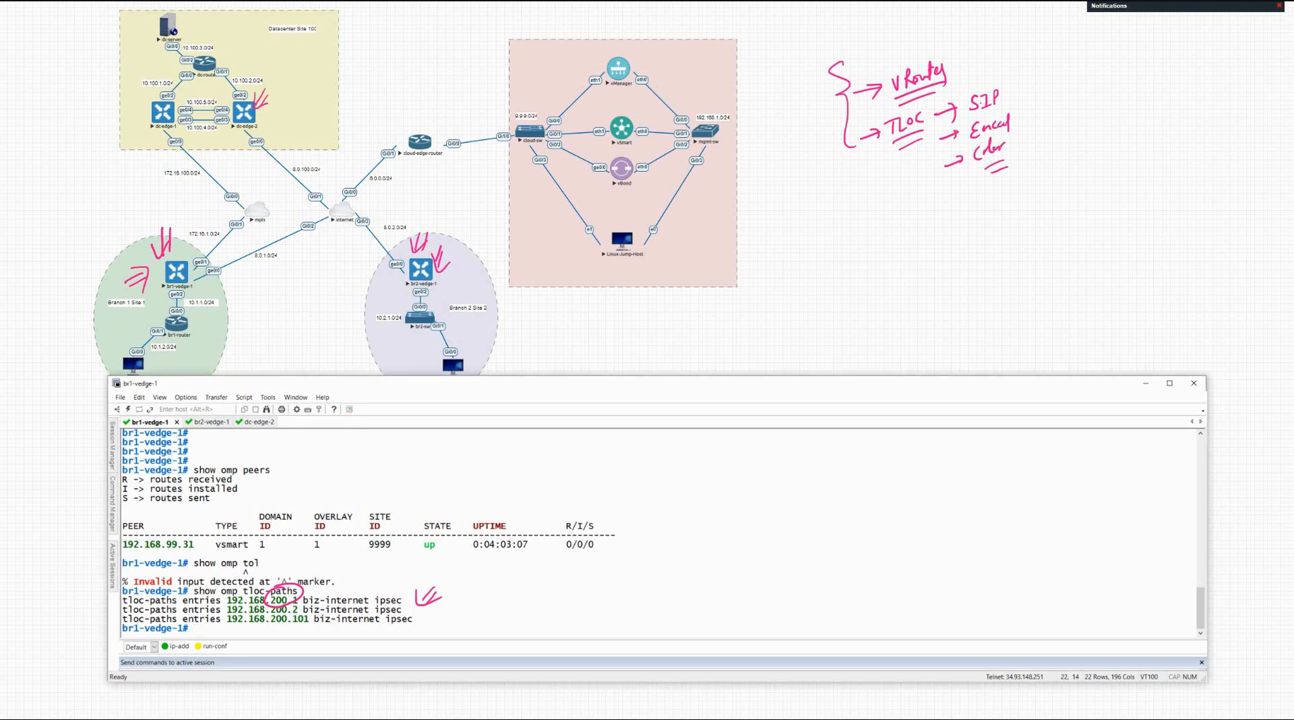
pyautogui.write('sh omp')
pyautogui.press('Tab')
pyautogui.press('Return')
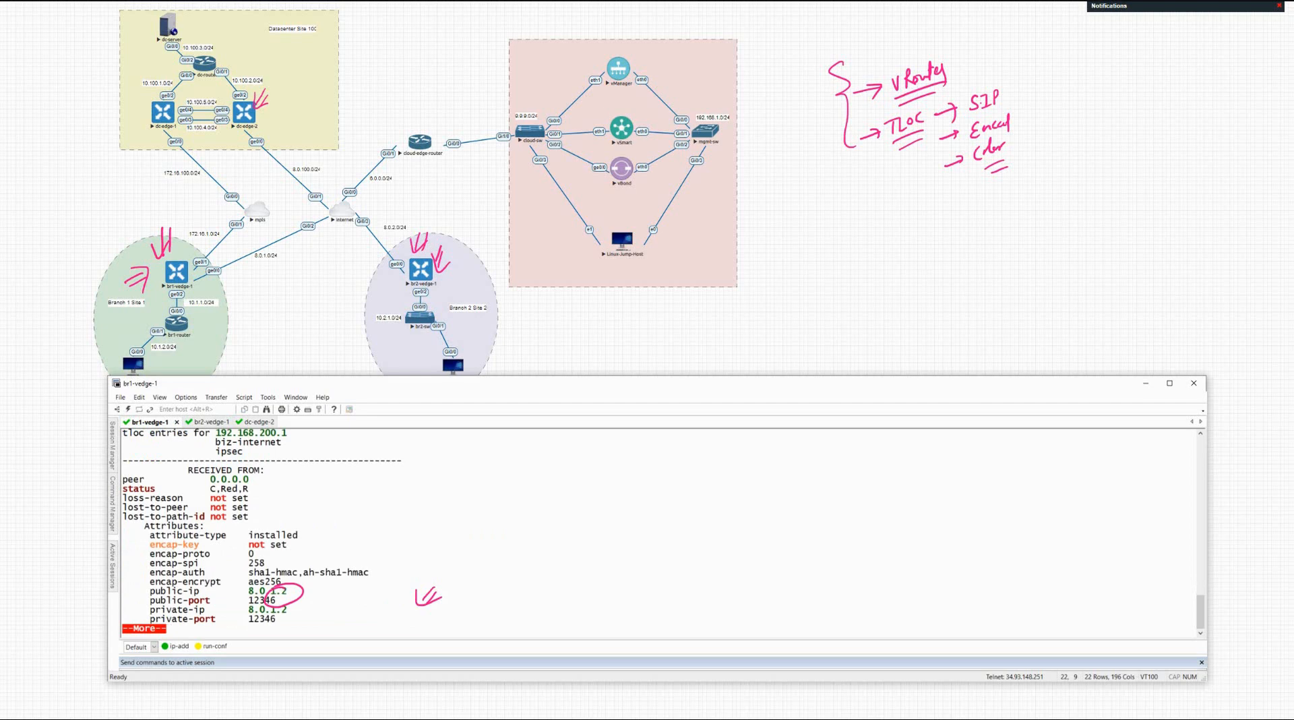
pyautogui.press('space')
pyautogui.press('space')
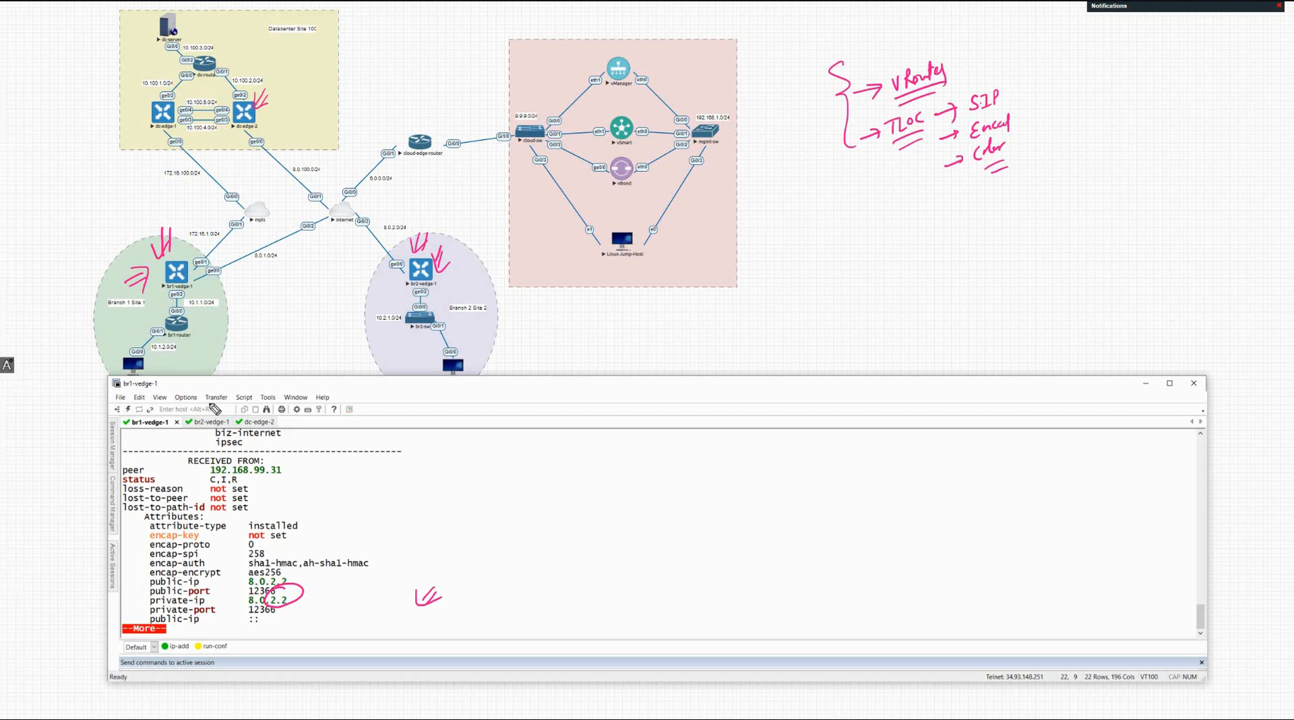
# Circle peer 192.168.99.31, label it vSmart, and draw arrows from dc-edge-2, br1-vedge-1 and br2-vedge-1 to the vSmart controller.
pyautogui.moveTo(225, 451)
pyautogui.mouseDown()
pyautogui.moveTo(305, 464)
pyautogui.moveTo(404, 442)
pyautogui.mouseUp()
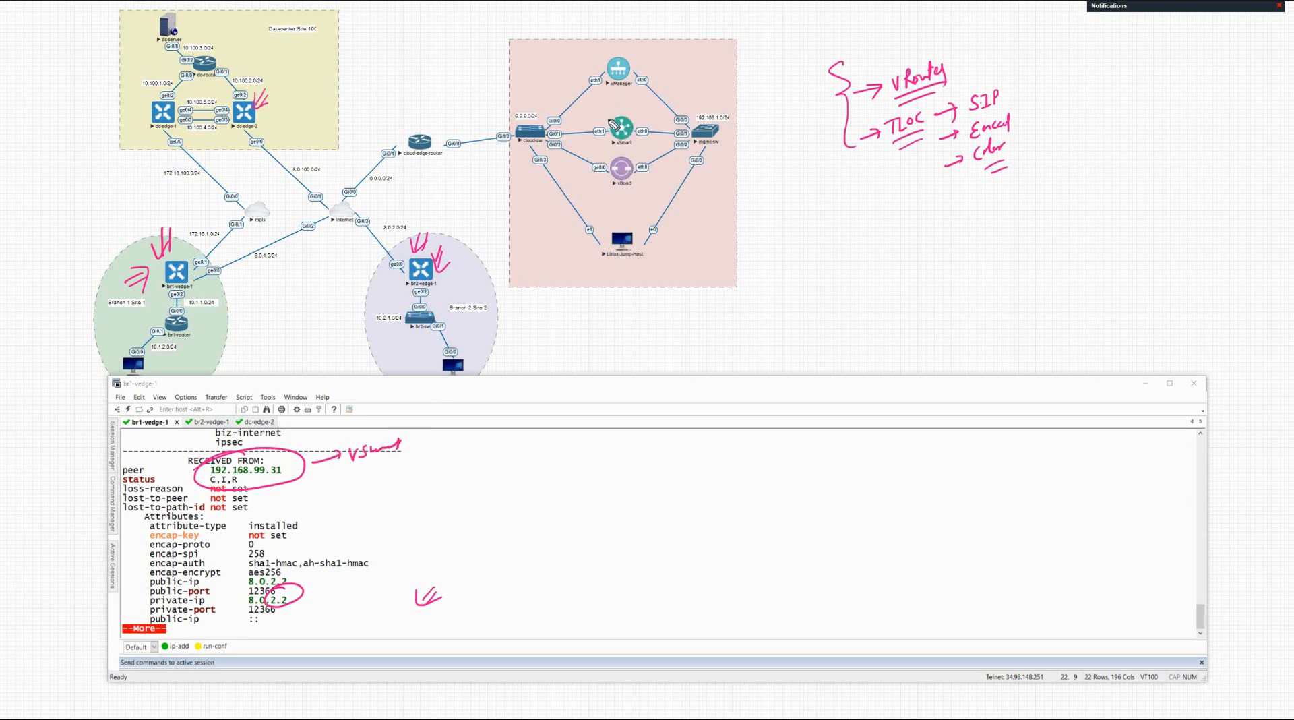
pyautogui.moveTo(255, 109); pyautogui.dragTo(584, 112)
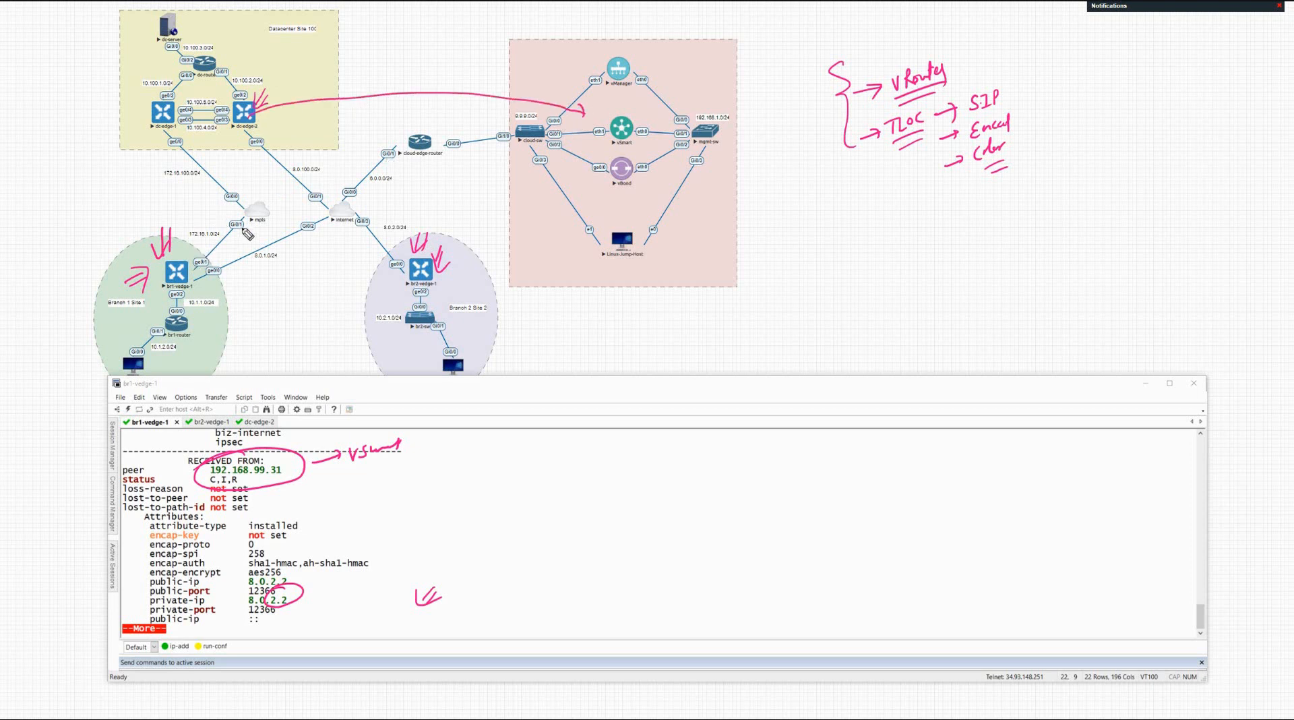
pyautogui.moveTo(192, 262); pyautogui.dragTo(580, 132)
pyautogui.moveTo(438, 256)
pyautogui.mouseDown()
pyautogui.moveTo(608, 152)
pyautogui.moveTo(575, 142)
pyautogui.mouseUp()
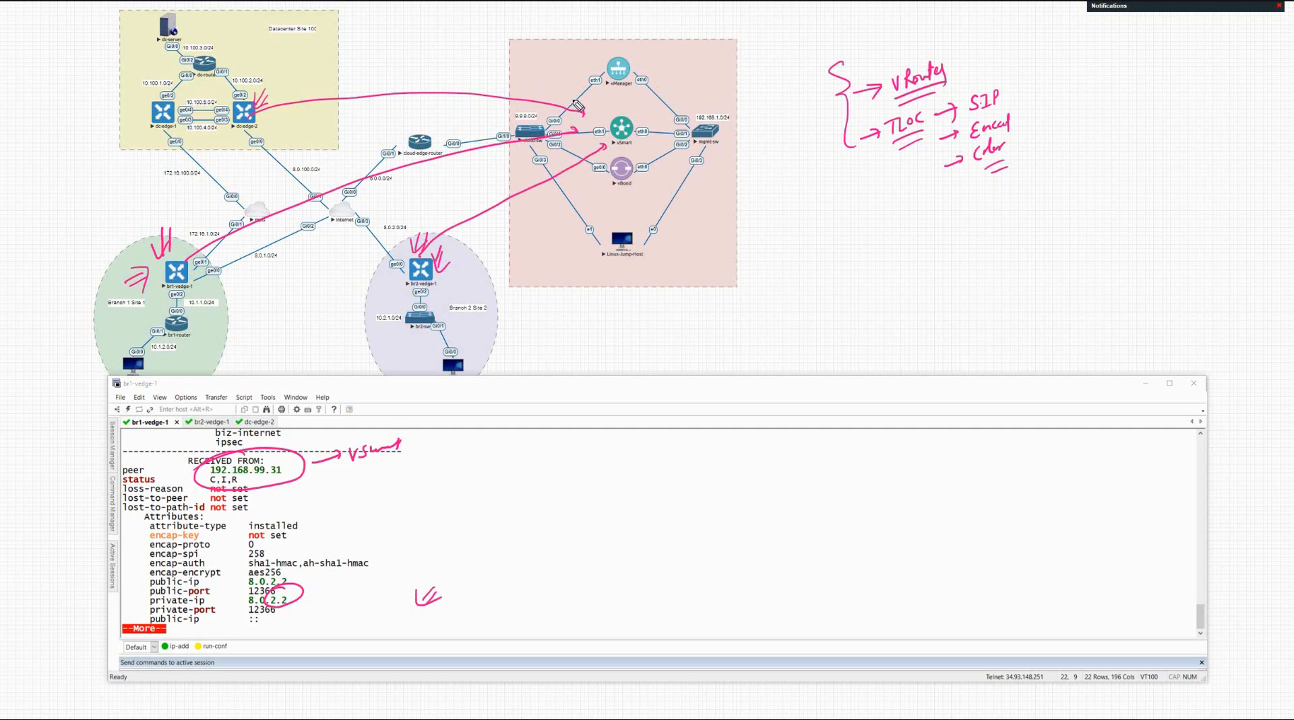
# Draw return arrows from the vSmart controller towards the three edge routers, and clear all annotations.
pyautogui.moveTo(586, 107); pyautogui.dragTo(450, 87)
pyautogui.moveTo(543, 125); pyautogui.dragTo(447, 143)
pyautogui.moveTo(460, 132); pyautogui.dragTo(471, 145)
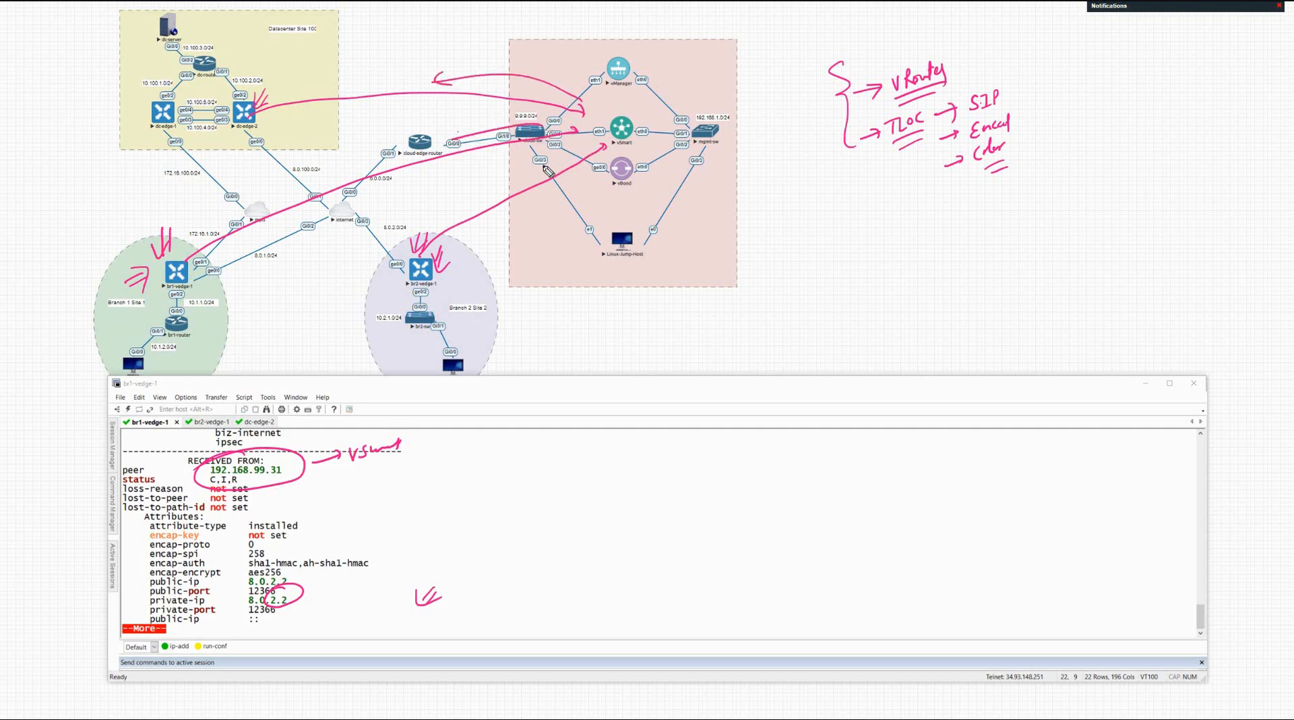
pyautogui.moveTo(552, 157)
pyautogui.mouseDown()
pyautogui.moveTo(482, 188)
pyautogui.moveTo(494, 190)
pyautogui.mouseUp()
pyautogui.press('Escape')
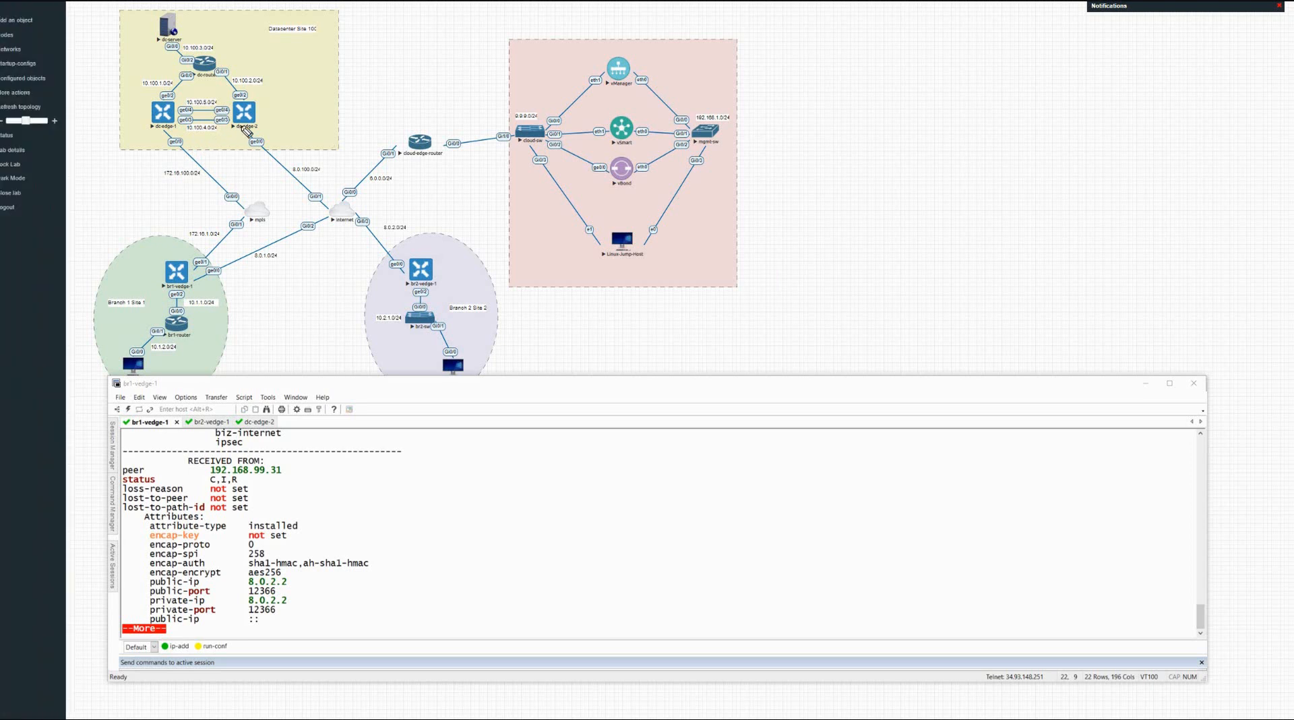
# Mark dc-edge-2 with a dot and br2-vedge-1 with an arrow, and write TLOC with an arrow to an underlined arc.
pyautogui.moveTo(243, 126); pyautogui.dragTo(246, 127)
pyautogui.moveTo(379, 301); pyautogui.dragTo(397, 289)
pyautogui.moveTo(804, 89); pyautogui.dragTo(813, 87)
pyautogui.moveTo(808, 88)
pyautogui.mouseDown()
pyautogui.moveTo(810, 103)
pyautogui.moveTo(875, 88)
pyautogui.mouseUp()
pyautogui.moveTo(867, 86)
pyautogui.mouseDown()
pyautogui.moveTo(870, 96)
pyautogui.moveTo(906, 55)
pyautogui.moveTo(907, 73)
pyautogui.mouseUp()
pyautogui.moveTo(897, 72); pyautogui.dragTo(928, 86)
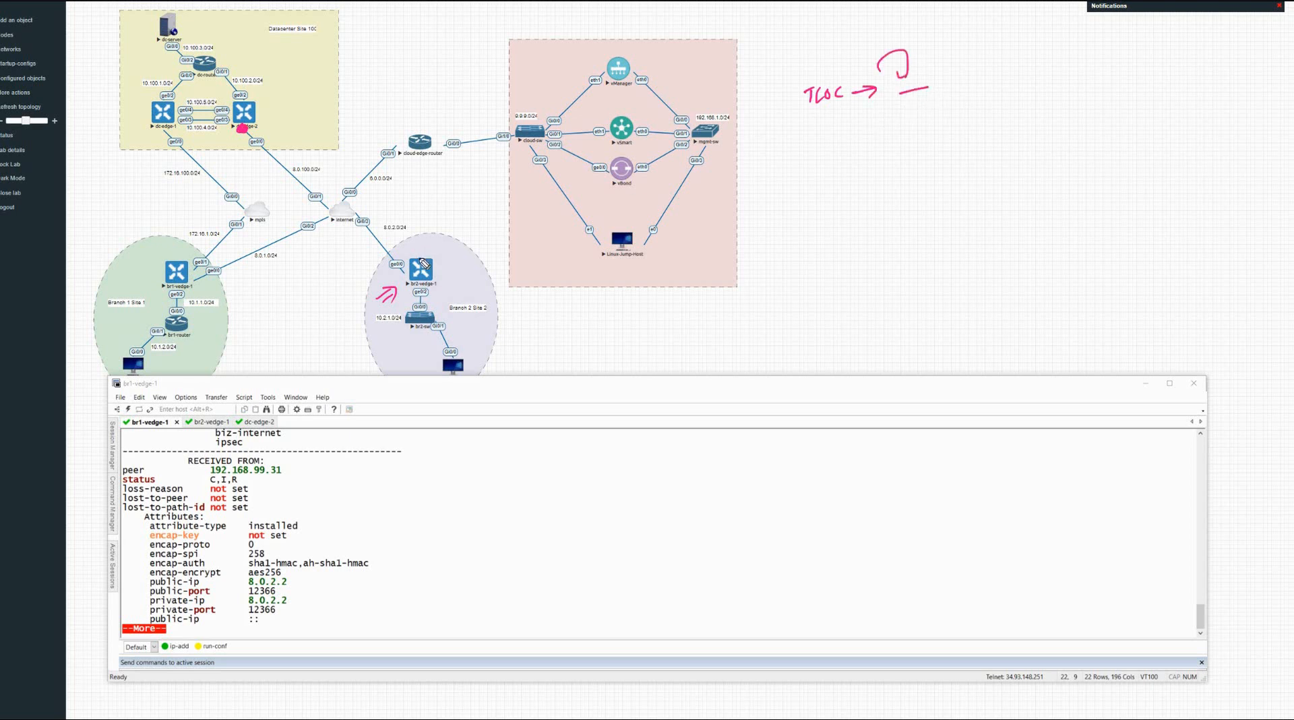
# Put dots on br2-vedge-1 and br1-vedge-1 and draw yellow tunnel lines joining br1-vedge-1, dc-edge-2 and br2-vedge-1.
pyautogui.moveTo(402, 272); pyautogui.dragTo(402, 274)
pyautogui.moveTo(196, 269); pyautogui.dragTo(195, 271)
pyautogui.moveTo(203, 261)
pyautogui.mouseDown()
pyautogui.moveTo(260, 132)
pyautogui.moveTo(328, 130)
pyautogui.moveTo(388, 152)
pyautogui.moveTo(398, 269)
pyautogui.mouseUp()
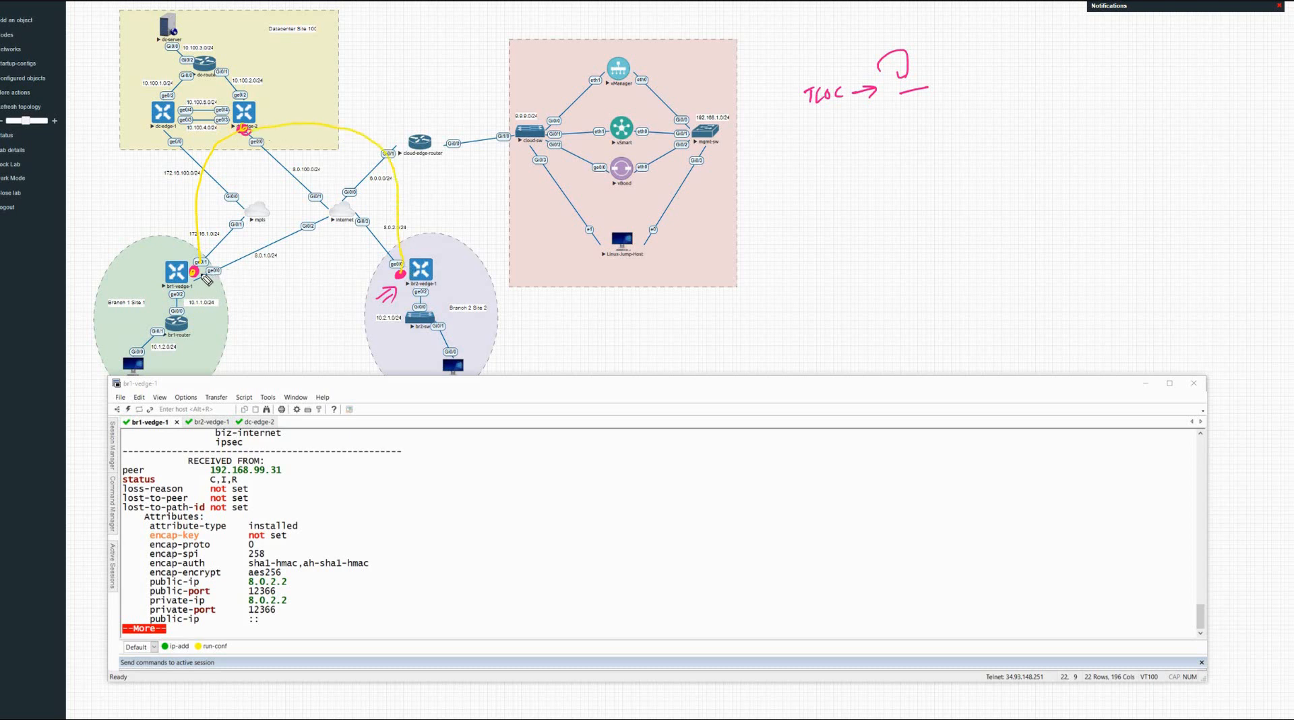
pyautogui.moveTo(225, 281)
pyautogui.mouseDown()
pyautogui.moveTo(356, 291)
pyautogui.moveTo(398, 275)
pyautogui.mouseUp()
# Page further through the detailed TLOC output on br1-vedge-1 and quit the listing.
pyautogui.press('Return')
pyautogui.press('Return')
pyautogui.press('Return')
pyautogui.press('Return')
pyautogui.press('Return')
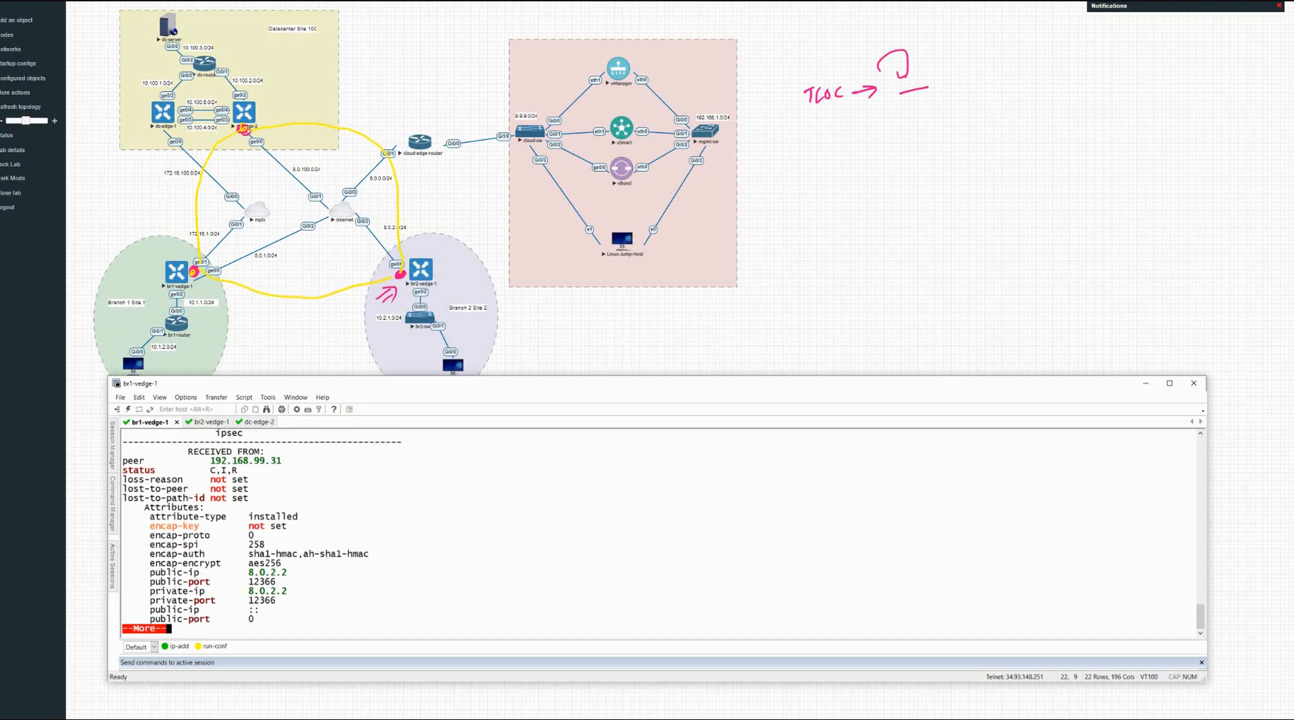
pyautogui.press('q')
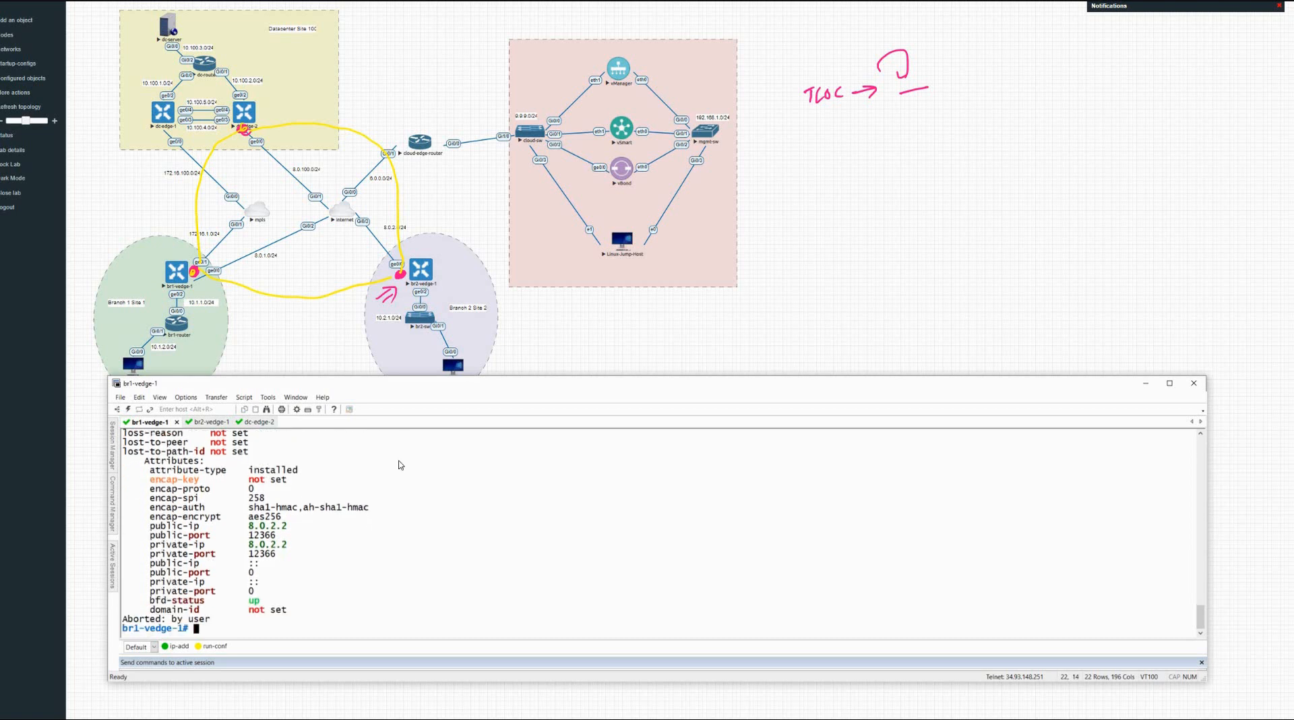
# Run show bfd summary in the br1-vedge-1 console session.
pyautogui.write('sh bf')
pyautogui.press('Tab')
pyautogui.write('sum')
pyautogui.press('Tab')
pyautogui.press('Return')
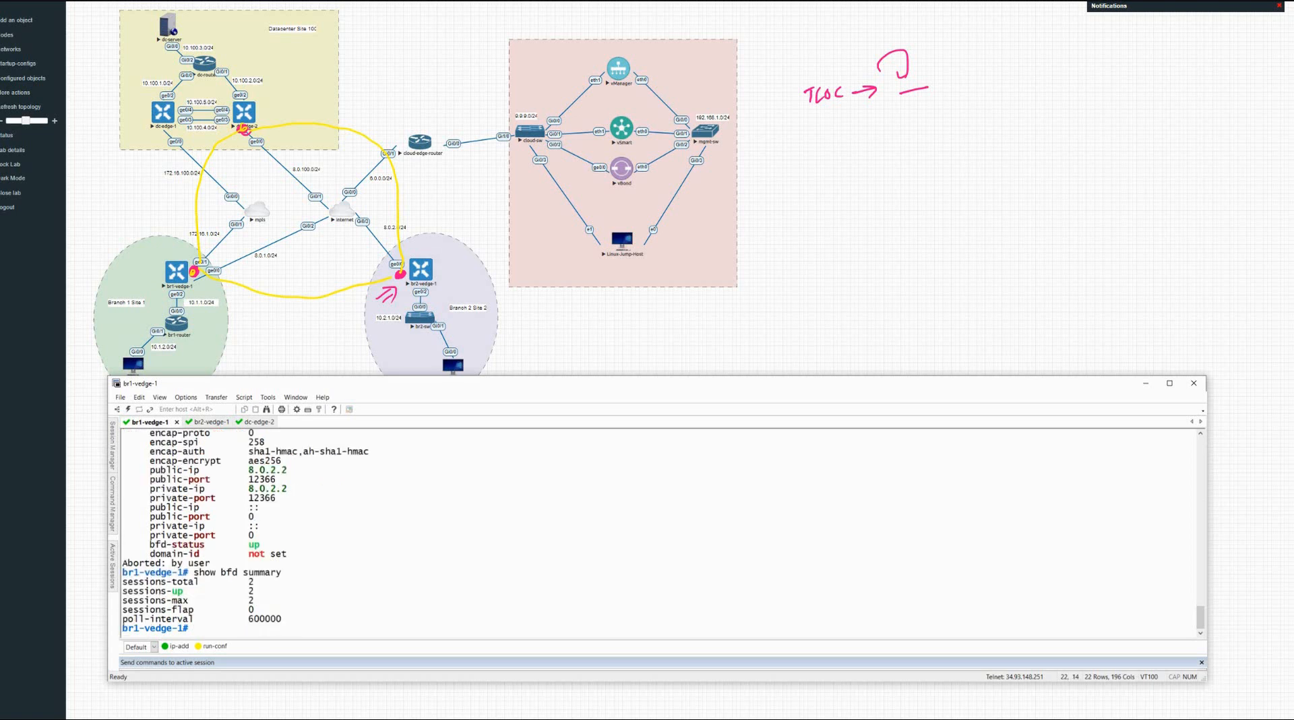
# List the available show bfd options on br1-vedge-1 and run show bfd sessions.
pyautogui.press('Return')
pyautogui.press('Return')
pyautogui.press('Return')
pyautogui.write('sh bf')
pyautogui.press('Tab')
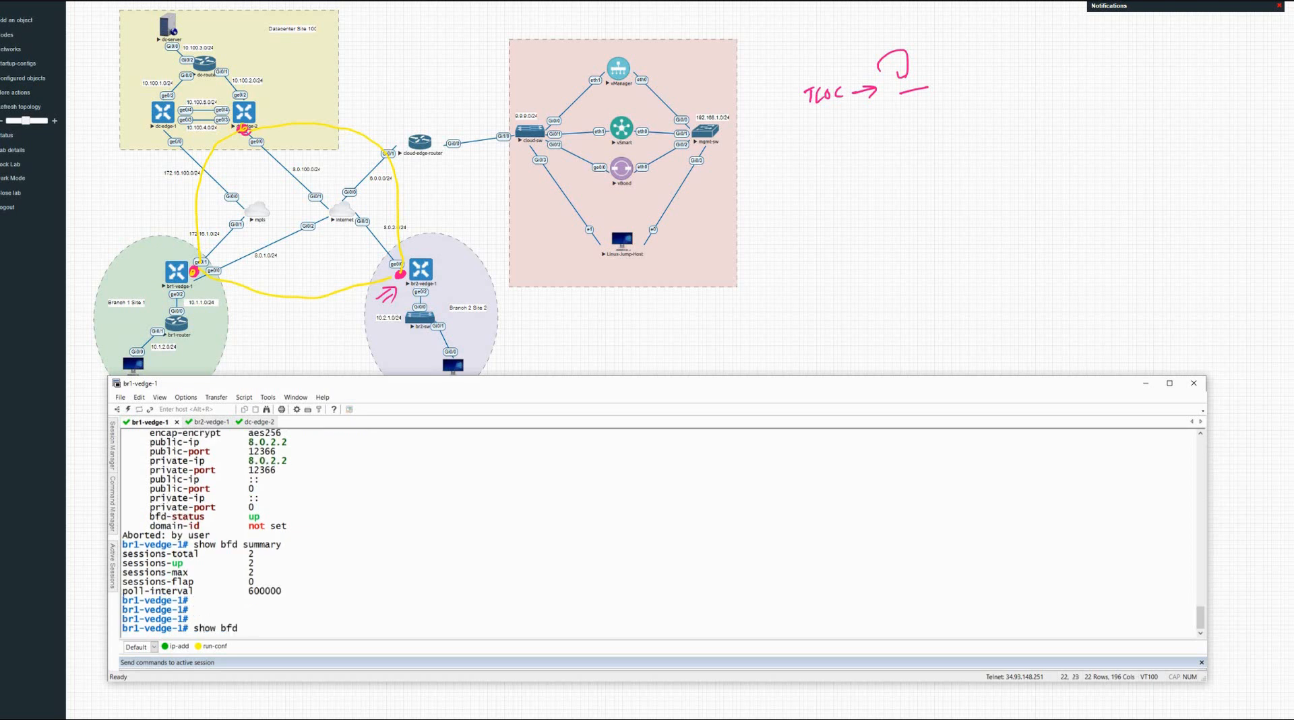
pyautogui.write('?')
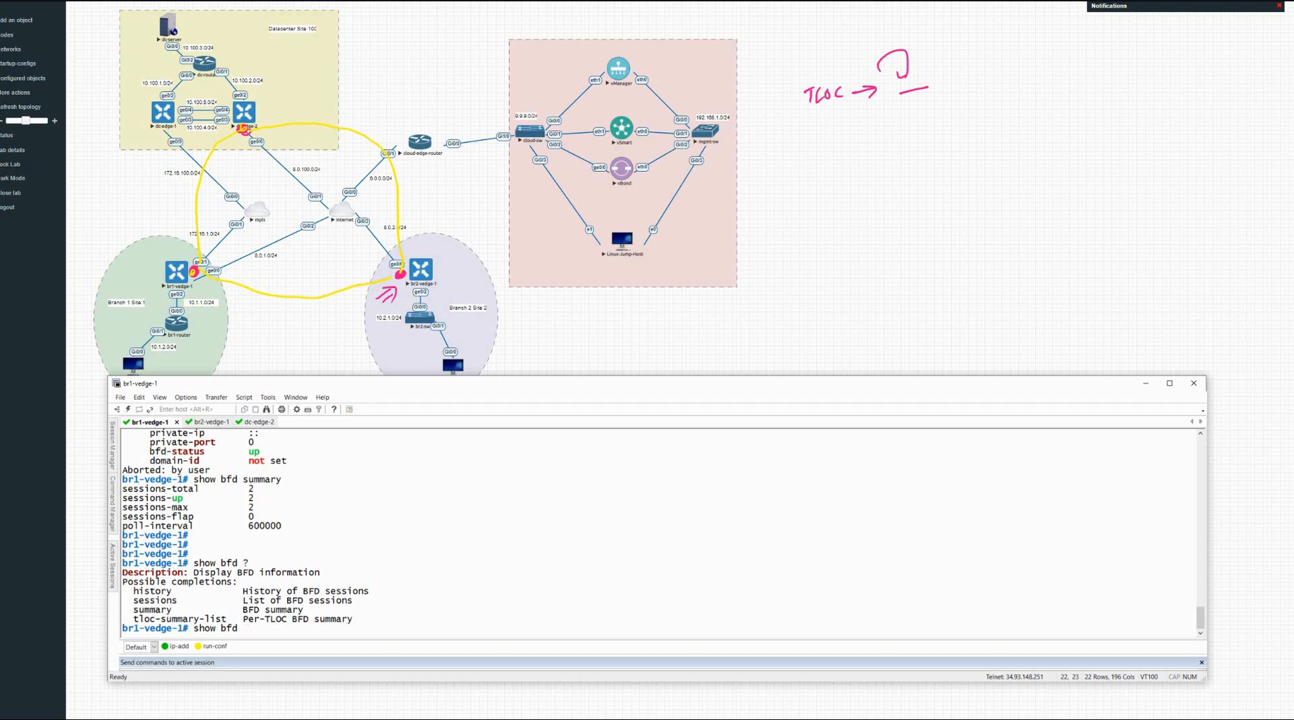
pyautogui.write('sessions')
pyautogui.press('Return')
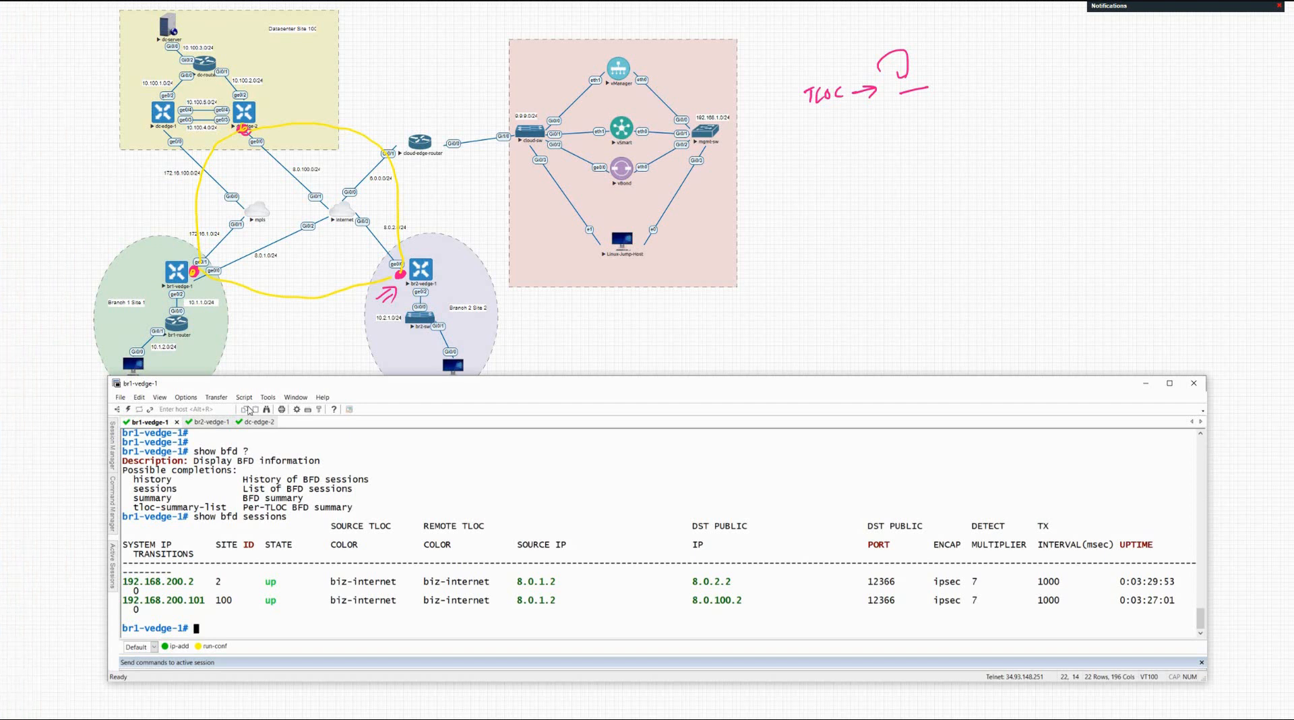
# Point arrows at br1-vedge-1 and its two yellow tunnels, and add a small mark beside the line above dc-edge-2.
pyautogui.click(6, 365)
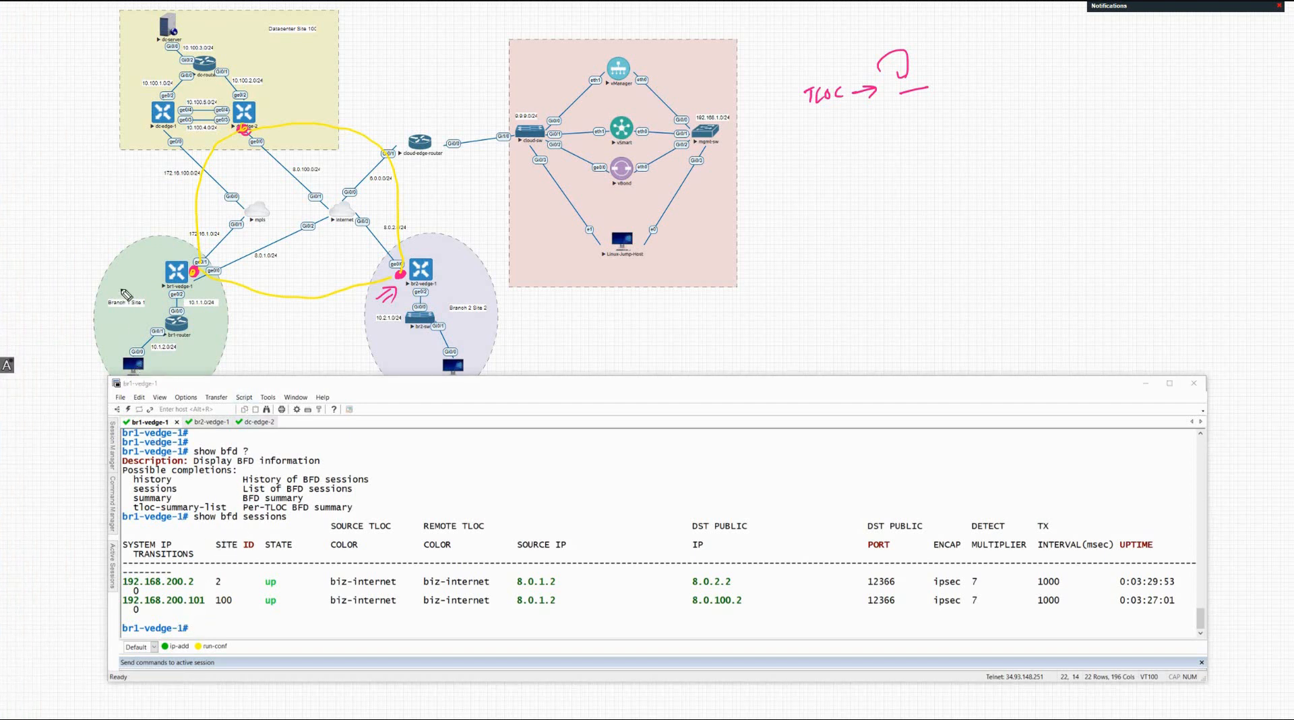
pyautogui.moveTo(142, 273); pyautogui.dragTo(156, 274)
pyautogui.moveTo(7, 367)
pyautogui.moveTo(170, 207); pyautogui.dragTo(185, 179)
pyautogui.moveTo(296, 117); pyautogui.dragTo(307, 103)
pyautogui.moveTo(217, 314); pyautogui.dragTo(233, 300)
pyautogui.moveTo(227, 313); pyautogui.dragTo(237, 302)
pyautogui.moveTo(170, 235); pyautogui.dragTo(178, 236)
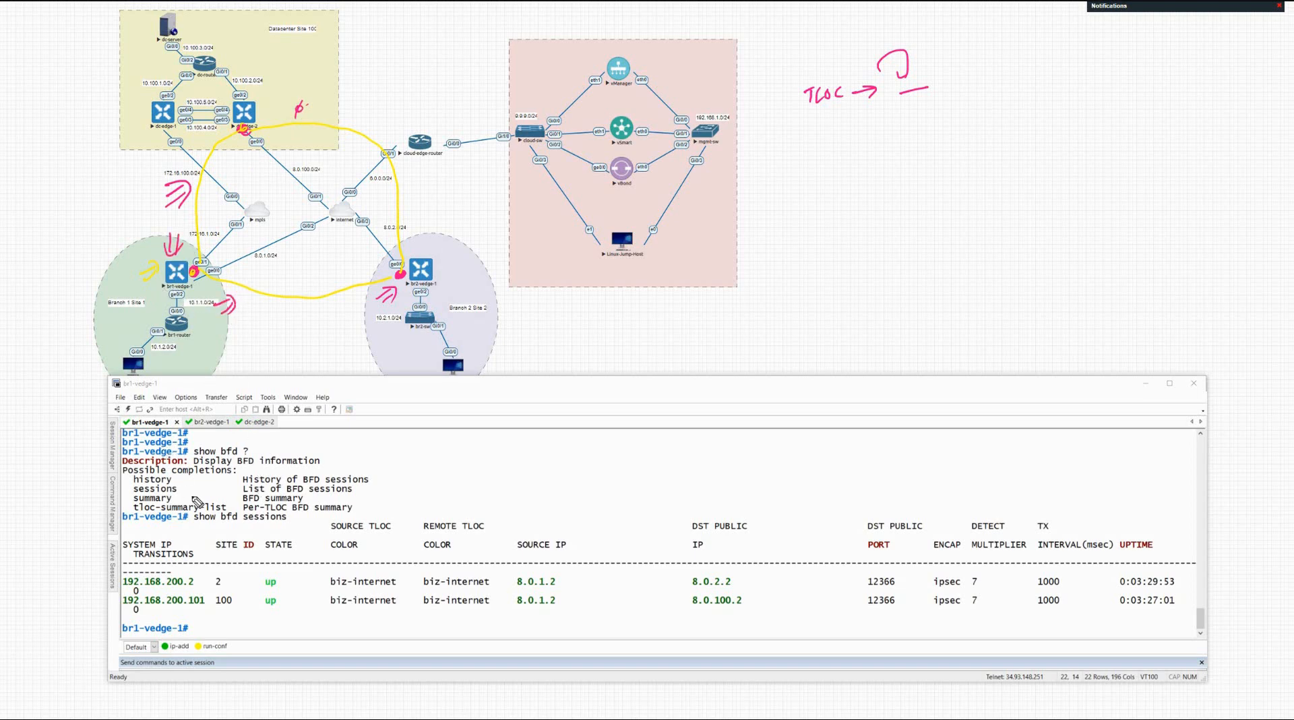
# Circle the br1-vedge-1 prompt and the system IPs 192.168.200.2 and 192.168.200.101, and tick both up states.
pyautogui.moveTo(127, 446)
pyautogui.mouseDown()
pyautogui.moveTo(156, 439)
pyautogui.moveTo(193, 453)
pyautogui.mouseUp()
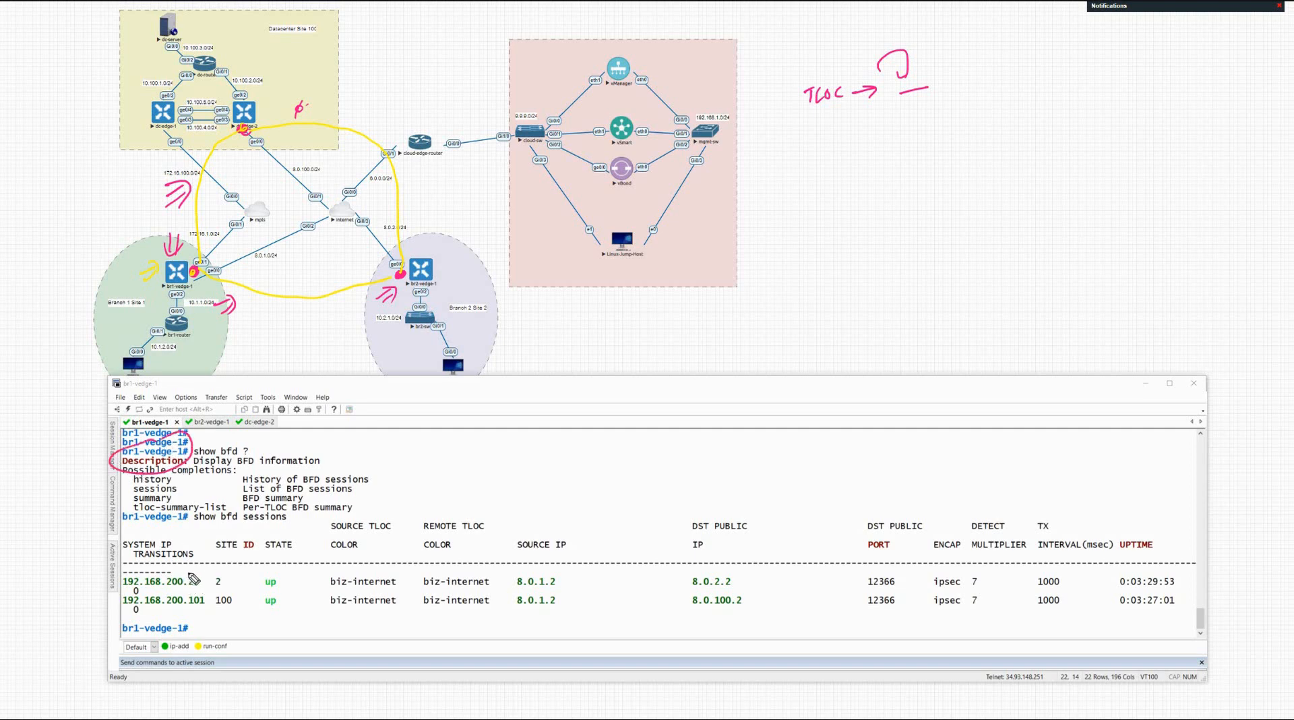
pyautogui.moveTo(198, 570)
pyautogui.mouseDown()
pyautogui.moveTo(113, 605)
pyautogui.moveTo(215, 591)
pyautogui.moveTo(178, 618)
pyautogui.moveTo(229, 585)
pyautogui.moveTo(308, 570)
pyautogui.moveTo(309, 594)
pyautogui.mouseUp()
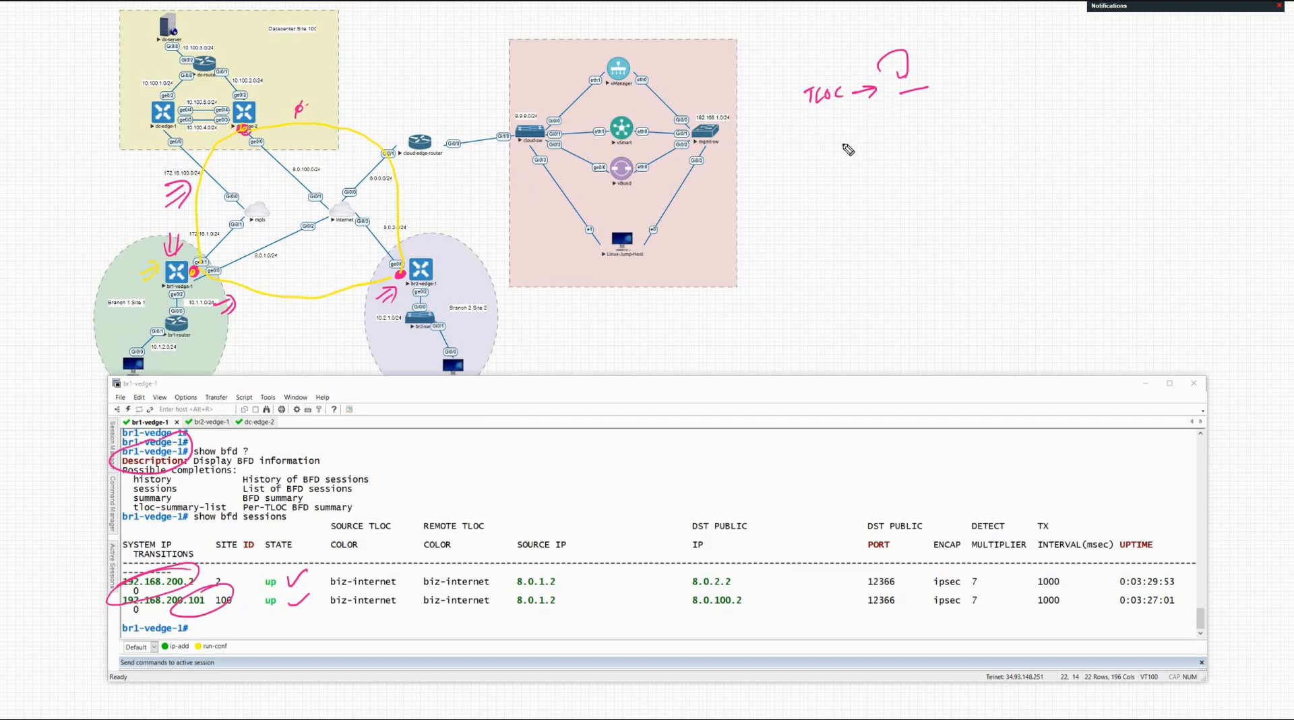
# Write Edge beneath the TLOC note and mark the tunnels reaching br2-vedge-1 from dc-edge-2 and br1-vedge-1 with arrows.
pyautogui.moveTo(851, 139)
pyautogui.mouseDown()
pyautogui.moveTo(844, 162)
pyautogui.moveTo(862, 140)
pyautogui.moveTo(853, 168)
pyautogui.moveTo(867, 139)
pyautogui.mouseUp()
pyautogui.moveTo(356, 103); pyautogui.dragTo(378, 94)
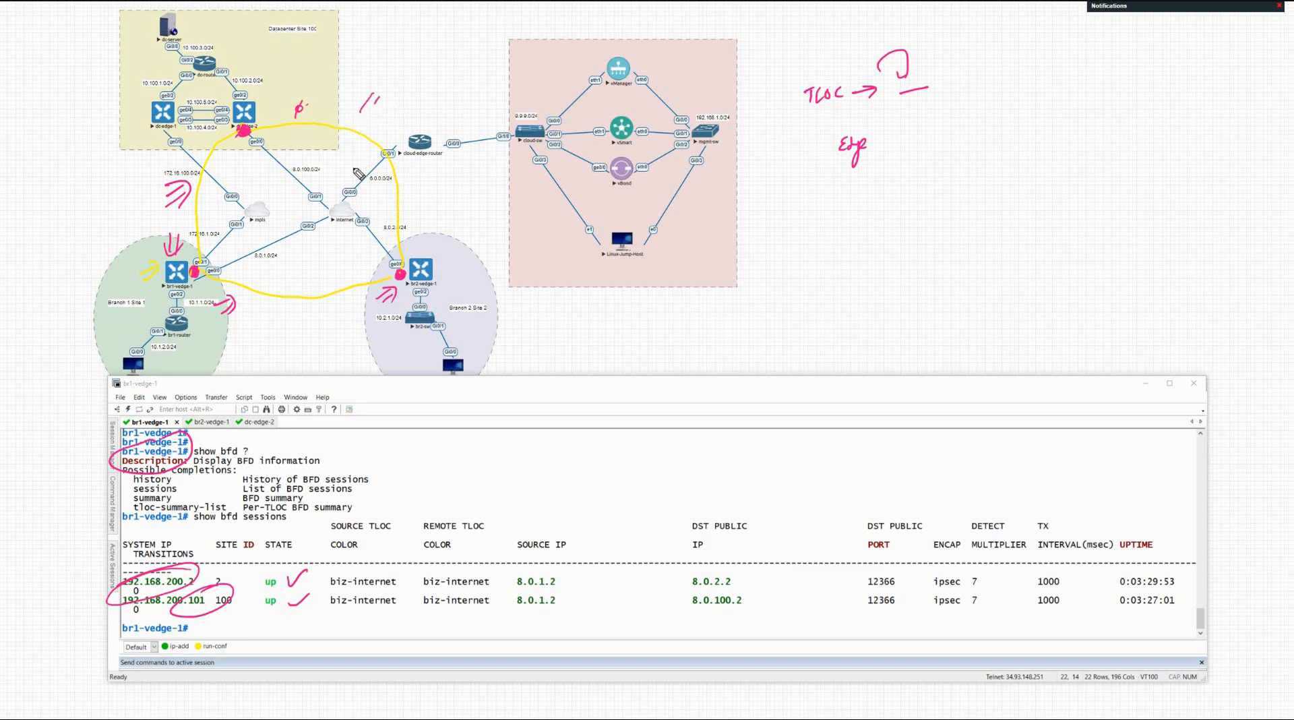
pyautogui.moveTo(309, 325); pyautogui.dragTo(321, 323)
# Write the full-mesh tunnel formula 7(7-1)/2 under the Edge note.
pyautogui.moveTo(786, 188)
pyautogui.mouseDown()
pyautogui.moveTo(822, 208)
pyautogui.moveTo(831, 182)
pyautogui.moveTo(827, 196)
pyautogui.moveTo(846, 184)
pyautogui.mouseUp()
pyautogui.moveTo(851, 178); pyautogui.dragTo(853, 192)
pyautogui.moveTo(855, 169); pyautogui.dragTo(853, 199)
pyautogui.moveTo(823, 223); pyautogui.dragTo(855, 220)
# Work the formula out as 7 x 6 / 2, cancel the 6 down to 3, and circle the result 21.
pyautogui.moveTo(885, 193)
pyautogui.mouseDown()
pyautogui.moveTo(932, 167)
pyautogui.moveTo(925, 182)
pyautogui.mouseUp()
pyautogui.moveTo(942, 173); pyautogui.dragTo(951, 172)
pyautogui.moveTo(965, 153); pyautogui.dragTo(959, 172)
pyautogui.moveTo(924, 190)
pyautogui.mouseDown()
pyautogui.moveTo(969, 177)
pyautogui.moveTo(961, 196)
pyautogui.mouseUp()
pyautogui.moveTo(973, 150)
pyautogui.mouseDown()
pyautogui.moveTo(961, 172)
pyautogui.moveTo(967, 149)
pyautogui.moveTo(998, 153)
pyautogui.mouseUp()
pyautogui.moveTo(992, 163); pyautogui.dragTo(1000, 166)
pyautogui.moveTo(1017, 147); pyautogui.dragTo(1037, 161)
pyautogui.moveTo(1032, 130); pyautogui.dragTo(1034, 132)
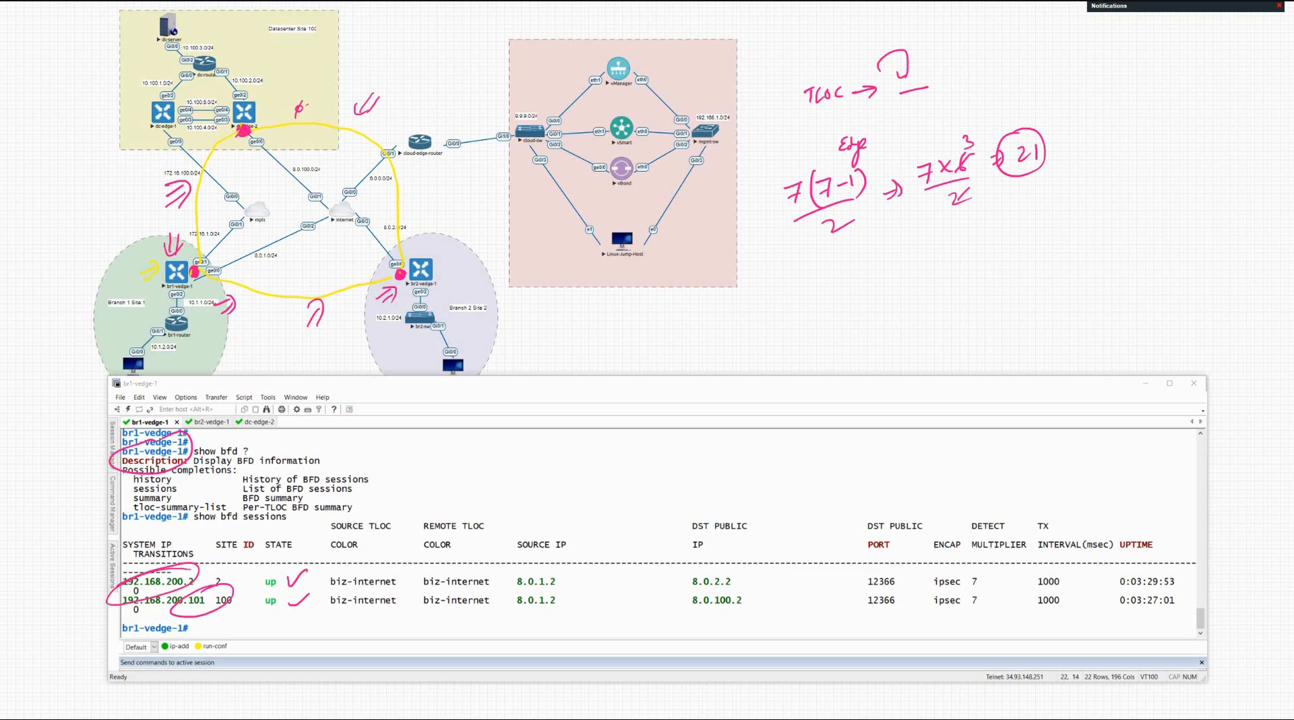
# Switch to the Remote Desktop session showing Cisco vManage, position its window over the topology, and clear the annotations.
pyautogui.hotkey('alt', 'Tab')
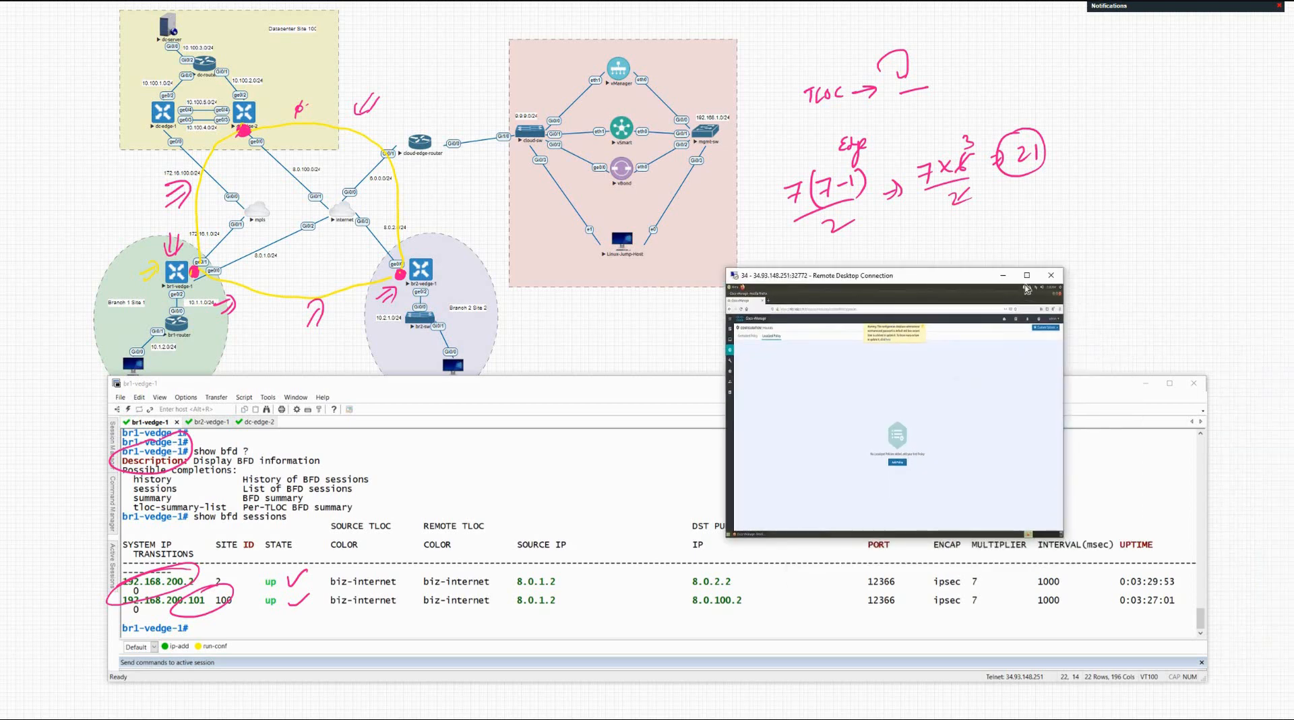
pyautogui.click(1026, 276)
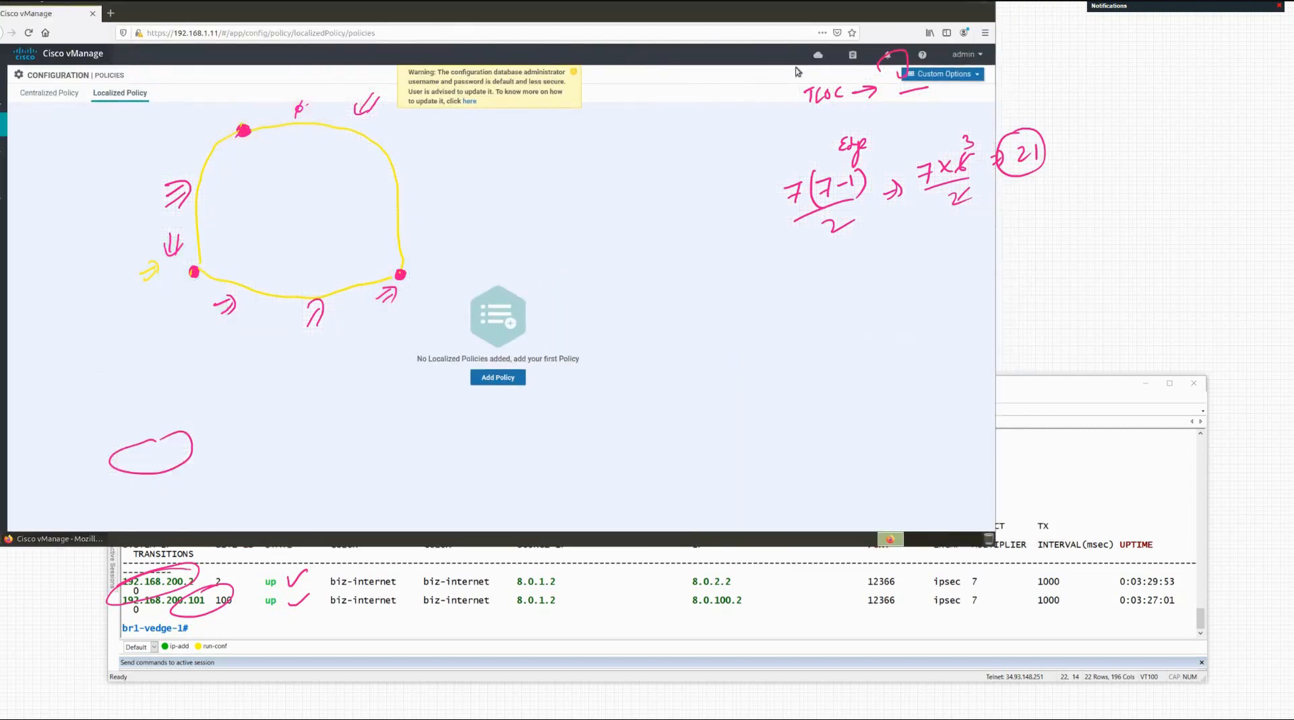
pyautogui.moveTo(770, 22); pyautogui.dragTo(808, 167)
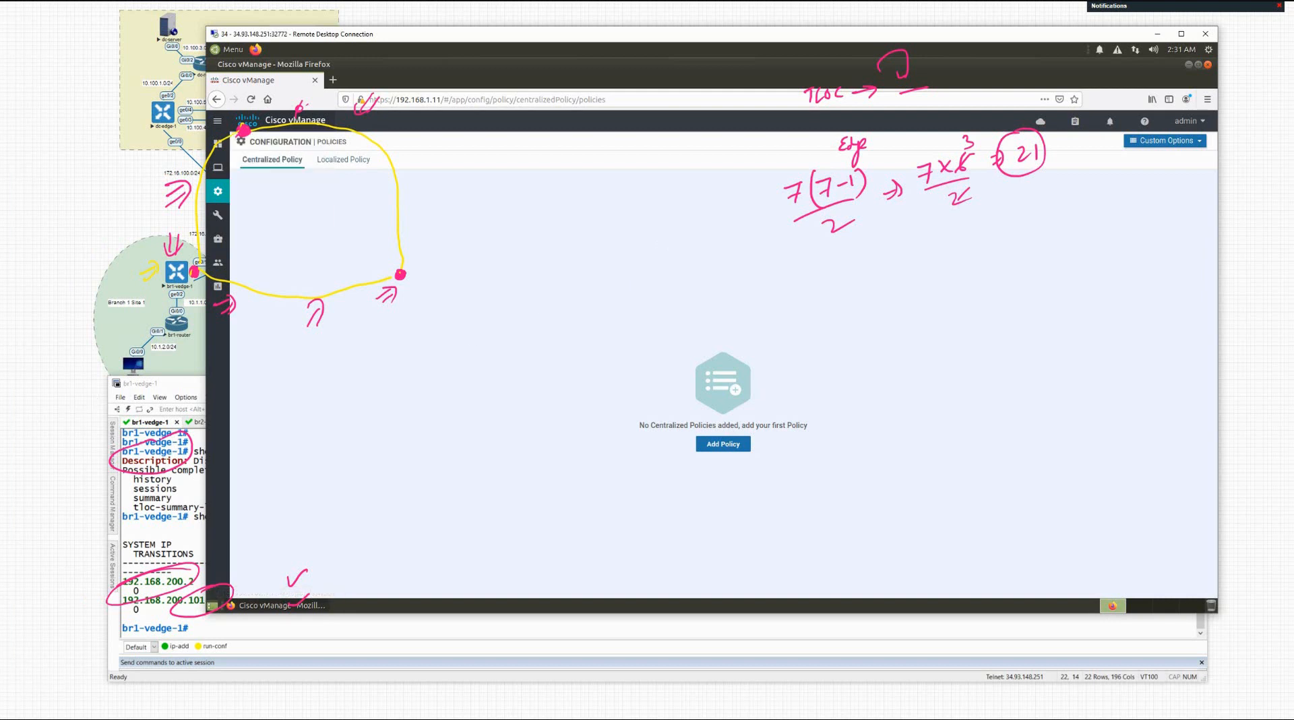
pyautogui.press('Escape')
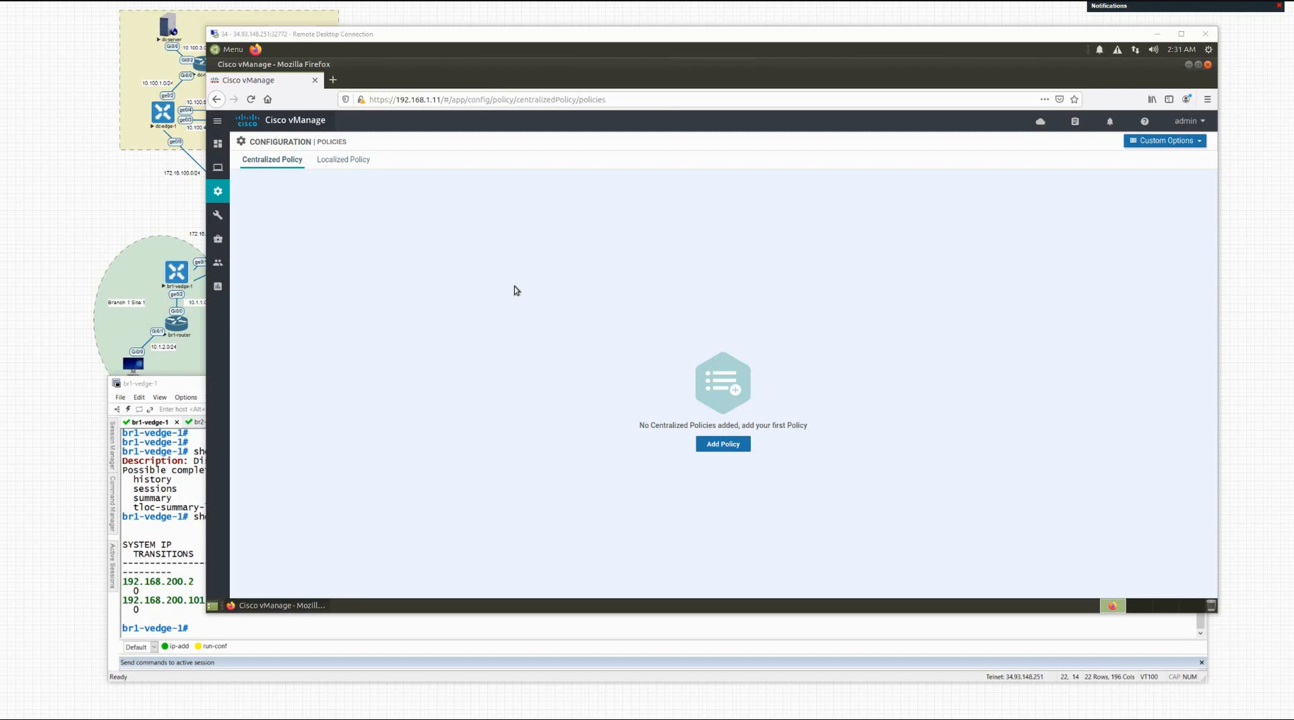
# Open the vManage main dashboard, view the list of reachable WAN Edge devices, and close it.
pyautogui.click(220, 145)
pyautogui.click(251, 168)
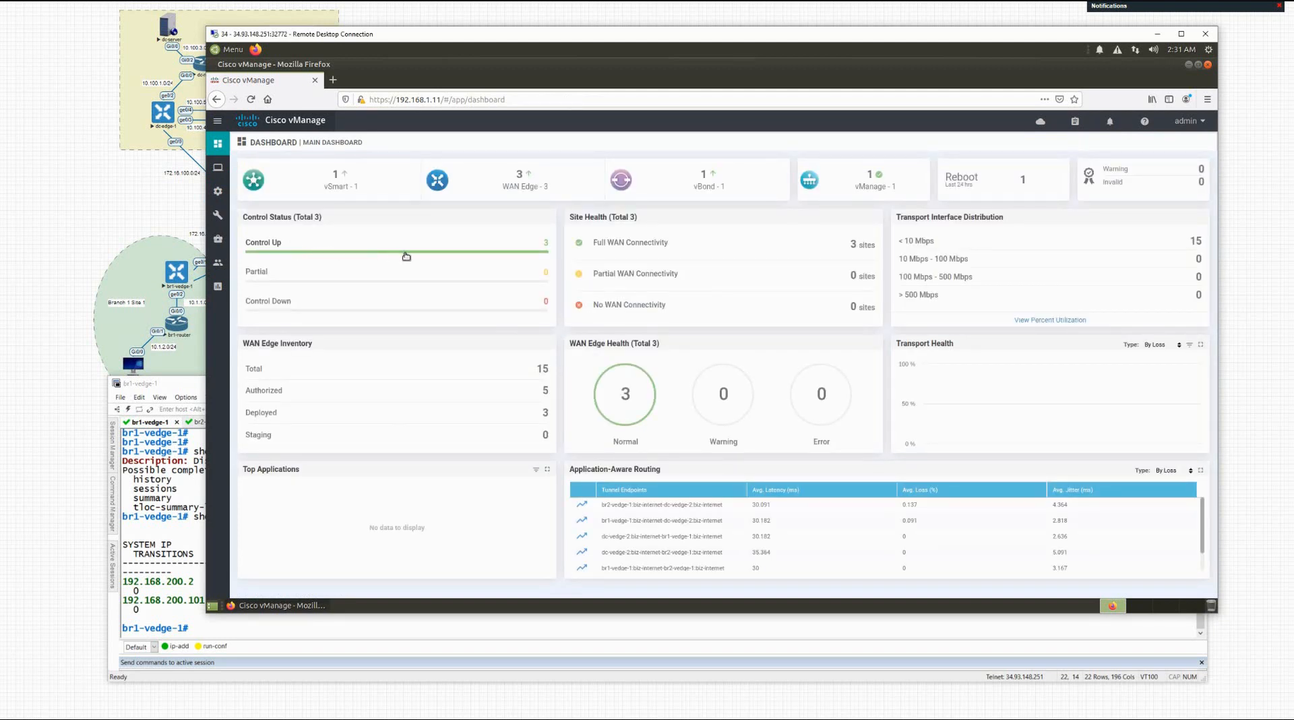
pyautogui.click(524, 175)
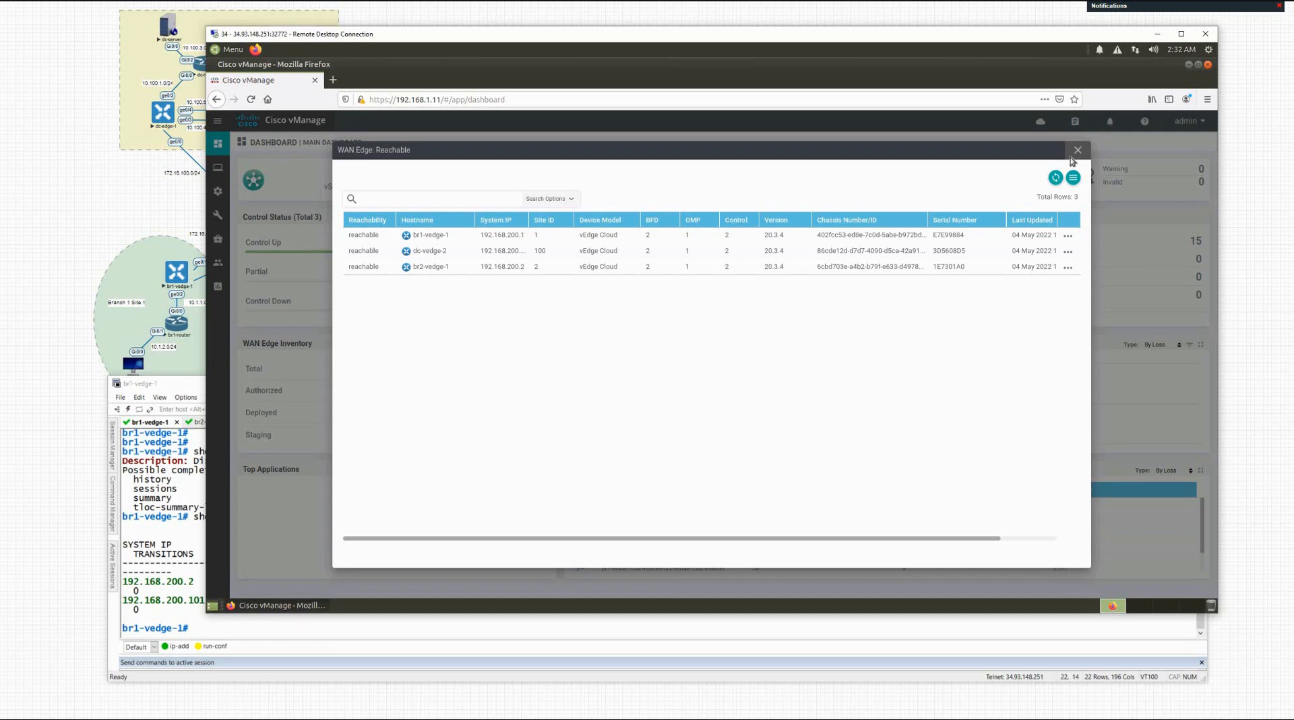
pyautogui.click(1078, 151)
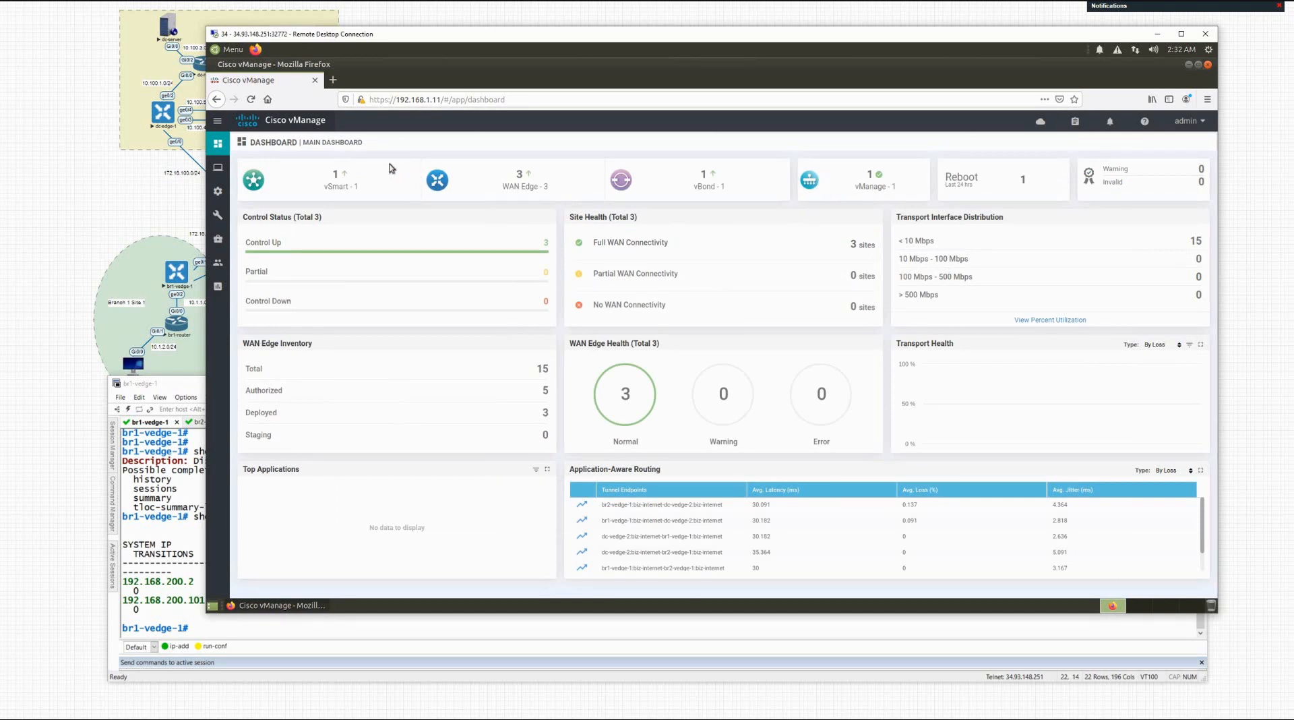
# Open the control connections of br1-vedge-1 from the monitored network devices.
pyautogui.moveTo(219, 193)
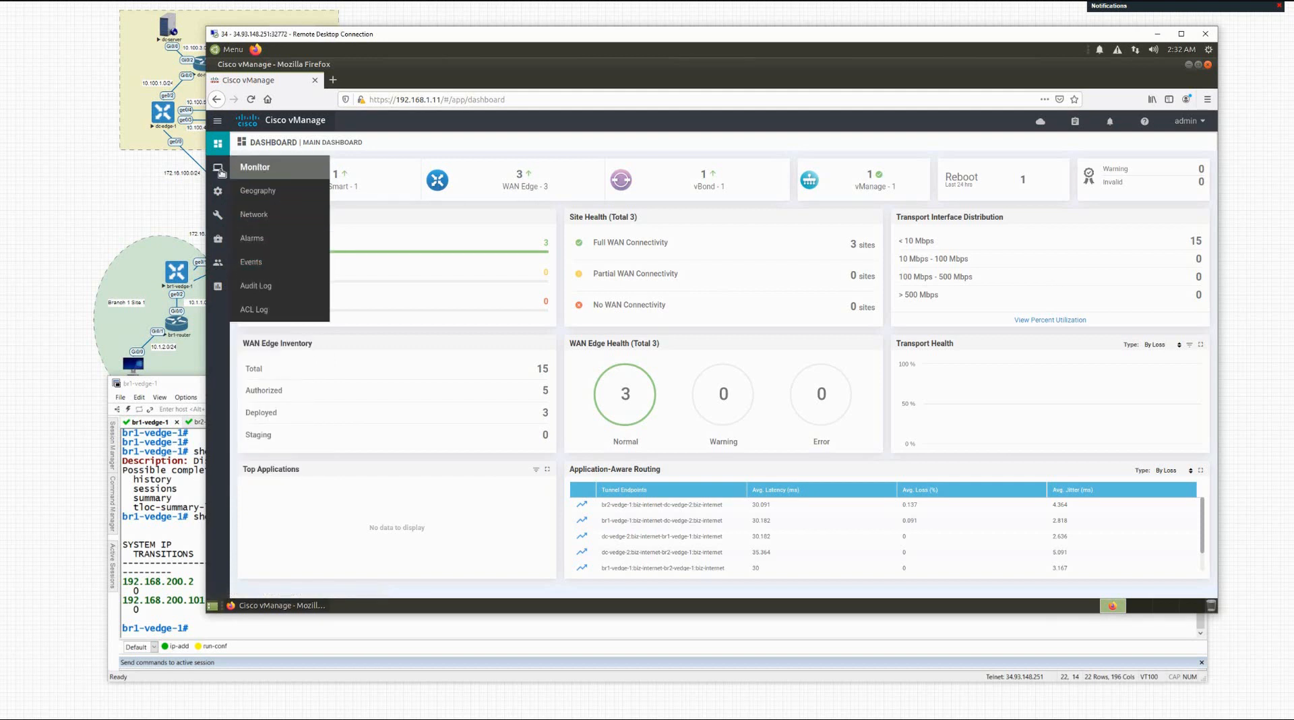
pyautogui.click(266, 216)
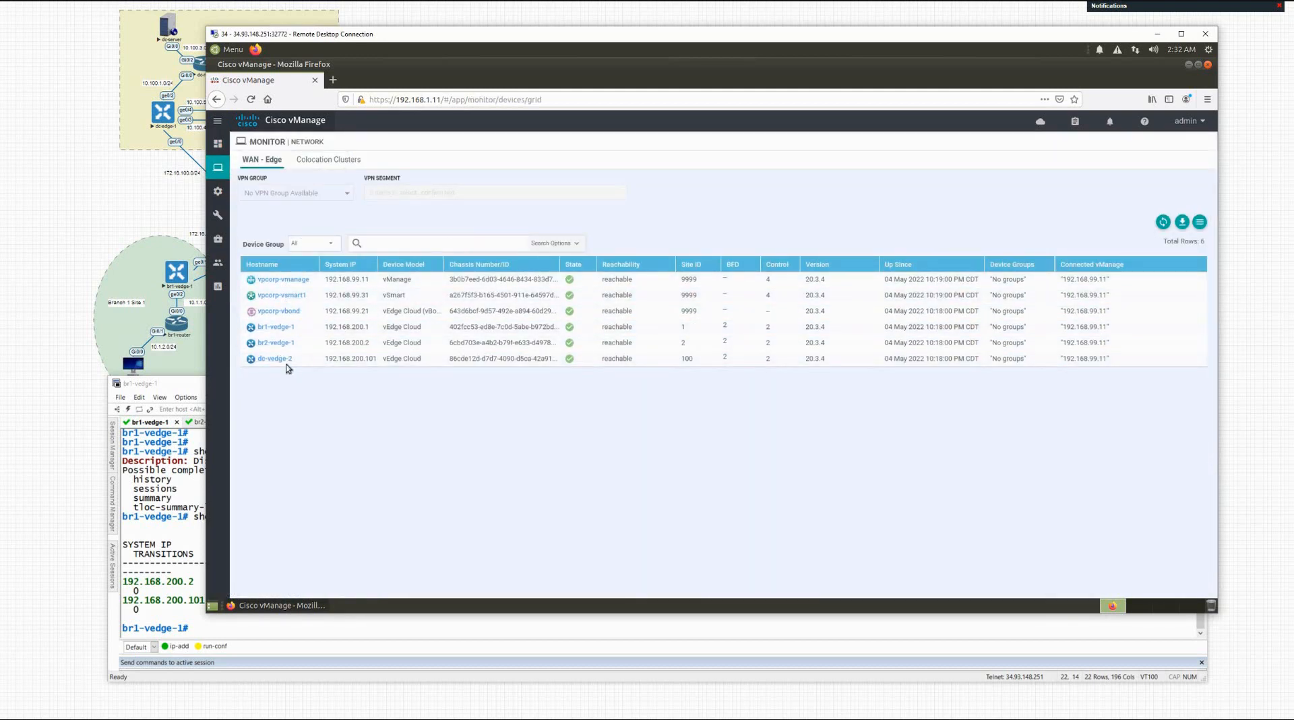
pyautogui.click(281, 328)
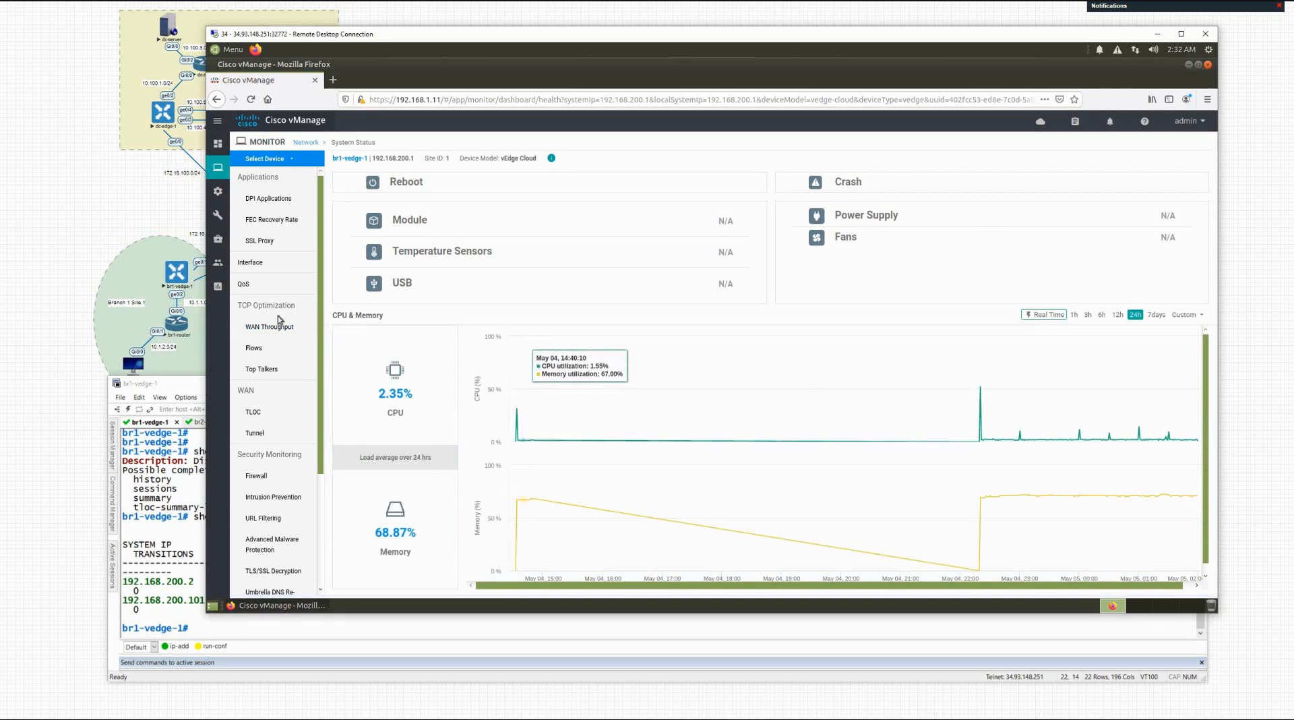
pyautogui.scroll(-2, 278, 317)
pyautogui.scroll(-3, 278, 317)
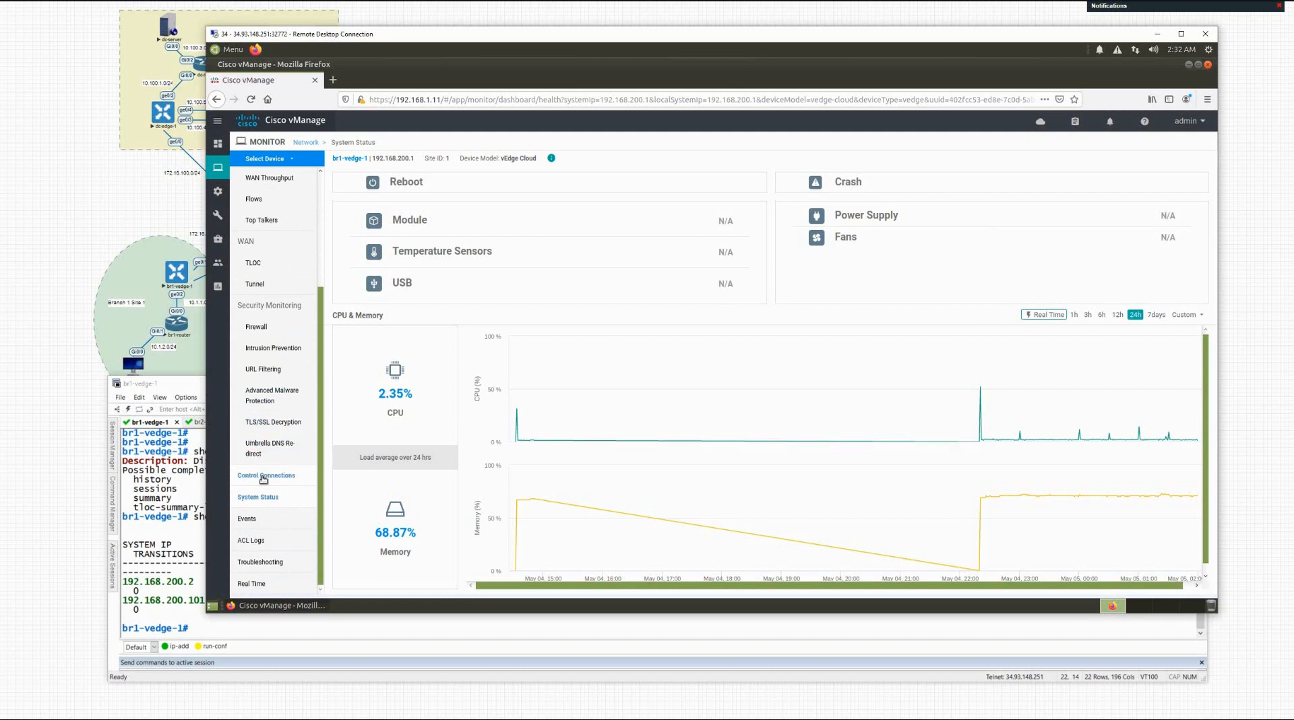
pyautogui.click(266, 475)
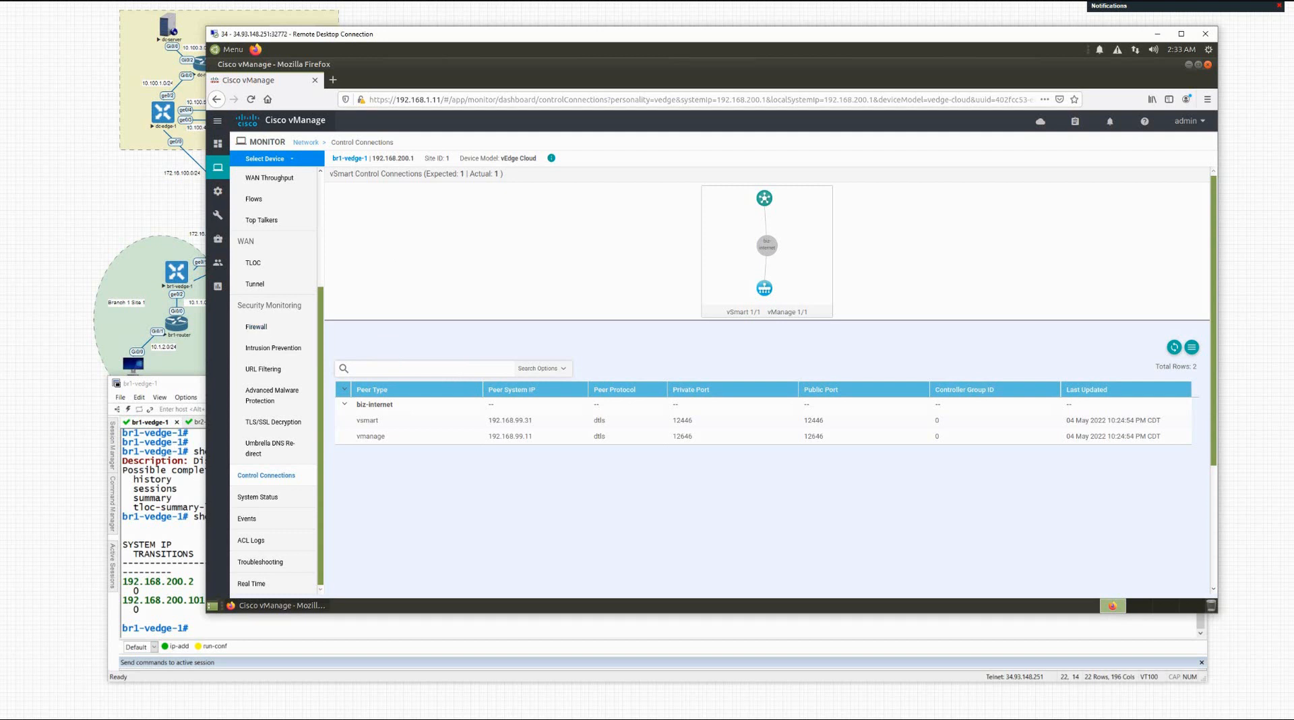
# Point arrows at the vsmart and vmanage peers in the control connections table, and clear the annotations.
pyautogui.click(6, 366)
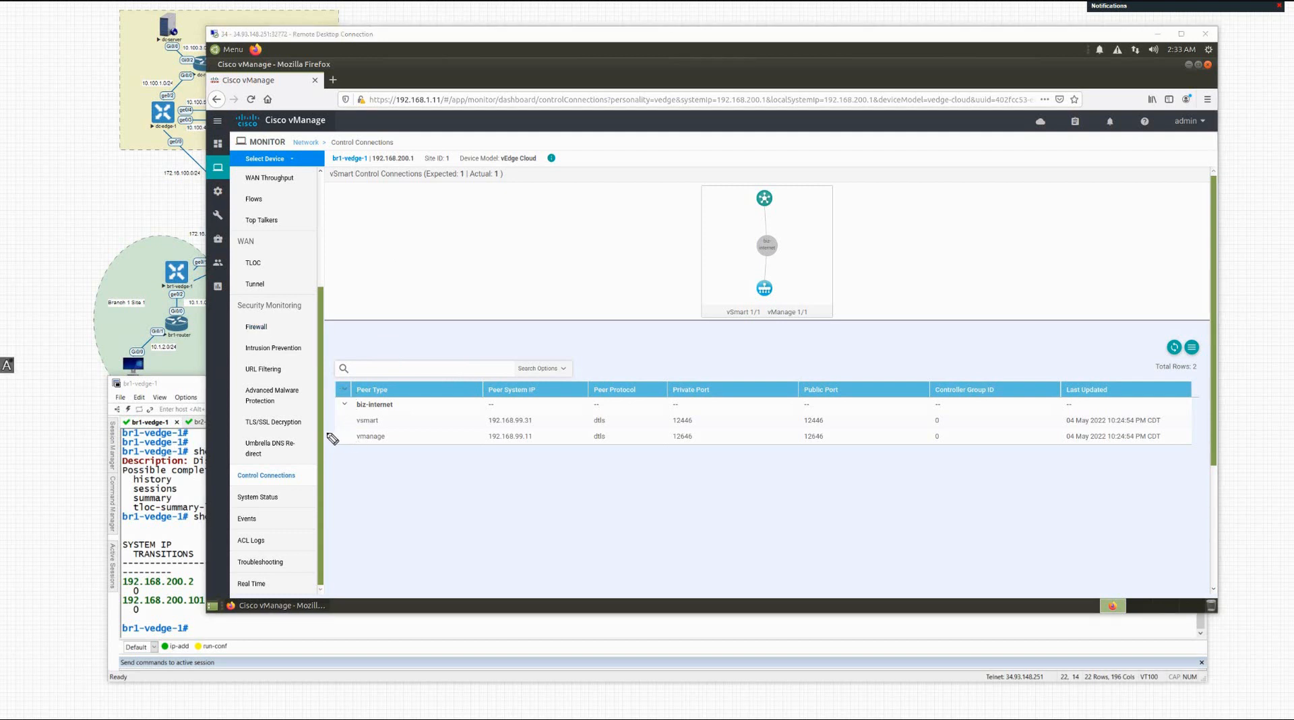
pyautogui.moveTo(328, 437)
pyautogui.mouseDown()
pyautogui.moveTo(366, 456)
pyautogui.moveTo(363, 480)
pyautogui.moveTo(403, 457)
pyautogui.mouseUp()
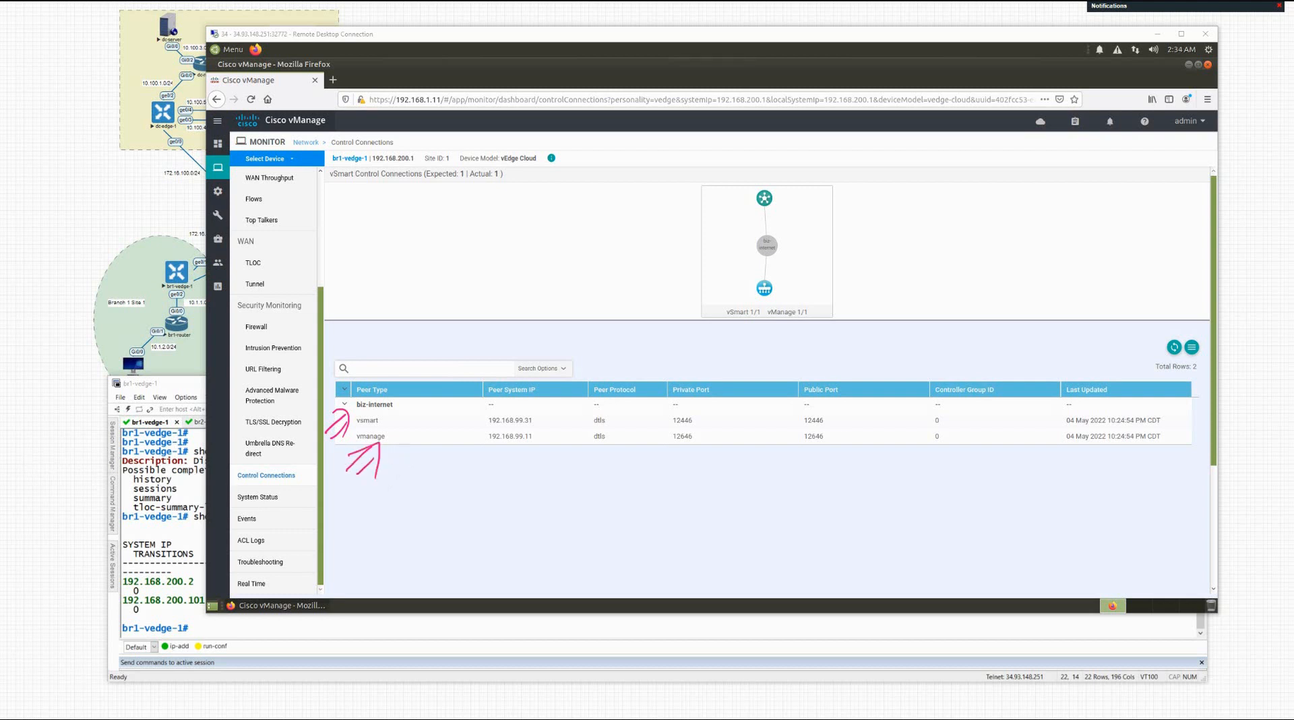
pyautogui.hotkey('ctrl', 'shift', '7')
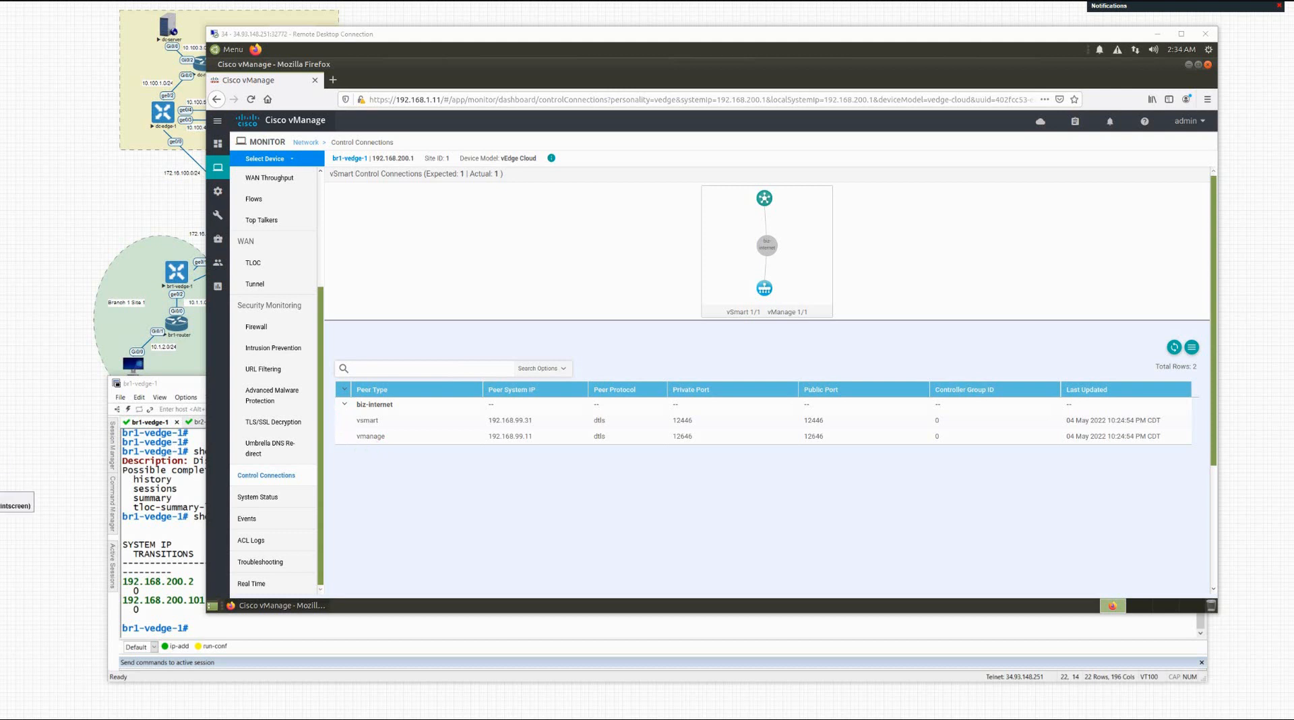
# Open the WAN TLOC monitoring view for br1-vedge-1.
pyautogui.click(259, 264)
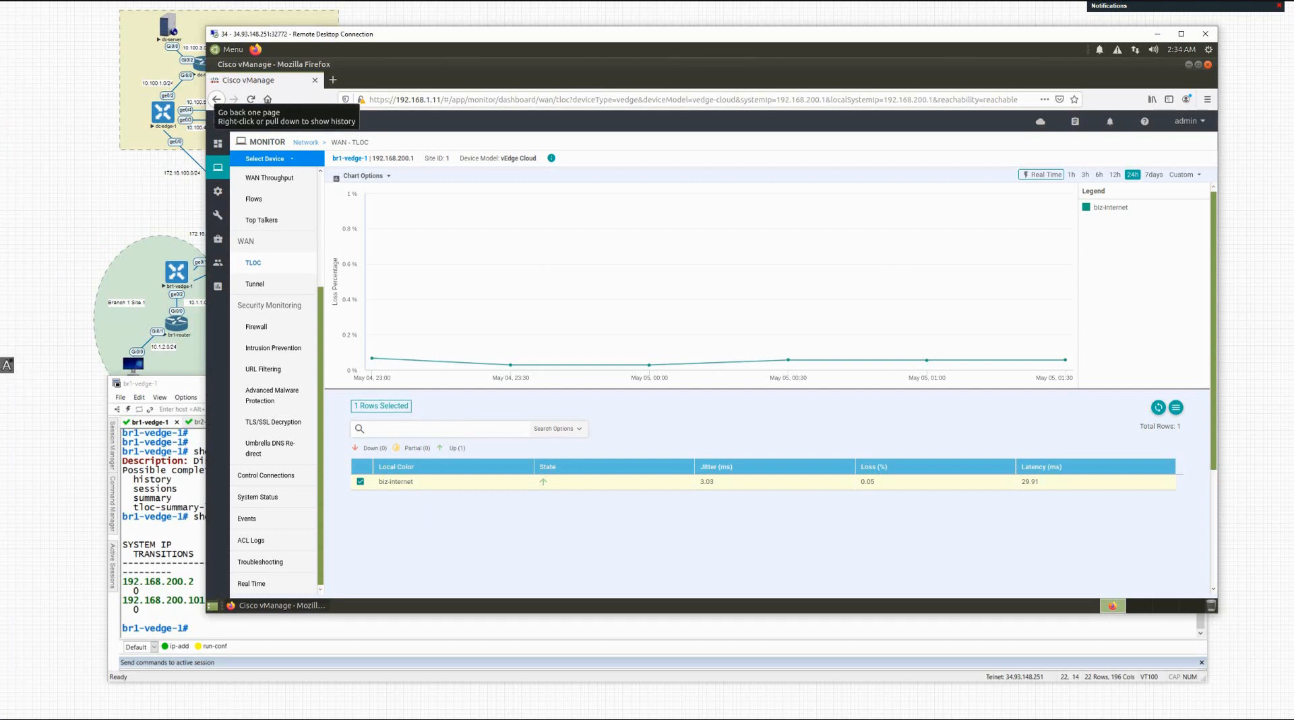
# Point arrows at the Jitter, Loss and Latency columns of the TLOC table, and circle the biz-internet local color with an arrow.
pyautogui.click(7, 364)
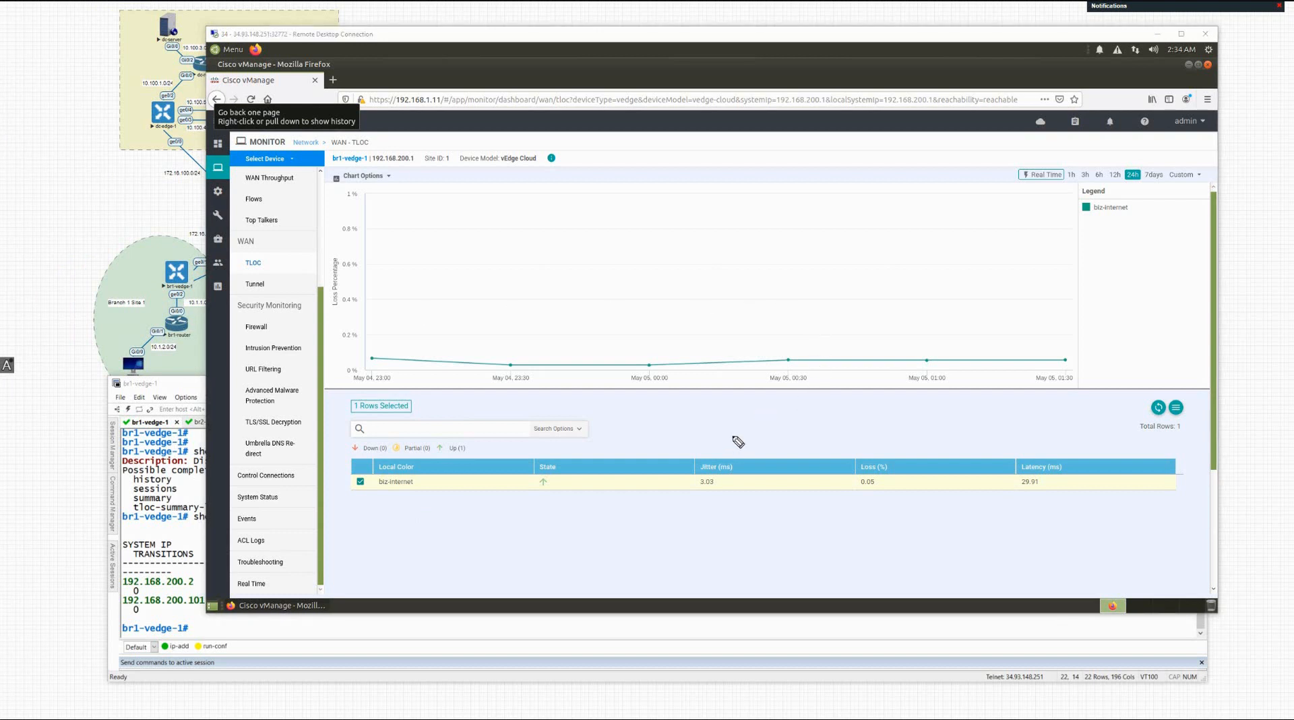
pyautogui.moveTo(731, 430)
pyautogui.mouseDown()
pyautogui.moveTo(725, 449)
pyautogui.moveTo(734, 434)
pyautogui.mouseUp()
pyautogui.moveTo(872, 416)
pyautogui.mouseDown()
pyautogui.moveTo(875, 444)
pyautogui.moveTo(857, 443)
pyautogui.mouseUp()
pyautogui.moveTo(1051, 434)
pyautogui.mouseDown()
pyautogui.moveTo(1046, 449)
pyautogui.moveTo(1063, 441)
pyautogui.mouseUp()
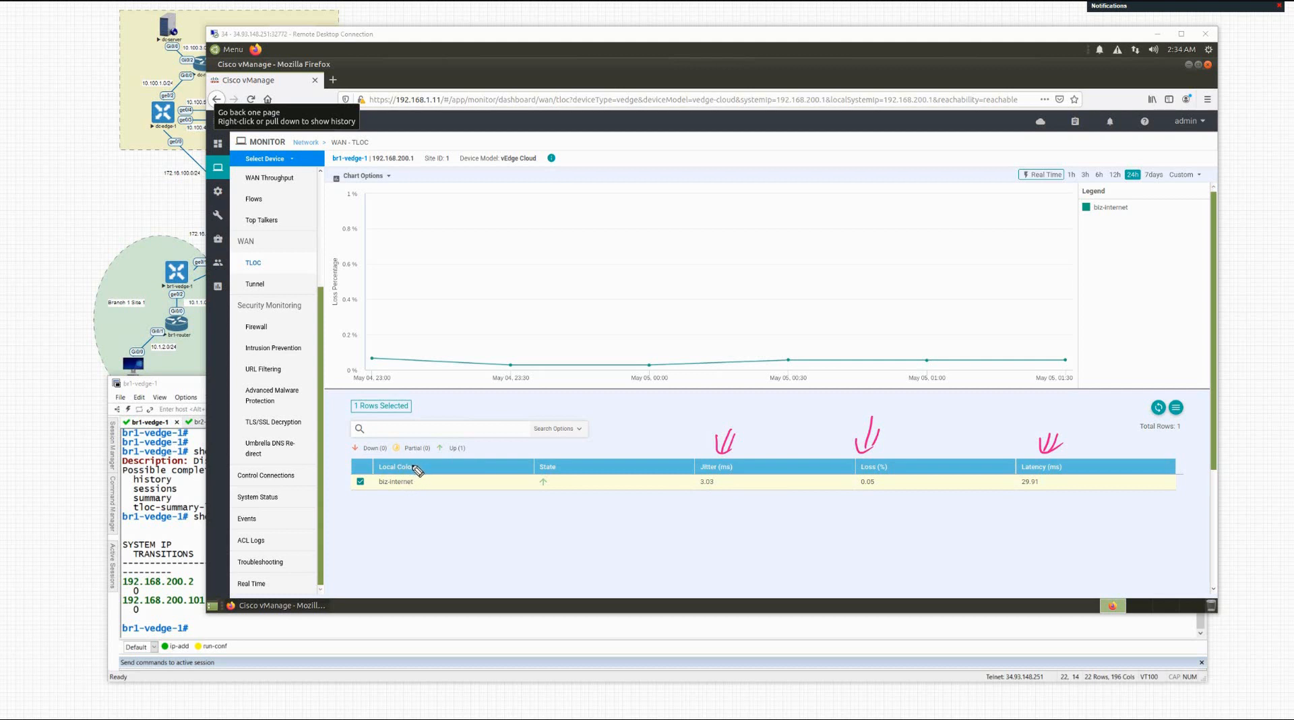
pyautogui.moveTo(445, 472)
pyautogui.mouseDown()
pyautogui.moveTo(381, 527)
pyautogui.moveTo(397, 509)
pyautogui.mouseUp()
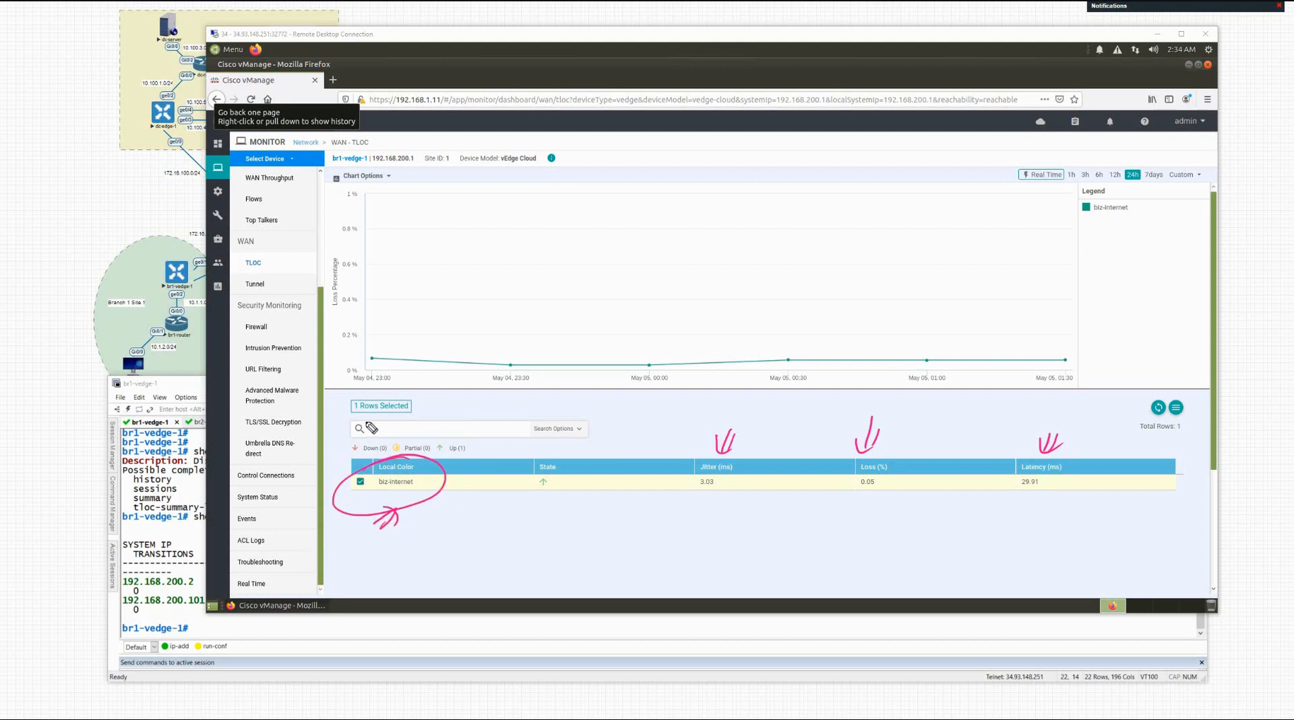
# Open the WAN Tunnel monitoring view for br1-vedge-1, clear the annotations, and bring the tunnel endpoints table fully into view.
pyautogui.click(263, 288)
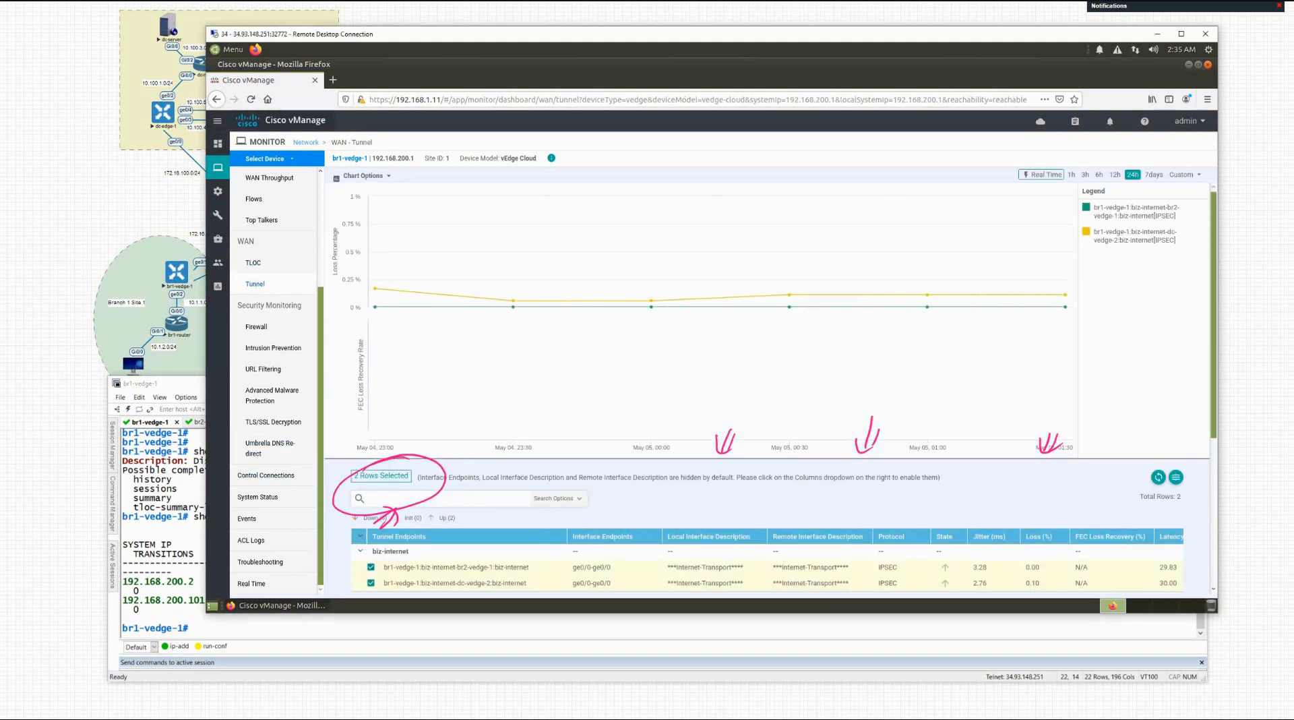
pyautogui.press('Escape')
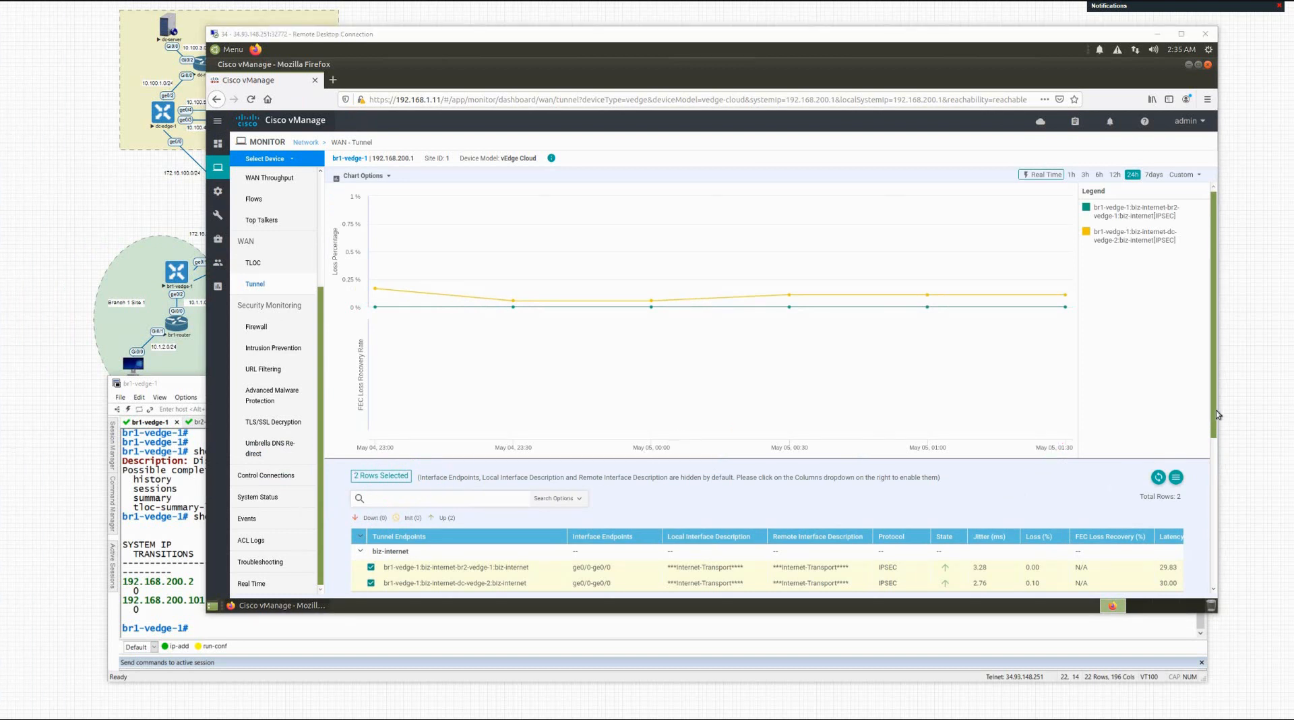
pyautogui.moveTo(1213, 411); pyautogui.dragTo(1213, 456)
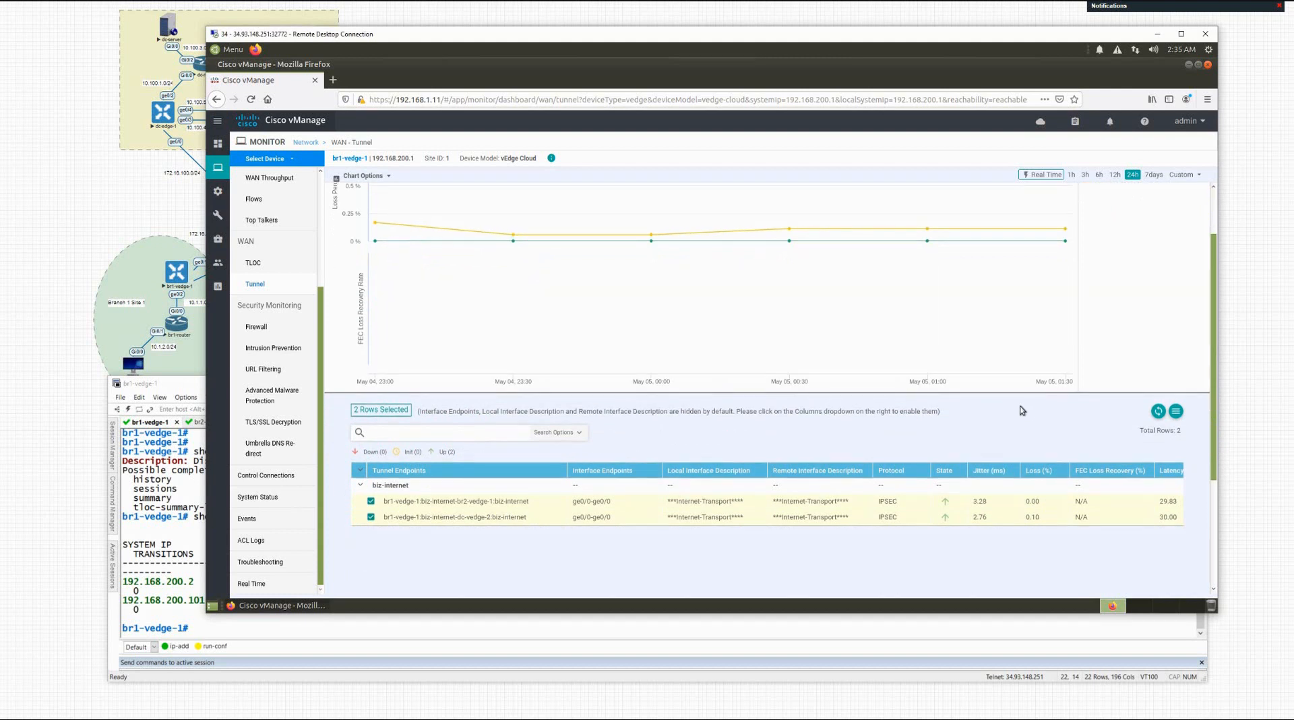
pyautogui.scroll(-1, 1021, 410)
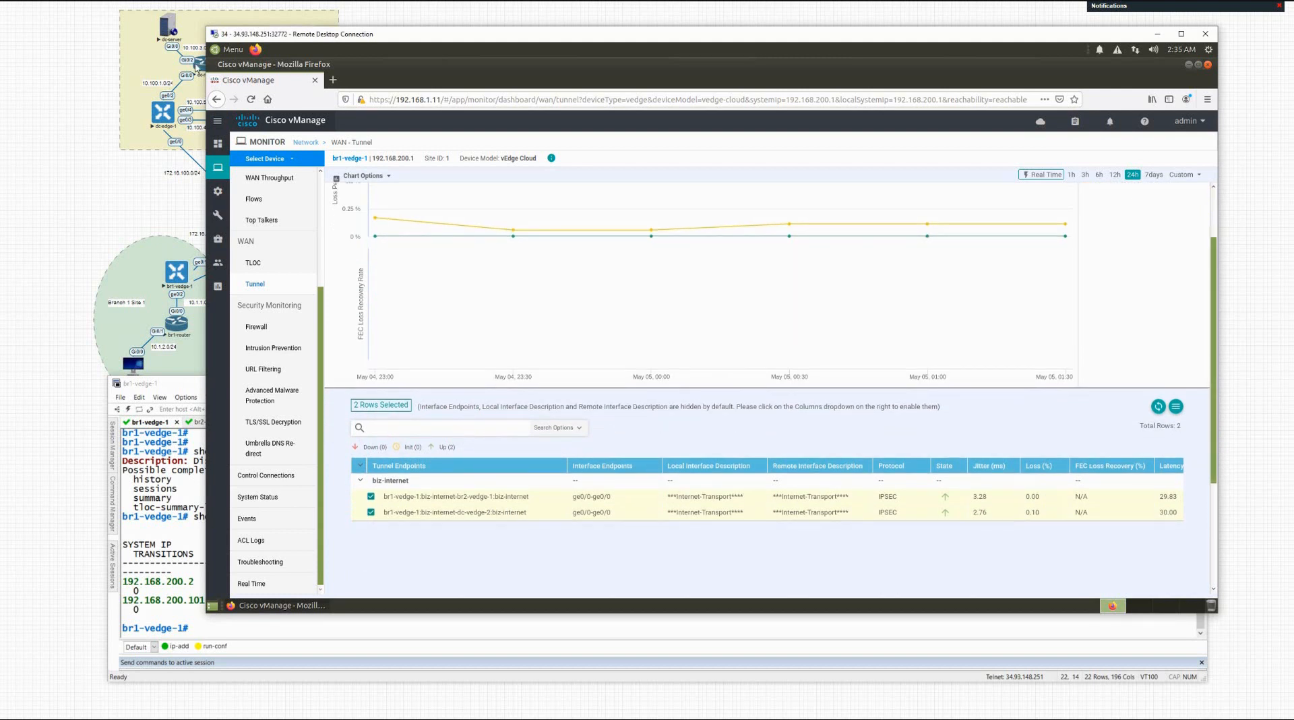
# Point an arrow at br1-vedge-1 in the topology, and sketch a circled vEdge with arrow-marked tunnel lines to two peer nodes.
pyautogui.click(6, 364)
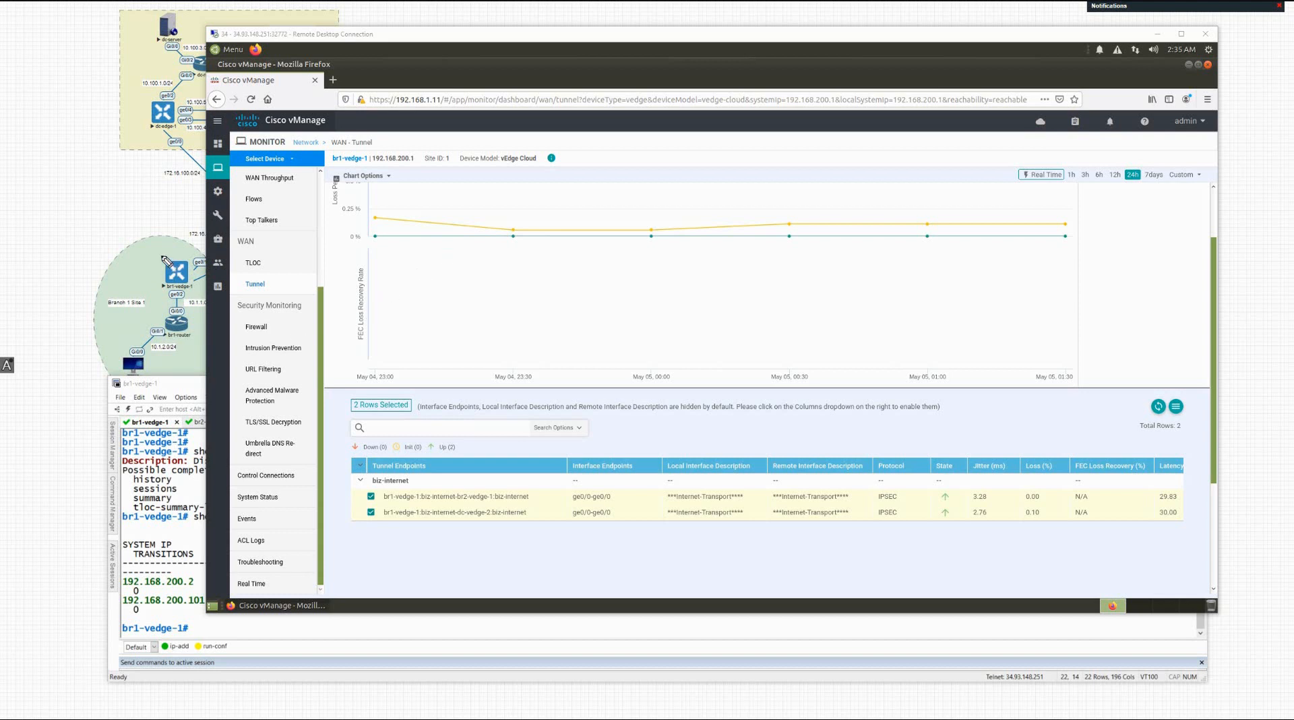
pyautogui.moveTo(158, 236)
pyautogui.mouseDown()
pyautogui.moveTo(157, 255)
pyautogui.moveTo(169, 241)
pyautogui.mouseUp()
pyautogui.moveTo(560, 289)
pyautogui.mouseDown()
pyautogui.moveTo(566, 256)
pyautogui.moveTo(570, 274)
pyautogui.moveTo(585, 266)
pyautogui.mouseUp()
pyautogui.moveTo(580, 252); pyautogui.dragTo(720, 128)
pyautogui.moveTo(581, 285)
pyautogui.mouseDown()
pyautogui.moveTo(667, 294)
pyautogui.moveTo(796, 265)
pyautogui.mouseUp()
pyautogui.moveTo(762, 139); pyautogui.dragTo(768, 134)
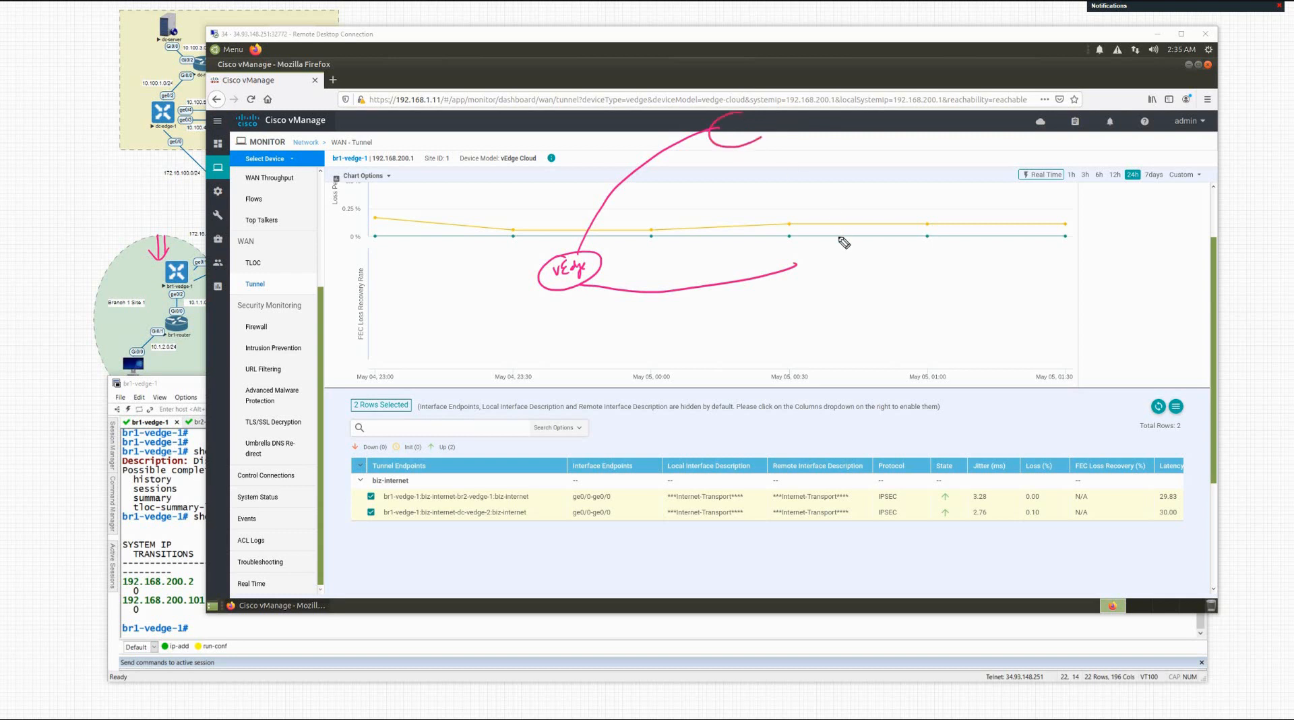
pyautogui.moveTo(795, 251)
pyautogui.mouseDown()
pyautogui.moveTo(826, 286)
pyautogui.moveTo(800, 242)
pyautogui.mouseUp()
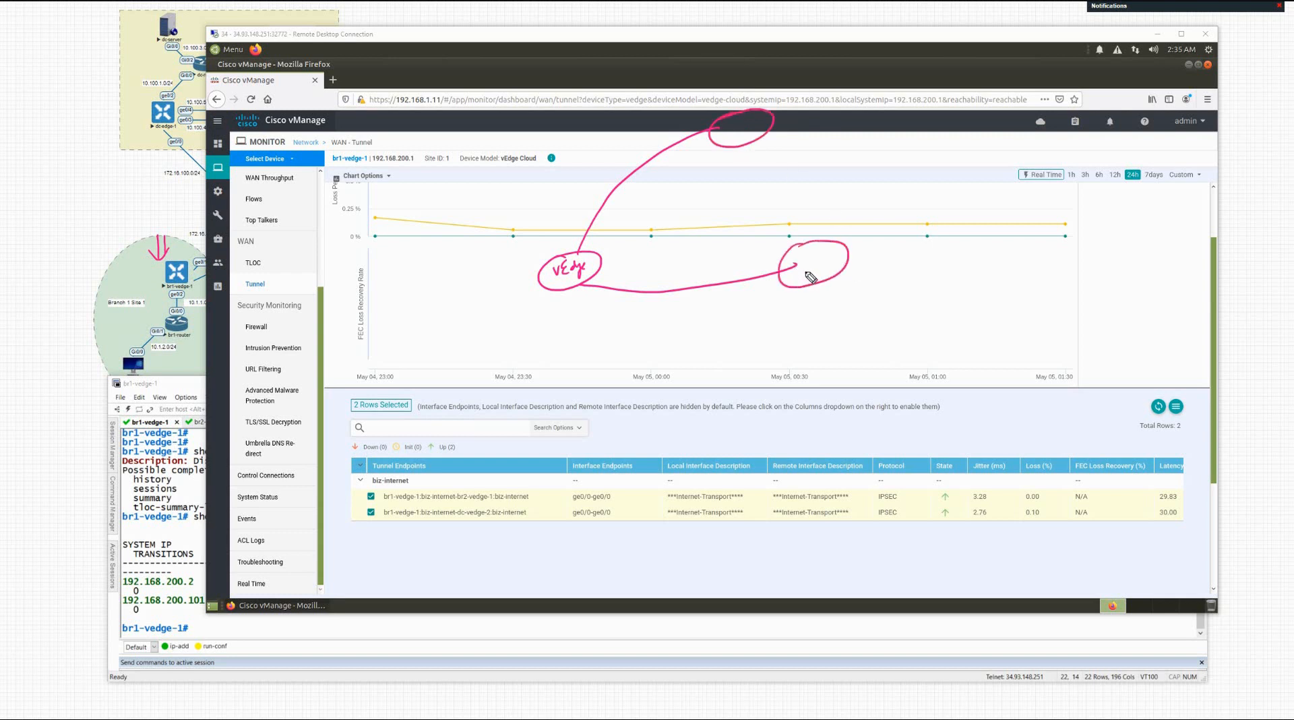
pyautogui.moveTo(586, 168); pyautogui.dragTo(595, 183)
pyautogui.moveTo(646, 301); pyautogui.dragTo(636, 310)
# Mark the endpoint names and biz-internet colors in both tunnel rows, and mark the tunnel ends in the vEdge sketch.
pyautogui.moveTo(335, 507); pyautogui.dragTo(353, 492)
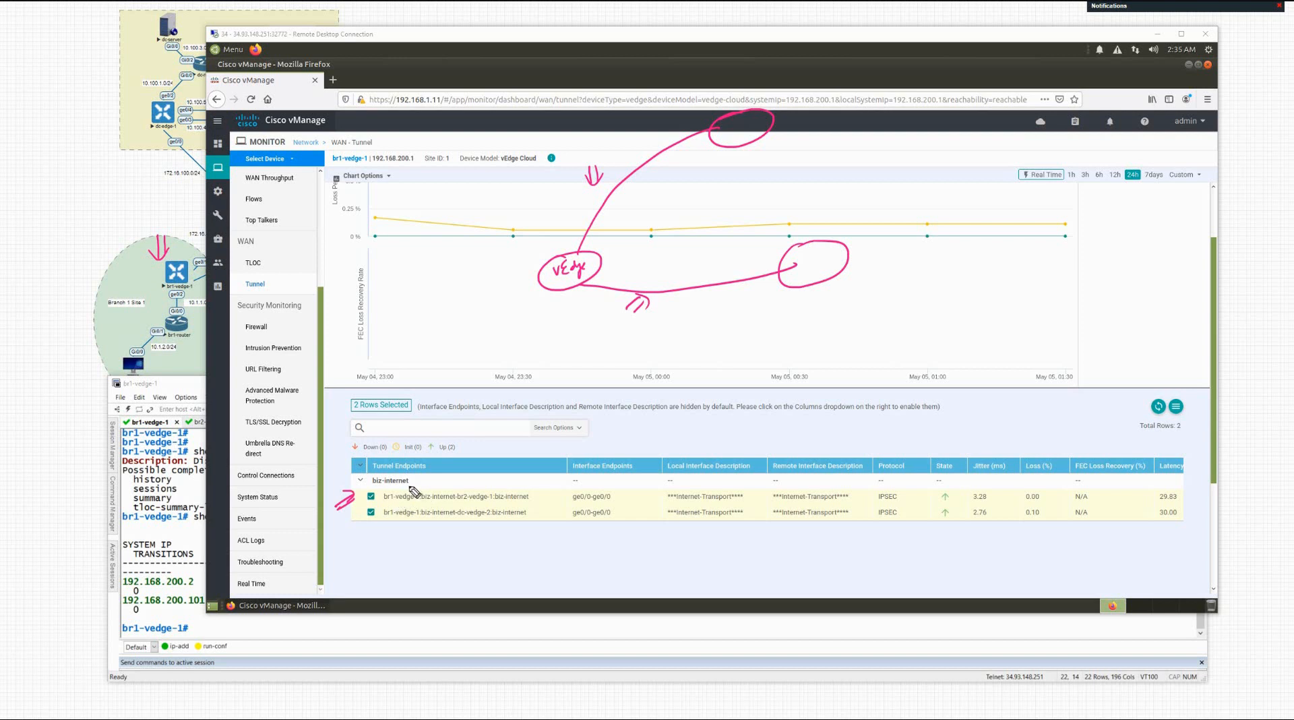
pyautogui.moveTo(409, 488); pyautogui.dragTo(425, 473)
pyautogui.moveTo(454, 486)
pyautogui.mouseDown()
pyautogui.moveTo(469, 474)
pyautogui.moveTo(450, 504)
pyautogui.moveTo(443, 489)
pyautogui.moveTo(495, 500)
pyautogui.mouseUp()
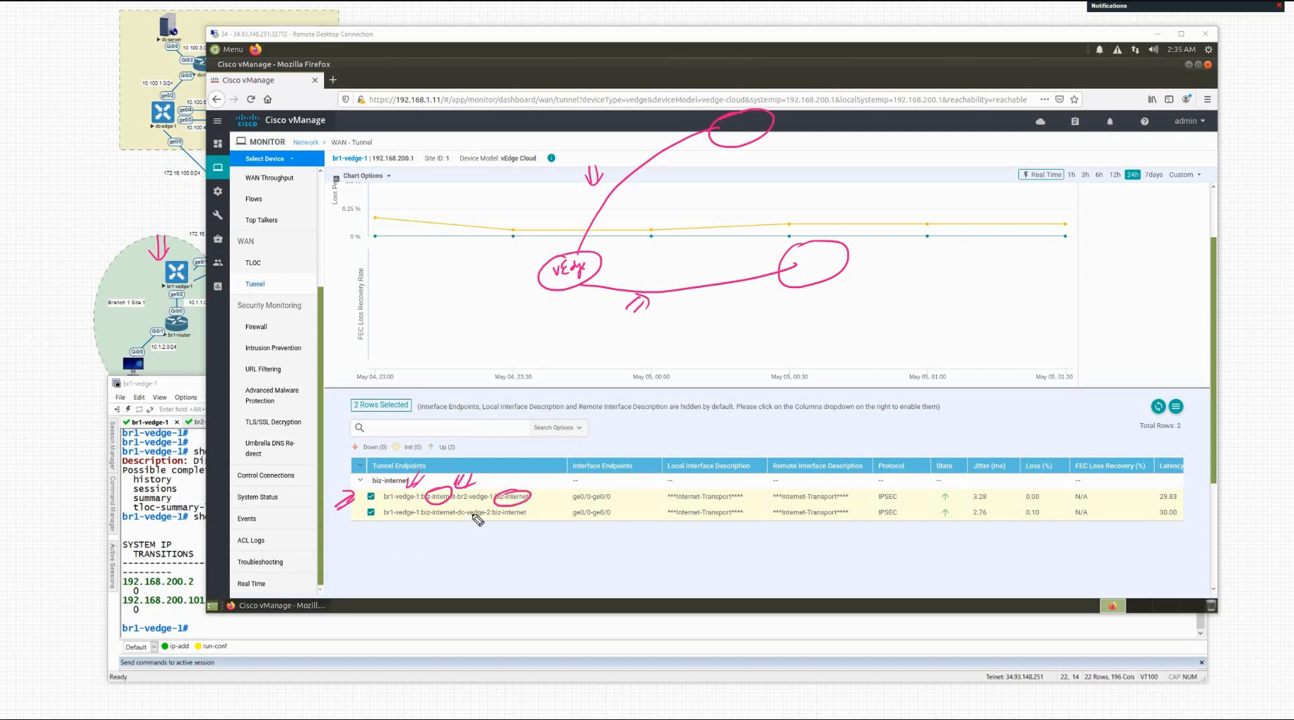
pyautogui.moveTo(477, 509)
pyautogui.mouseDown()
pyautogui.moveTo(442, 518)
pyautogui.moveTo(517, 521)
pyautogui.mouseUp()
pyautogui.click(584, 285)
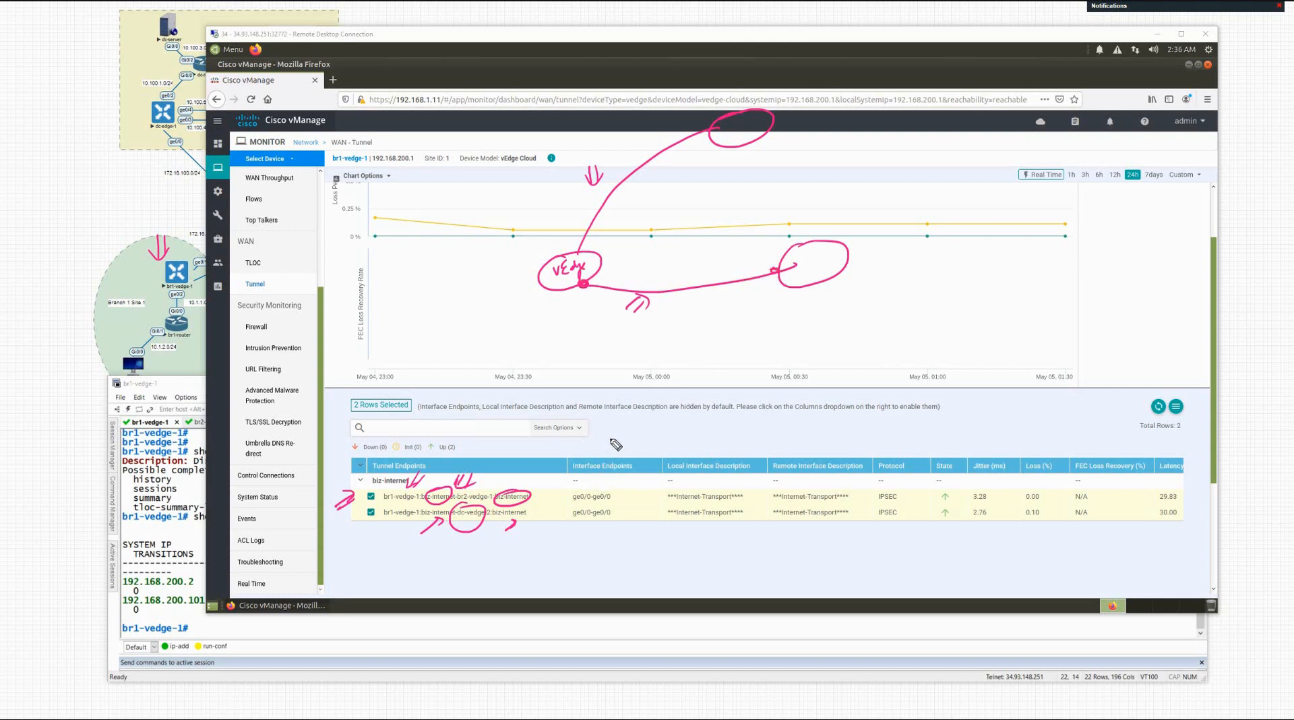
# Mark the Interface Endpoints, Local and Remote Interface Description columns and the IPSEC protocol entries, and clear all annotations.
pyautogui.moveTo(616, 445); pyautogui.dragTo(602, 479)
pyautogui.moveTo(740, 457); pyautogui.dragTo(730, 490)
pyautogui.moveTo(816, 445); pyautogui.dragTo(805, 482)
pyautogui.moveTo(825, 451); pyautogui.dragTo(814, 481)
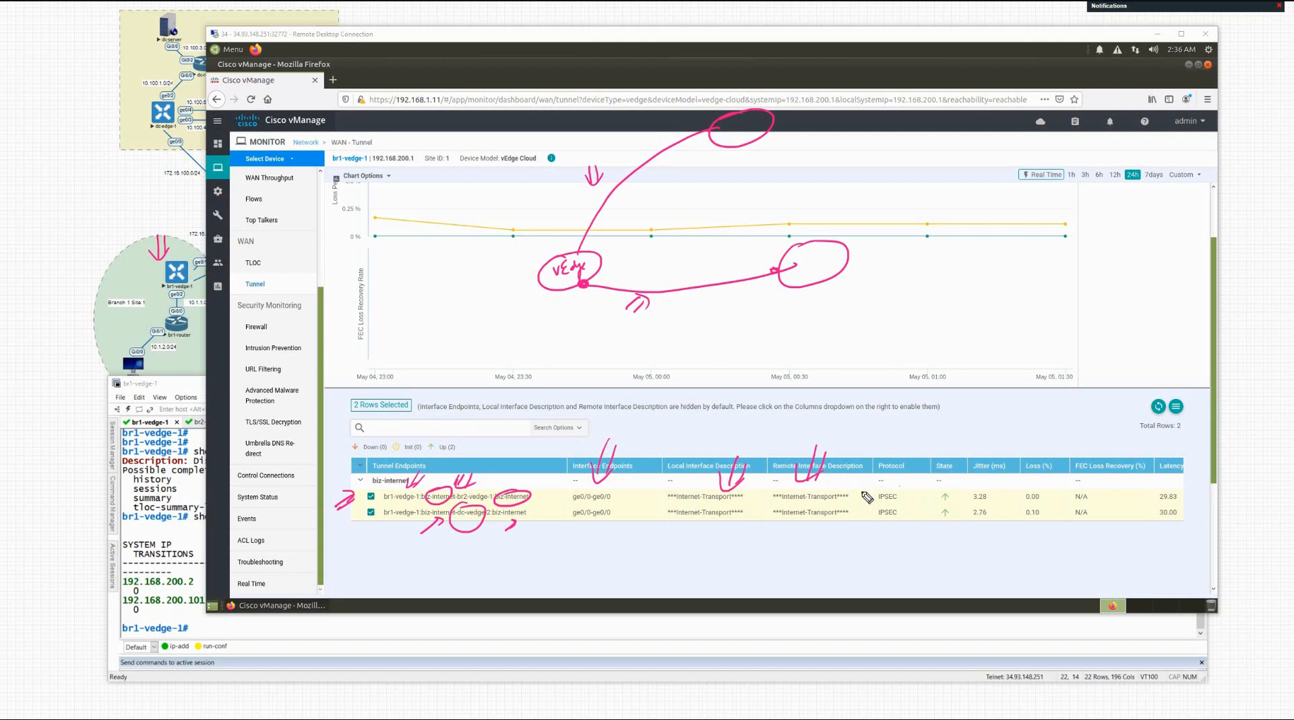
pyautogui.moveTo(903, 485); pyautogui.dragTo(853, 501)
pyautogui.press('e')
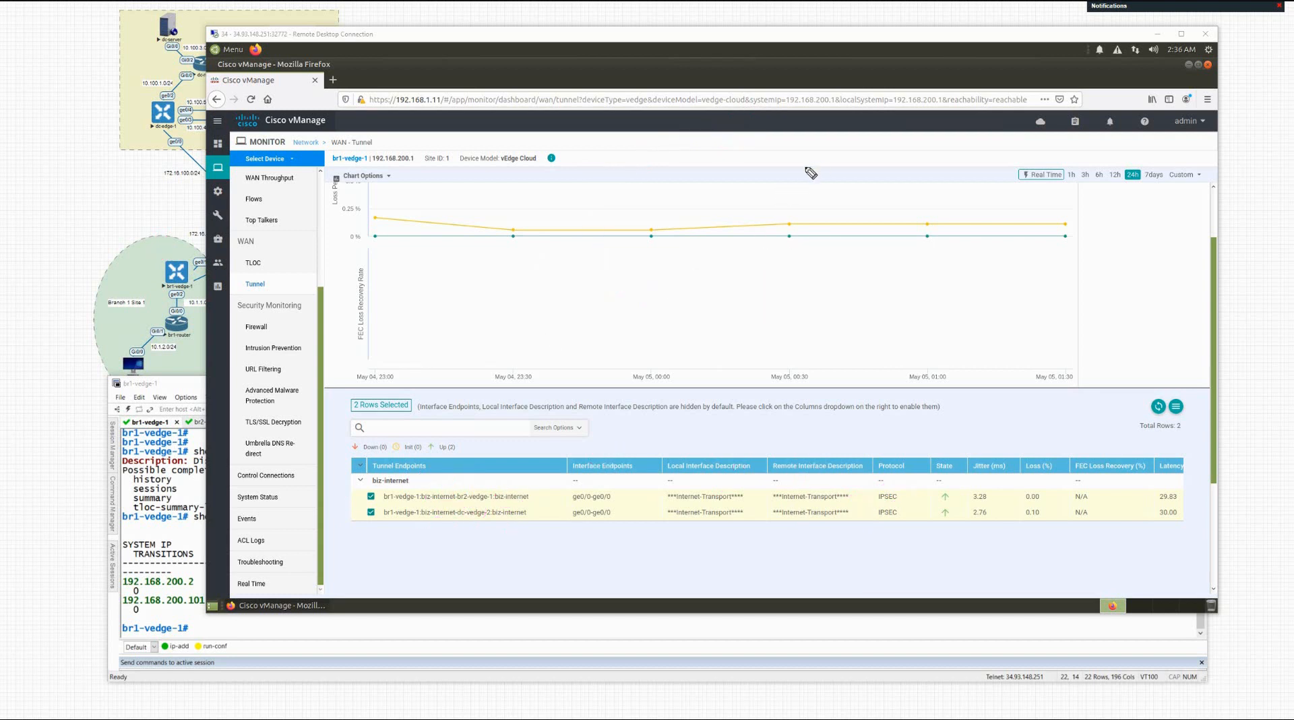
# Sketch three circled edge nodes over the chart, labelling the upper one Edges and marking the other two with dashes.
pyautogui.moveTo(785, 168)
pyautogui.mouseDown()
pyautogui.moveTo(769, 159)
pyautogui.moveTo(805, 149)
pyautogui.mouseUp()
pyautogui.moveTo(649, 307); pyautogui.dragTo(659, 302)
pyautogui.moveTo(867, 283); pyautogui.dragTo(876, 277)
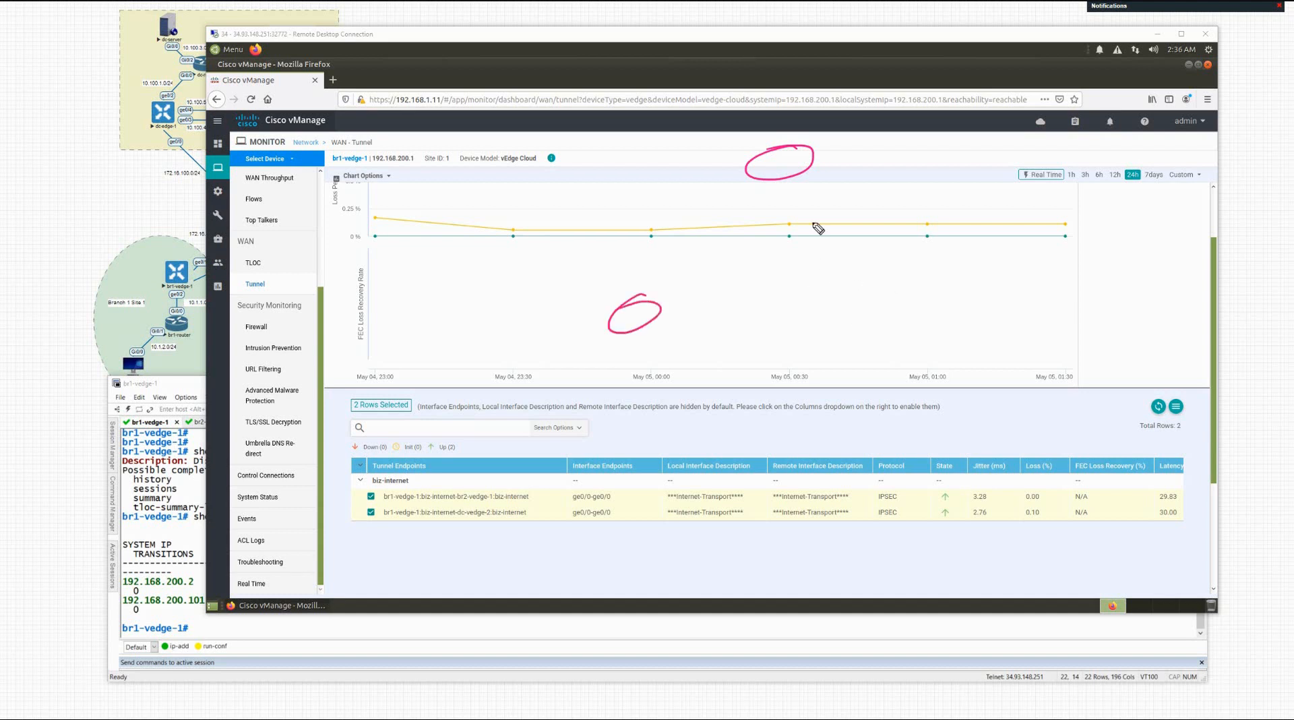
pyautogui.moveTo(785, 176); pyautogui.dragTo(806, 160)
pyautogui.moveTo(623, 321); pyautogui.dragTo(638, 316)
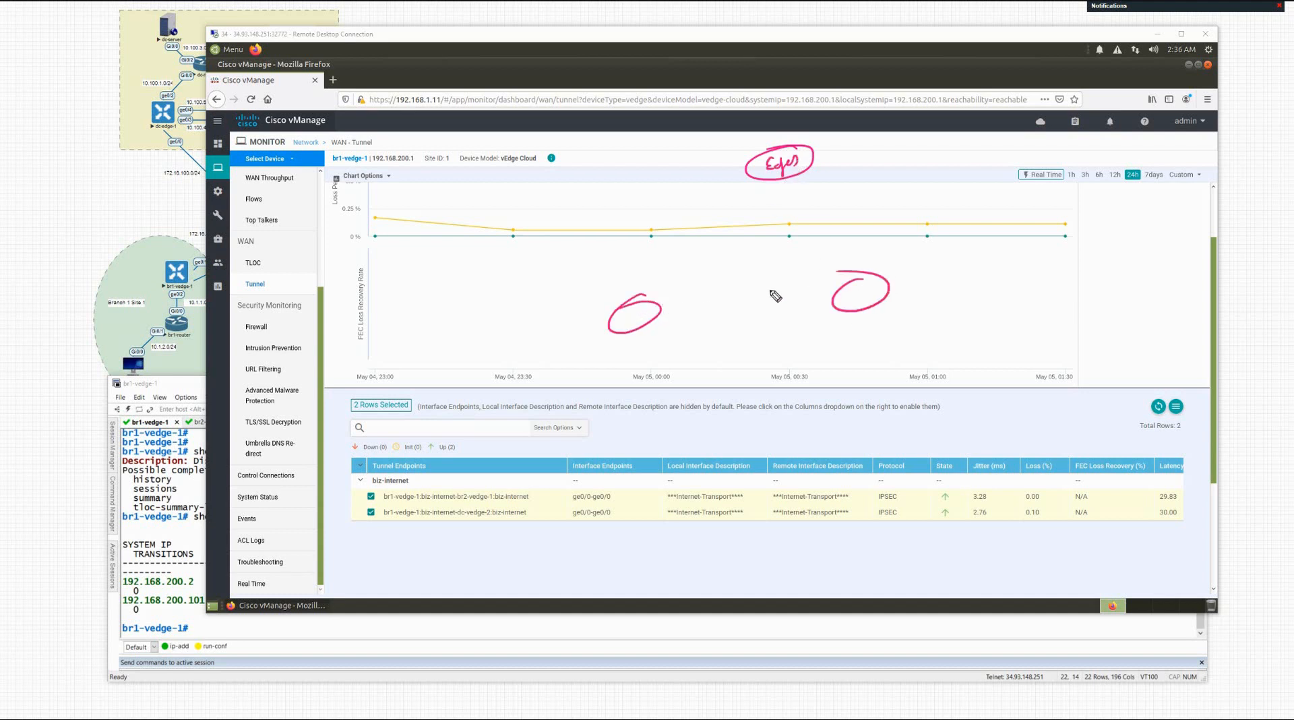
pyautogui.moveTo(846, 298); pyautogui.dragTo(856, 293)
# Add a fourth node with lines to all three edge nodes, and join the edge nodes to each other with yellow curves.
pyautogui.moveTo(978, 162)
pyautogui.mouseDown()
pyautogui.moveTo(904, 180)
pyautogui.moveTo(996, 166)
pyautogui.mouseUp()
pyautogui.moveTo(814, 164); pyautogui.dragTo(937, 163)
pyautogui.moveTo(870, 273); pyautogui.dragTo(947, 179)
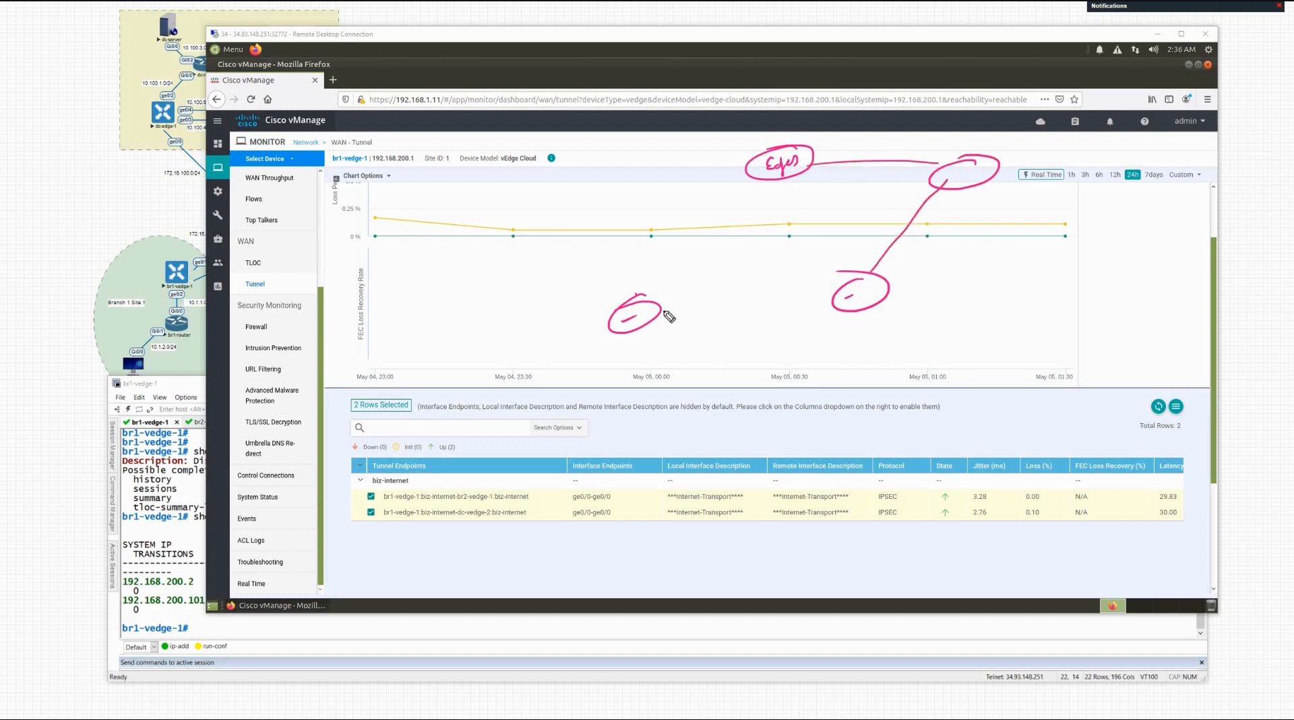
pyautogui.moveTo(661, 305)
pyautogui.mouseDown()
pyautogui.moveTo(918, 197)
pyautogui.moveTo(924, 182)
pyautogui.mouseUp()
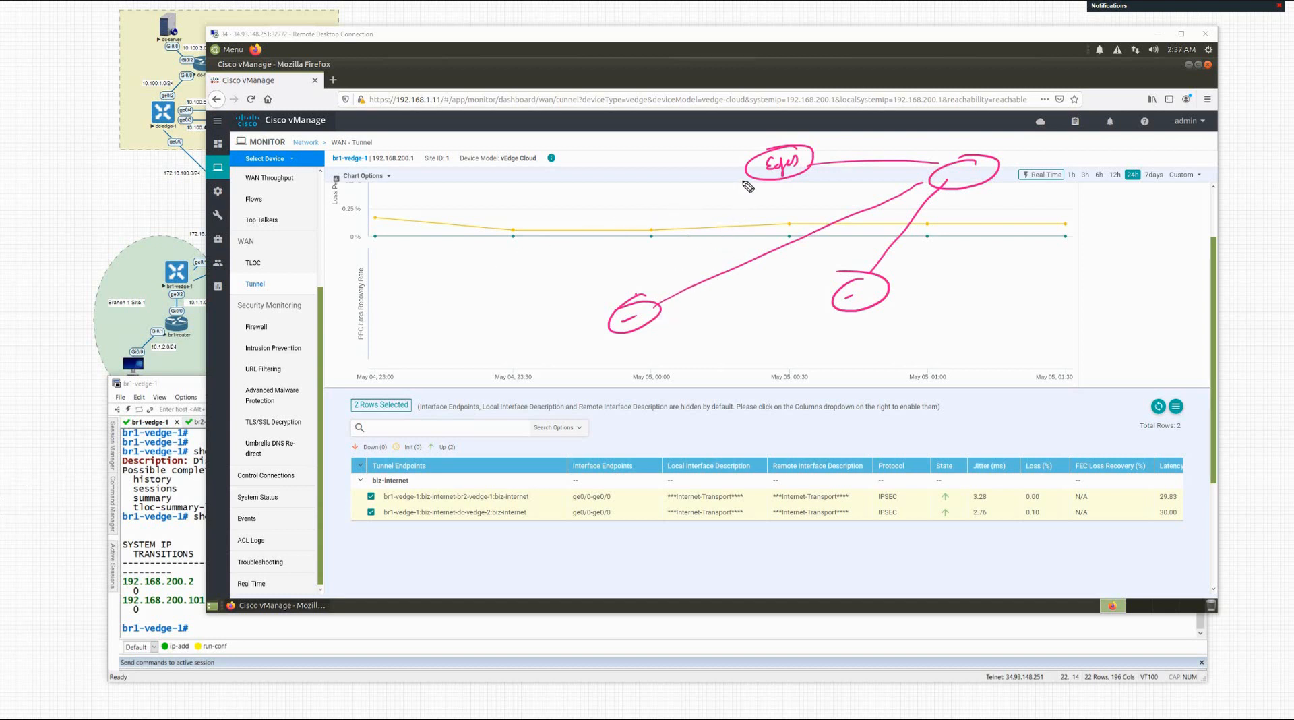
pyautogui.moveTo(657, 307)
pyautogui.mouseDown()
pyautogui.moveTo(781, 190)
pyautogui.moveTo(765, 185)
pyautogui.moveTo(883, 280)
pyautogui.mouseUp()
pyautogui.moveTo(644, 328)
pyautogui.mouseDown()
pyautogui.moveTo(800, 318)
pyautogui.moveTo(844, 297)
pyautogui.mouseUp()
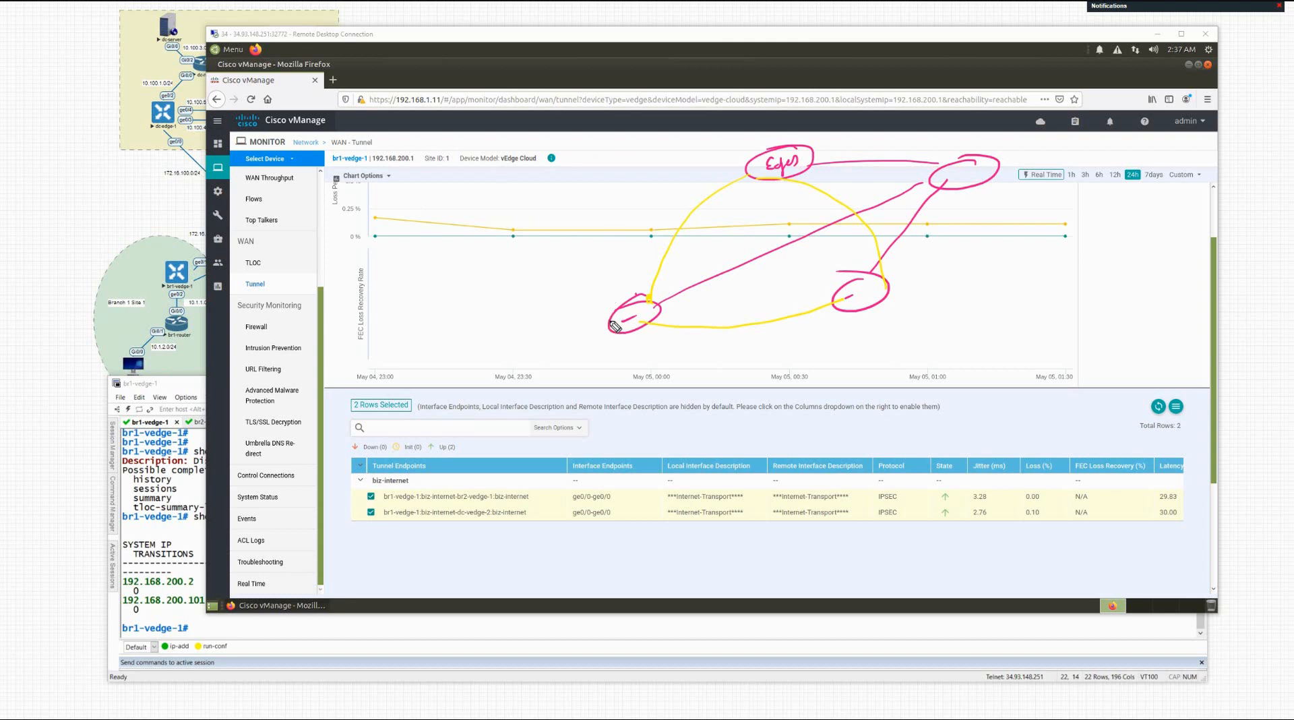
# Draw a line out of the lower edge node to an underlined Service label, with an underlined and circled LAN beside it.
pyautogui.moveTo(614, 329)
pyautogui.mouseDown()
pyautogui.moveTo(525, 347)
pyautogui.moveTo(520, 326)
pyautogui.moveTo(563, 307)
pyautogui.moveTo(551, 330)
pyautogui.mouseUp()
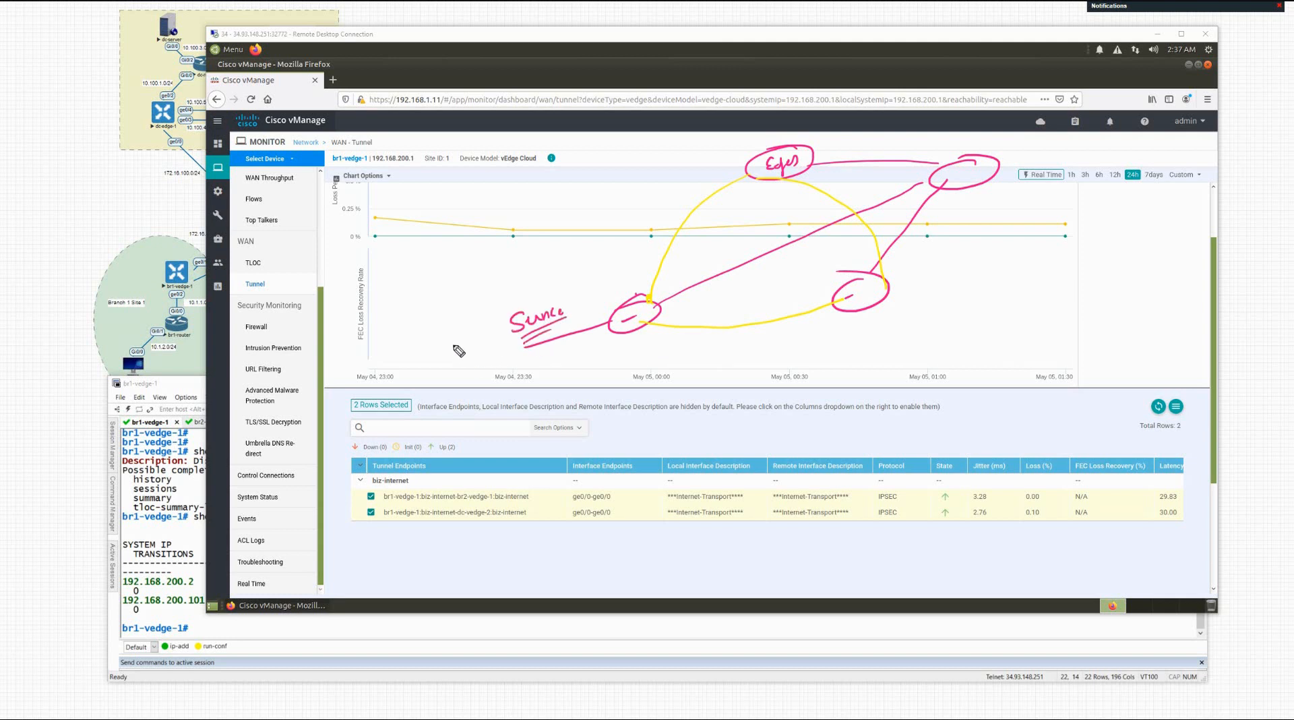
pyautogui.moveTo(456, 332)
pyautogui.mouseDown()
pyautogui.moveTo(453, 351)
pyautogui.moveTo(479, 345)
pyautogui.moveTo(486, 325)
pyautogui.mouseUp()
pyautogui.moveTo(456, 360); pyautogui.dragTo(496, 342)
pyautogui.moveTo(462, 364); pyautogui.dragTo(494, 346)
pyautogui.moveTo(471, 302); pyautogui.dragTo(455, 300)
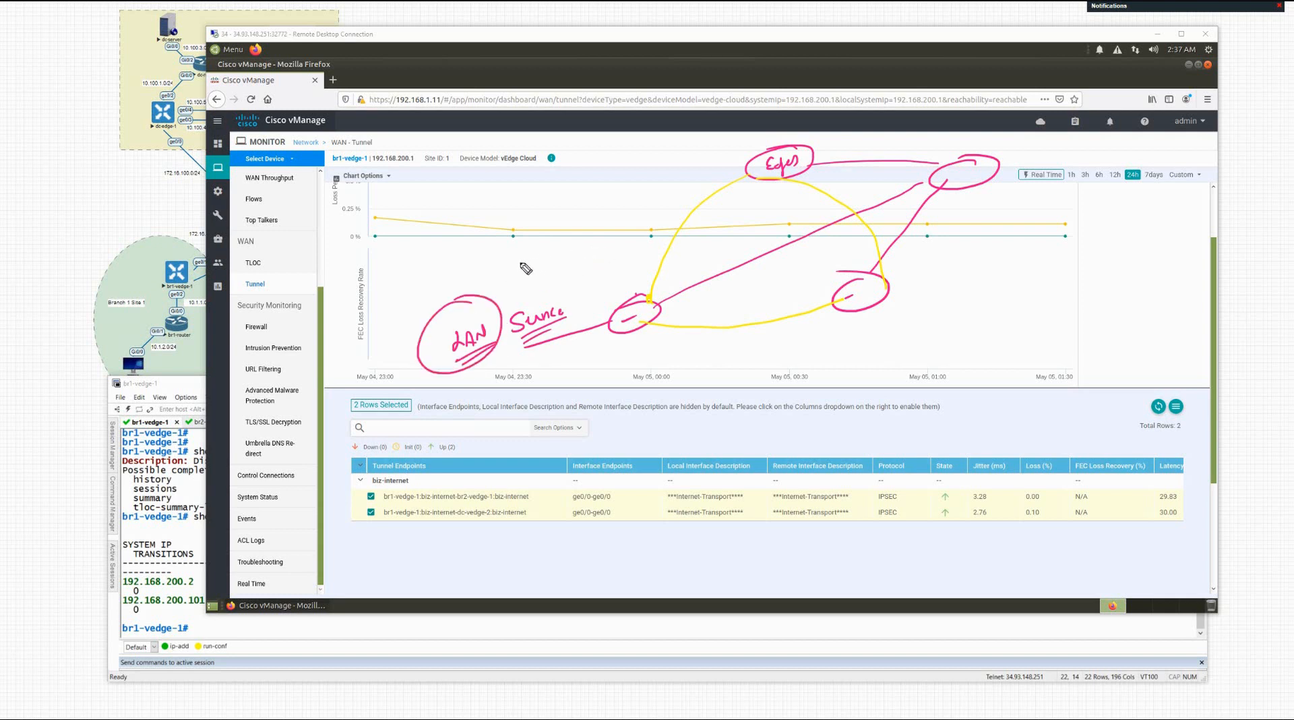
# Write an underlined Templates above Service, and add arrows pointing at it and at the yellow tunnels.
pyautogui.moveTo(509, 250)
pyautogui.mouseDown()
pyautogui.moveTo(519, 273)
pyautogui.moveTo(566, 260)
pyautogui.mouseUp()
pyautogui.moveTo(573, 251); pyautogui.dragTo(579, 254)
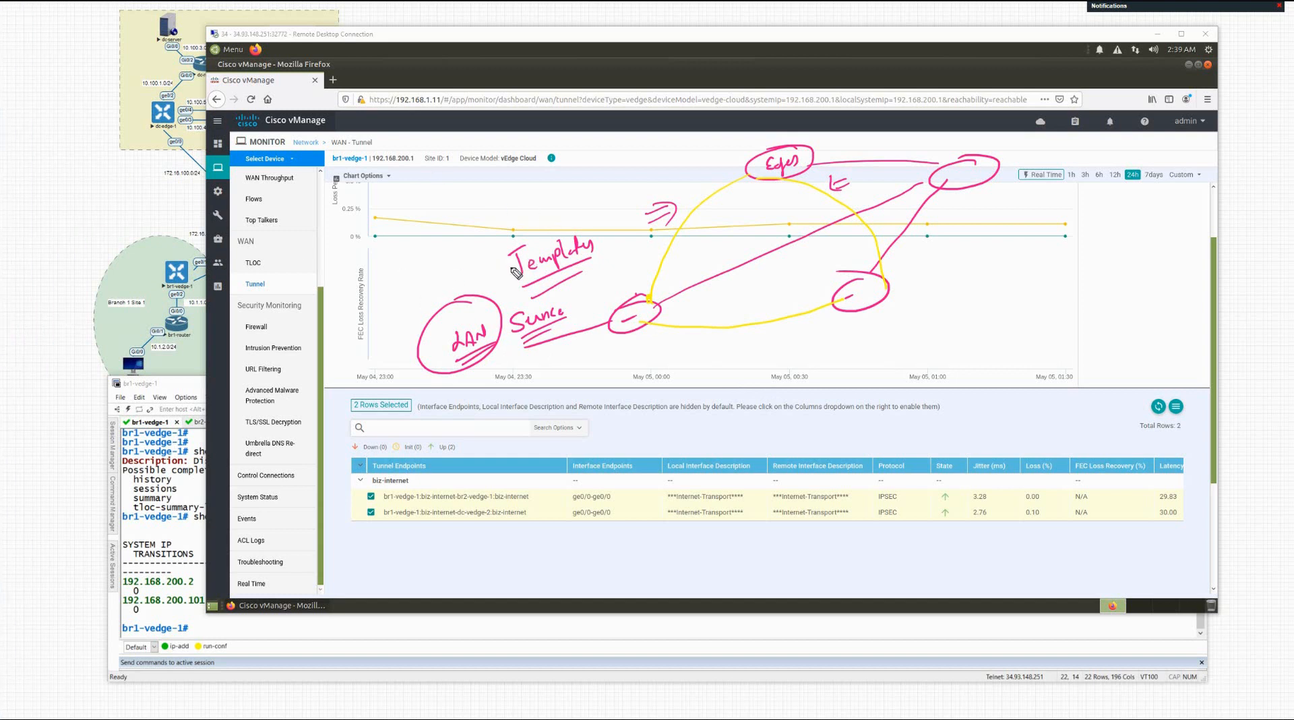
pyautogui.moveTo(469, 267); pyautogui.dragTo(487, 272)
pyautogui.moveTo(477, 259); pyautogui.dragTo(480, 282)
# Draw a LAN-side line out of each of the three edge nodes, and clear all annotations.
pyautogui.moveTo(623, 335); pyautogui.dragTo(632, 389)
pyautogui.moveTo(866, 312); pyautogui.dragTo(876, 359)
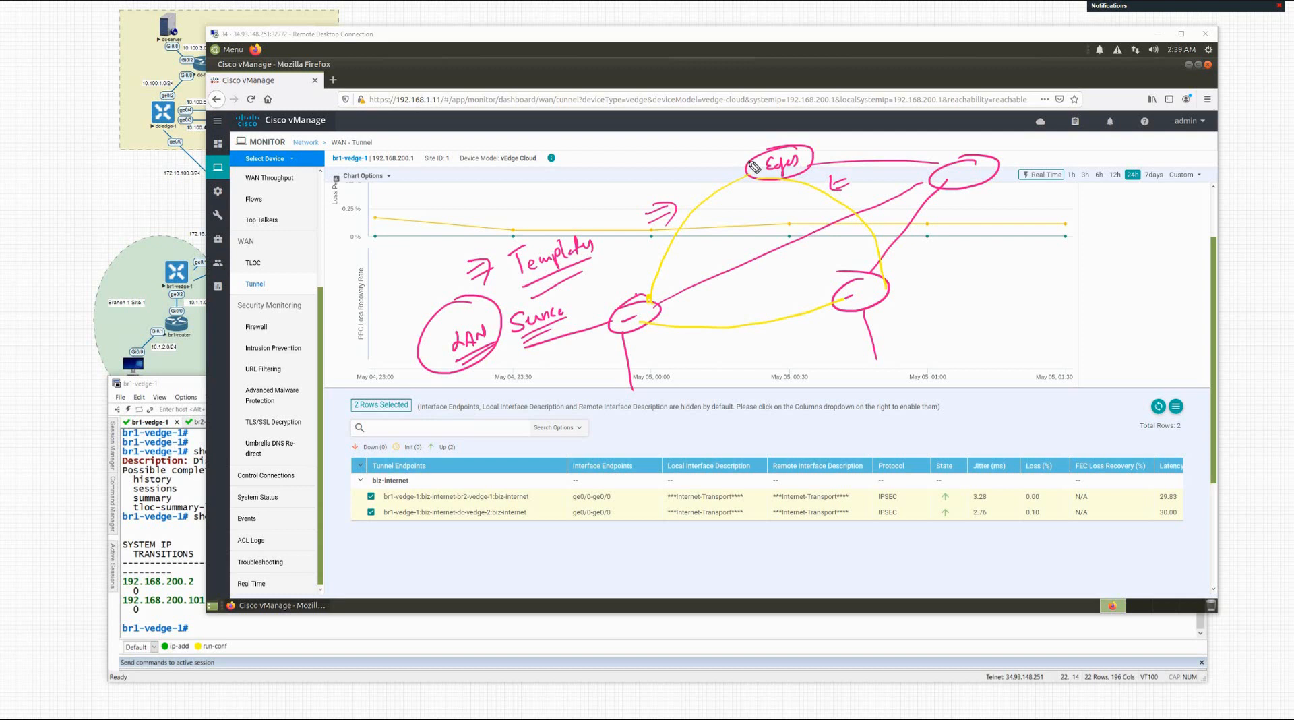
pyautogui.moveTo(748, 161); pyautogui.dragTo(665, 170)
pyautogui.hotkey('ctrl', 'shift', '7')
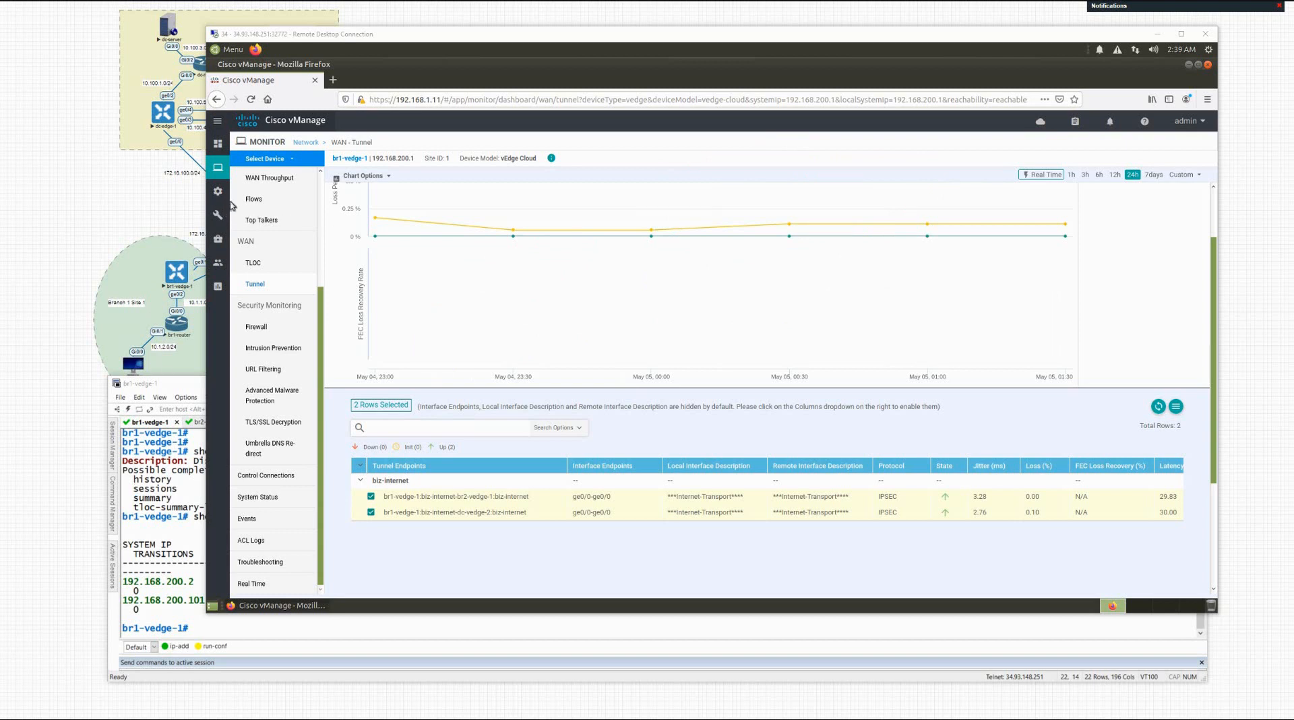
# Open the configuration templates page in vManage, and minimize the remote desktop and terminal windows to expose the topology.
pyautogui.moveTo(219, 194)
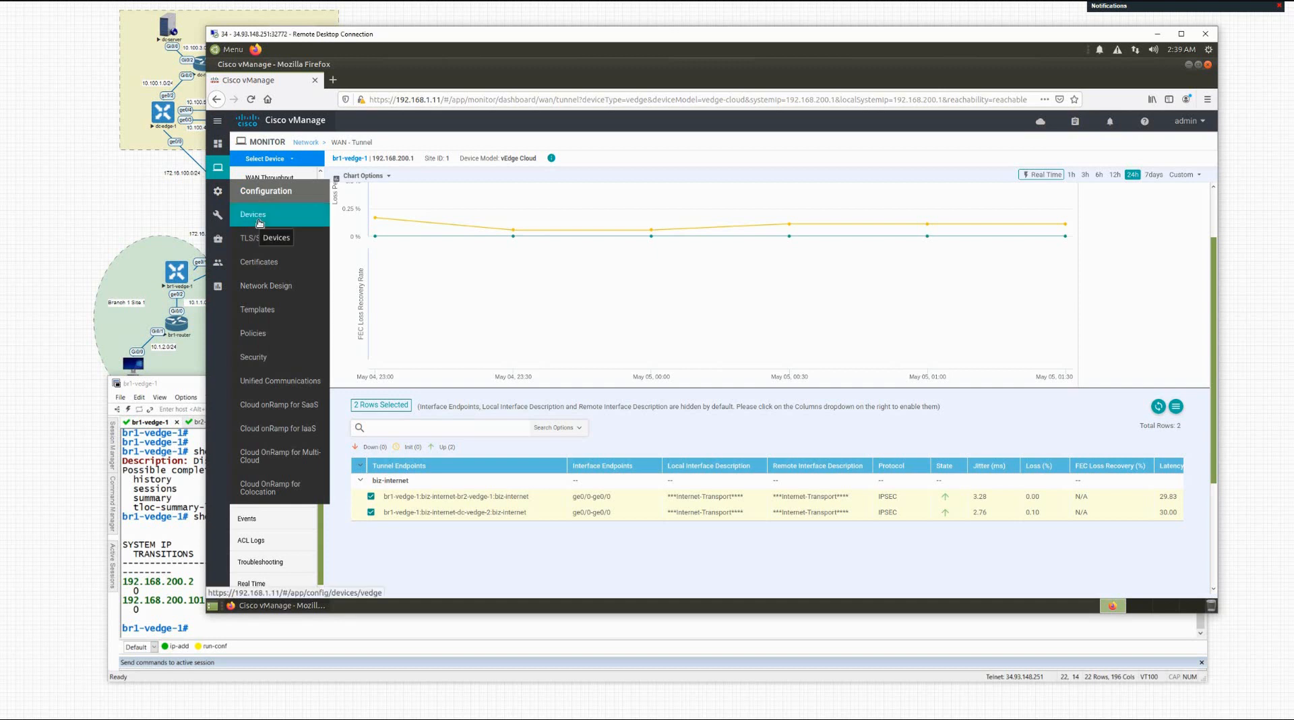
pyautogui.click(247, 310)
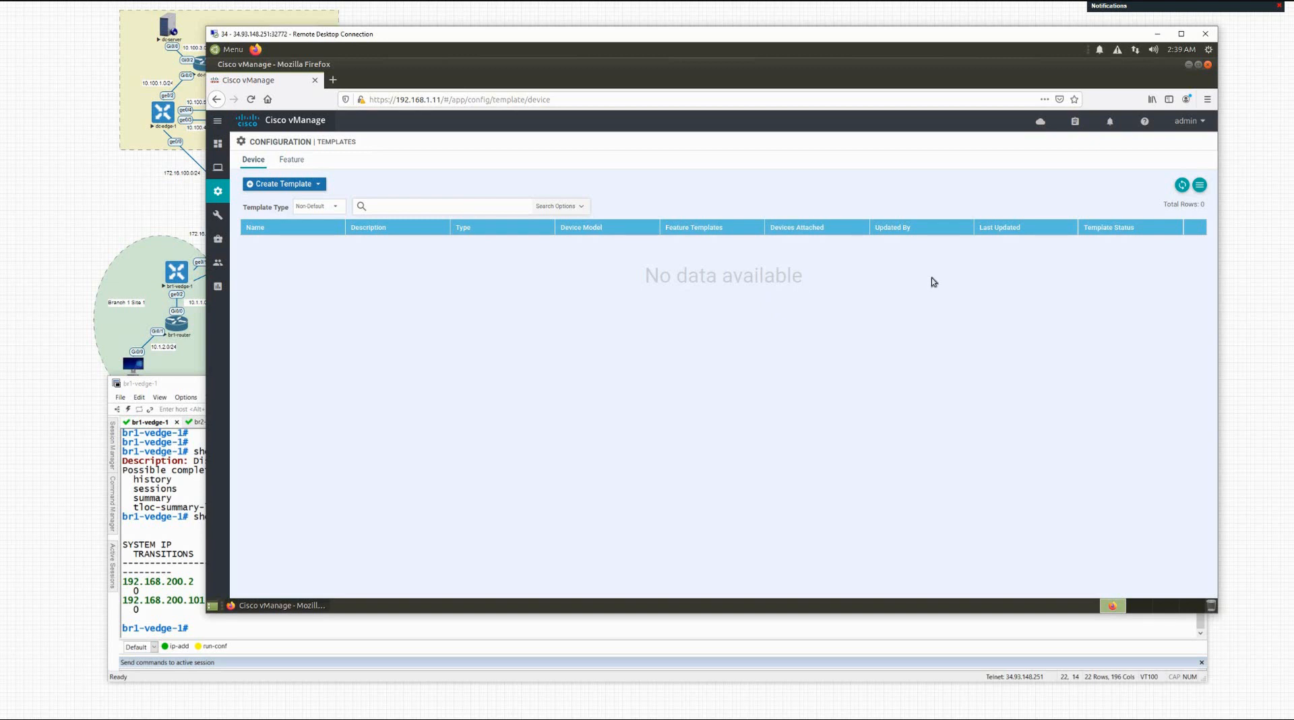
pyautogui.click(1158, 37)
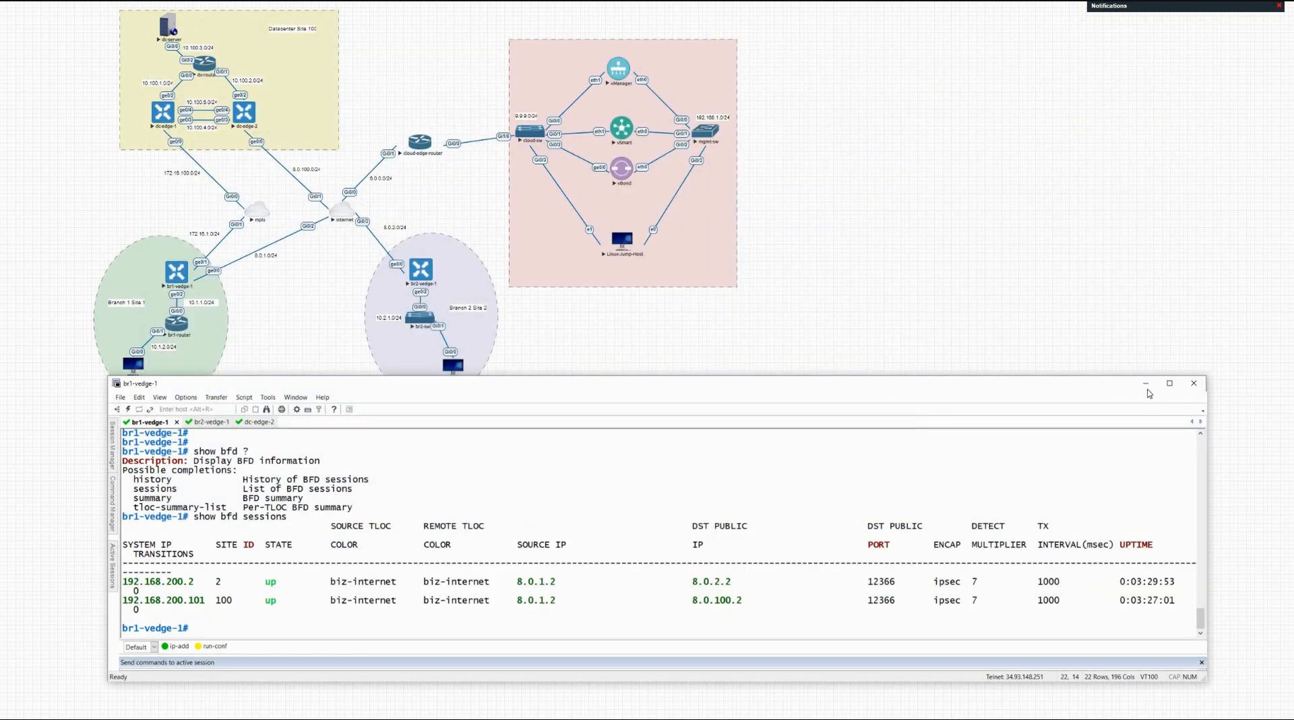
pyautogui.click(1146, 383)
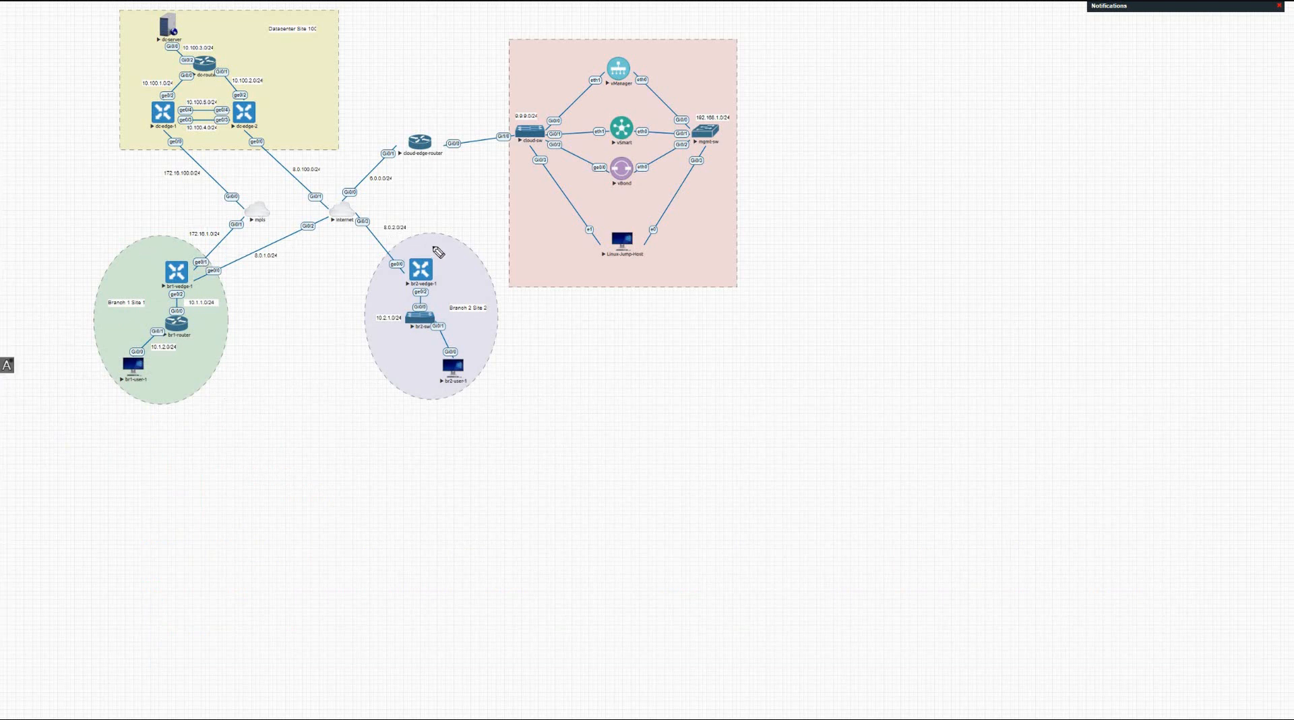
# Point arrows at br2-vedge-1 in Branch 2, and call out its LAN interface with an underlined ge0/2 label.
pyautogui.moveTo(440, 232)
pyautogui.mouseDown()
pyautogui.moveTo(430, 249)
pyautogui.moveTo(440, 233)
pyautogui.mouseUp()
pyautogui.moveTo(405, 300)
pyautogui.mouseDown()
pyautogui.moveTo(317, 337)
pyautogui.moveTo(287, 398)
pyautogui.moveTo(307, 372)
pyautogui.moveTo(314, 396)
pyautogui.mouseUp()
pyautogui.moveTo(322, 373); pyautogui.dragTo(346, 386)
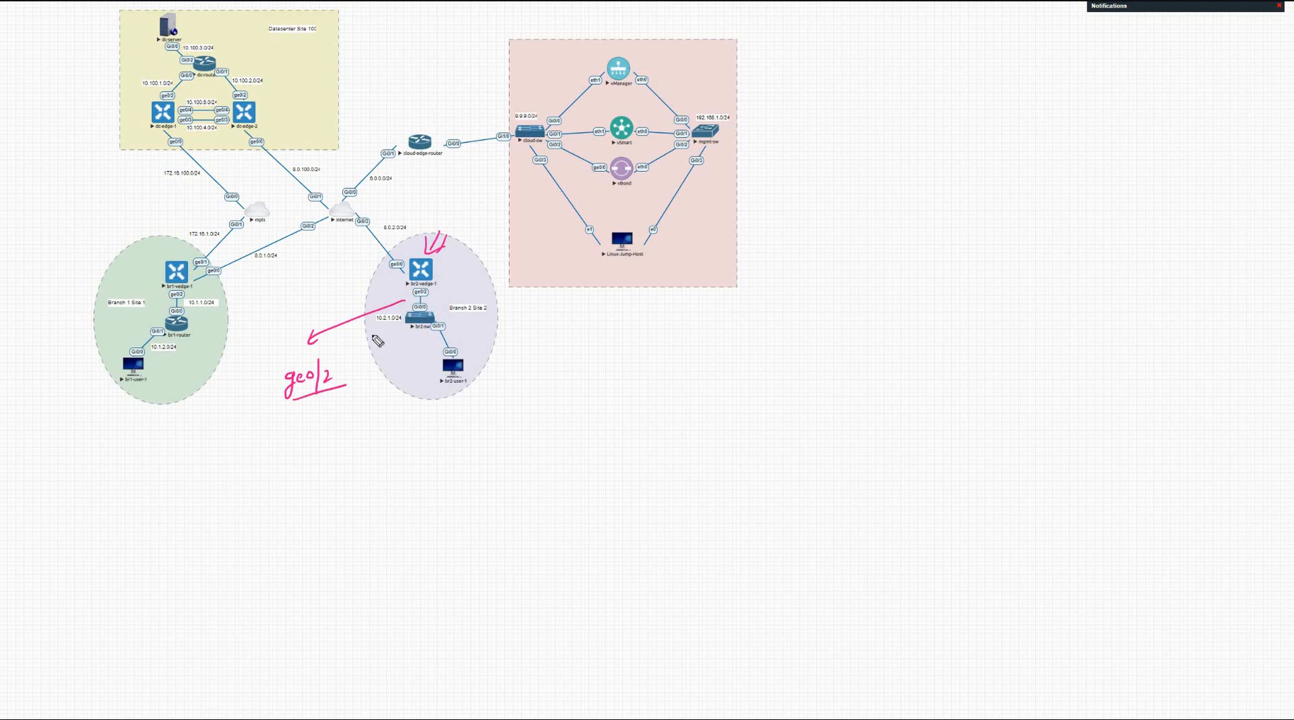
# Point an arrow at the Branch 2 LAN subnet, and write an underlined 10.2.1.0 below the ge0/2 label.
pyautogui.moveTo(364, 337); pyautogui.dragTo(381, 333)
pyautogui.moveTo(380, 332); pyautogui.dragTo(366, 342)
pyautogui.moveTo(257, 425)
pyautogui.mouseDown()
pyautogui.moveTo(258, 439)
pyautogui.moveTo(265, 429)
pyautogui.mouseUp()
pyautogui.moveTo(274, 432); pyautogui.dragTo(295, 430)
pyautogui.moveTo(300, 422); pyautogui.dragTo(304, 432)
pyautogui.moveTo(312, 420); pyautogui.dragTo(311, 421)
pyautogui.moveTo(256, 457); pyautogui.dragTo(331, 438)
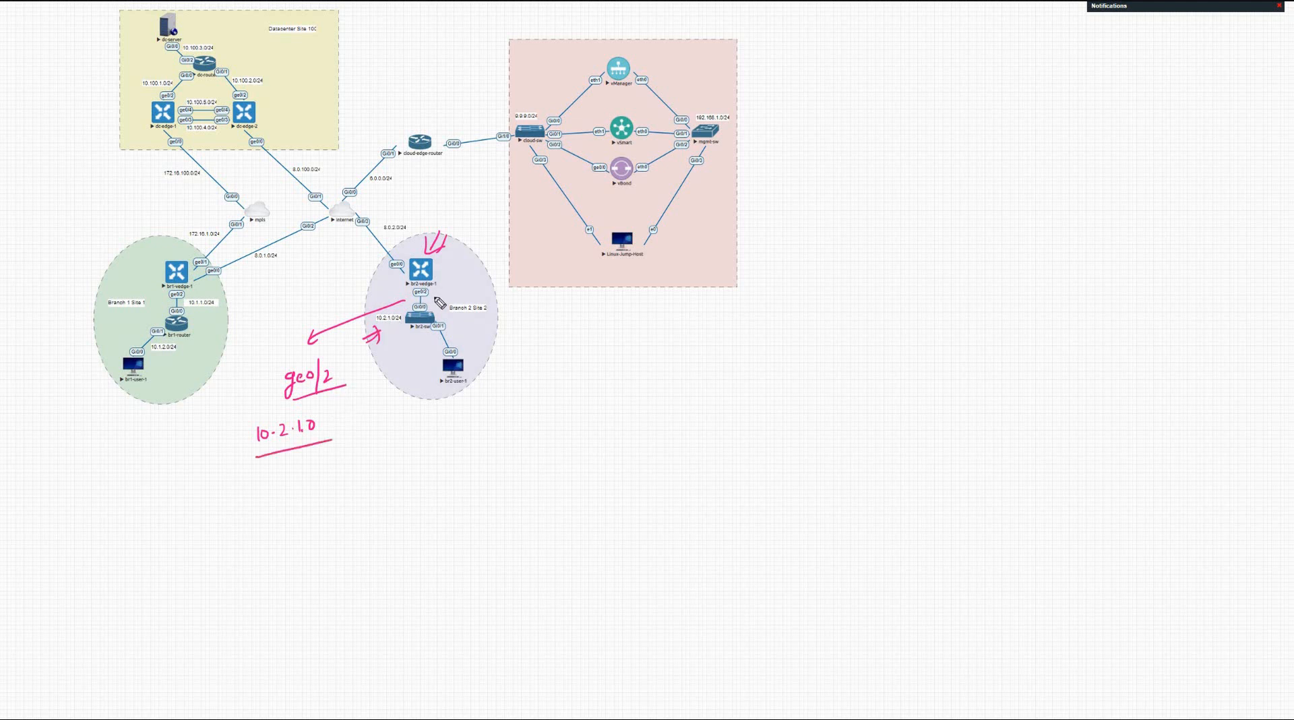
# Write .1 beside the br2-vedge-1 LAN interface, and circle br2-user-1 with an arrow pointing at it.
pyautogui.moveTo(432, 290); pyautogui.dragTo(505, 367)
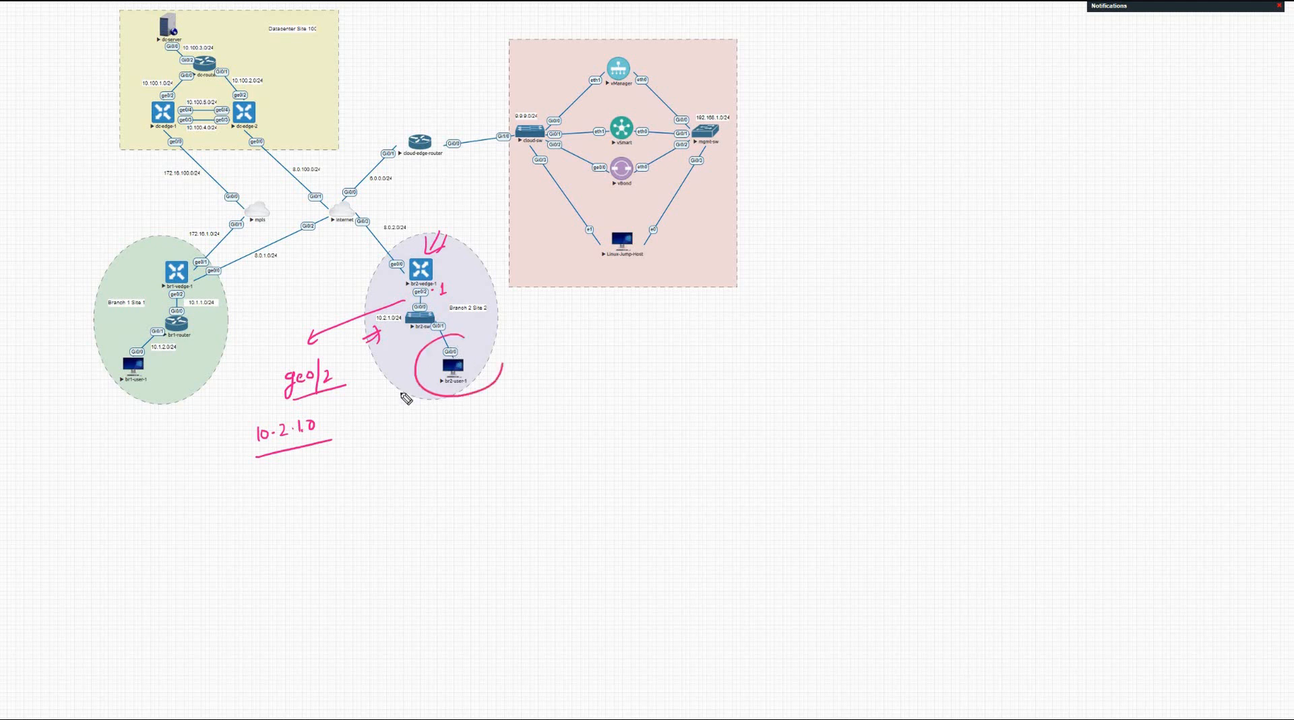
pyautogui.moveTo(390, 397); pyautogui.dragTo(408, 393)
# Draw a long arrow from br2-vedge-1 to a VPN = 10 note in the blank area beyond Branch 2.
pyautogui.moveTo(432, 277)
pyautogui.mouseDown()
pyautogui.moveTo(586, 337)
pyautogui.moveTo(633, 324)
pyautogui.mouseUp()
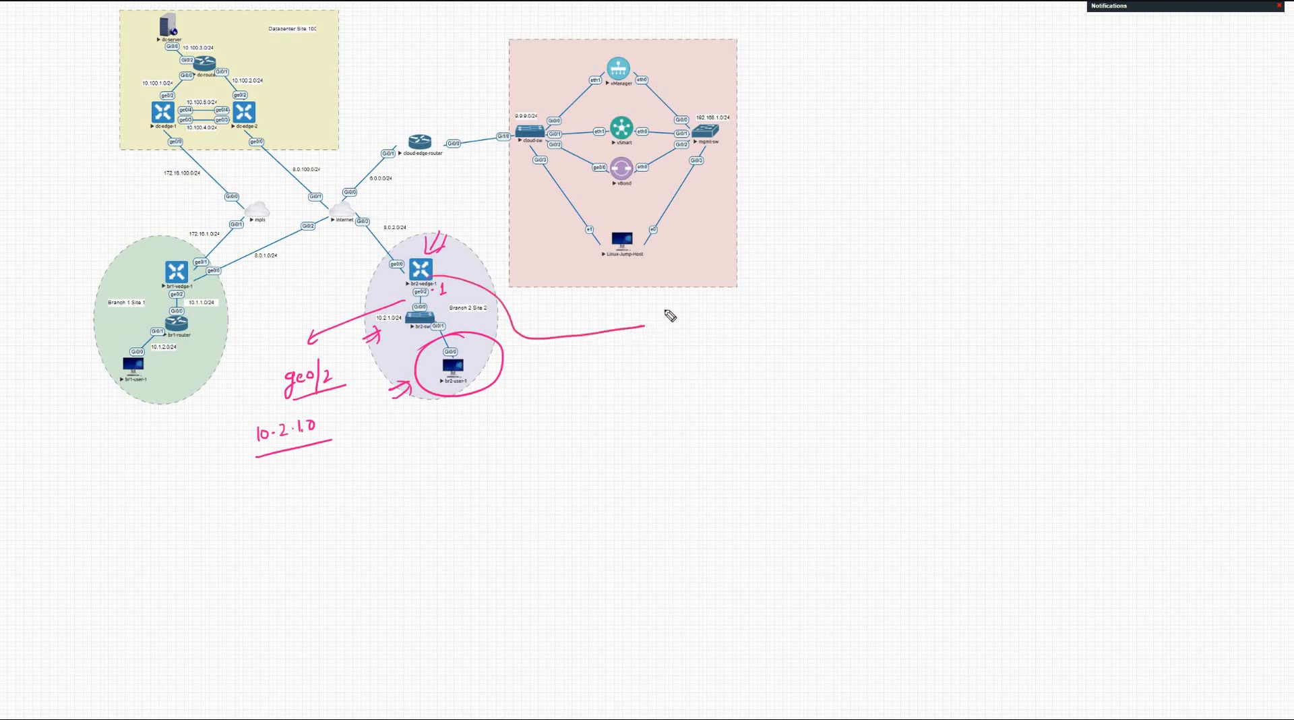
pyautogui.moveTo(366, 253); pyautogui.dragTo(354, 261)
pyautogui.moveTo(655, 323)
pyautogui.mouseDown()
pyautogui.moveTo(673, 337)
pyautogui.moveTo(709, 330)
pyautogui.mouseUp()
pyautogui.moveTo(720, 318)
pyautogui.mouseDown()
pyautogui.moveTo(720, 332)
pyautogui.moveTo(732, 317)
pyautogui.mouseUp()
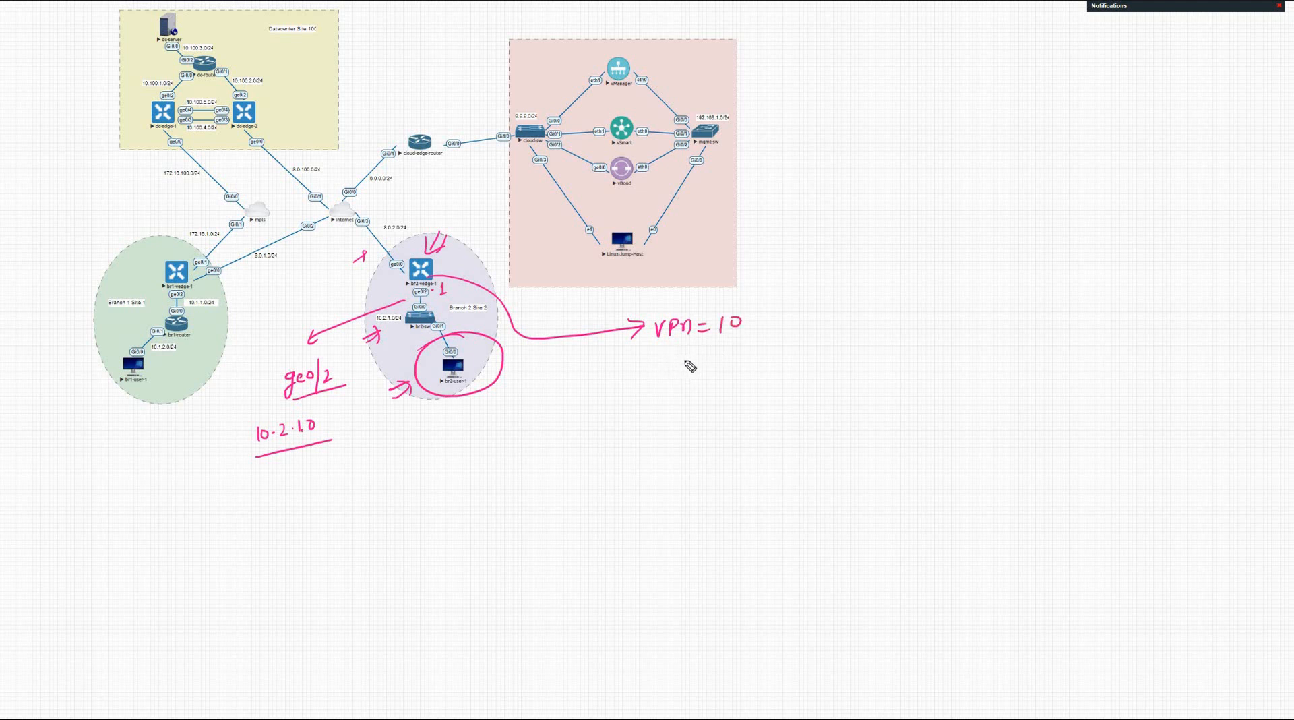
# Write int ge0/2 and ip address with a dashed placeholder under VPN = 10, linked to it by a hooked arrow.
pyautogui.moveTo(682, 355)
pyautogui.mouseDown()
pyautogui.moveTo(681, 370)
pyautogui.moveTo(694, 370)
pyautogui.mouseUp()
pyautogui.moveTo(701, 352); pyautogui.dragTo(701, 370)
pyautogui.moveTo(696, 362)
pyautogui.mouseDown()
pyautogui.moveTo(715, 381)
pyautogui.moveTo(737, 355)
pyautogui.moveTo(734, 369)
pyautogui.moveTo(749, 353)
pyautogui.moveTo(759, 374)
pyautogui.moveTo(777, 363)
pyautogui.mouseUp()
pyautogui.moveTo(666, 352)
pyautogui.mouseDown()
pyautogui.moveTo(704, 393)
pyautogui.moveTo(790, 385)
pyautogui.mouseUp()
pyautogui.click(703, 380)
pyautogui.click(838, 382)
pyautogui.click(851, 382)
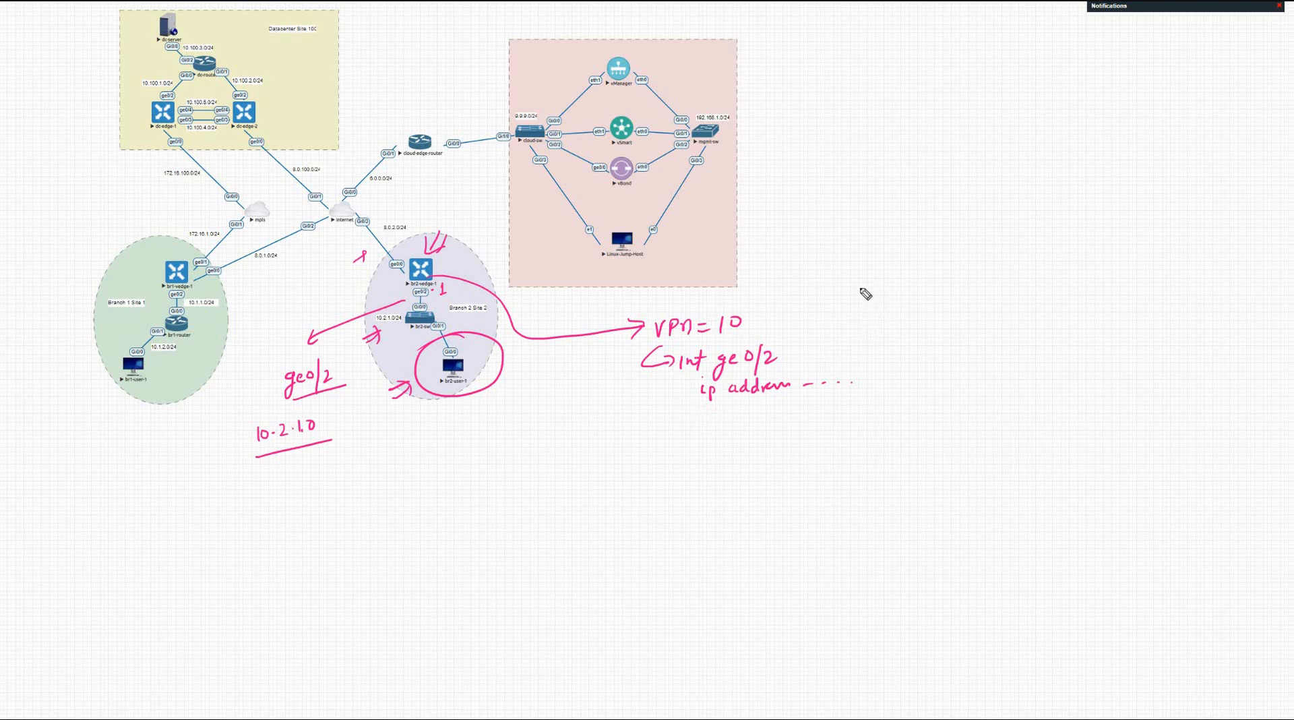
# Write a double-underlined CLI above the VPN = 10 note, and sketch a circled 100 with a line above and below it.
pyautogui.moveTo(852, 275); pyautogui.dragTo(875, 280)
pyautogui.moveTo(870, 266)
pyautogui.mouseDown()
pyautogui.moveTo(885, 263)
pyautogui.moveTo(897, 291)
pyautogui.mouseUp()
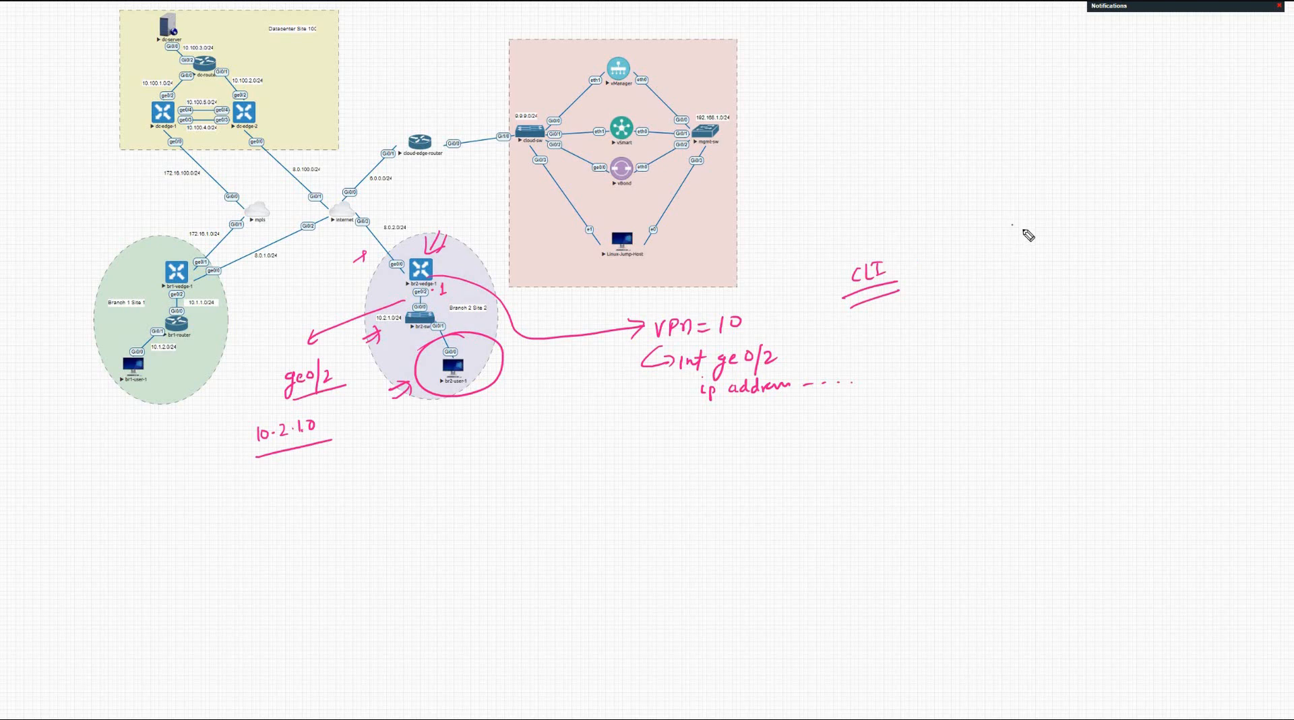
pyautogui.moveTo(1012, 225)
pyautogui.mouseDown()
pyautogui.moveTo(1010, 247)
pyautogui.moveTo(1059, 222)
pyautogui.mouseUp()
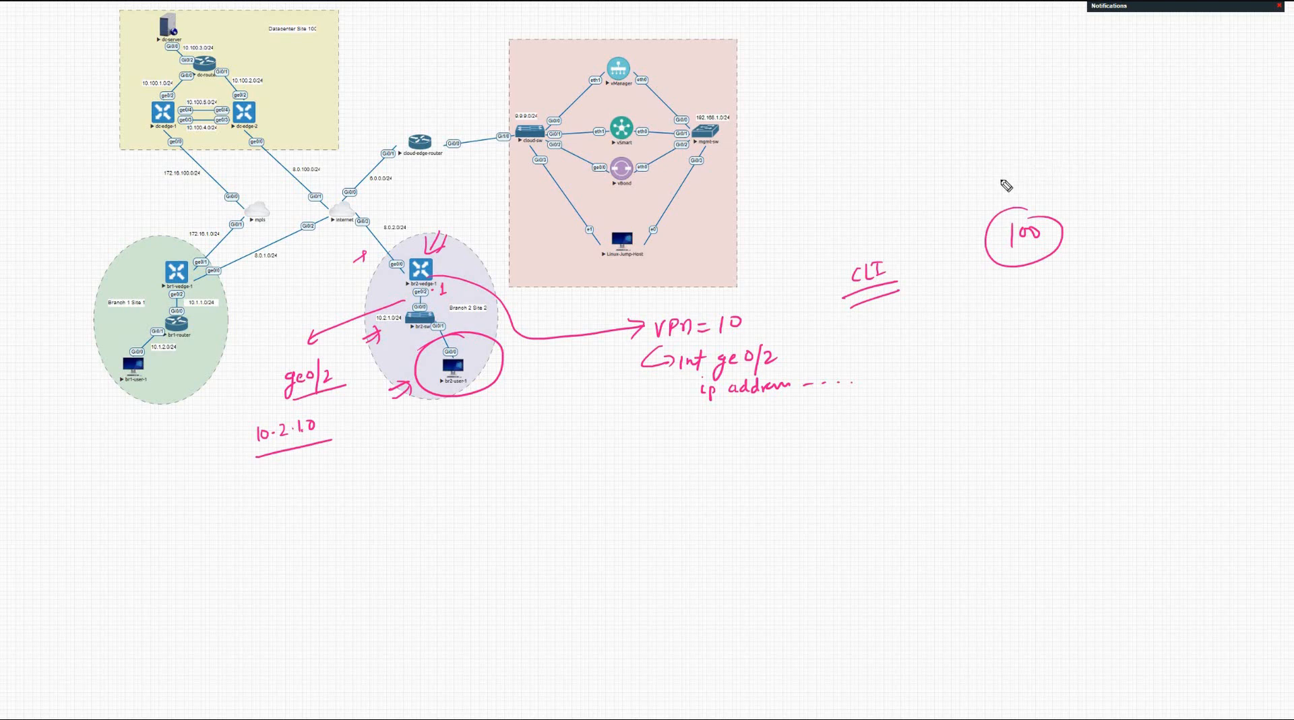
pyautogui.moveTo(953, 128); pyautogui.dragTo(998, 217)
pyautogui.moveTo(1020, 266); pyautogui.dragTo(1024, 340)
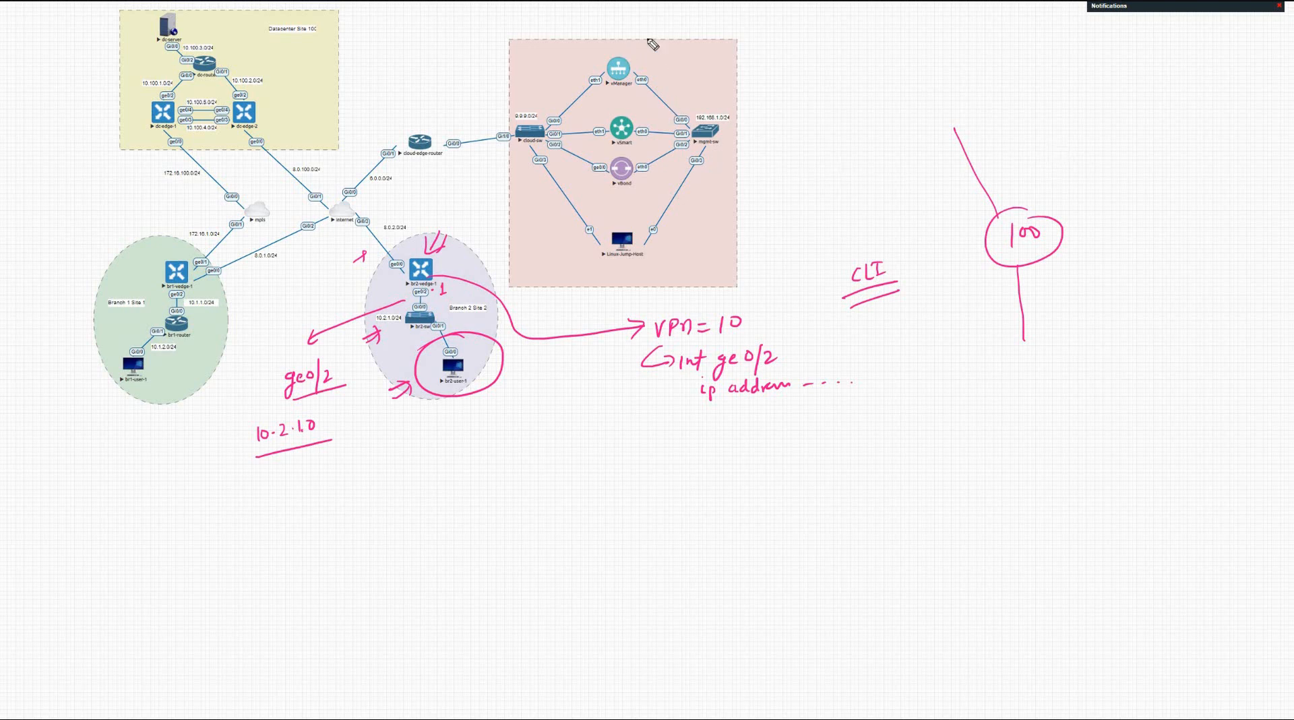
# Draw a short arrow out of vManager, and mark the VPN = 10, int ge0/2 and ip address lines with small arrows.
pyautogui.moveTo(618, 52); pyautogui.dragTo(653, 39)
pyautogui.moveTo(768, 301)
pyautogui.mouseDown()
pyautogui.moveTo(753, 314)
pyautogui.moveTo(773, 310)
pyautogui.moveTo(787, 351)
pyautogui.moveTo(802, 346)
pyautogui.mouseUp()
pyautogui.moveTo(667, 405); pyautogui.dragTo(684, 404)
pyautogui.moveTo(680, 397); pyautogui.dragTo(679, 410)
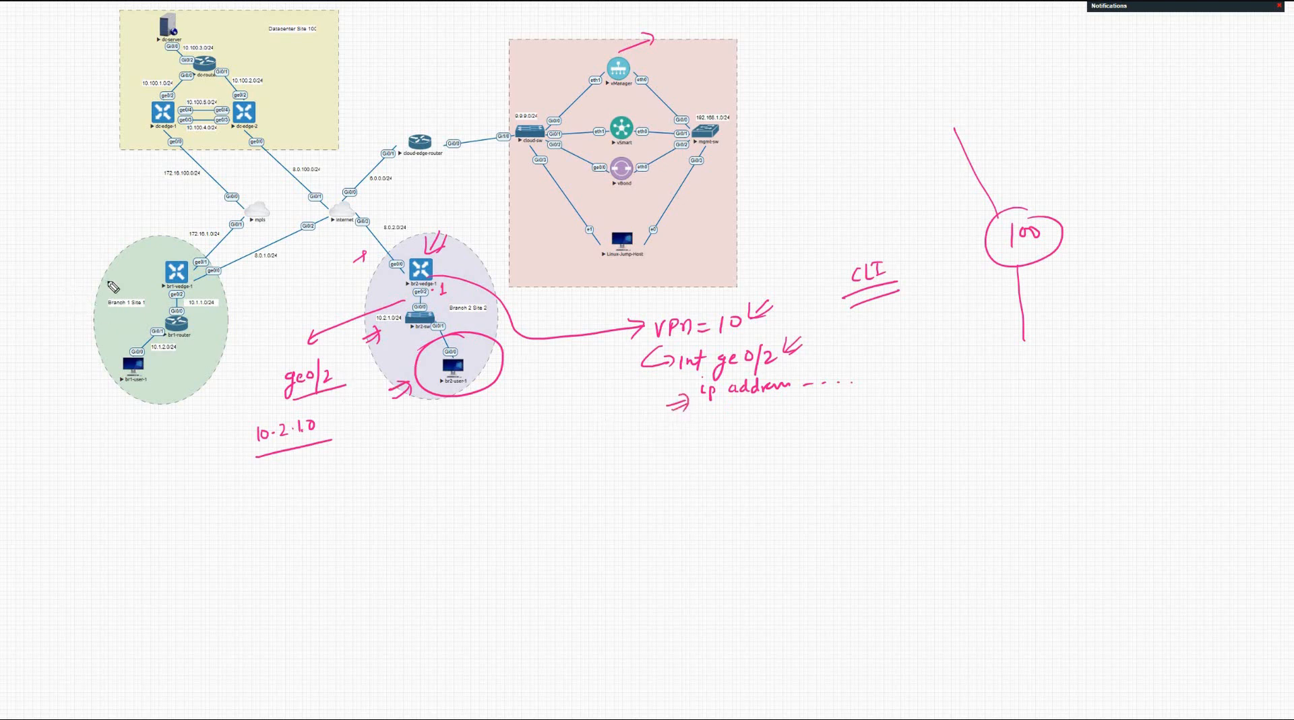
# Point an arrow at Branch 1, and label its LAN side with arrows leading to LAN and OSPF notes.
pyautogui.moveTo(58, 291)
pyautogui.mouseDown()
pyautogui.moveTo(108, 279)
pyautogui.moveTo(102, 336)
pyautogui.mouseUp()
pyautogui.moveTo(101, 326)
pyautogui.mouseDown()
pyautogui.moveTo(115, 336)
pyautogui.moveTo(55, 344)
pyautogui.moveTo(74, 351)
pyautogui.mouseUp()
pyautogui.moveTo(70, 343); pyautogui.dragTo(73, 351)
pyautogui.moveTo(89, 336); pyautogui.dragTo(80, 358)
pyautogui.moveTo(79, 350); pyautogui.dragTo(89, 348)
pyautogui.moveTo(174, 289)
pyautogui.mouseDown()
pyautogui.moveTo(42, 318)
pyautogui.moveTo(64, 312)
pyautogui.mouseUp()
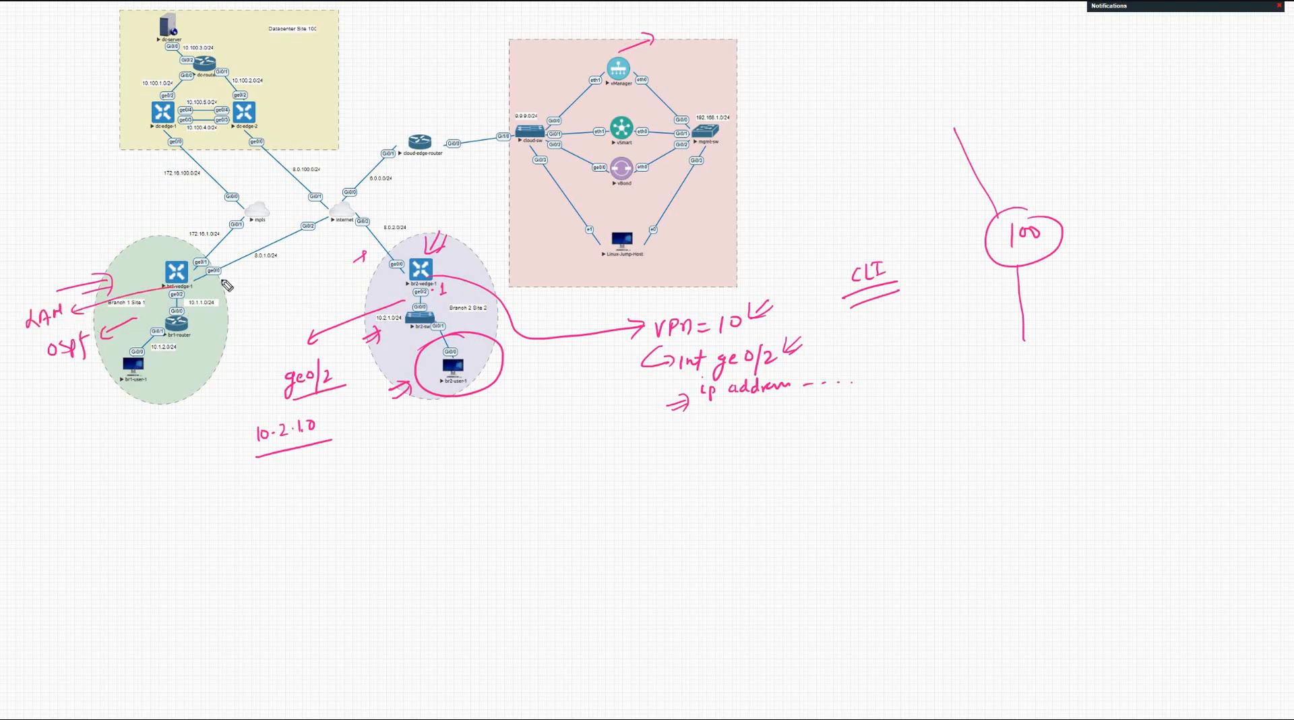
# Circle br1-vedge-1, and point arrows at the Branch 1 site and at the Branch 2 edge router.
pyautogui.moveTo(166, 201)
pyautogui.mouseDown()
pyautogui.moveTo(135, 242)
pyautogui.moveTo(144, 232)
pyautogui.moveTo(192, 244)
pyautogui.moveTo(168, 248)
pyautogui.mouseUp()
pyautogui.moveTo(329, 282)
pyautogui.mouseDown()
pyautogui.moveTo(360, 276)
pyautogui.moveTo(357, 288)
pyautogui.mouseUp()
pyautogui.moveTo(269, 281); pyautogui.dragTo(231, 316)
pyautogui.moveTo(236, 303); pyautogui.dragTo(253, 315)
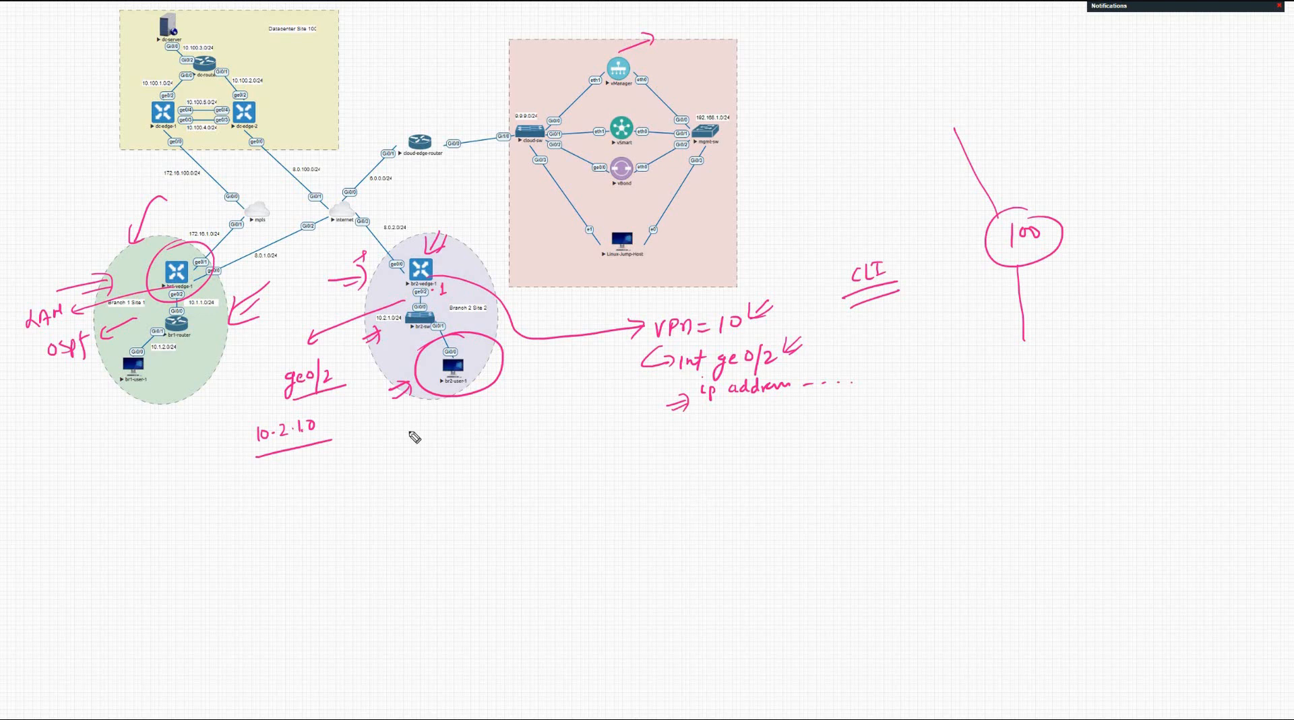
# Draw an arrow down from each branch, leading to a circled 100 for Branch 2 and a circled 50 for Branch 1.
pyautogui.moveTo(424, 411)
pyautogui.mouseDown()
pyautogui.moveTo(425, 505)
pyautogui.moveTo(432, 492)
pyautogui.moveTo(414, 546)
pyautogui.mouseUp()
pyautogui.moveTo(424, 527); pyautogui.dragTo(424, 529)
pyautogui.moveTo(434, 527); pyautogui.dragTo(433, 528)
pyautogui.moveTo(159, 397)
pyautogui.mouseDown()
pyautogui.moveTo(148, 452)
pyautogui.moveTo(99, 494)
pyautogui.moveTo(116, 475)
pyautogui.mouseUp()
pyautogui.moveTo(117, 478); pyautogui.dragTo(119, 479)
pyautogui.moveTo(112, 464); pyautogui.dragTo(109, 470)
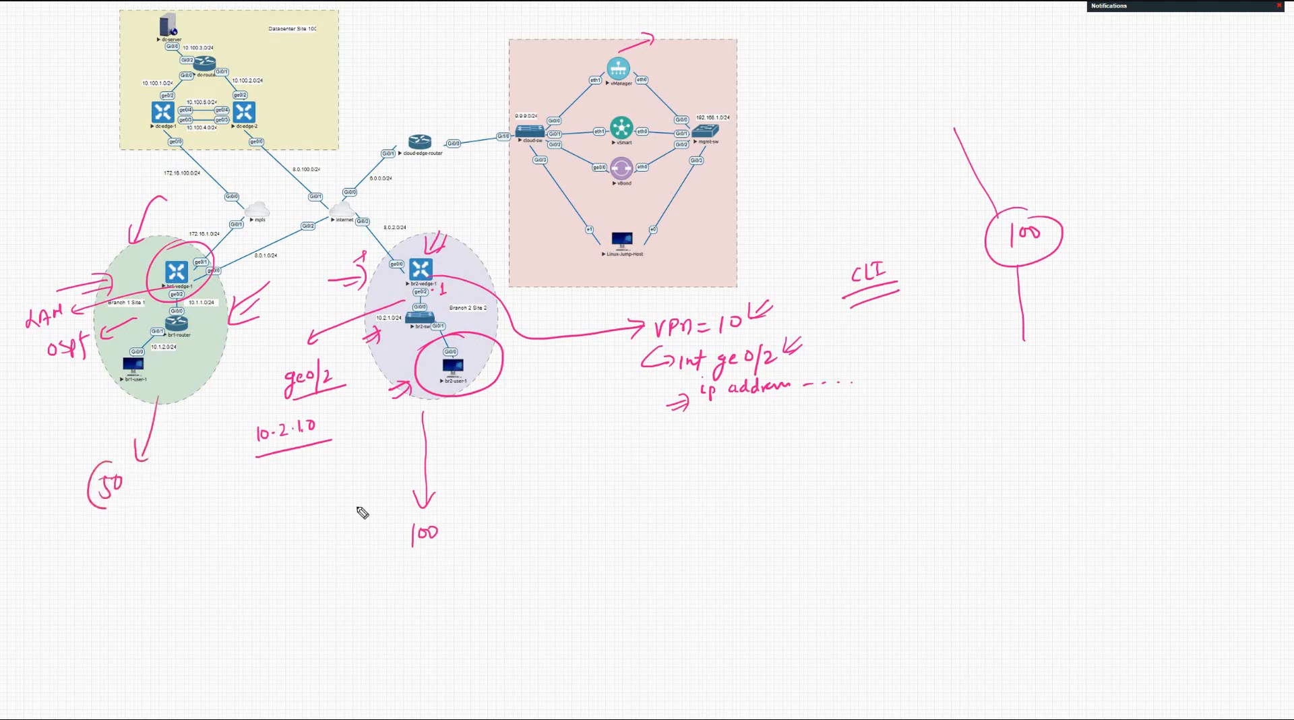
pyautogui.moveTo(405, 517)
pyautogui.mouseDown()
pyautogui.moveTo(465, 541)
pyautogui.moveTo(407, 516)
pyautogui.mouseUp()
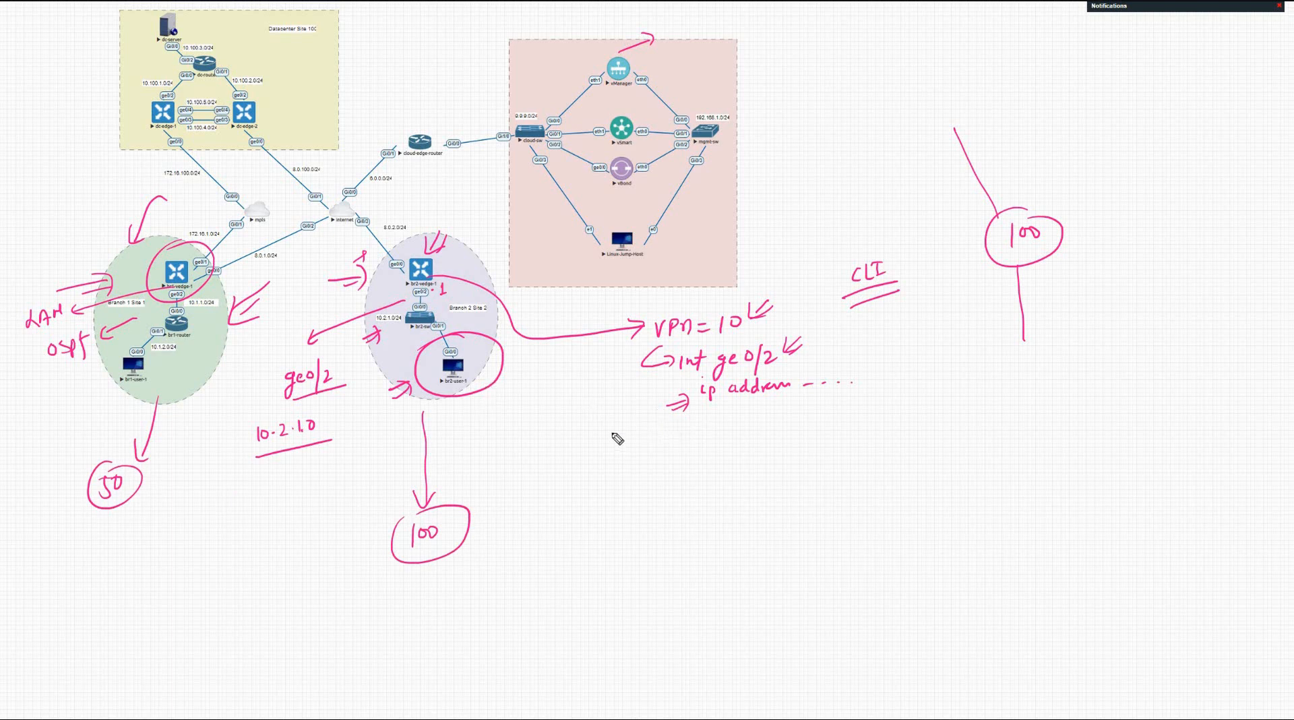
# Point arrows at the circled 100 and 50, the datacenter site and br1-user-1.
pyautogui.moveTo(361, 549); pyautogui.dragTo(379, 543)
pyautogui.moveTo(363, 558); pyautogui.dragTo(375, 554)
pyautogui.moveTo(43, 526)
pyautogui.mouseDown()
pyautogui.moveTo(68, 506)
pyautogui.moveTo(66, 537)
pyautogui.mouseUp()
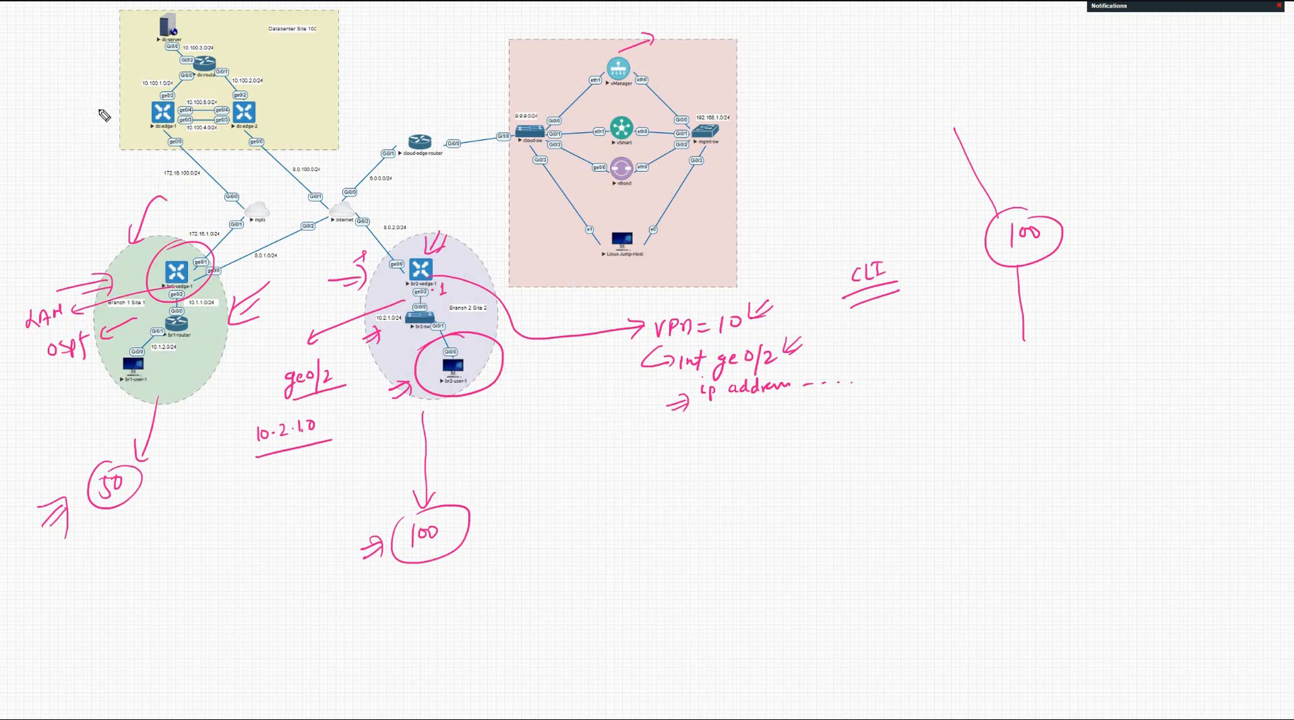
pyautogui.moveTo(118, 89)
pyautogui.mouseDown()
pyautogui.moveTo(82, 111)
pyautogui.moveTo(125, 97)
pyautogui.moveTo(122, 107)
pyautogui.mouseUp()
pyautogui.moveTo(80, 398); pyautogui.dragTo(98, 382)
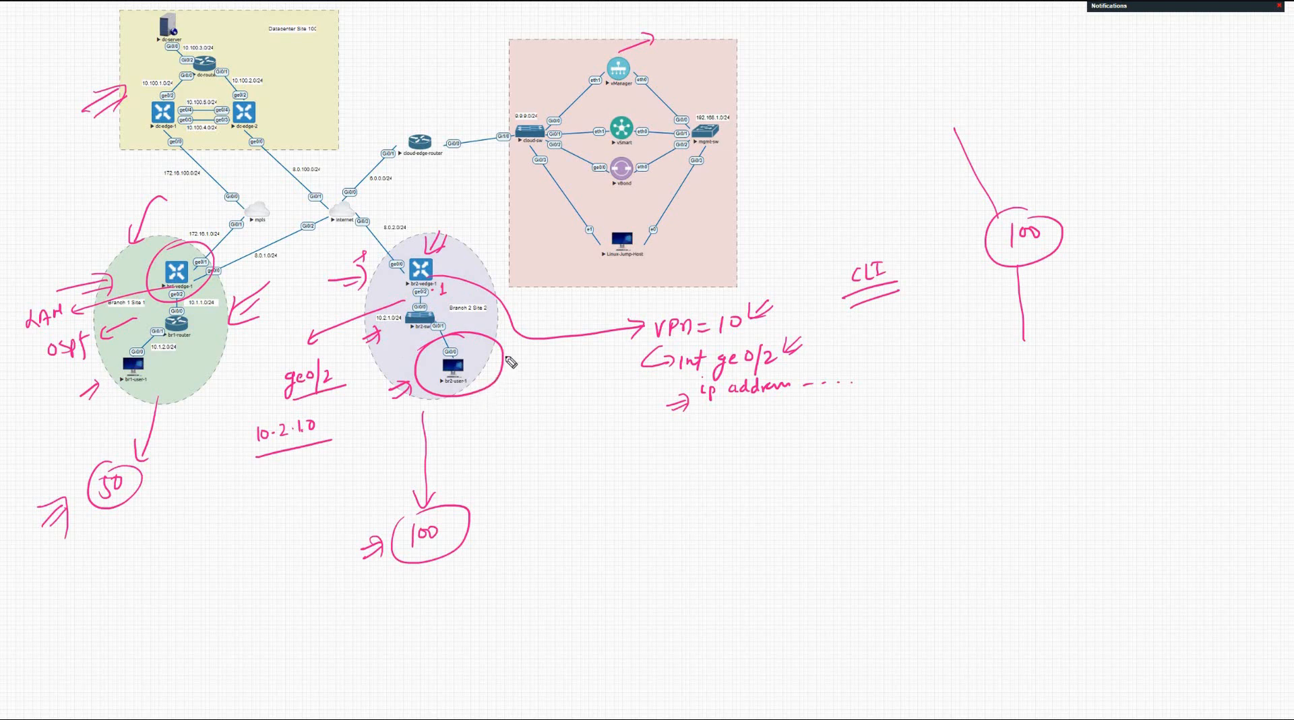
# Draw a dashed line out from br2-user-1, and bracket the VPN = 10 notes with an arrow to the word Template.
pyautogui.moveTo(496, 347)
pyautogui.mouseDown()
pyautogui.moveTo(615, 439)
pyautogui.moveTo(745, 485)
pyautogui.mouseUp()
pyautogui.moveTo(799, 288)
pyautogui.mouseDown()
pyautogui.moveTo(822, 335)
pyautogui.moveTo(807, 423)
pyautogui.mouseUp()
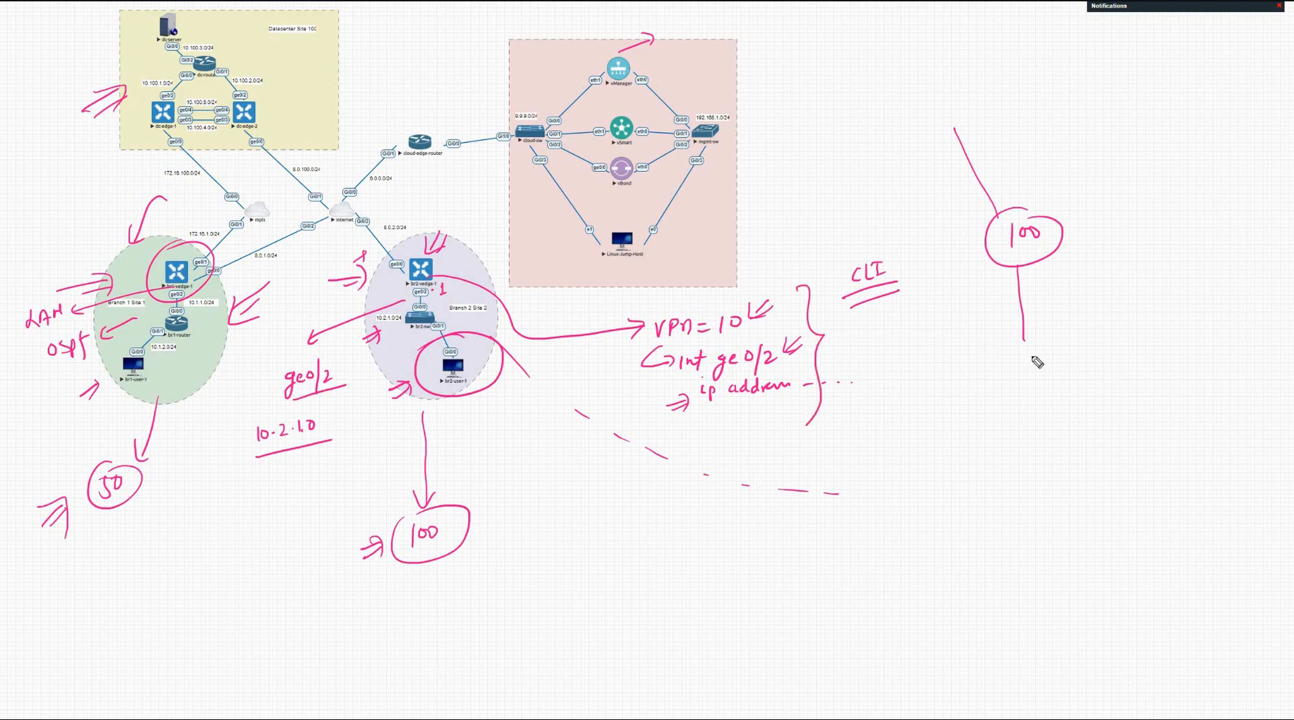
pyautogui.moveTo(836, 358); pyautogui.dragTo(941, 345)
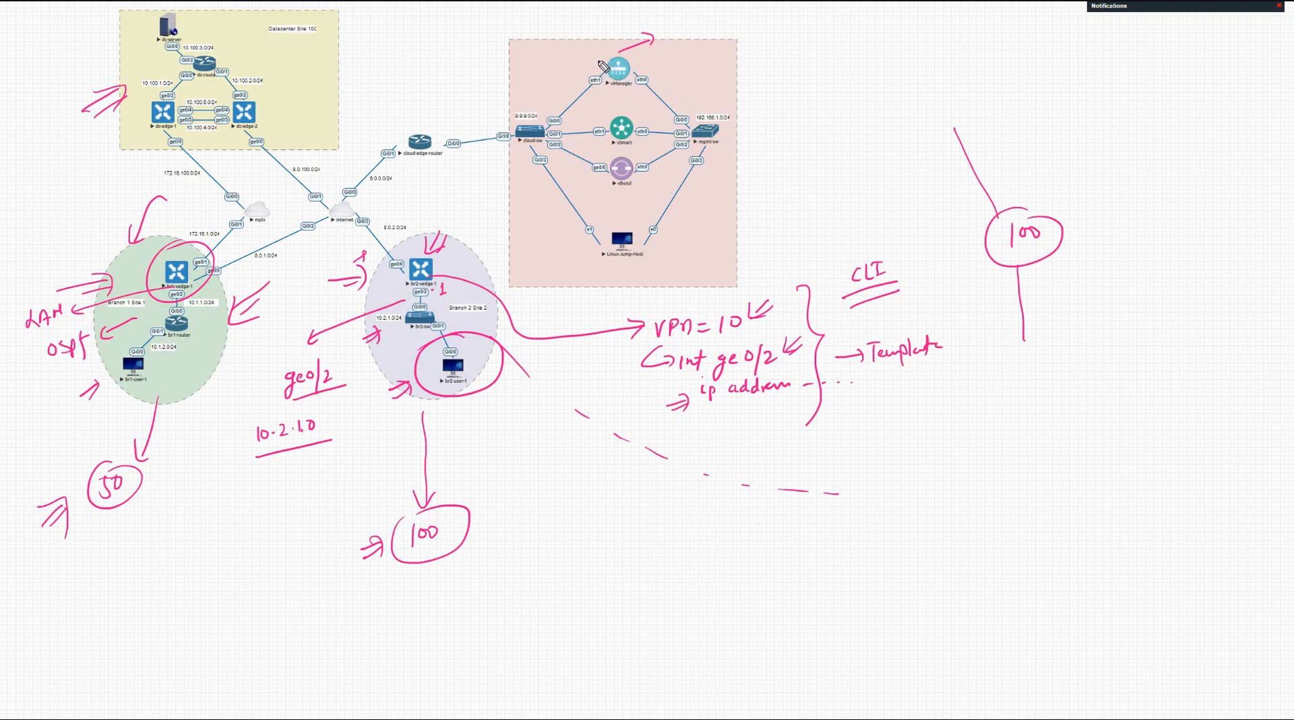
# Draw arrows from vManager to br1-vedge-1, br2-vedge-1 and the datacenter edge router.
pyautogui.moveTo(596, 60)
pyautogui.mouseDown()
pyautogui.moveTo(364, 140)
pyautogui.moveTo(212, 259)
pyautogui.mouseUp()
pyautogui.moveTo(589, 88); pyautogui.dragTo(602, 78)
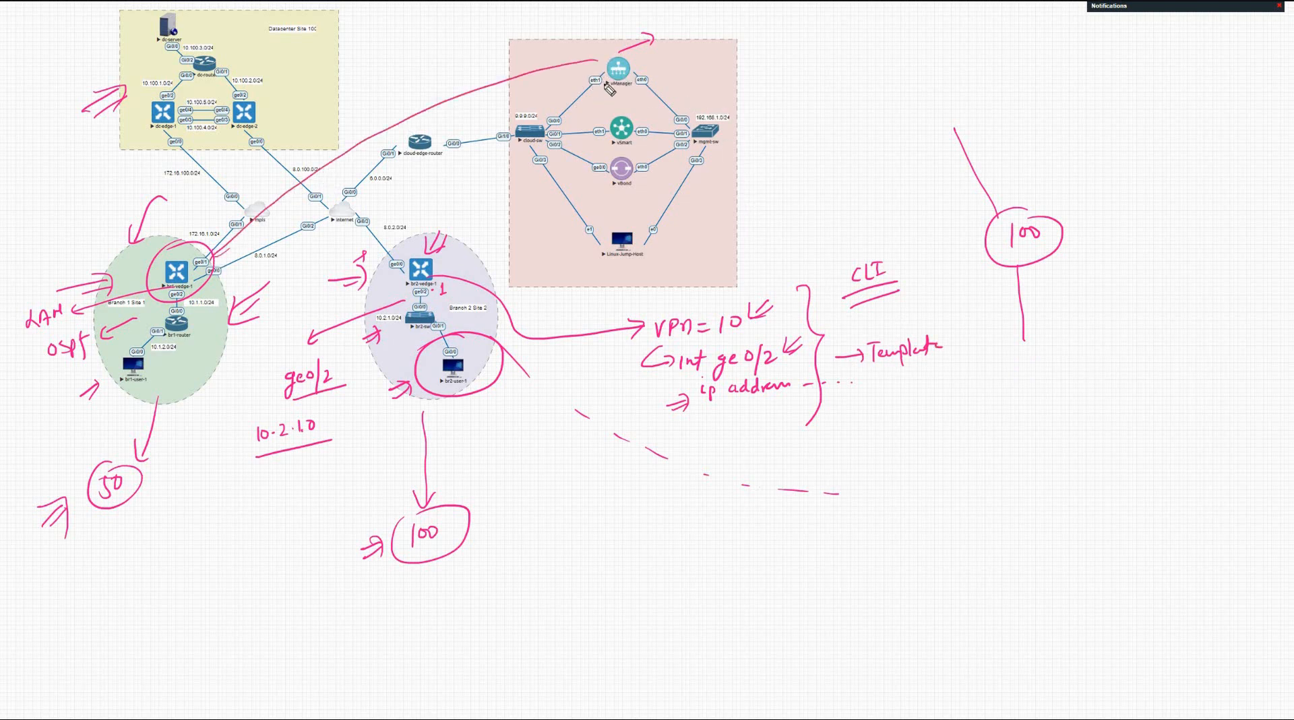
pyautogui.moveTo(438, 232)
pyautogui.mouseDown()
pyautogui.moveTo(593, 79)
pyautogui.moveTo(367, 81)
pyautogui.moveTo(287, 107)
pyautogui.moveTo(295, 122)
pyautogui.mouseUp()
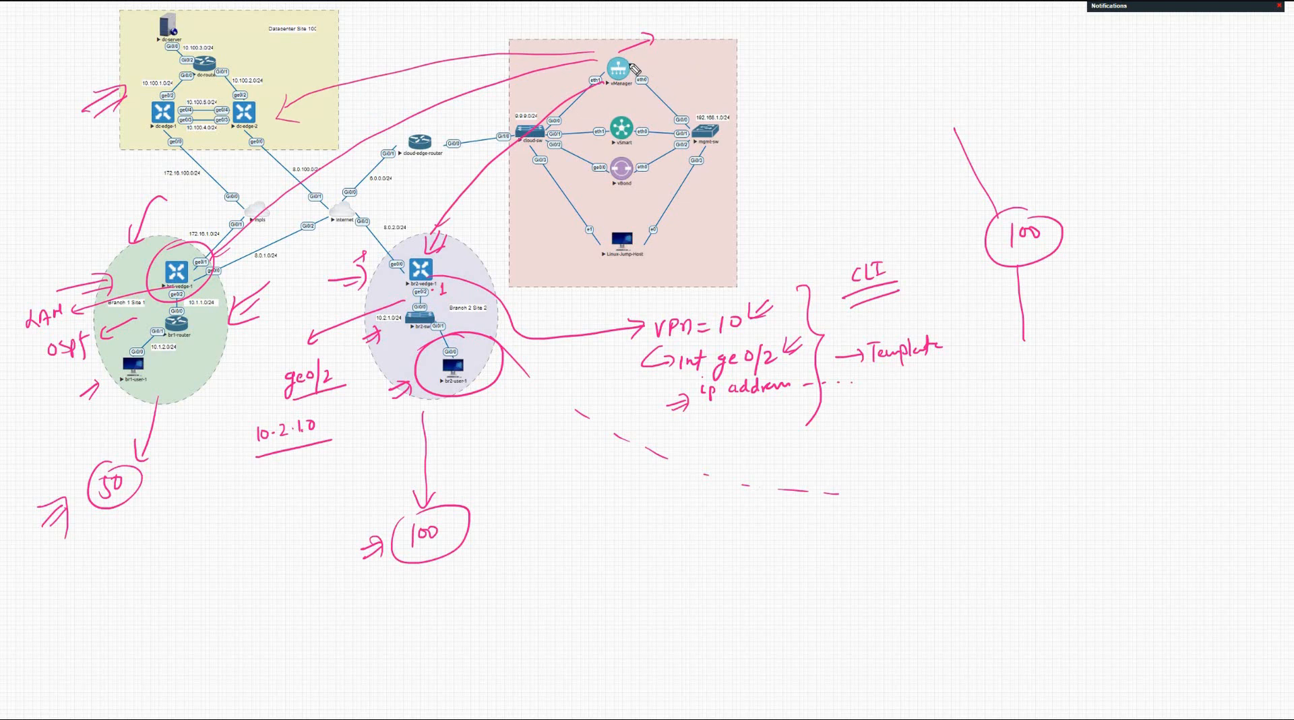
# Write Intent beyond the controller area with a dashed line beneath it, and link it to vManager with arrows.
pyautogui.moveTo(635, 69); pyautogui.dragTo(762, 34)
pyautogui.moveTo(641, 70)
pyautogui.mouseDown()
pyautogui.moveTo(701, 52)
pyautogui.moveTo(620, 65)
pyautogui.mouseUp()
pyautogui.moveTo(621, 66); pyautogui.dragTo(655, 73)
pyautogui.moveTo(767, 26); pyautogui.dragTo(772, 39)
pyautogui.moveTo(759, 26); pyautogui.dragTo(789, 42)
pyautogui.moveTo(783, 32); pyautogui.dragTo(810, 29)
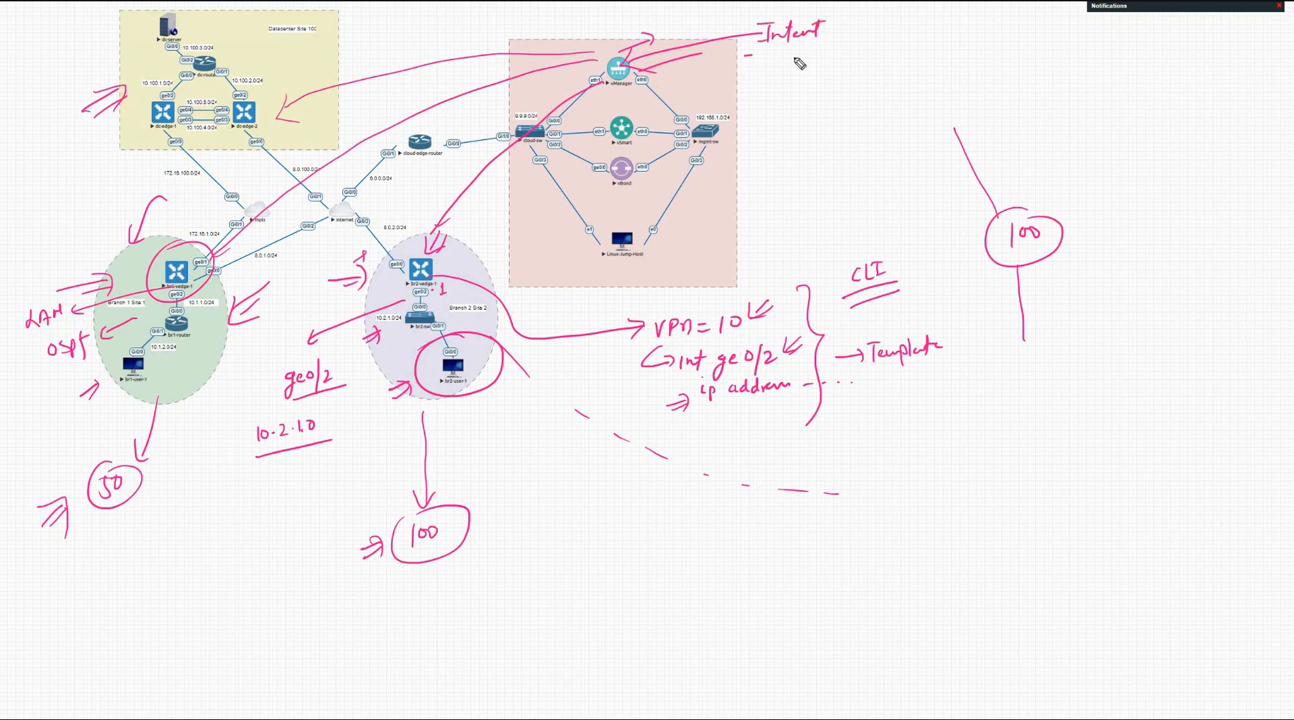
pyautogui.moveTo(756, 55); pyautogui.dragTo(817, 61)
pyautogui.moveTo(613, 90)
pyautogui.mouseDown()
pyautogui.moveTo(628, 83)
pyautogui.moveTo(624, 107)
pyautogui.mouseUp()
# Clear the topology annotations, and switch to vManage to show its main dashboard.
pyautogui.press('Escape')
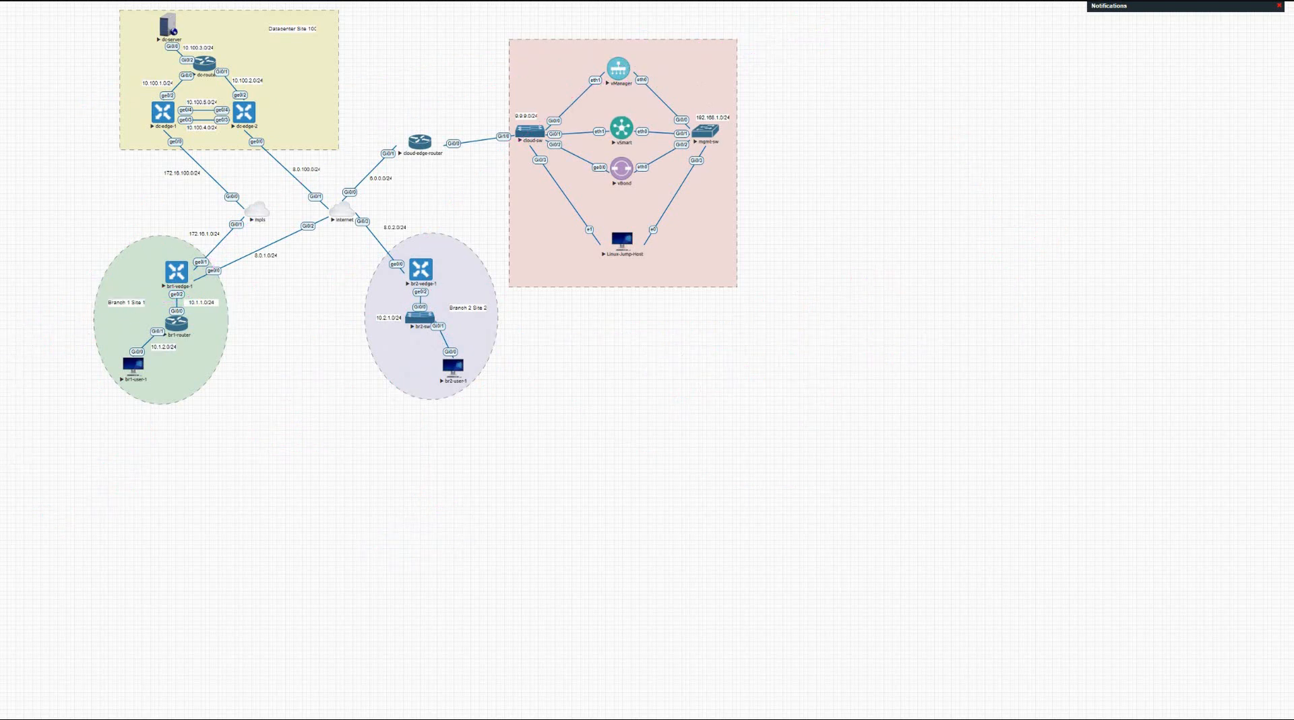
pyautogui.hotkey('alt', 'Tab')
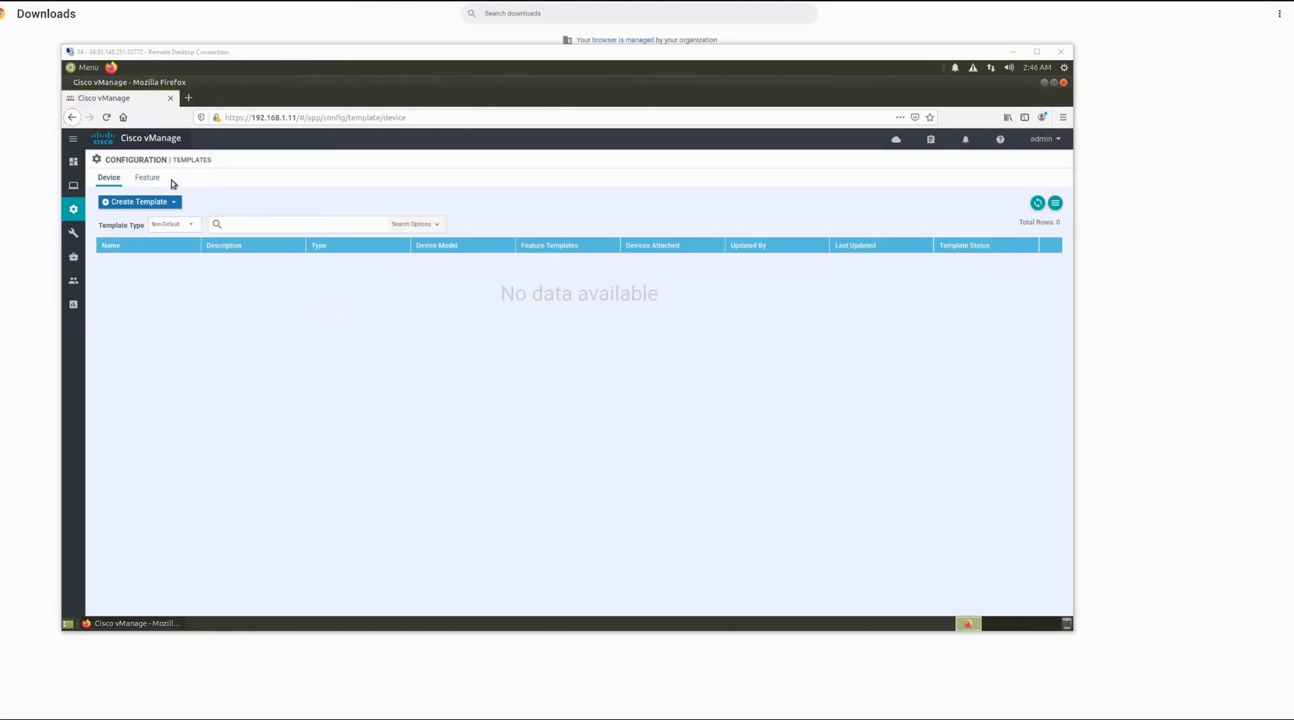
pyautogui.moveTo(73, 165)
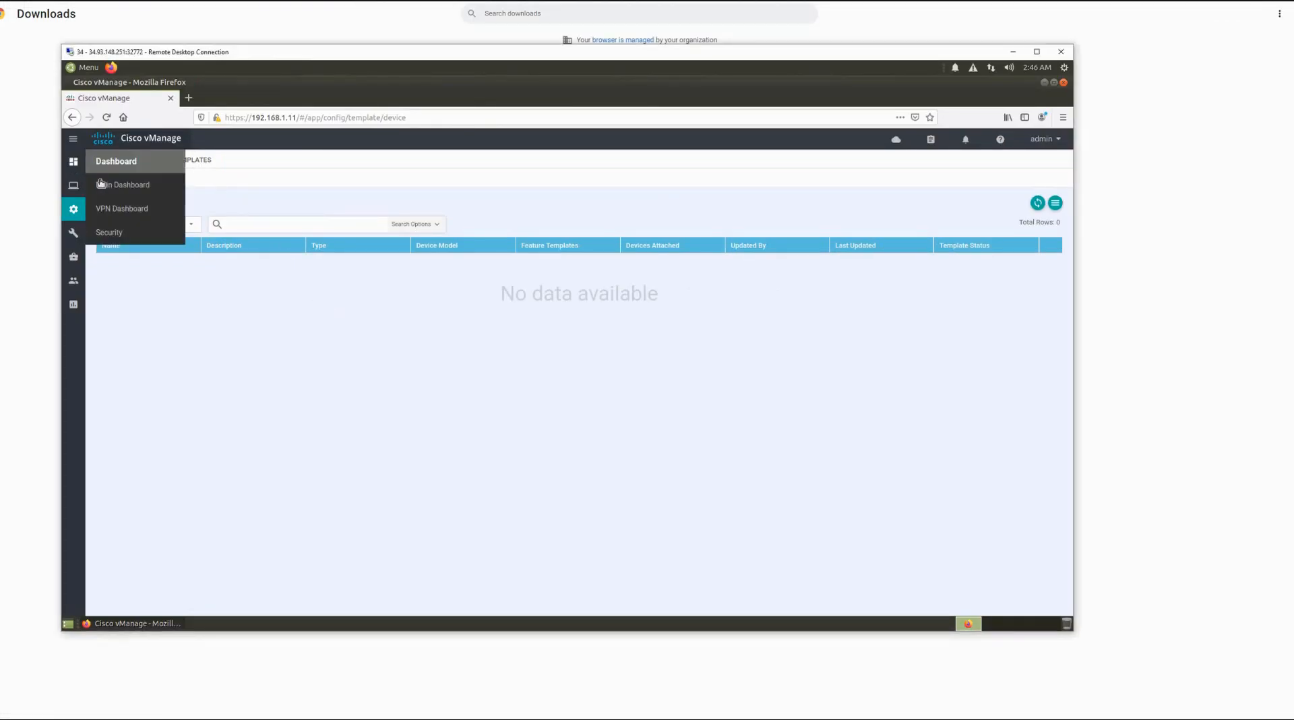
pyautogui.click(111, 186)
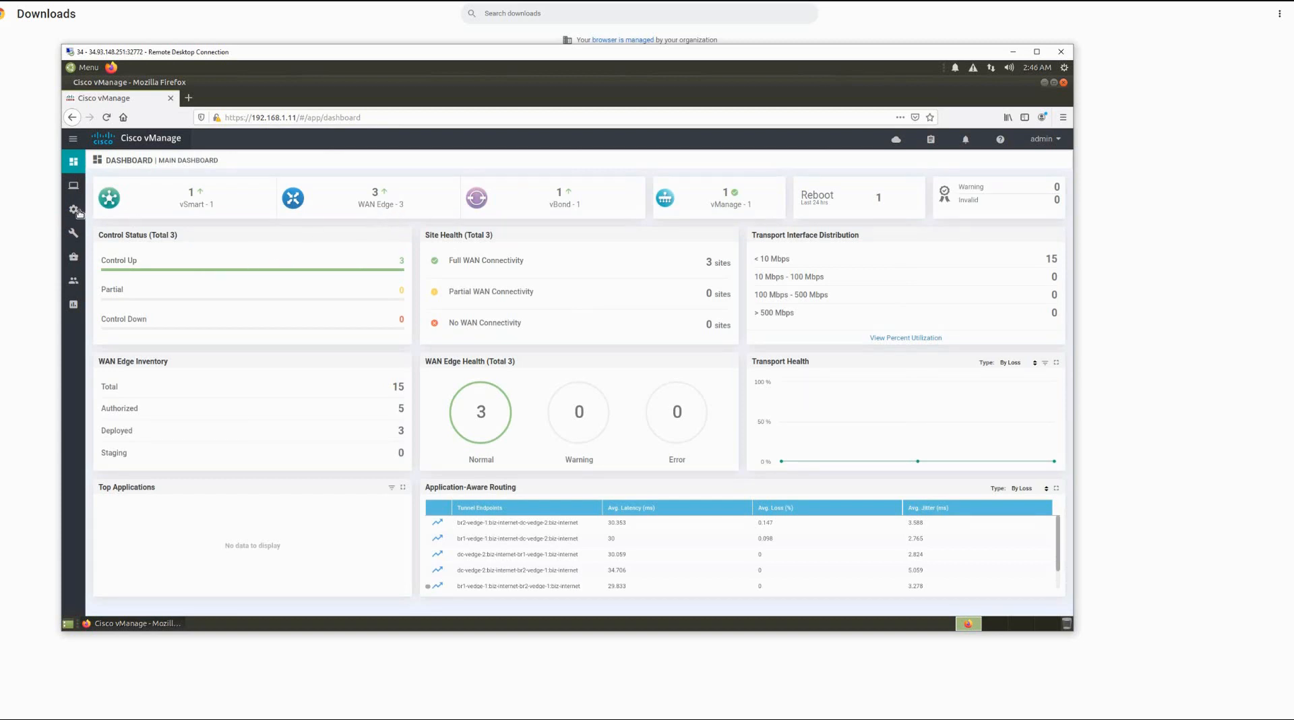
# Open the configuration templates page and show the feature templates.
pyautogui.moveTo(75, 211)
pyautogui.click(124, 328)
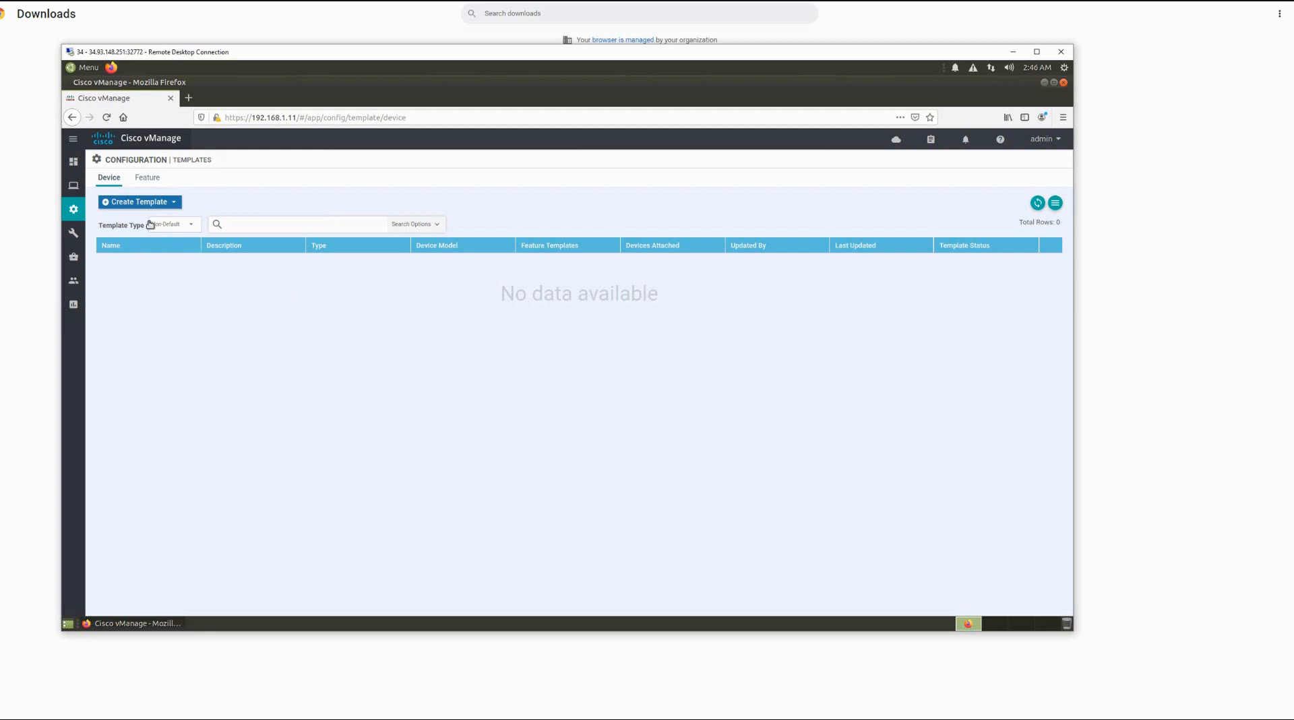
pyautogui.click(149, 178)
pyautogui.click(157, 178)
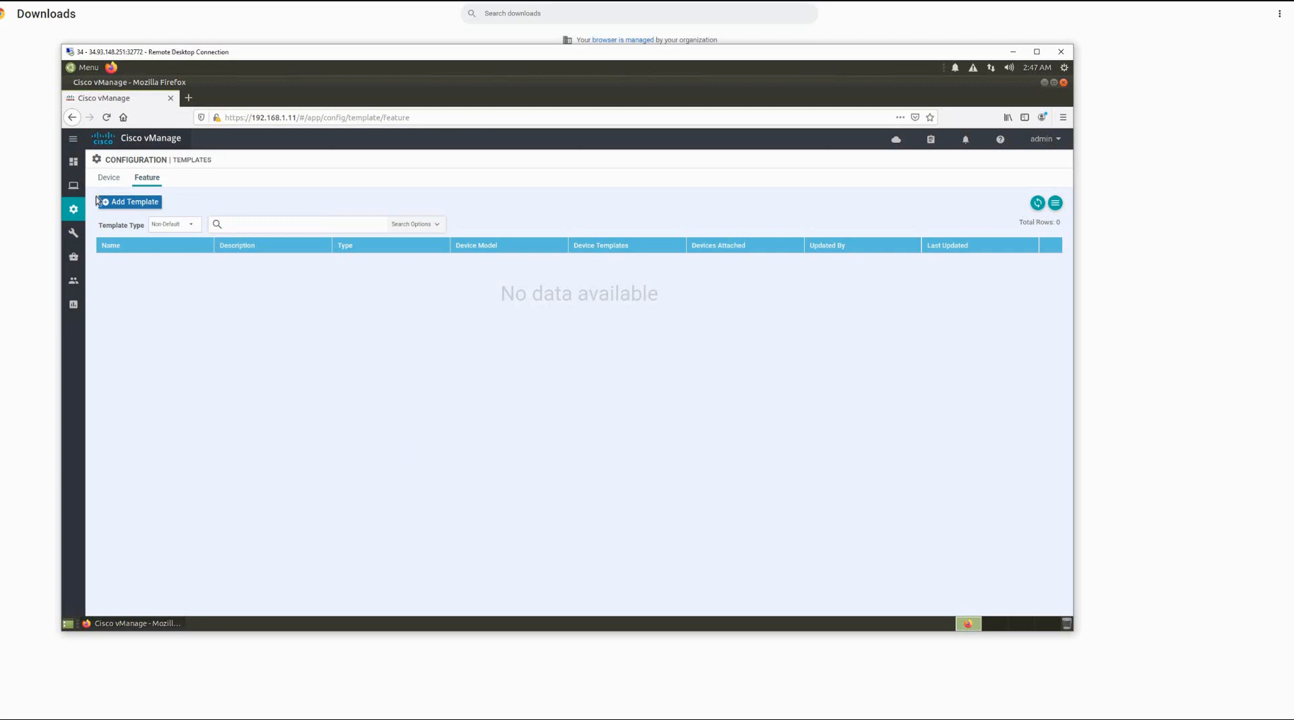
# Sketch a circled BR-2-E1 beside the vManage window with a line above and below it, and point arrows at both sides.
pyautogui.click(8, 364)
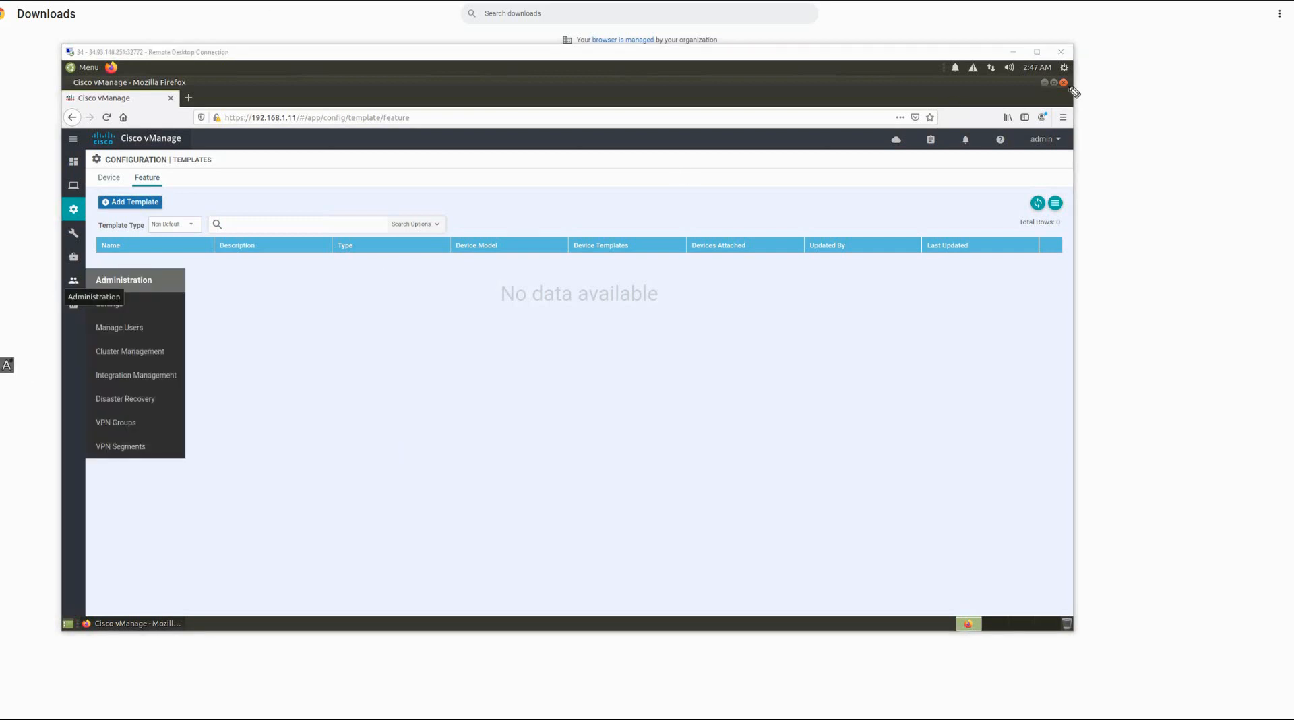
pyautogui.moveTo(1176, 177)
pyautogui.mouseDown()
pyautogui.moveTo(1181, 214)
pyautogui.moveTo(1188, 182)
pyautogui.moveTo(1155, 191)
pyautogui.moveTo(1158, 208)
pyautogui.moveTo(1179, 191)
pyautogui.moveTo(1181, 203)
pyautogui.moveTo(1225, 199)
pyautogui.moveTo(1181, 284)
pyautogui.moveTo(1181, 350)
pyautogui.mouseUp()
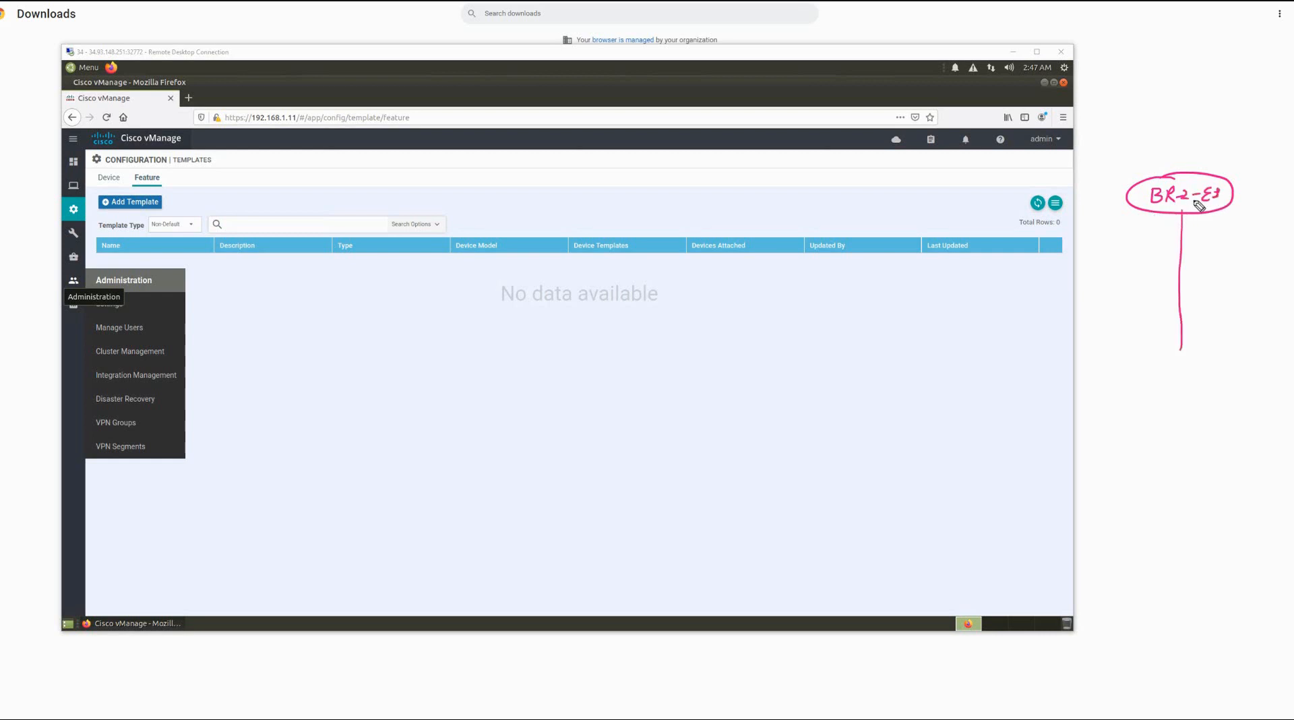
pyautogui.moveTo(1182, 216); pyautogui.dragTo(1148, 237)
pyautogui.moveTo(1185, 86); pyautogui.dragTo(1177, 174)
pyautogui.moveTo(1104, 156); pyautogui.dragTo(1136, 161)
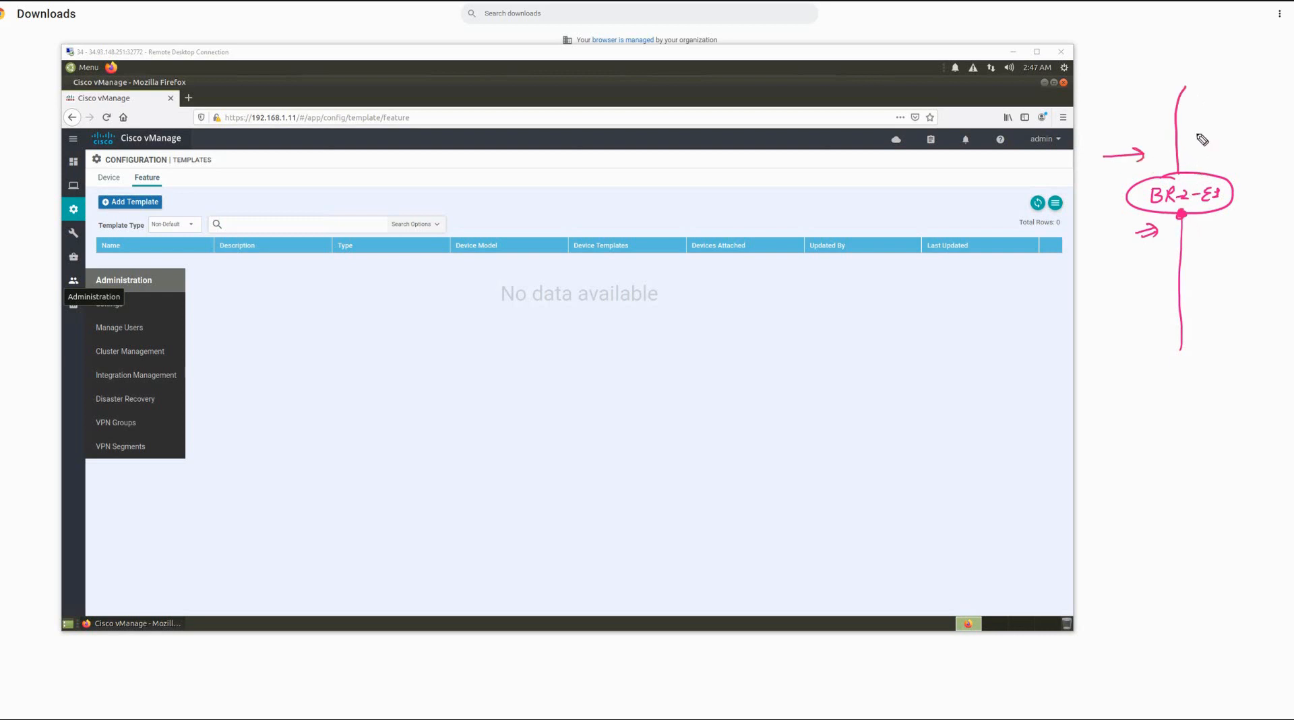
pyautogui.moveTo(1202, 108); pyautogui.dragTo(1189, 121)
# Enclose the BR-2-E1 sketch in curly braces, and label its upper line VPN and its lower line VPN-10, underlined.
pyautogui.moveTo(1120, 66)
pyautogui.mouseDown()
pyautogui.moveTo(1099, 158)
pyautogui.moveTo(1118, 330)
pyautogui.mouseUp()
pyautogui.moveTo(1235, 75)
pyautogui.mouseDown()
pyautogui.moveTo(1251, 101)
pyautogui.moveTo(1248, 299)
pyautogui.mouseUp()
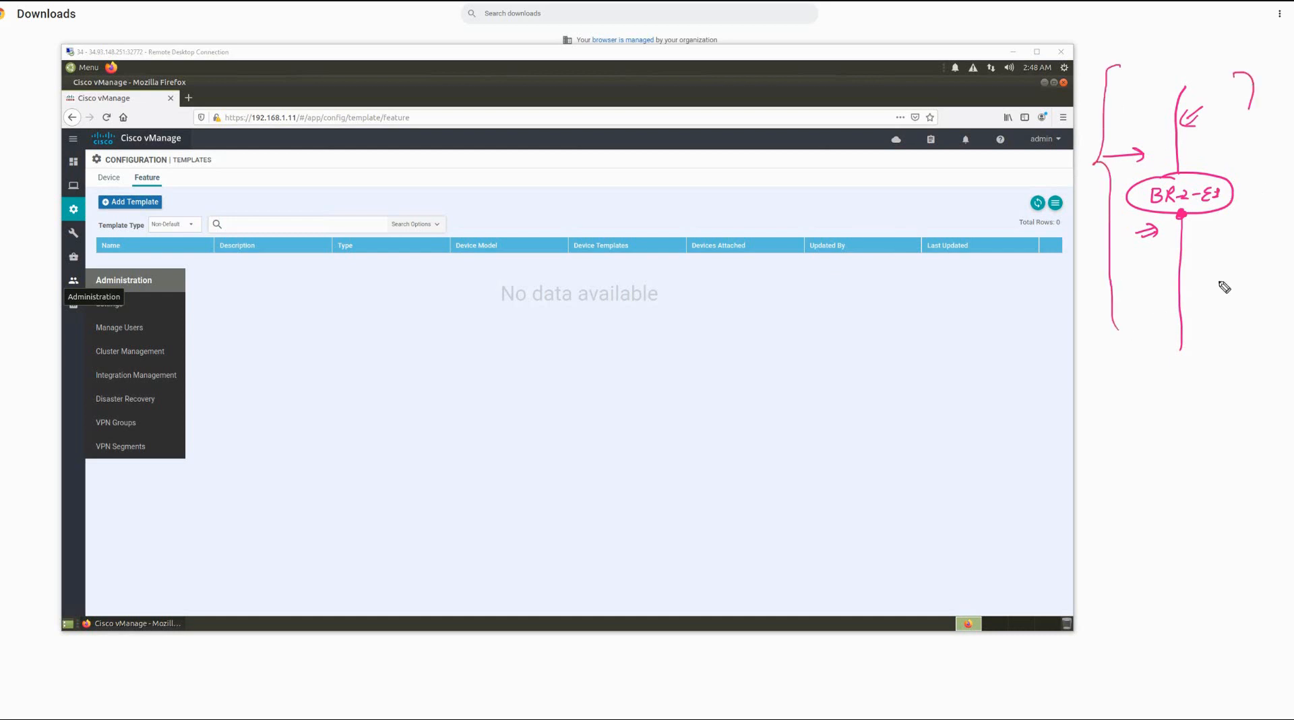
pyautogui.moveTo(1203, 130); pyautogui.dragTo(1235, 129)
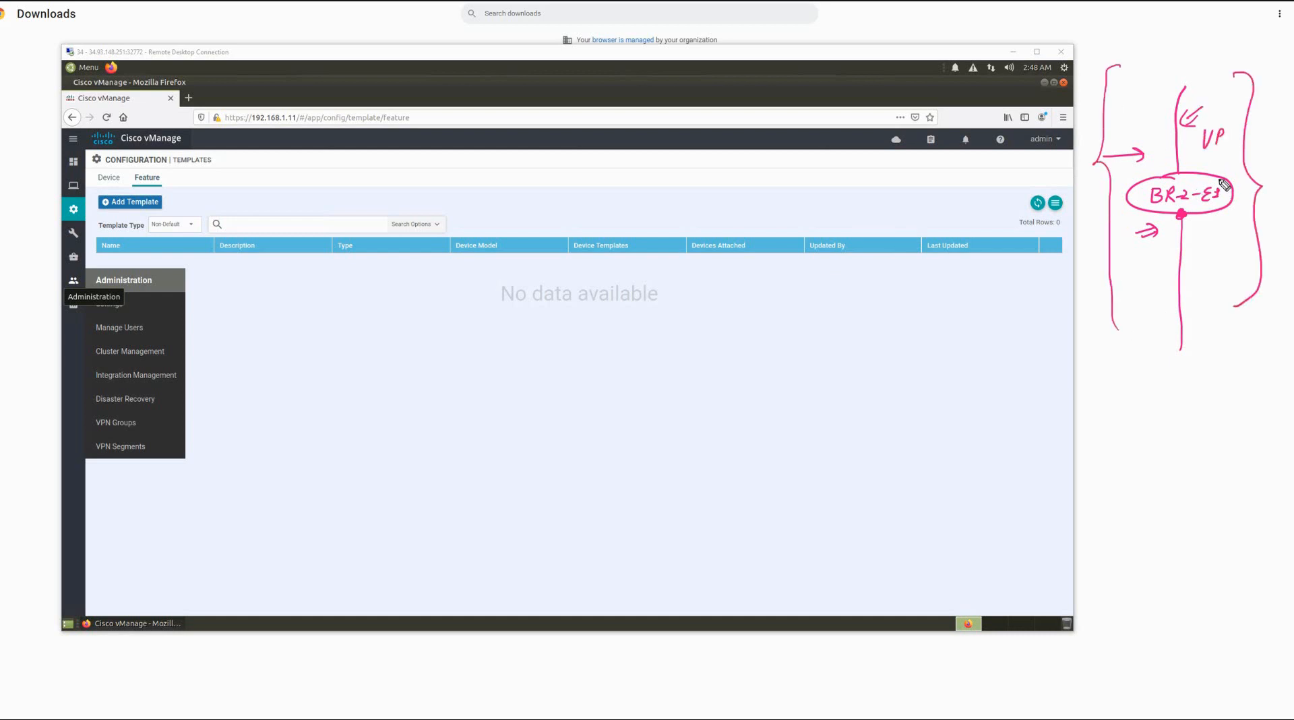
pyautogui.moveTo(1202, 232); pyautogui.dragTo(1239, 243)
pyautogui.moveTo(1248, 225); pyautogui.dragTo(1236, 253)
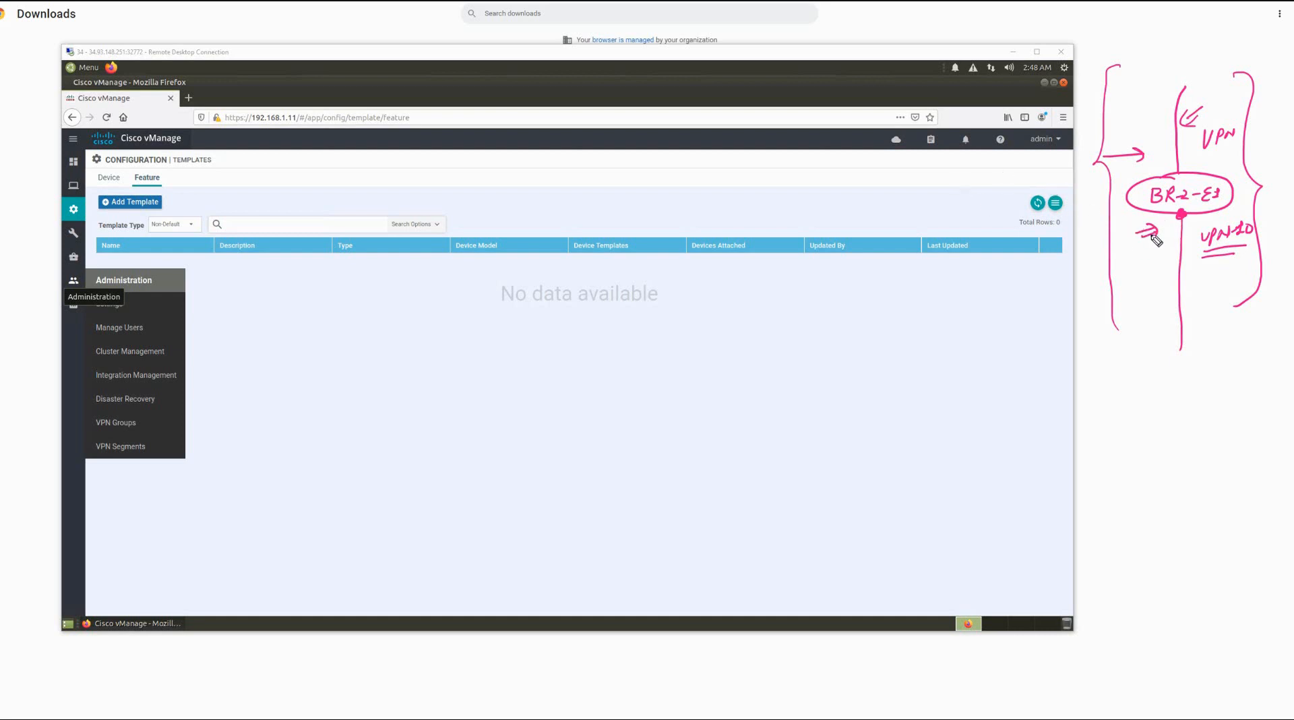
# Mark the lower line of the sketch with a double arrow and a crossing arrow, and underline the VPN and VPN-10 labels.
pyautogui.moveTo(1141, 272); pyautogui.dragTo(1162, 267)
pyautogui.moveTo(1147, 279); pyautogui.dragTo(1165, 274)
pyautogui.moveTo(1224, 315)
pyautogui.mouseDown()
pyautogui.moveTo(1120, 352)
pyautogui.moveTo(1132, 352)
pyautogui.mouseUp()
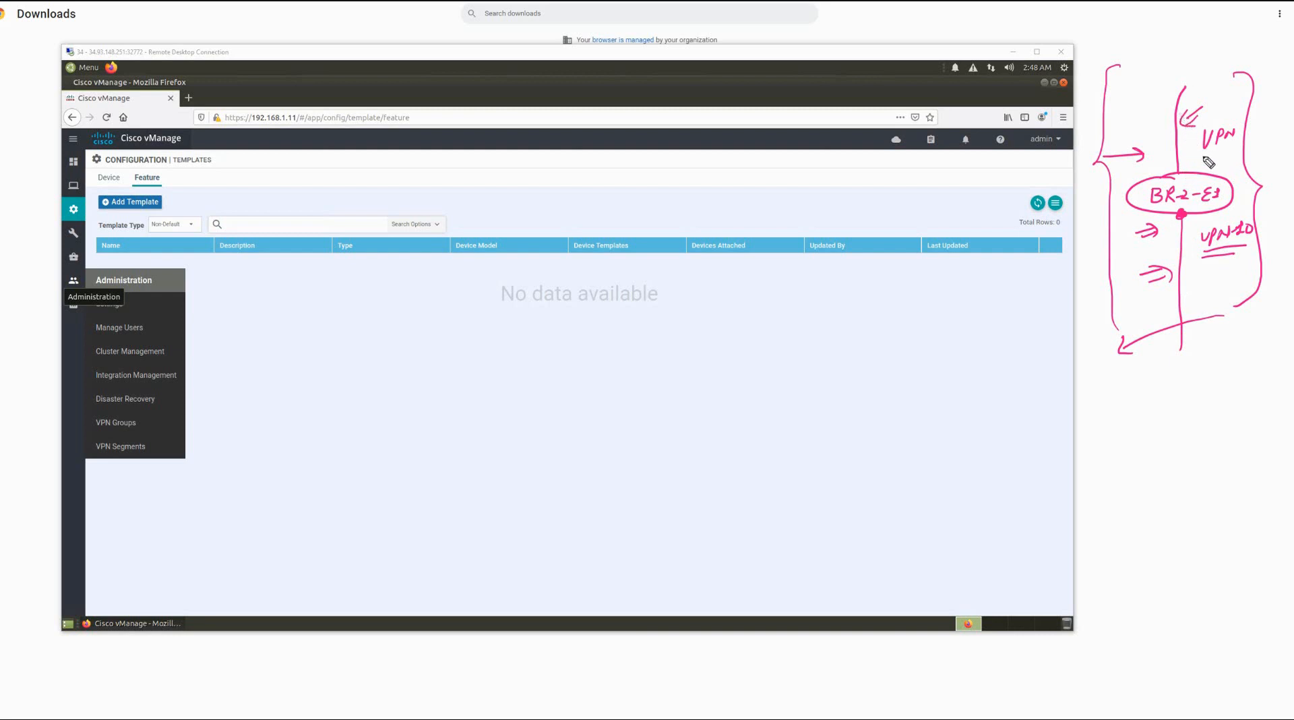
pyautogui.moveTo(1204, 156); pyautogui.dragTo(1234, 151)
pyautogui.moveTo(1205, 256); pyautogui.dragTo(1235, 249)
pyautogui.moveTo(1211, 263); pyautogui.dragTo(1237, 255)
# Start a new device template built from feature templates.
pyautogui.click(104, 180)
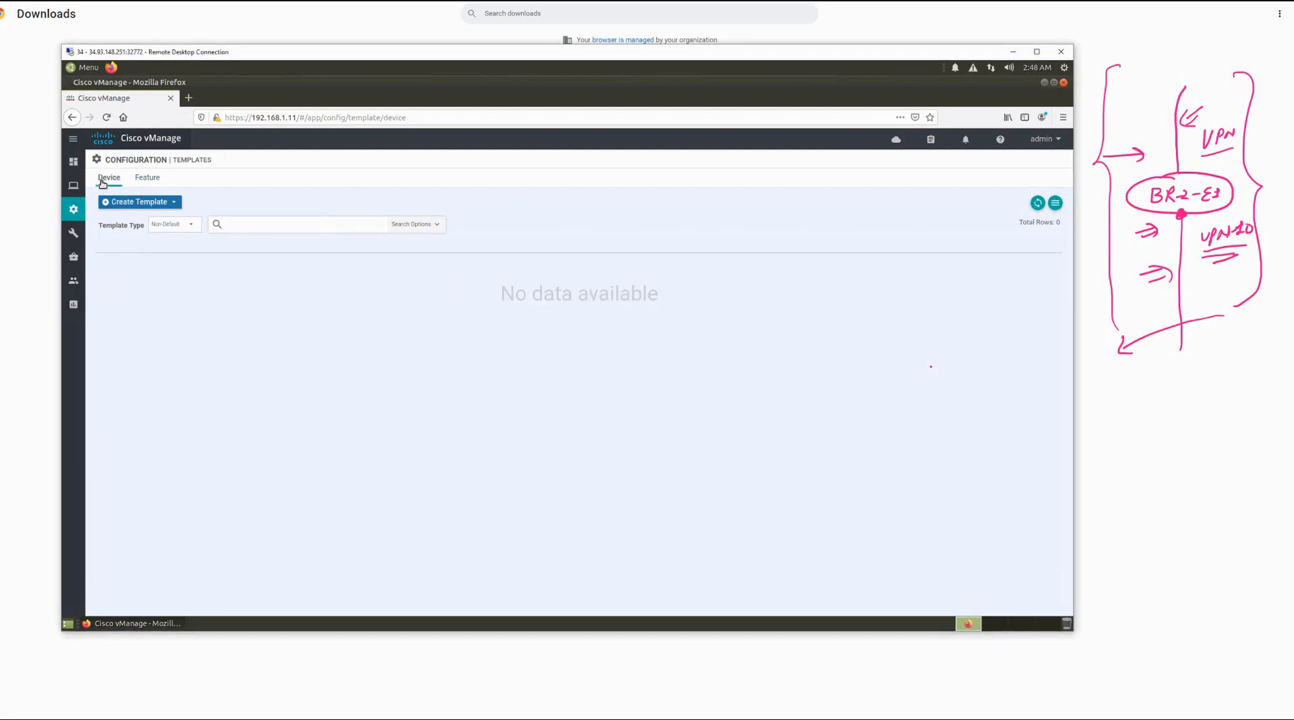
pyautogui.click(151, 208)
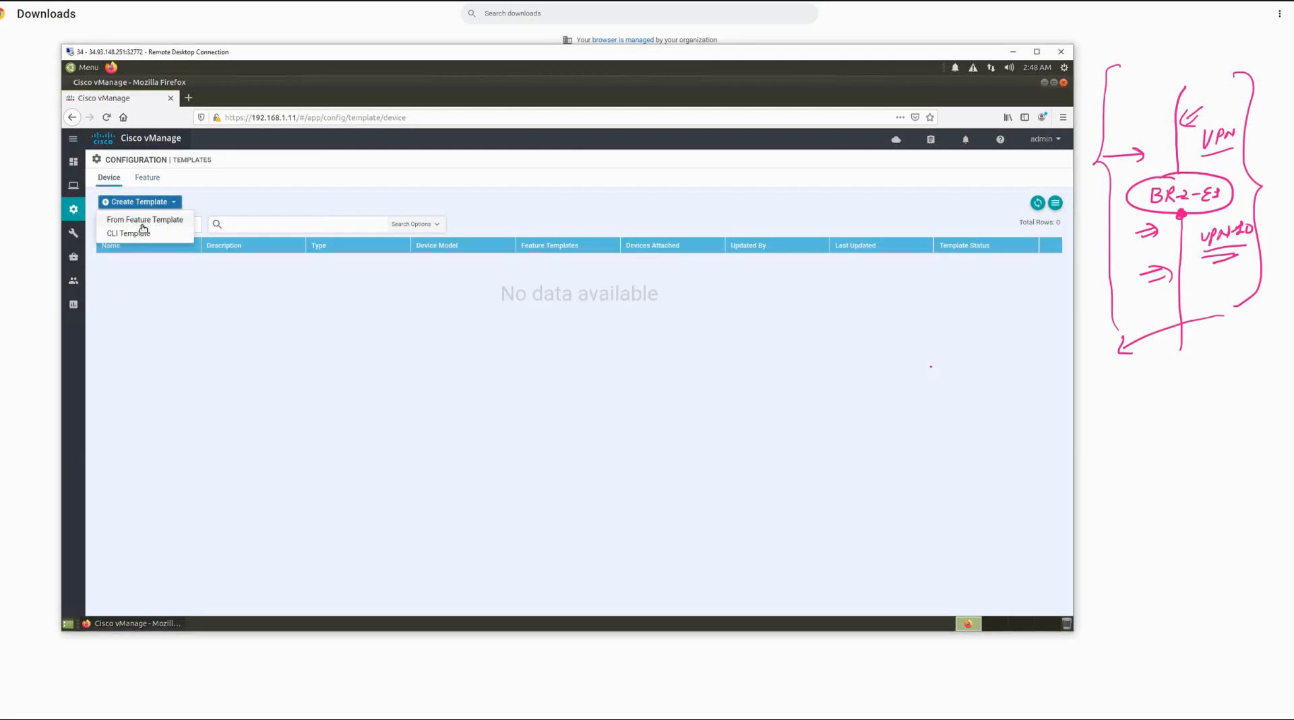
pyautogui.click(144, 224)
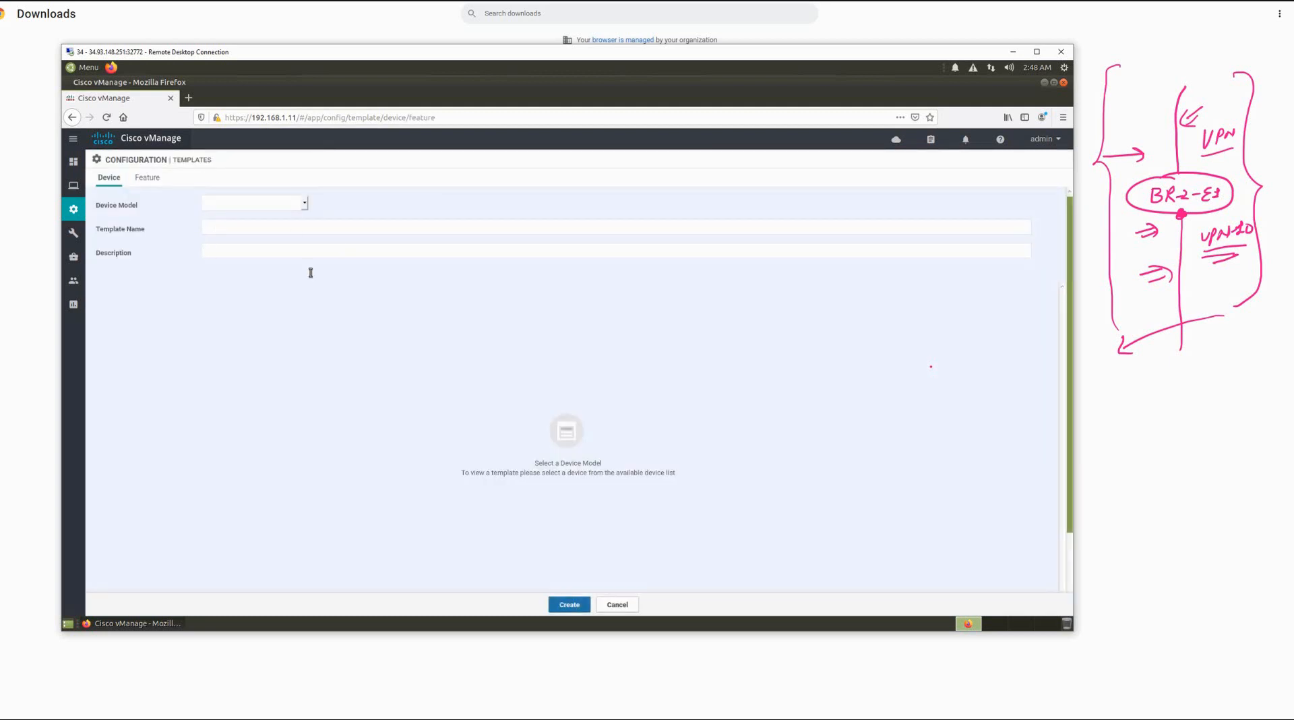
# Set the new template's device model to vEdge Cloud.
pyautogui.click(305, 205)
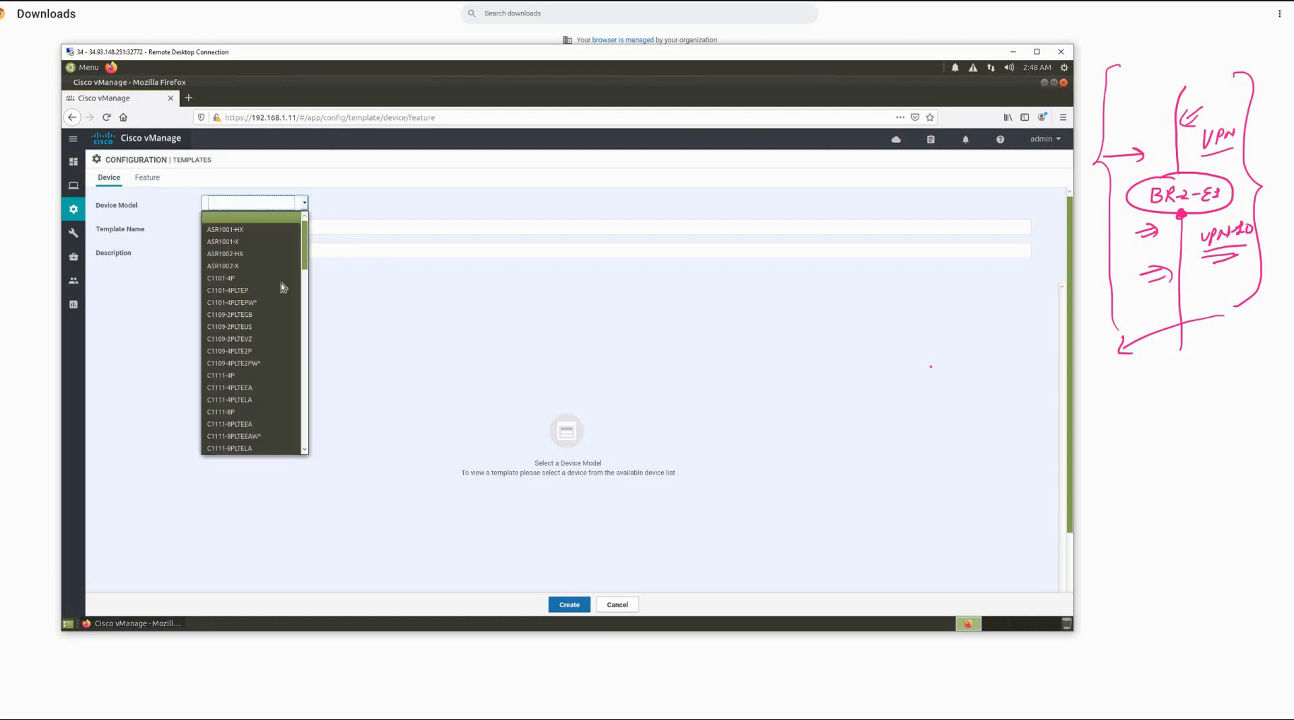
pyautogui.scroll(-15, 239, 336)
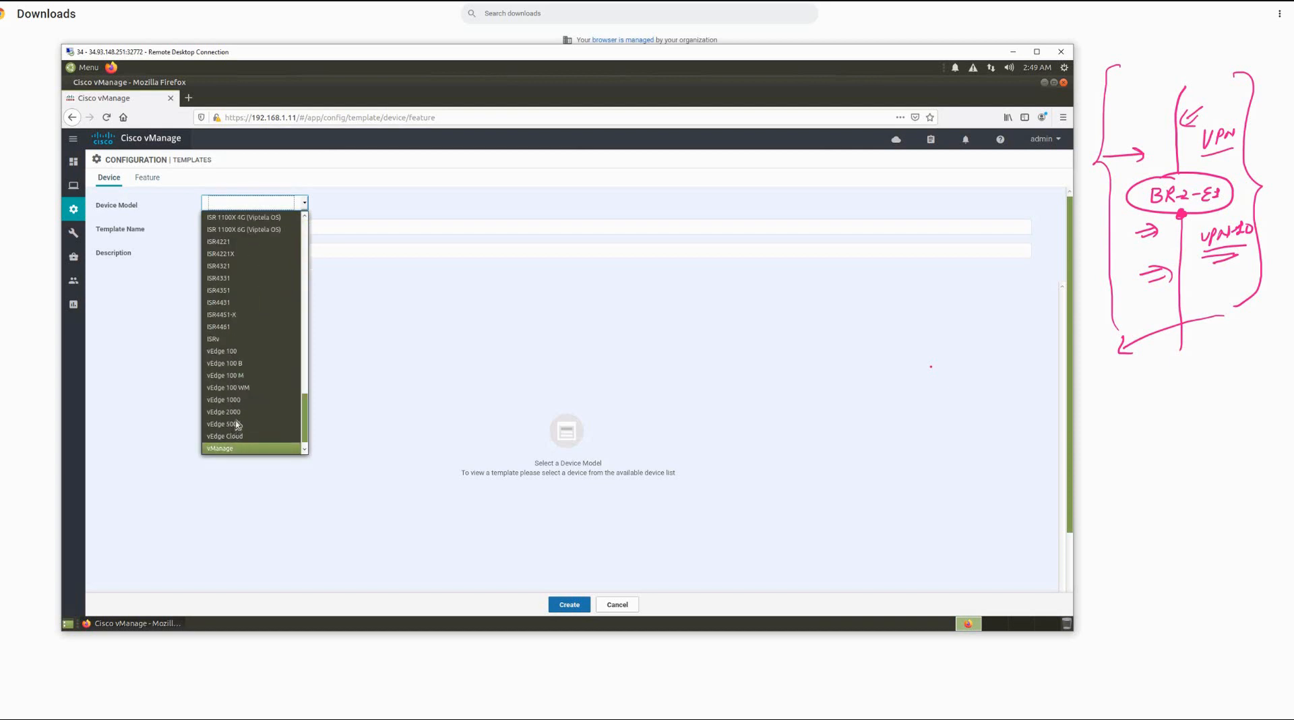
pyautogui.scroll(-1, 233, 430)
pyautogui.click(230, 425)
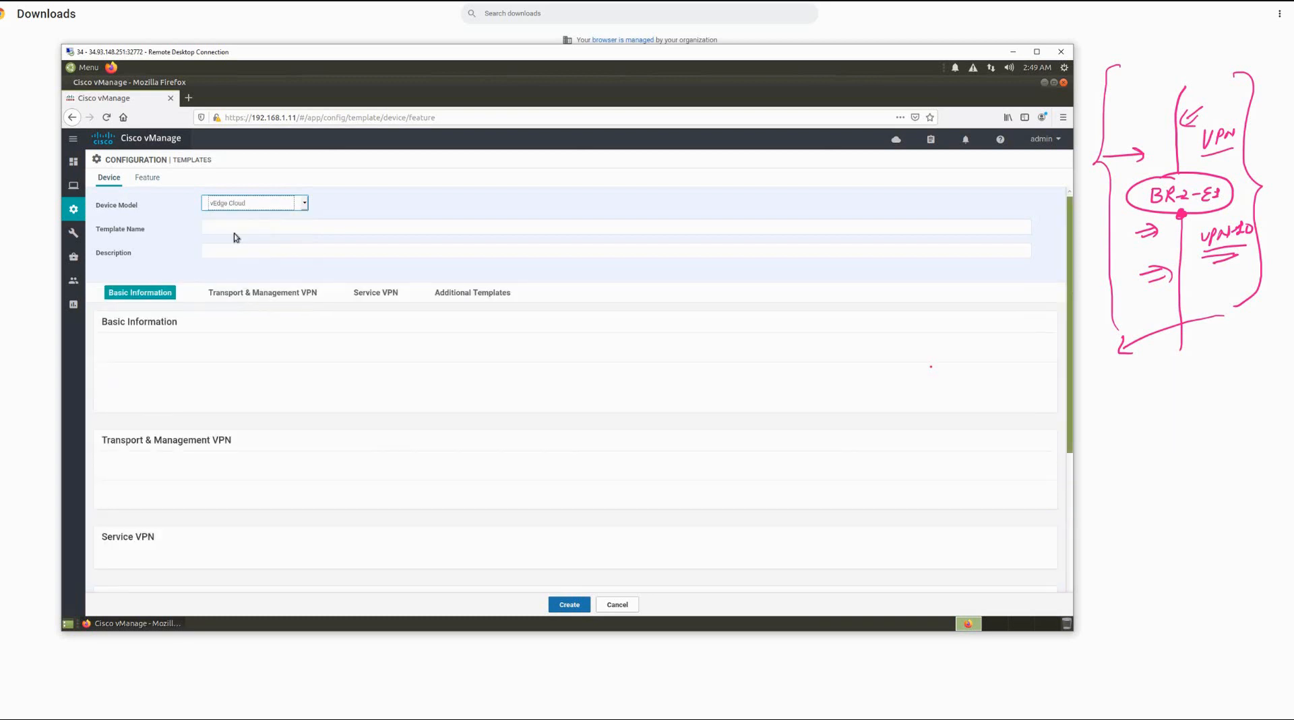
# Enter BR-2-Edges as the template name and reuse the same text as the description.
pyautogui.press('Tab')
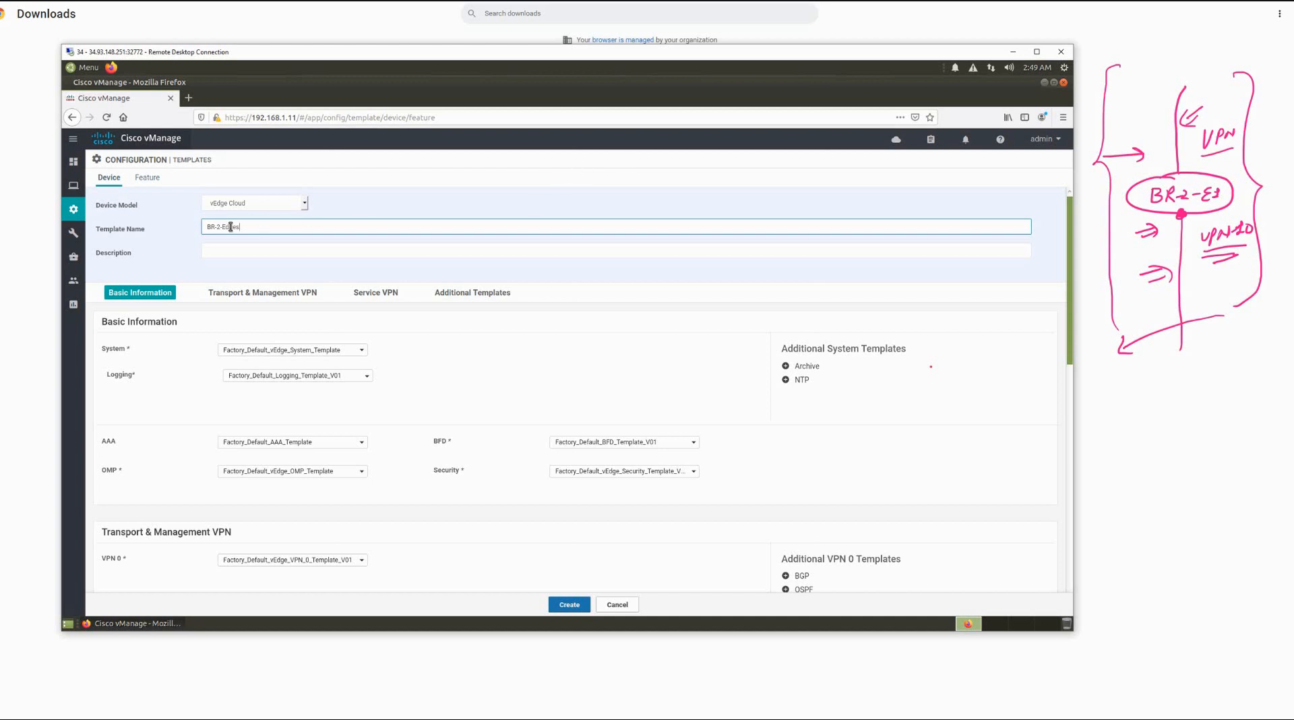
pyautogui.moveTo(240, 227); pyautogui.dragTo(201, 223)
pyautogui.hotkey('ctrl', 'c')
pyautogui.click(230, 246)
pyautogui.hotkey('ctrl', 'v')
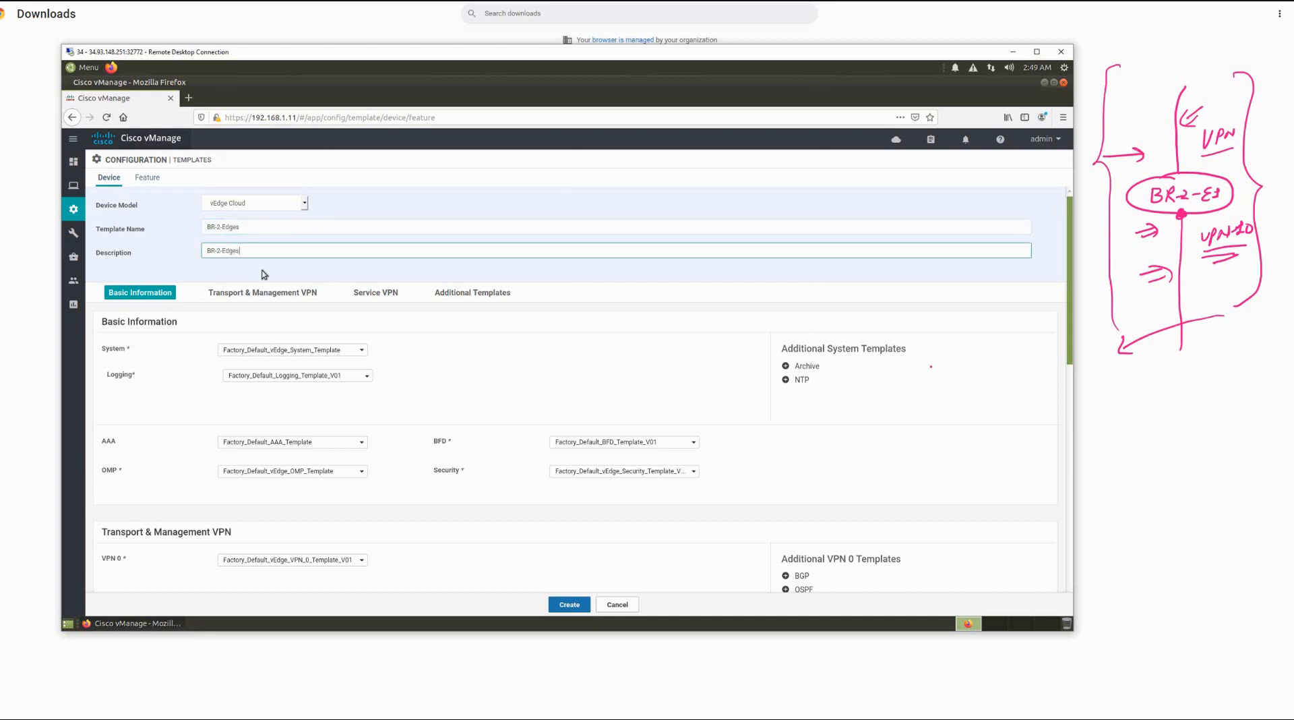
pyautogui.click(264, 273)
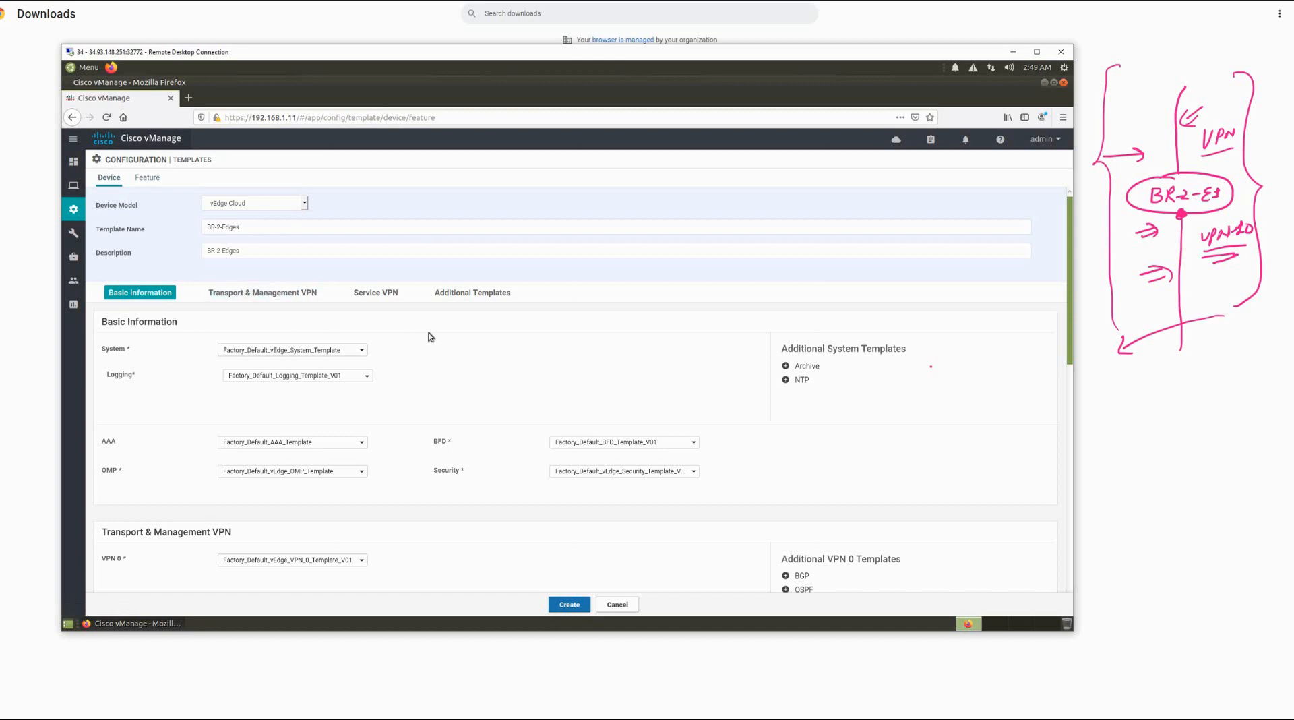
# Examine the device template's Basic Information, Transport & Management VPN and Service VPN sections and their assigned feature templates.
pyautogui.scroll(-2, 431, 336)
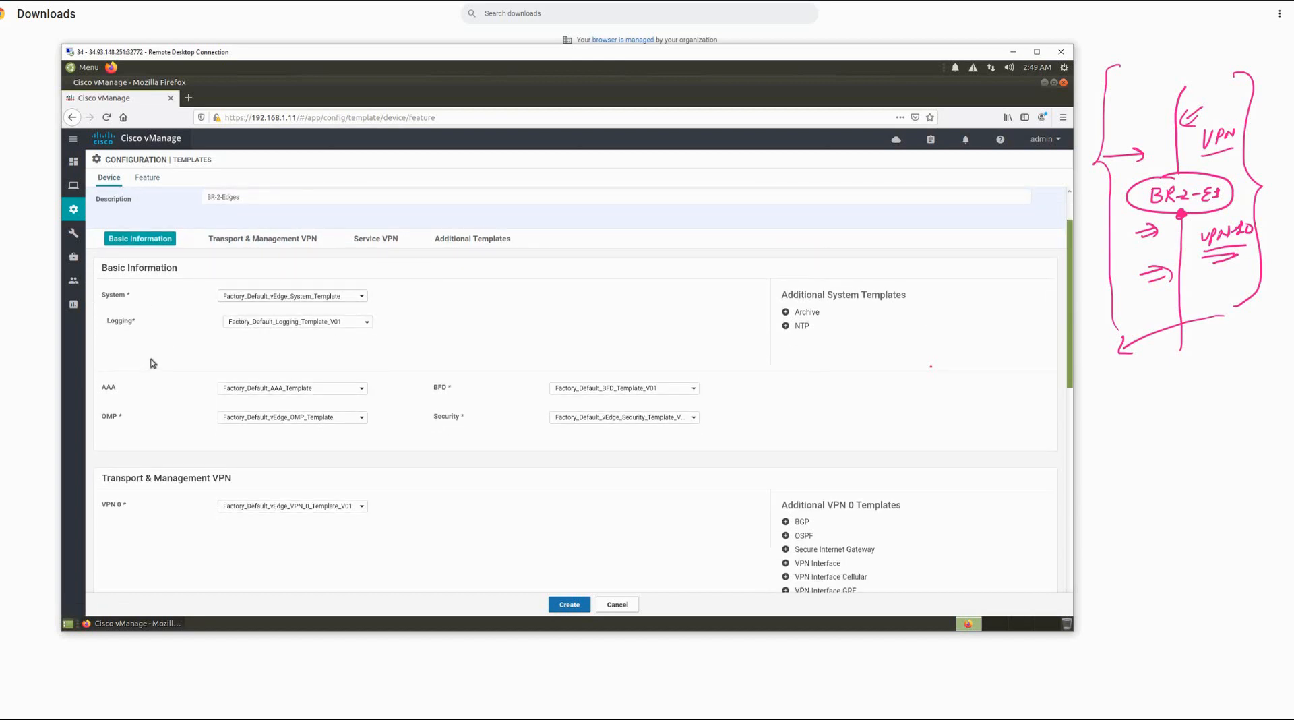
pyautogui.scroll(-1, 132, 457)
pyautogui.scroll(-2, 237, 462)
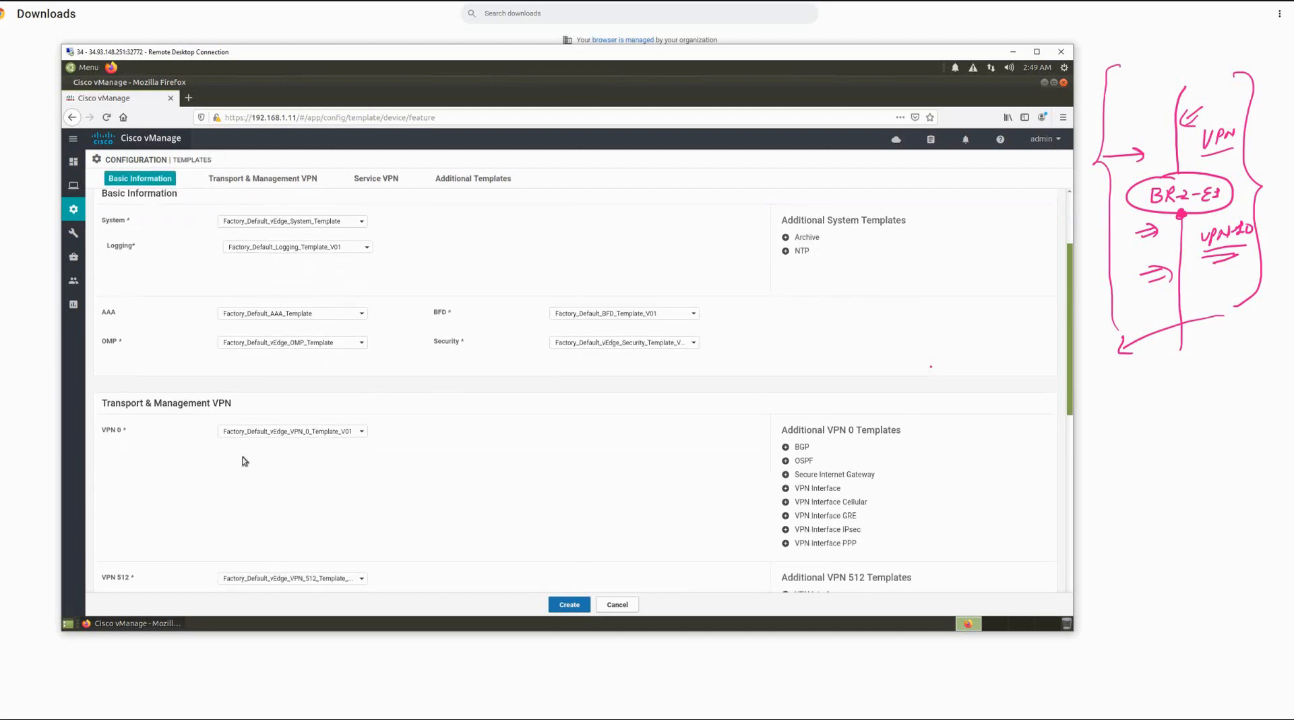
pyautogui.scroll(-2, 176, 465)
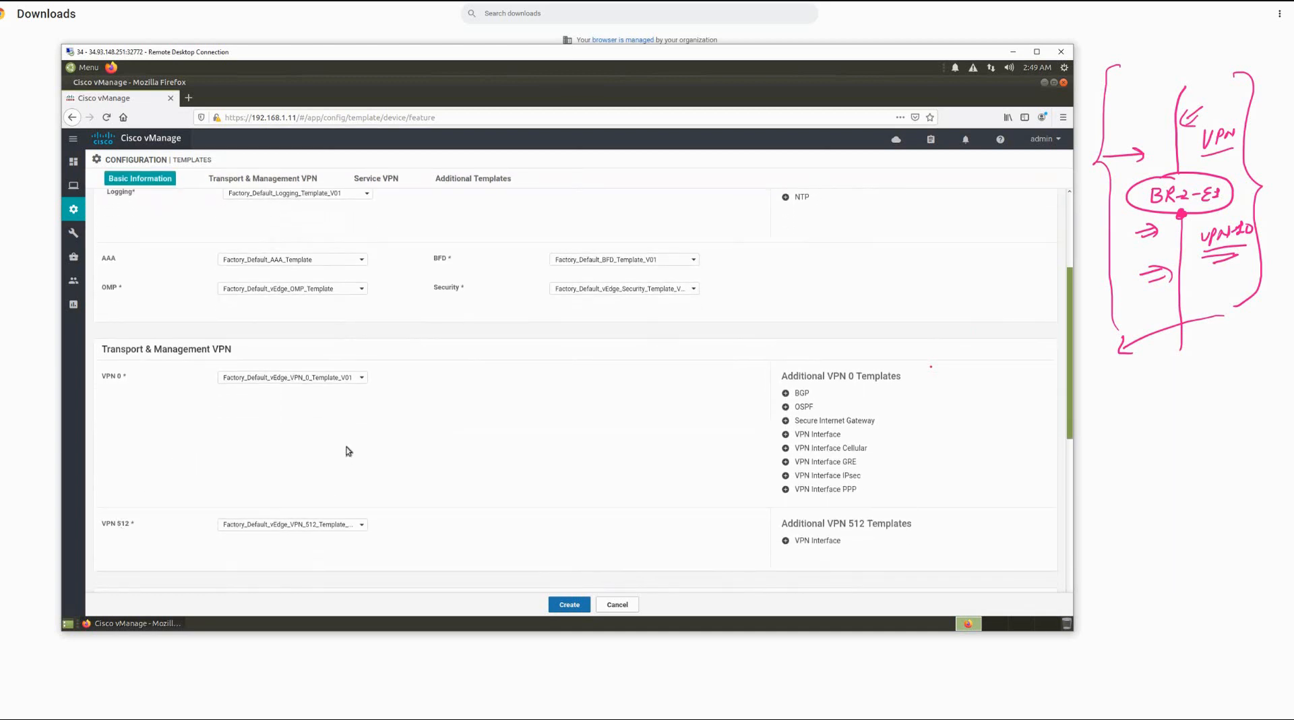
pyautogui.scroll(-2, 348, 448)
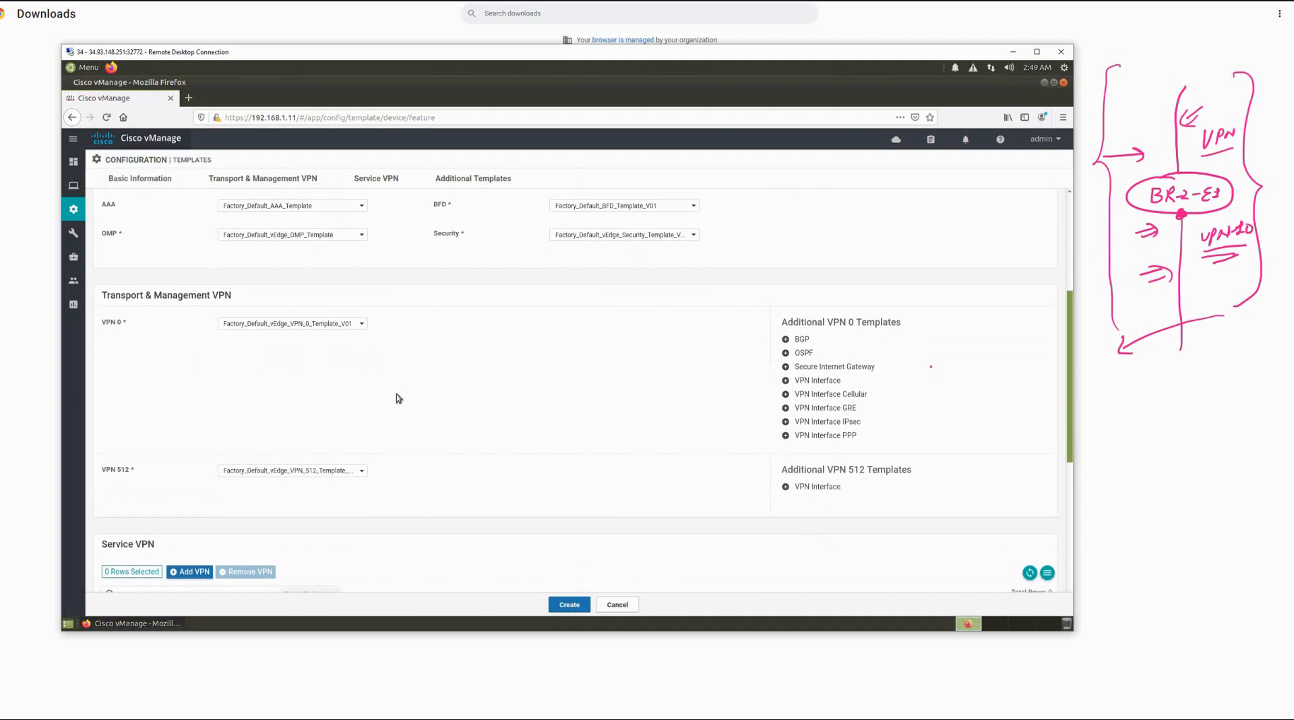
pyautogui.scroll(-3, 177, 464)
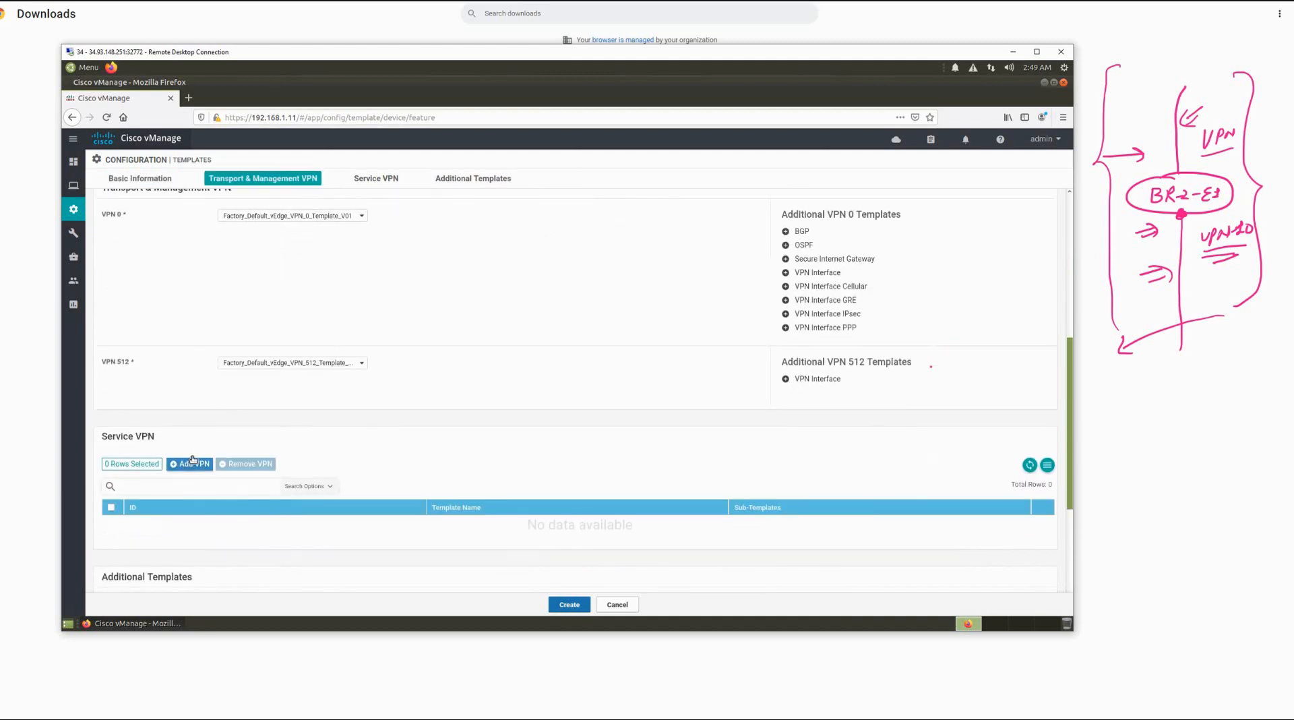
pyautogui.click(195, 460)
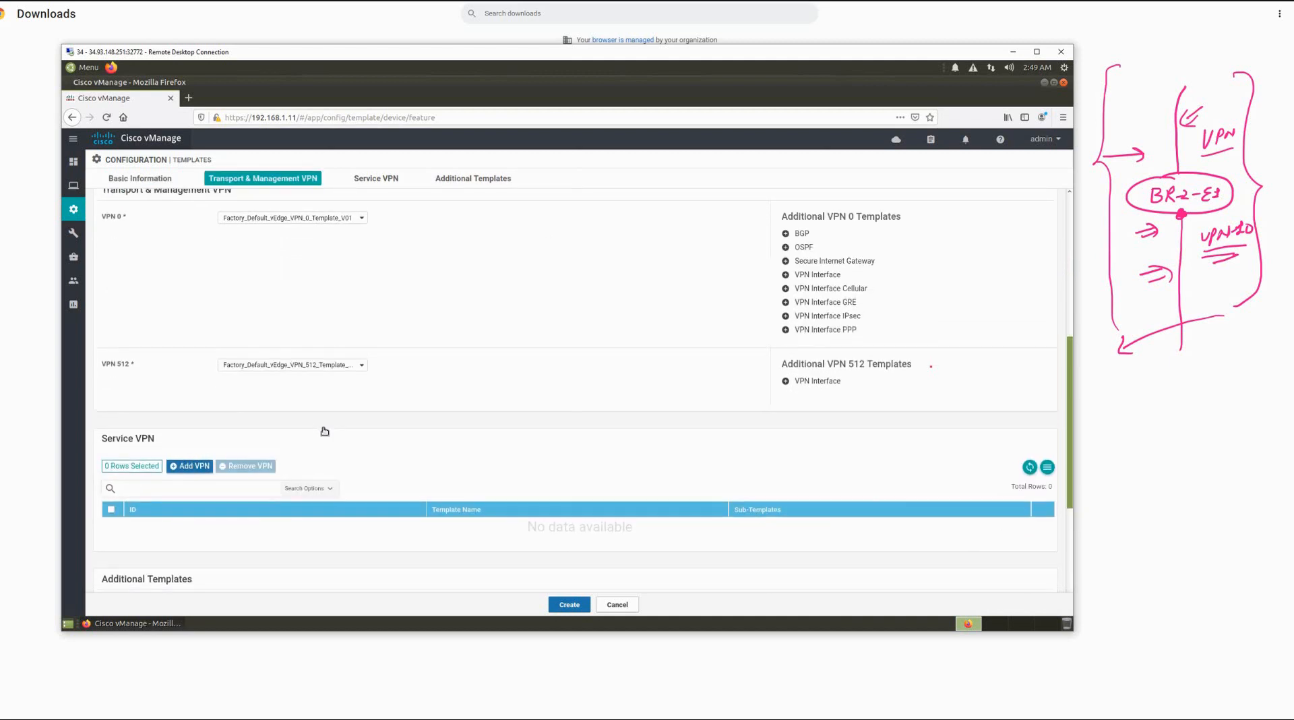
pyautogui.scroll(3, 322, 433)
pyautogui.scroll(-1, 325, 428)
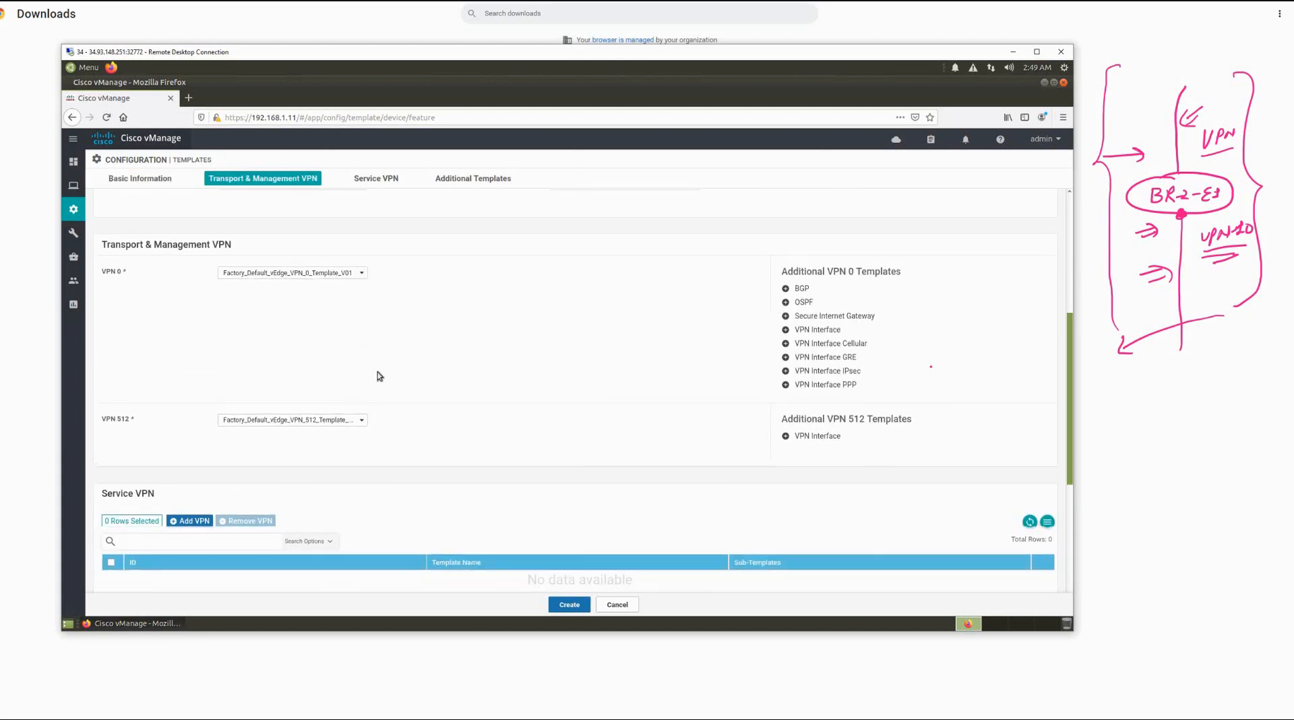
pyautogui.scroll(5, 377, 370)
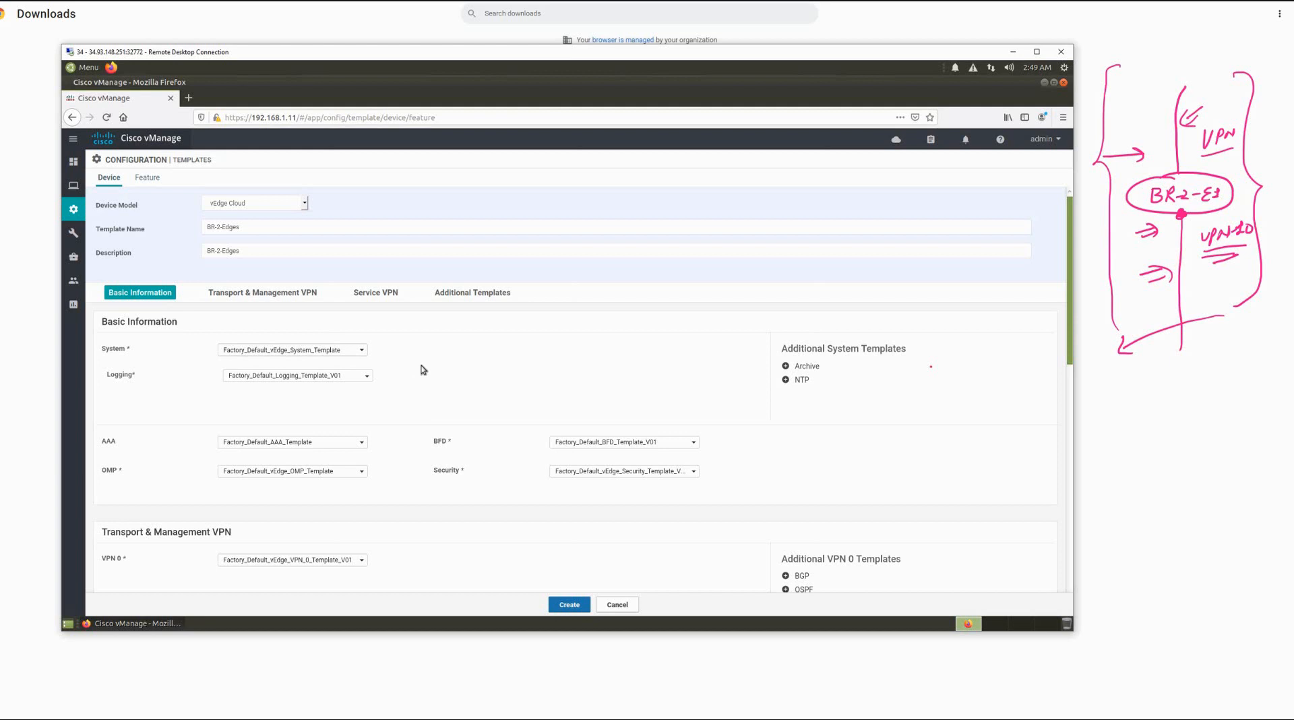
pyautogui.scroll(-2, 476, 451)
pyautogui.scroll(2, 379, 413)
# Change the template name and description to BR-2-Edge and create the device template.
pyautogui.click(250, 227)
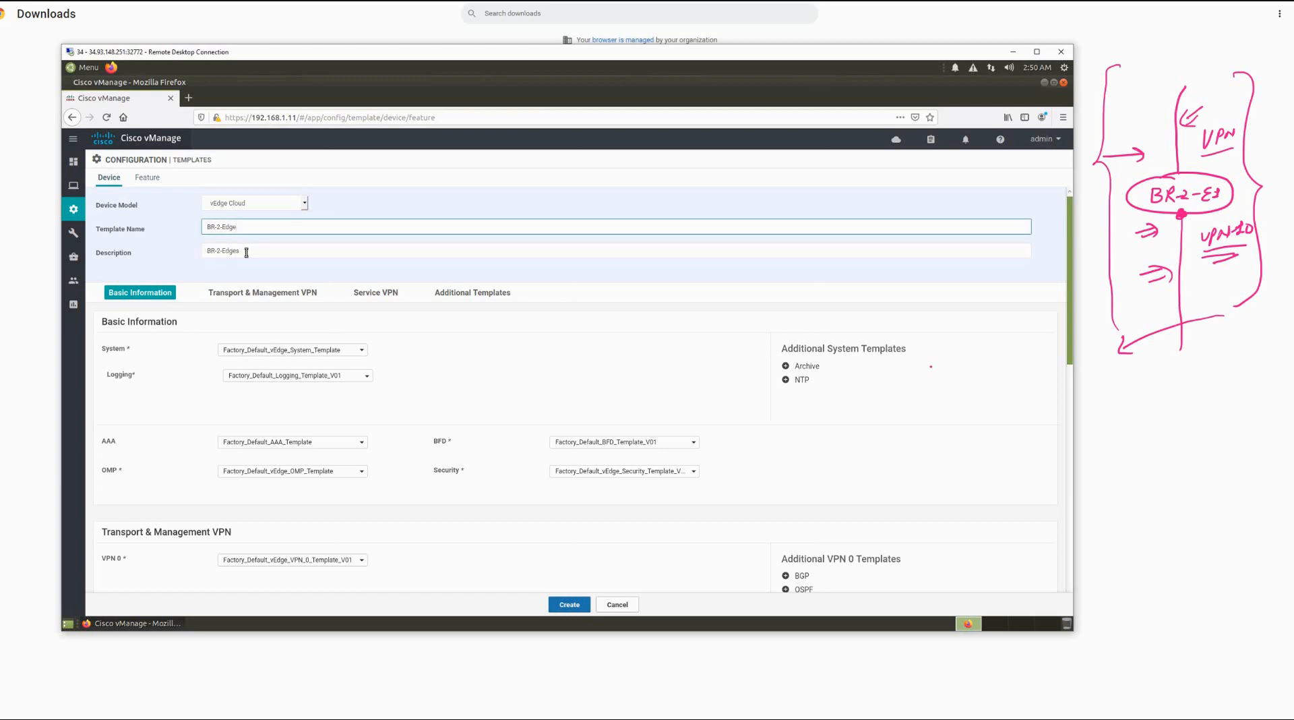
pyautogui.click(246, 252)
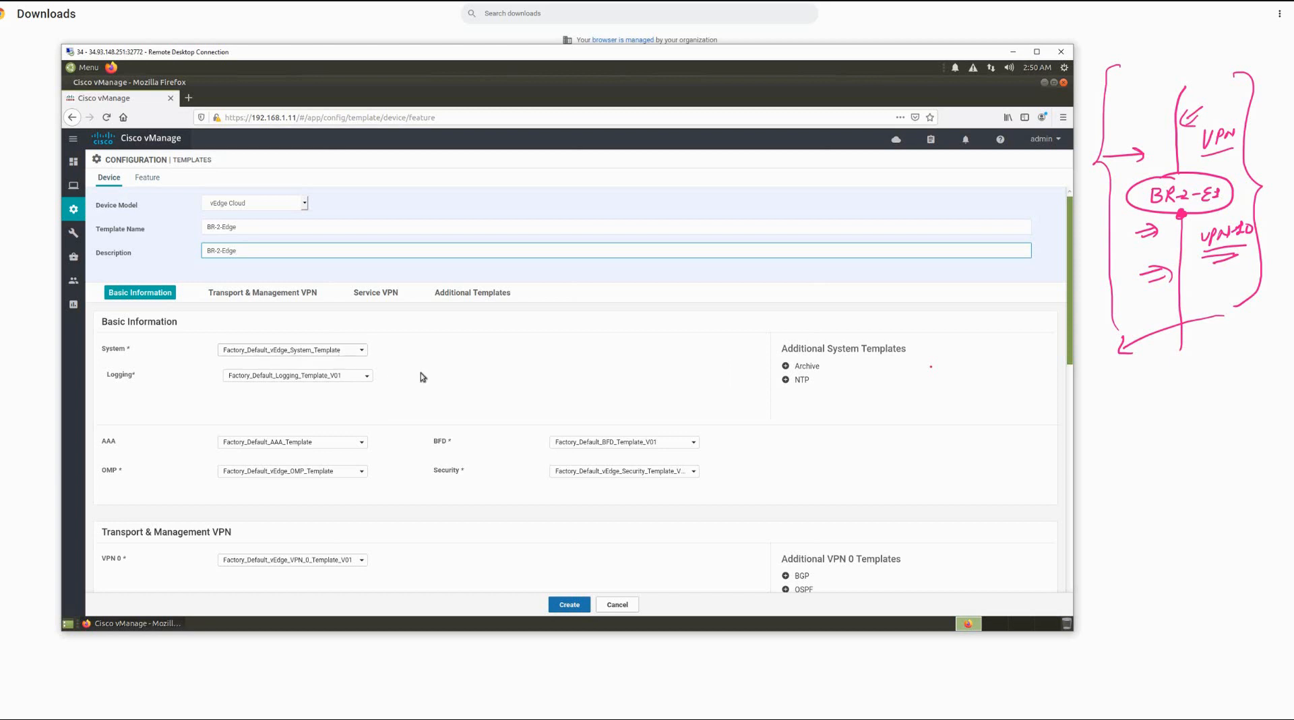
pyautogui.click(569, 604)
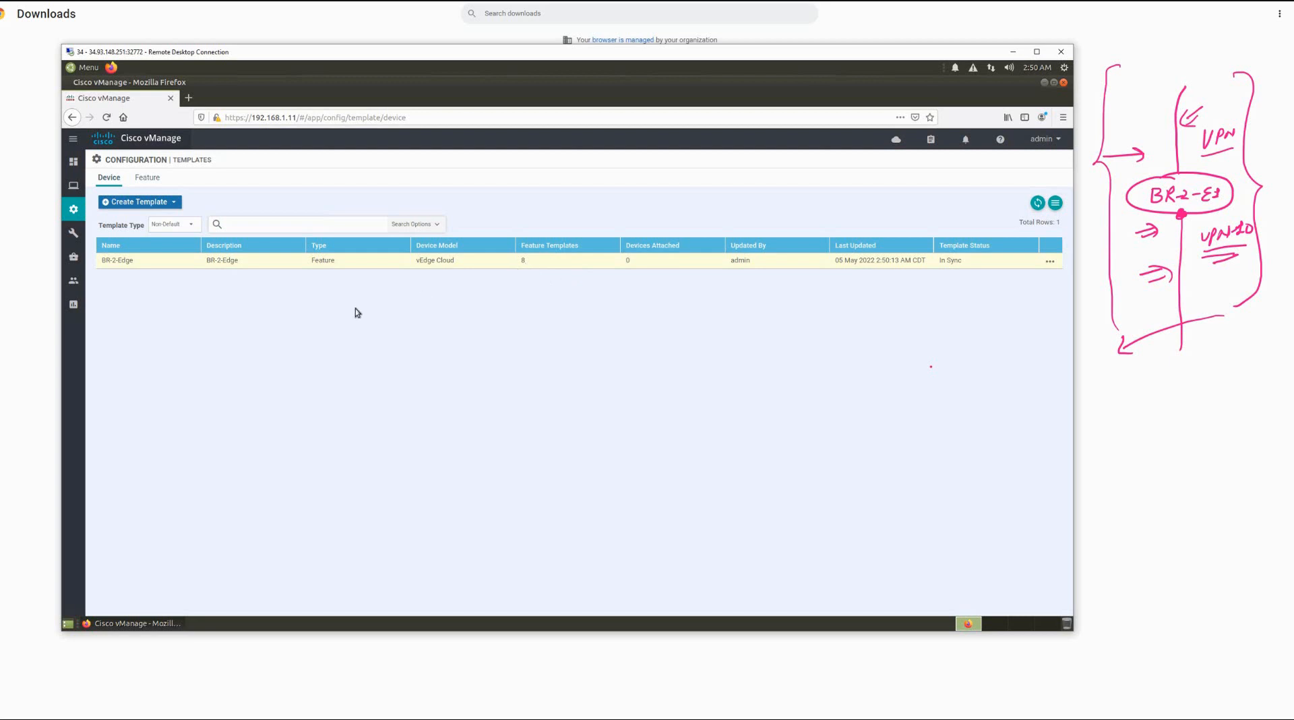
pyautogui.click(152, 206)
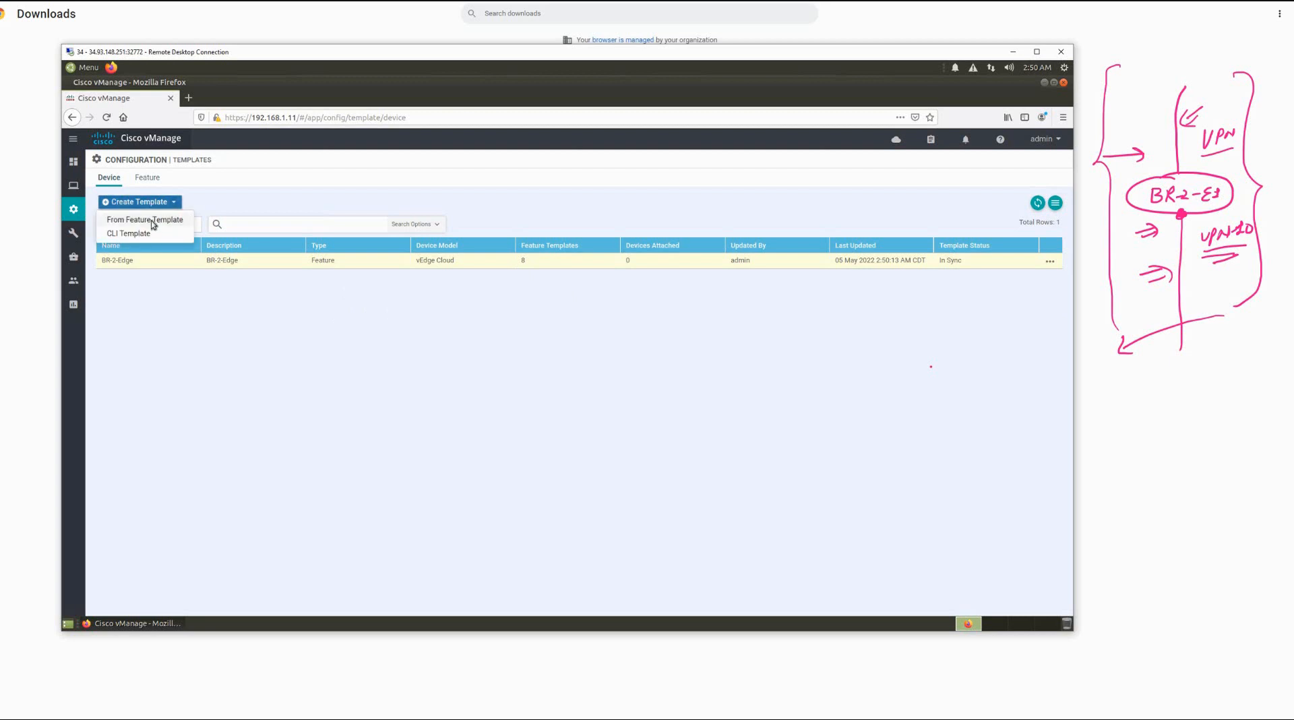
pyautogui.click(152, 223)
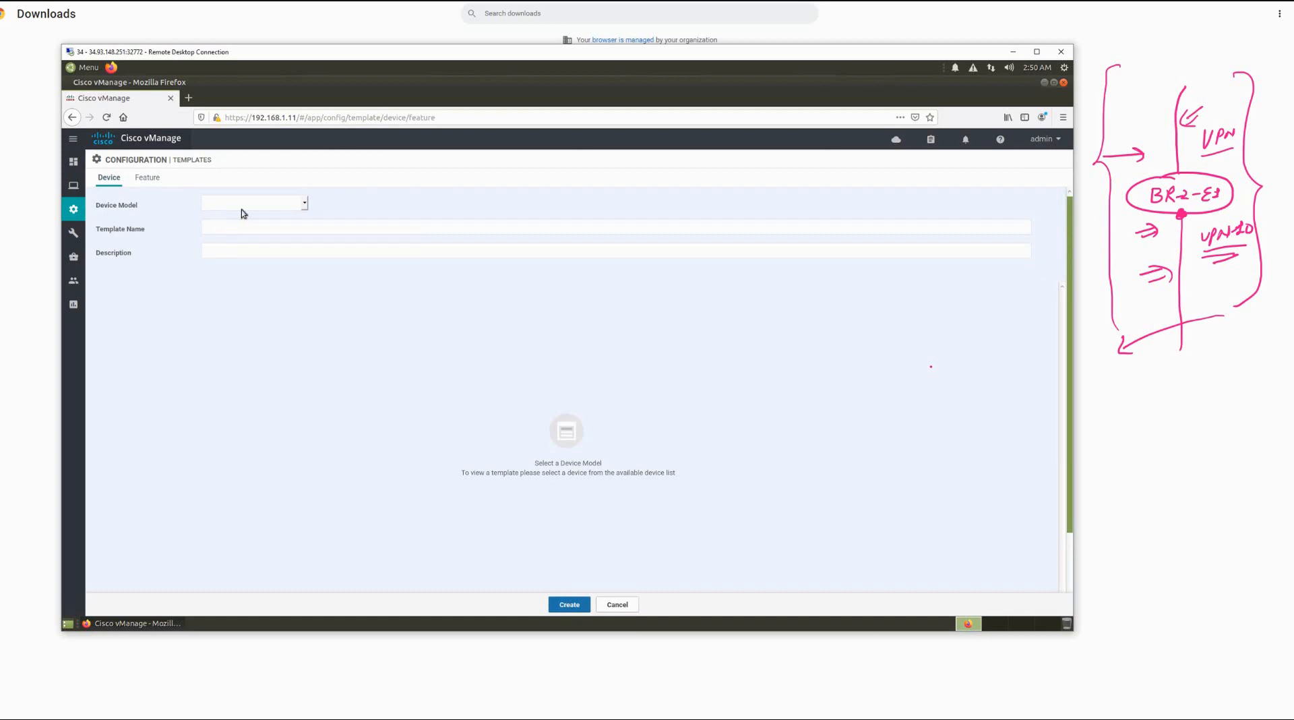
pyautogui.click(304, 210)
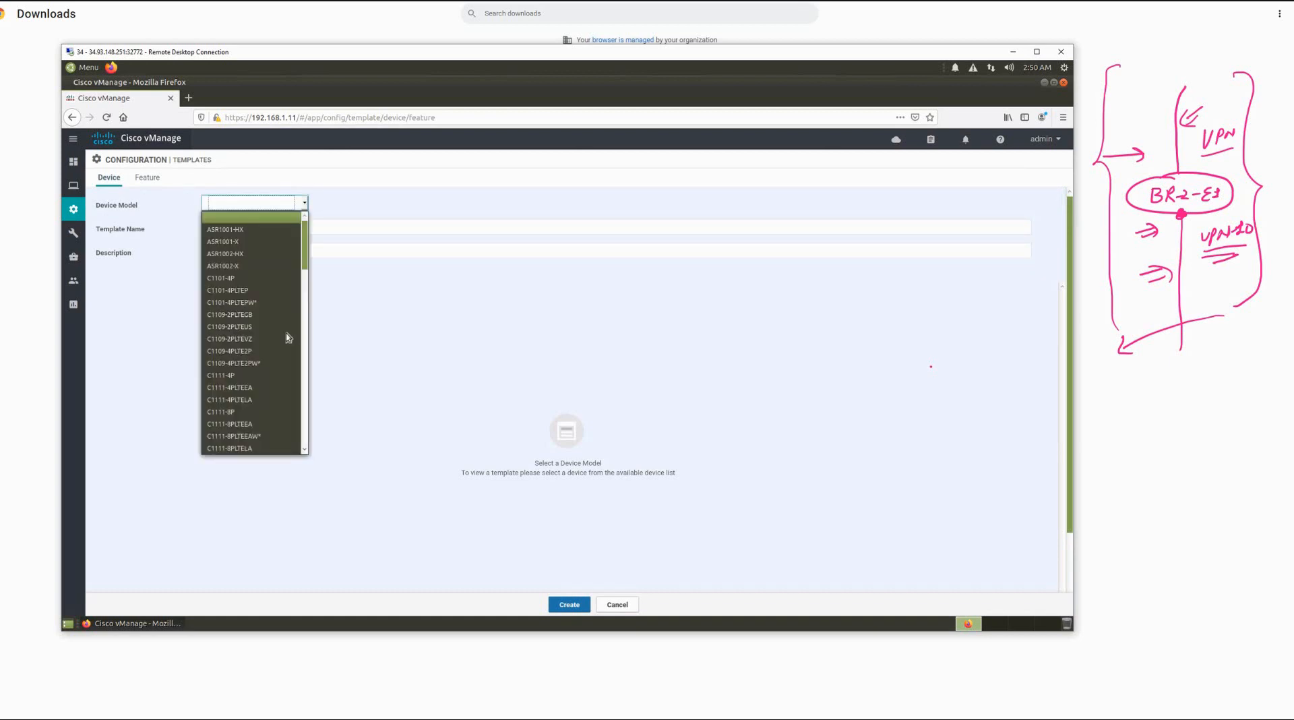
pyautogui.scroll(-5, 285, 333)
pyautogui.scroll(-10, 276, 362)
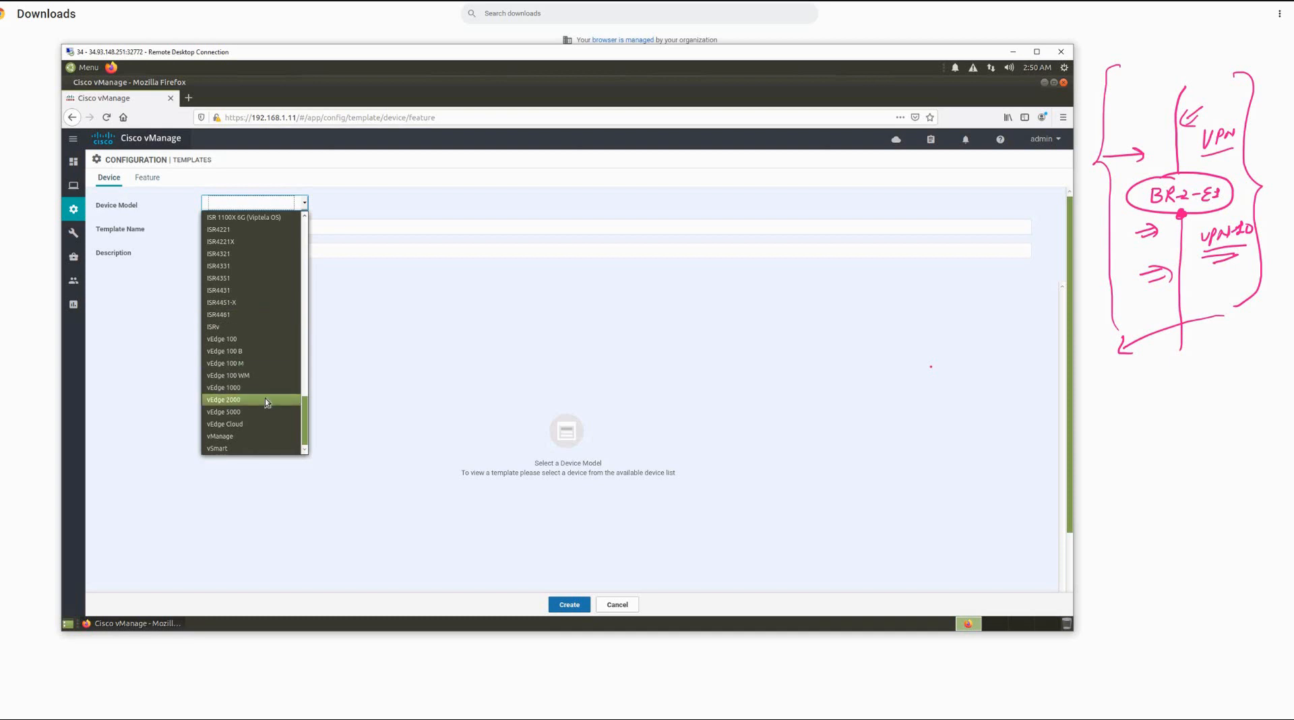
pyautogui.click(618, 607)
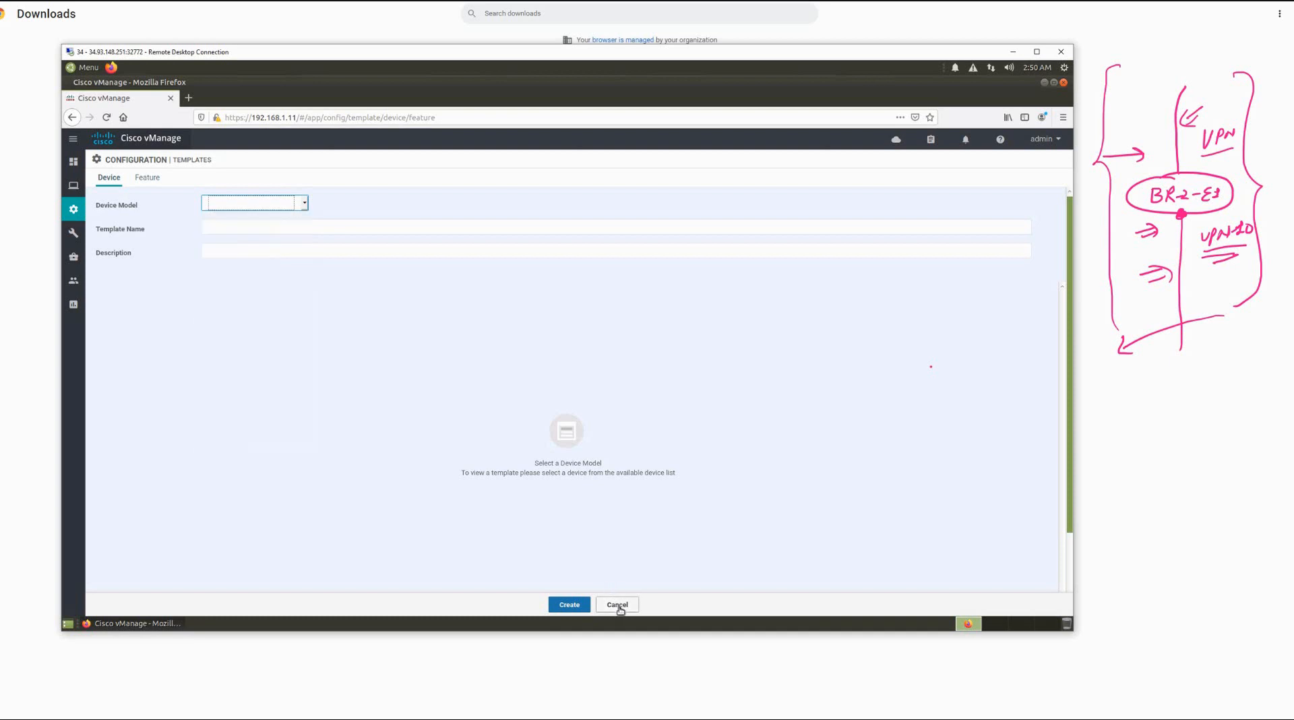
# Start a new System feature template for the vEdge Cloud model, filtering the device models by vedg.
pyautogui.click(153, 178)
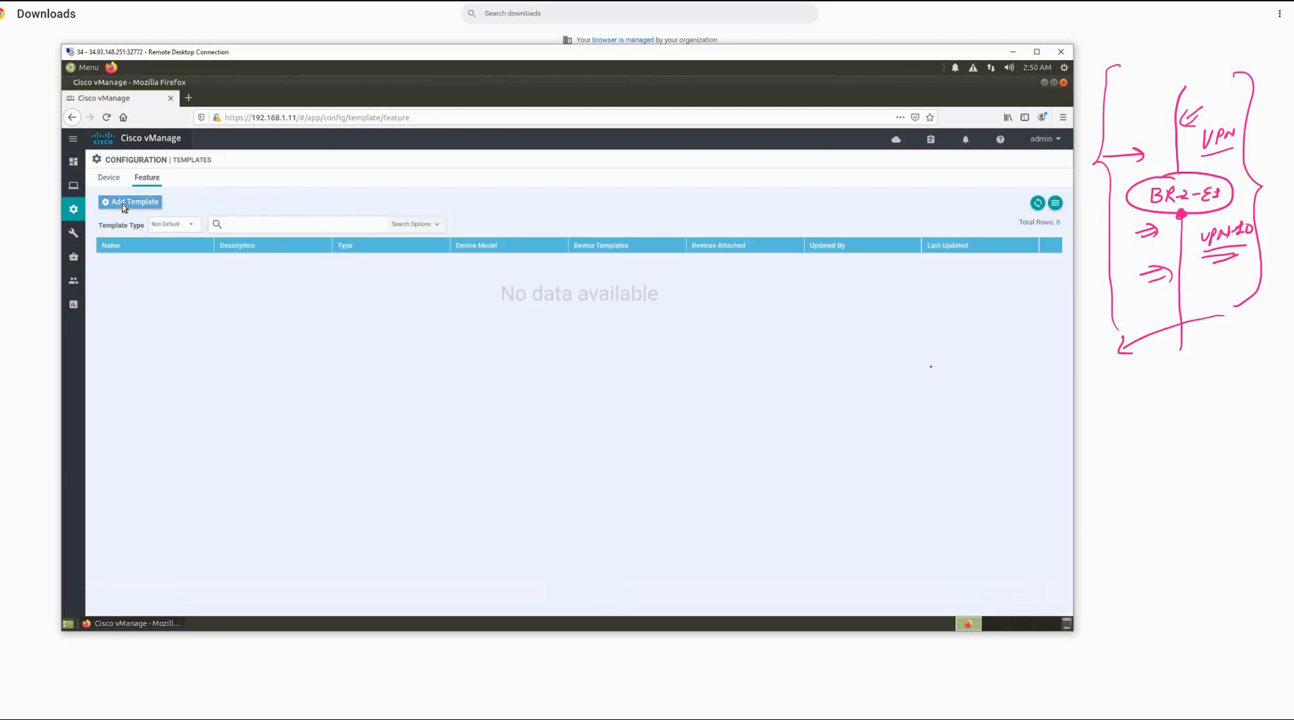
pyautogui.click(123, 204)
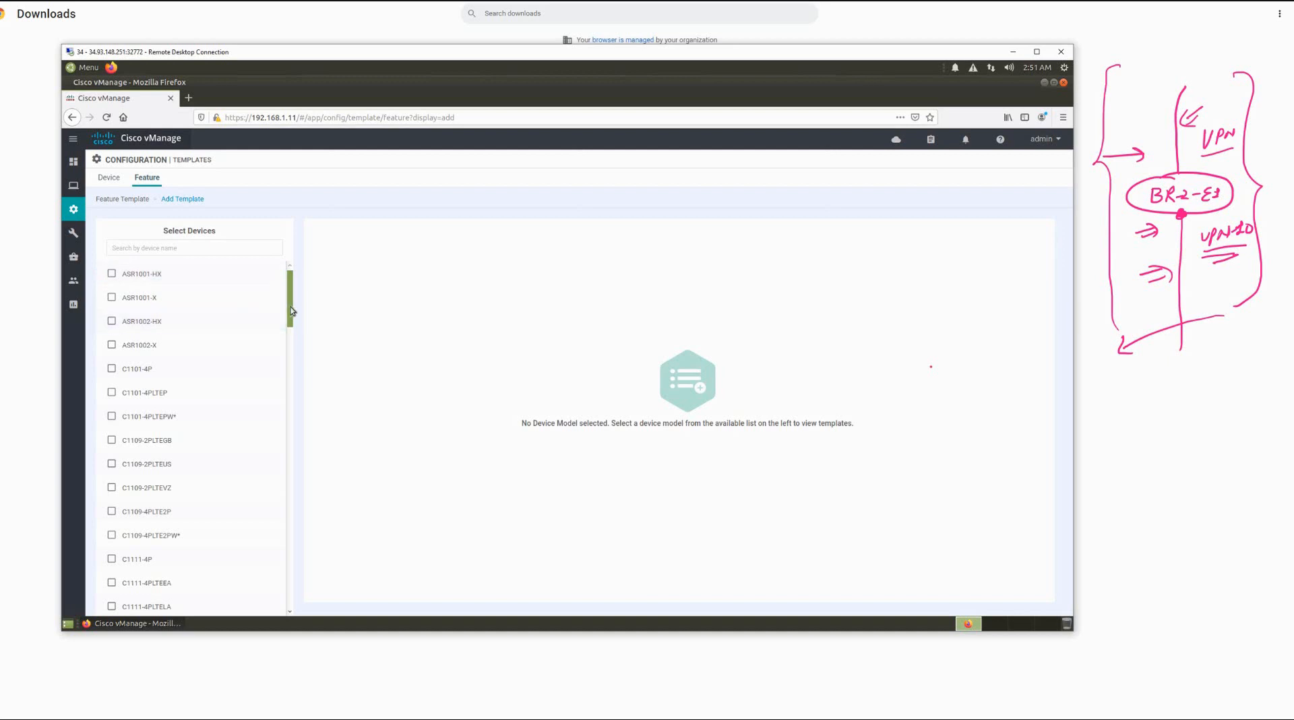
pyautogui.click(201, 245)
pyautogui.write('vedg')
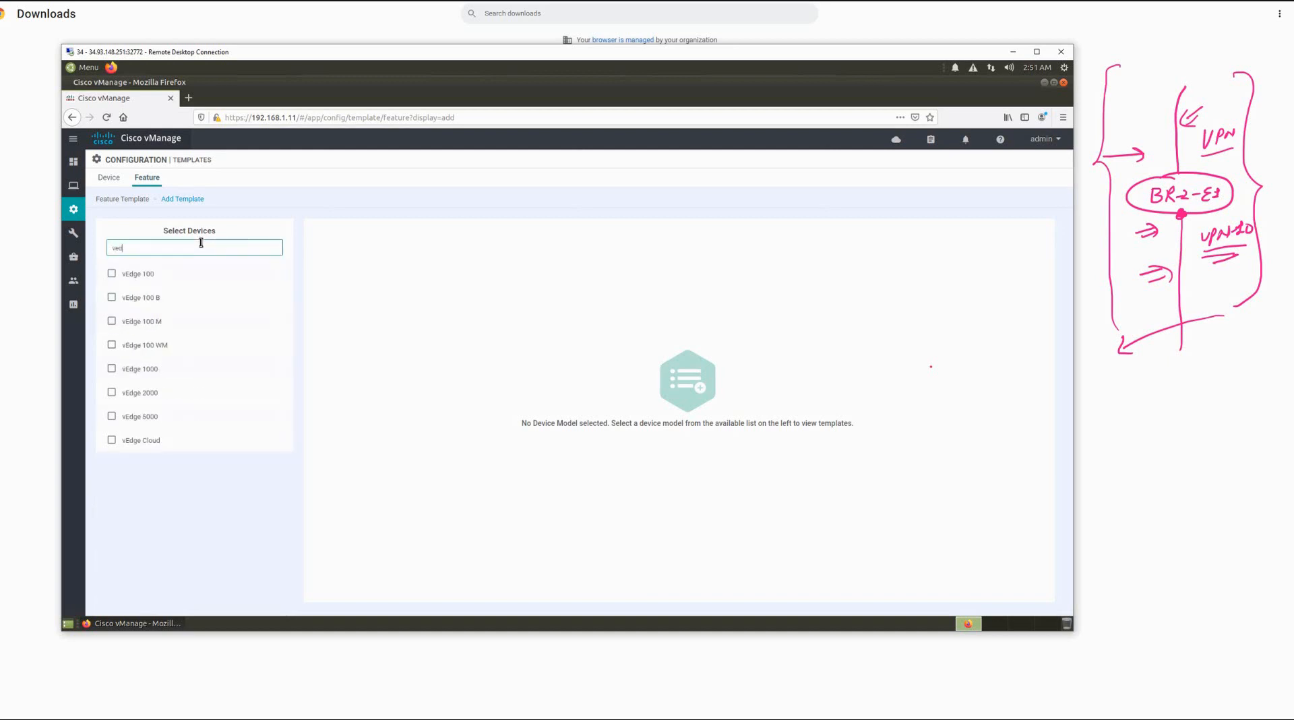
pyautogui.click(137, 441)
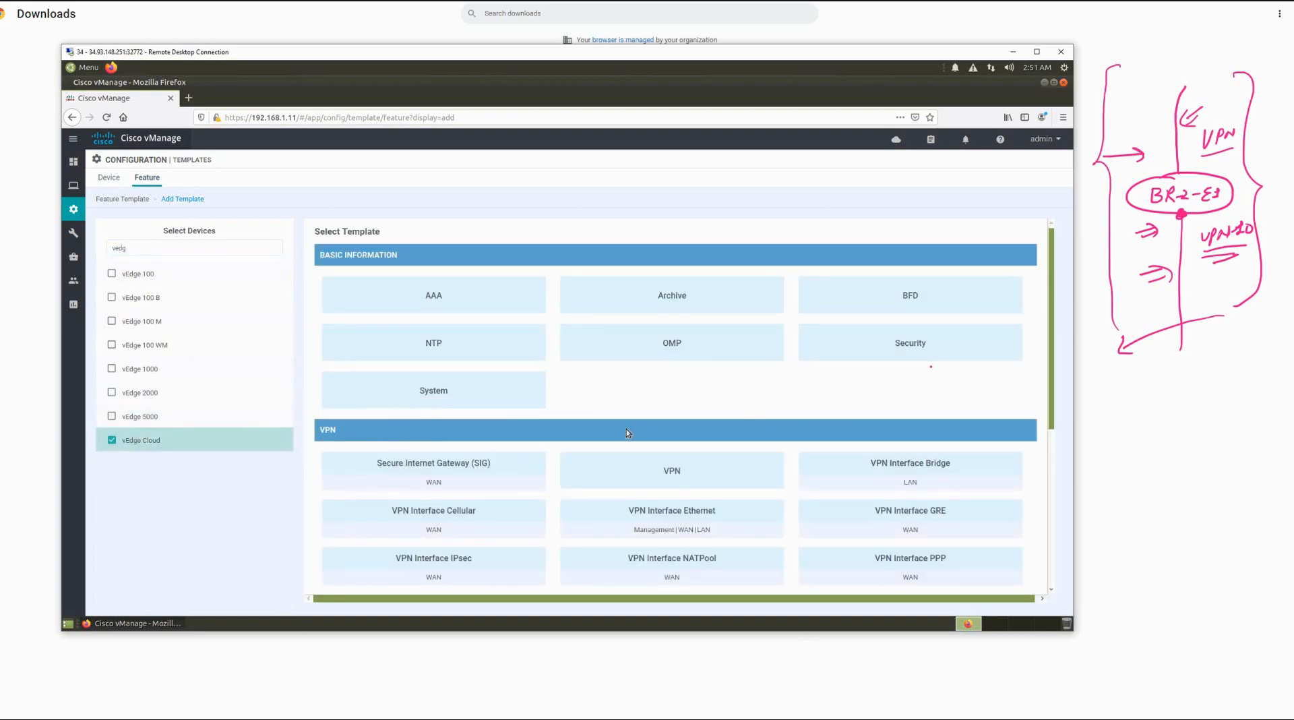
pyautogui.scroll(-2, 625, 429)
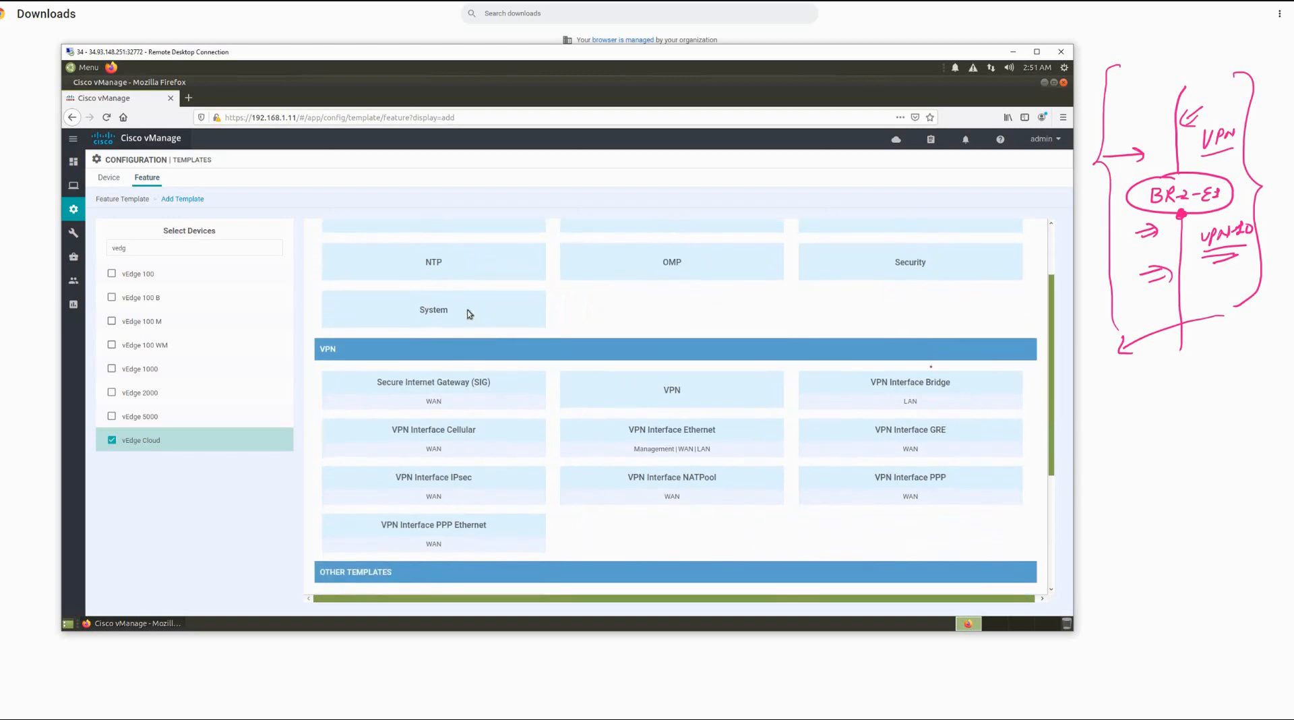
pyautogui.click(469, 313)
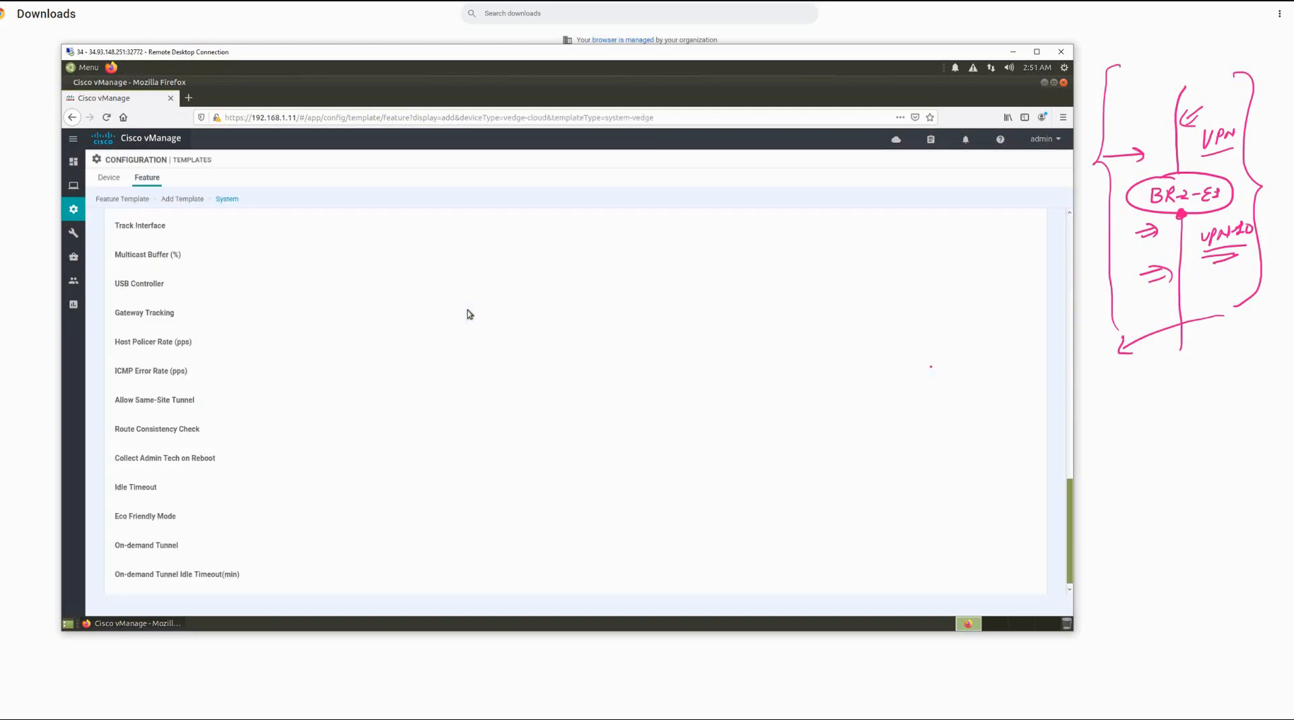
pyautogui.scroll(10, 431, 324)
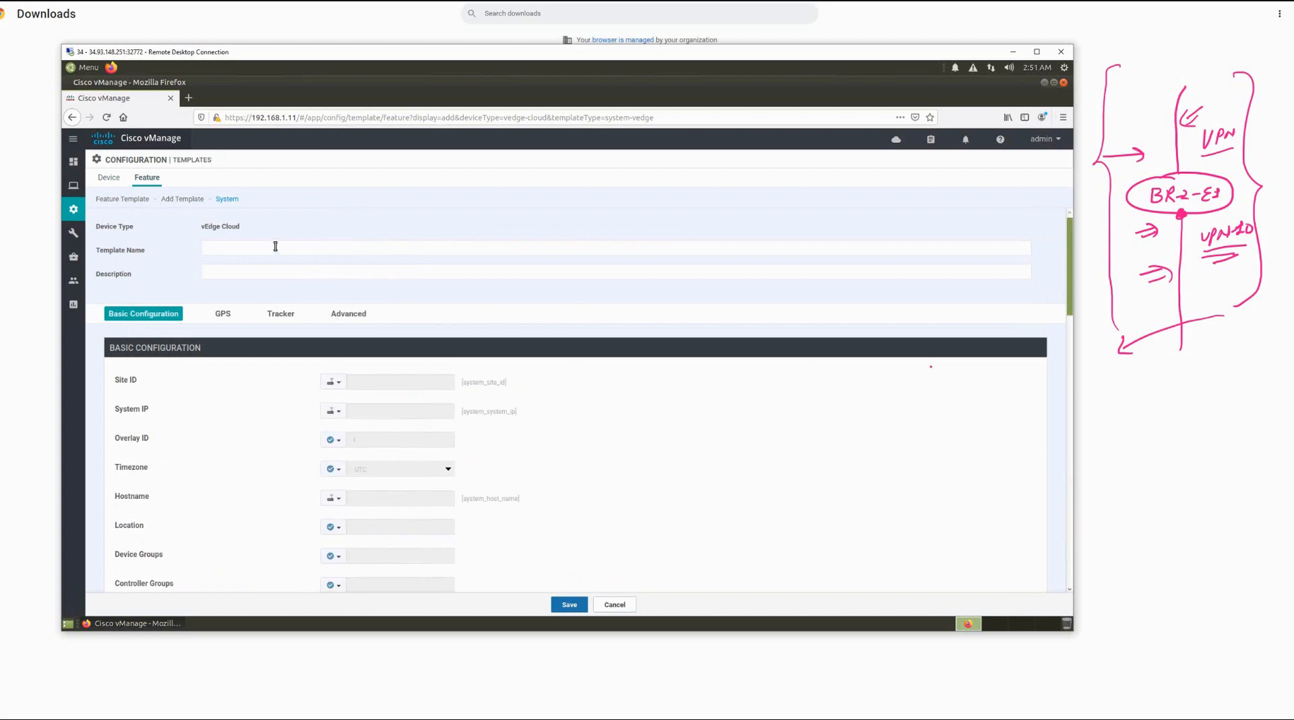
# Name the System feature template system-info and reuse that text as its description.
pyautogui.click(310, 247)
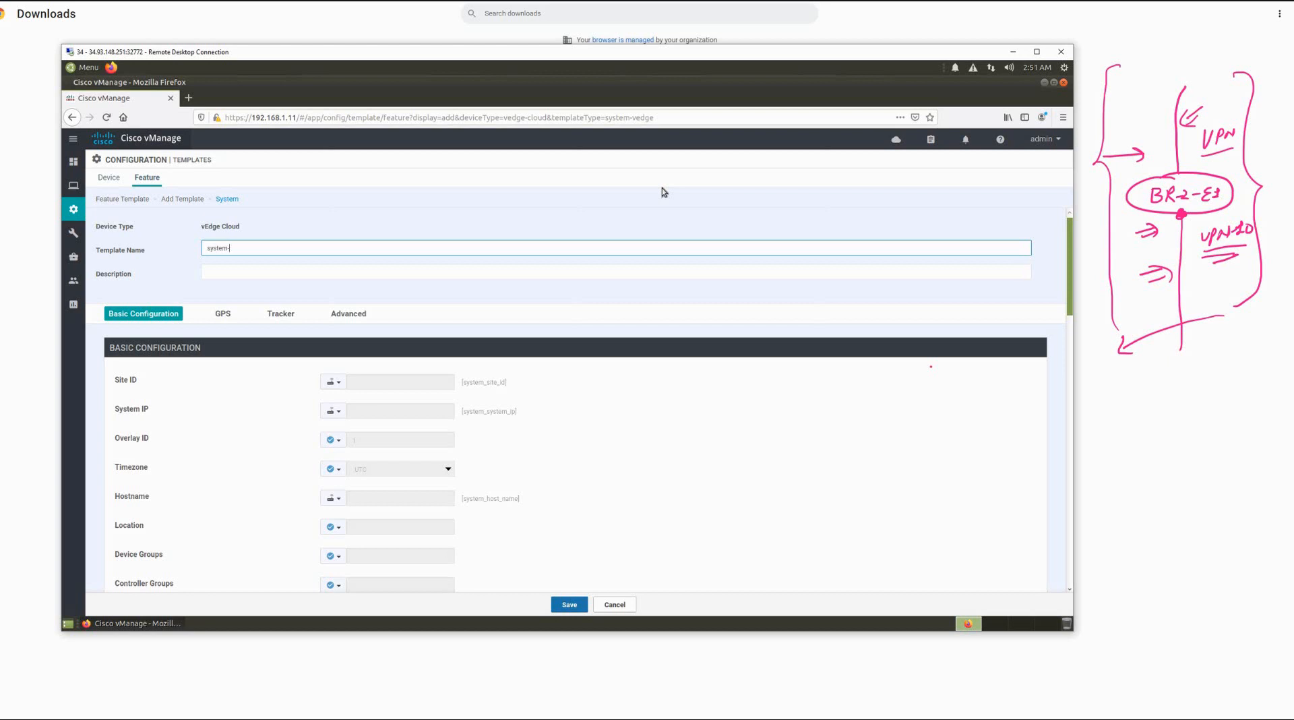
pyautogui.write('templat')
pyautogui.press('BackSpace')
pyautogui.press('BackSpace')
pyautogui.press('BackSpace')
pyautogui.press('BackSpace')
pyautogui.press('BackSpace')
pyautogui.press('BackSpace')
pyautogui.write('infor')
pyautogui.press('BackSpace')
pyautogui.tripleClick(204, 248)
pyautogui.hotkey('ctrl', 'c')
pyautogui.click(213, 271)
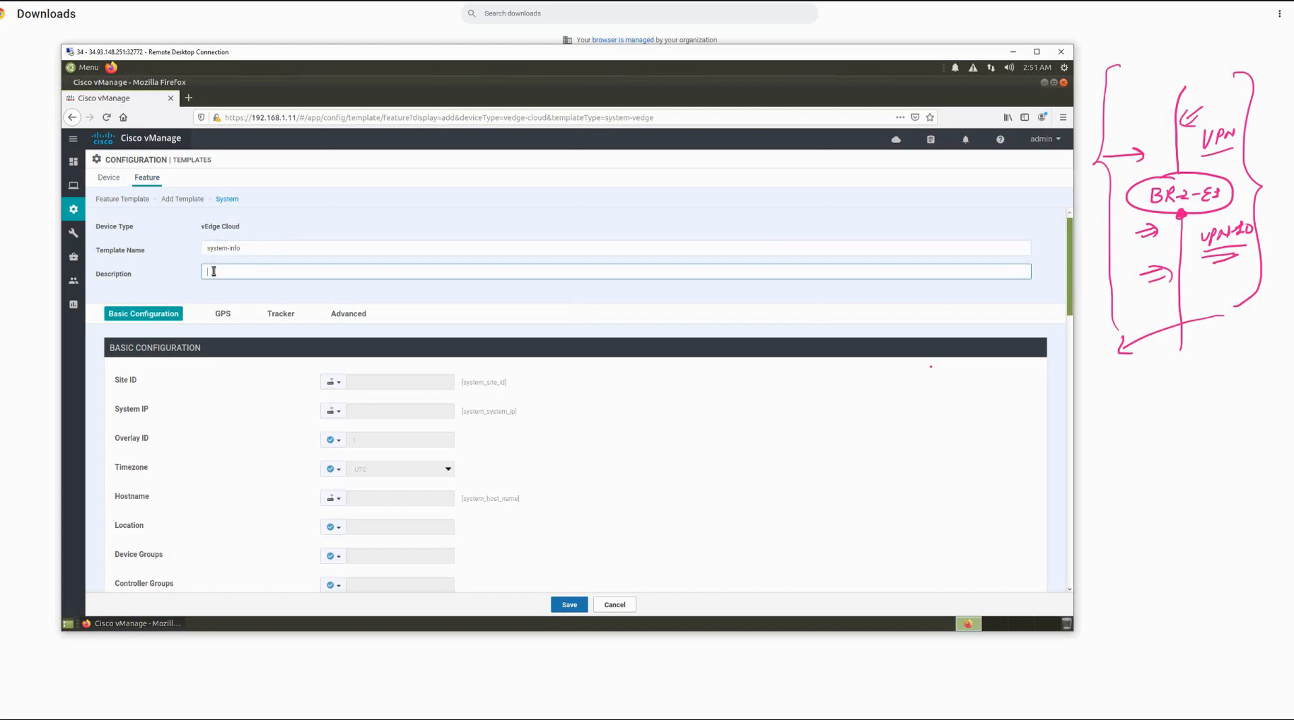
pyautogui.hotkey('ctrl', 'v')
# Inspect the Site ID's scope options and its device-specific key in the basic configuration.
pyautogui.scroll(-1, 371, 297)
pyautogui.scroll(-1, 174, 333)
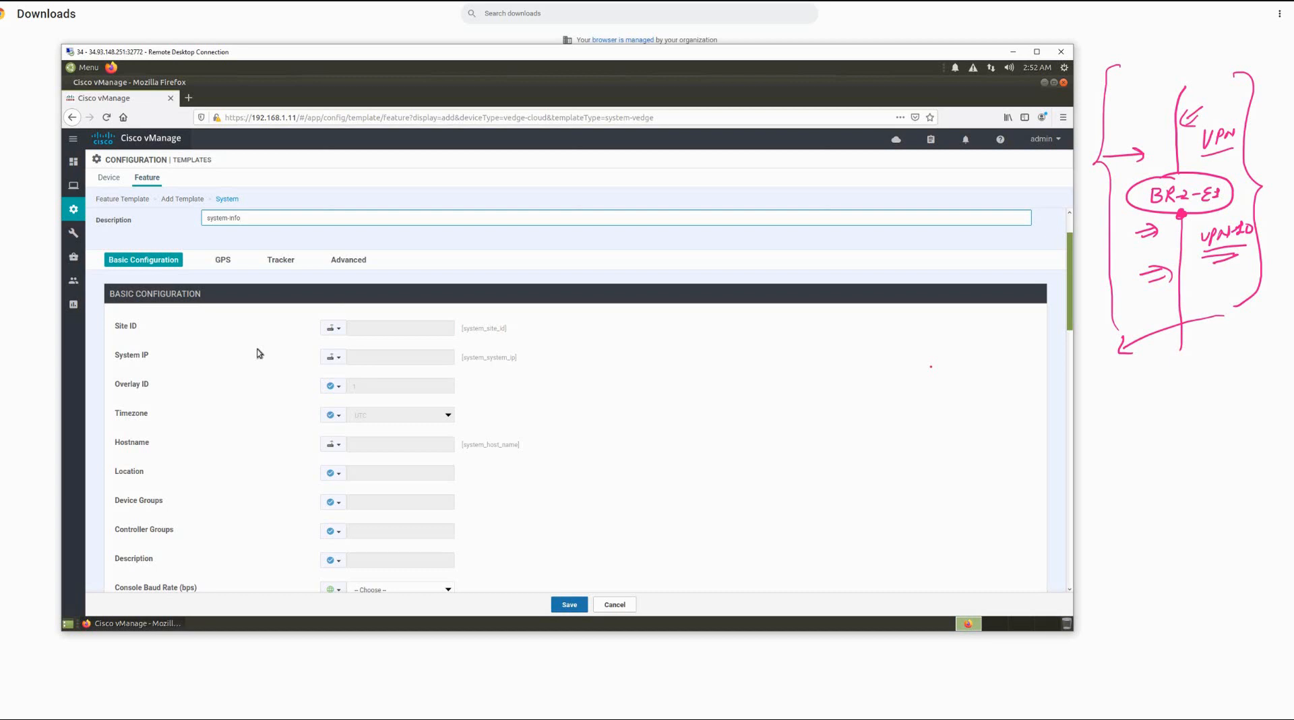
pyautogui.click(342, 333)
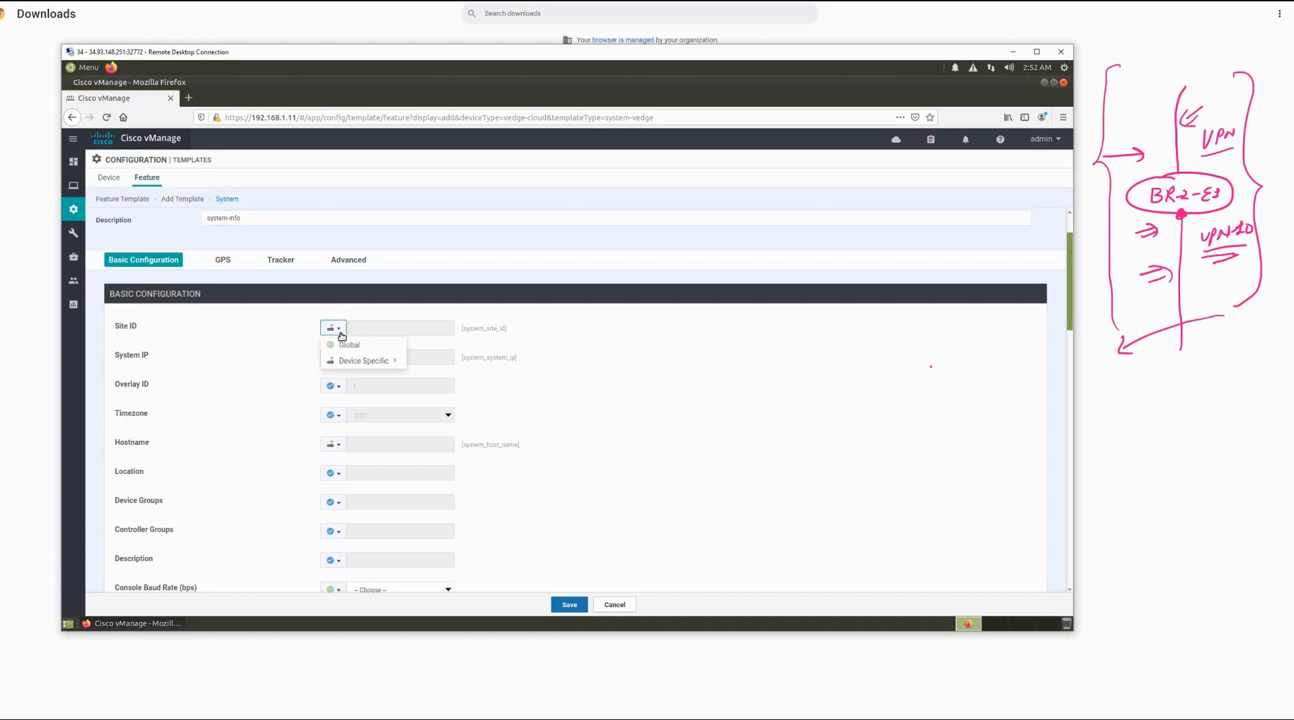
pyautogui.moveTo(350, 364)
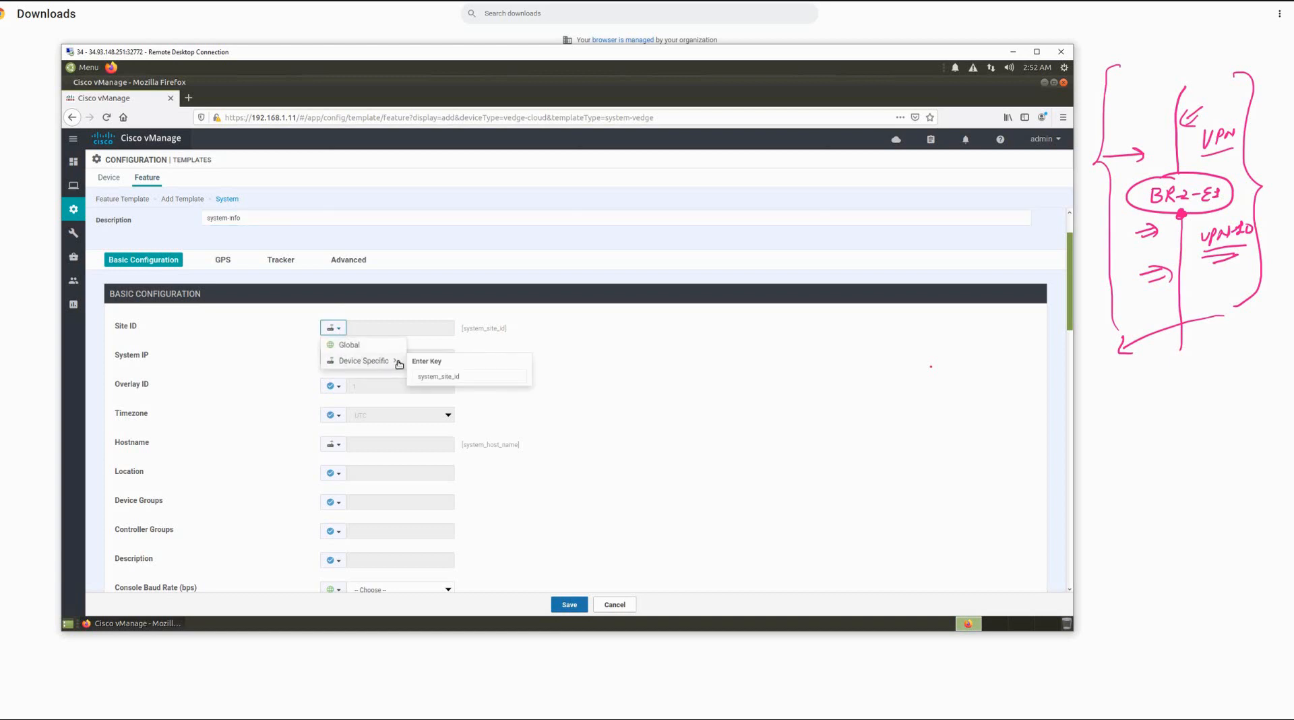
pyautogui.click(468, 378)
pyautogui.click(463, 418)
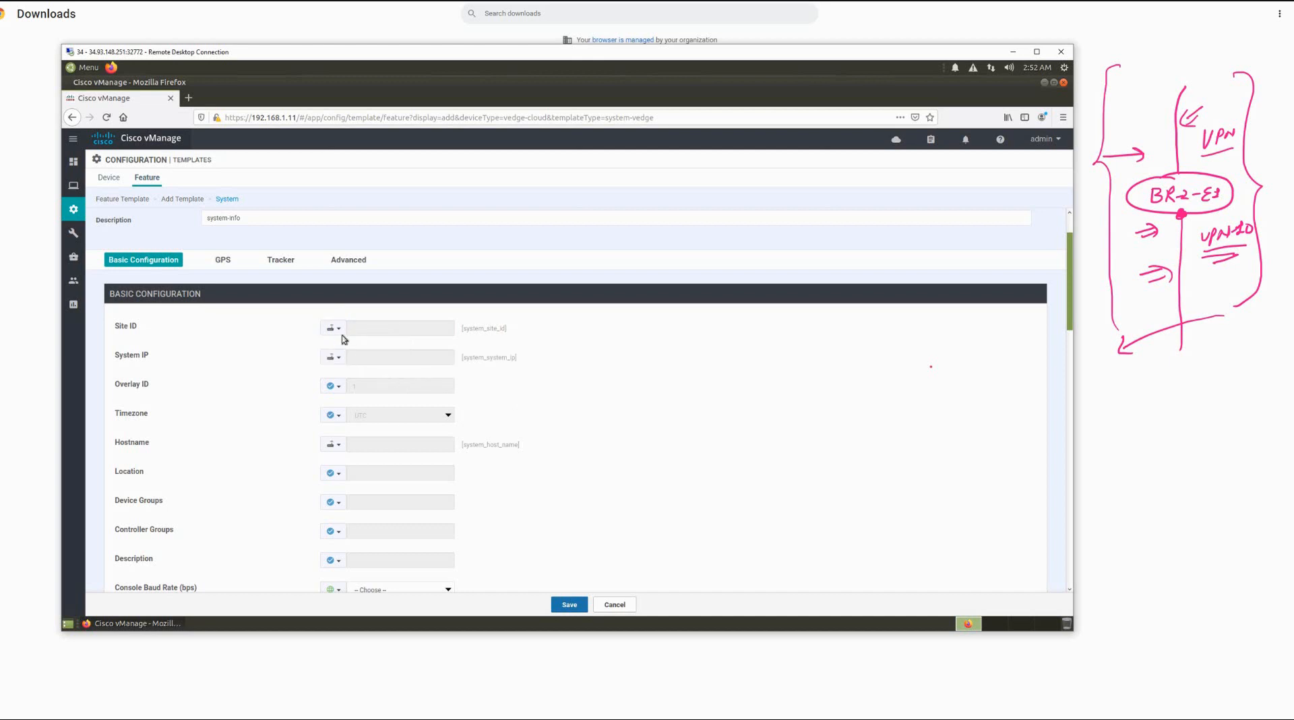
# Set the Site ID and System IP to Device Specific, using the keys system_site_id and system_system_ip.
pyautogui.click(334, 328)
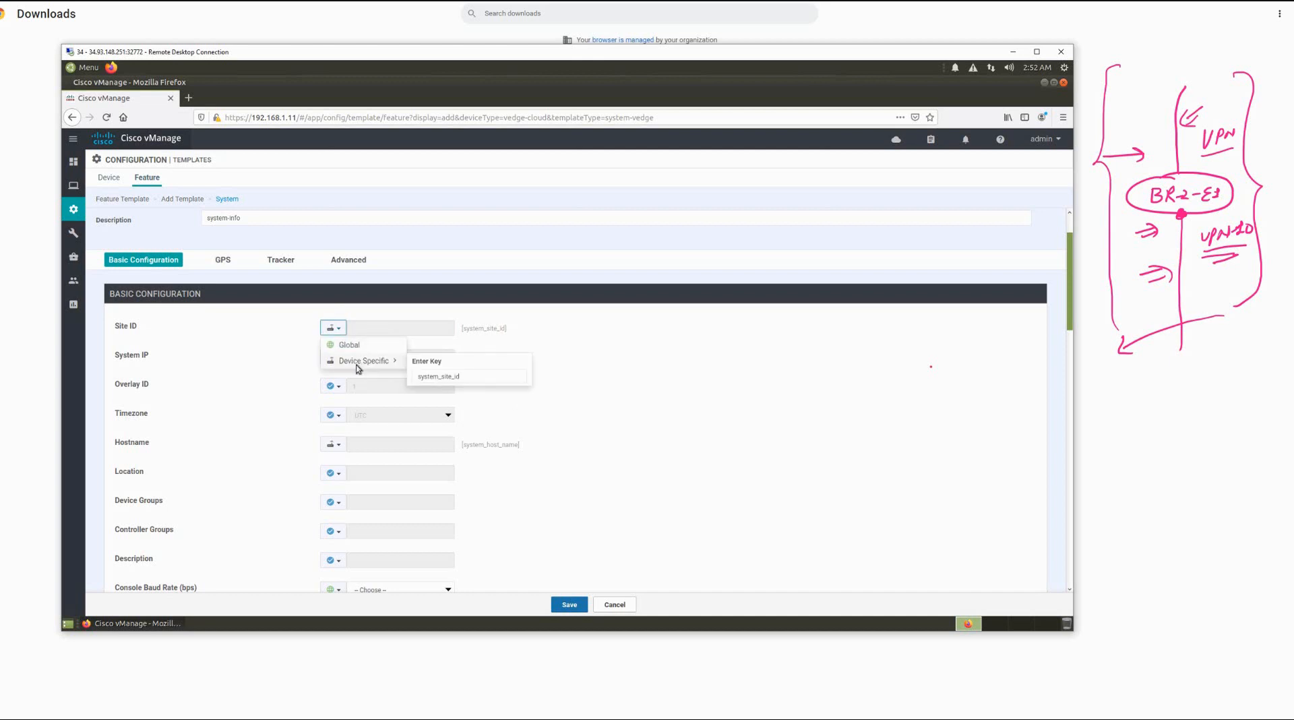
pyautogui.click(357, 368)
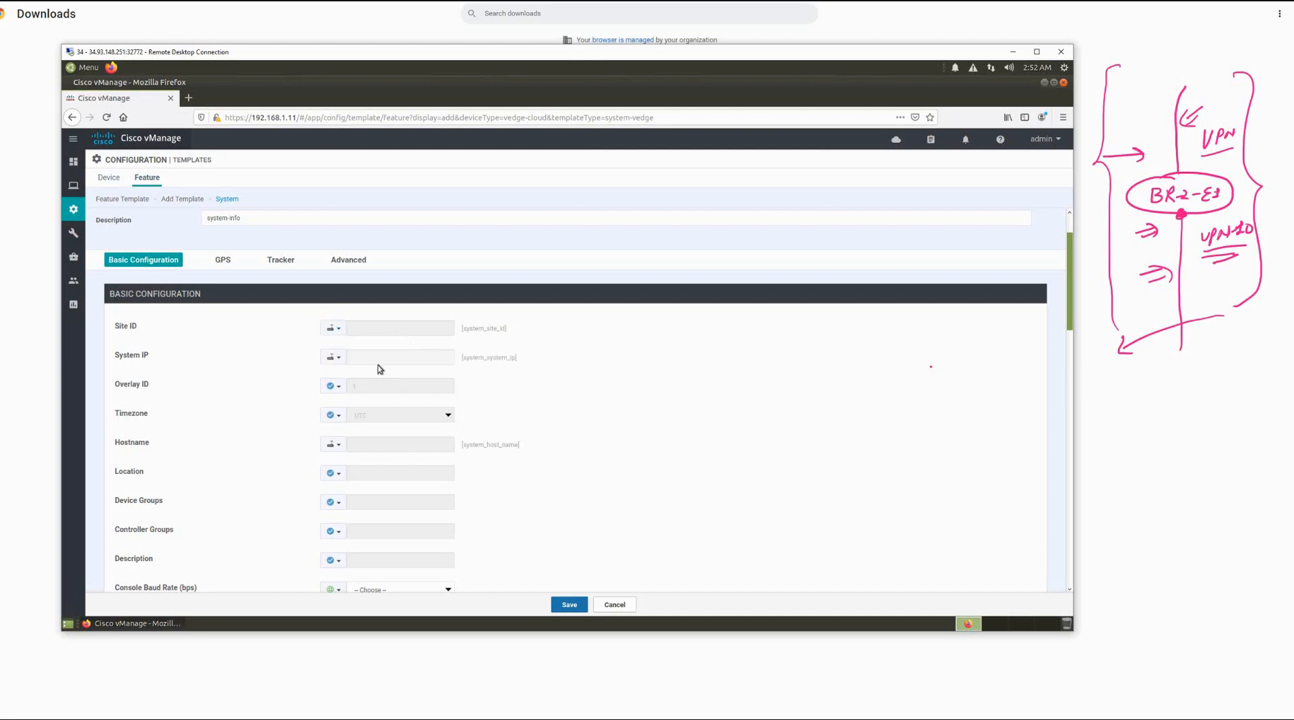
pyautogui.click(341, 361)
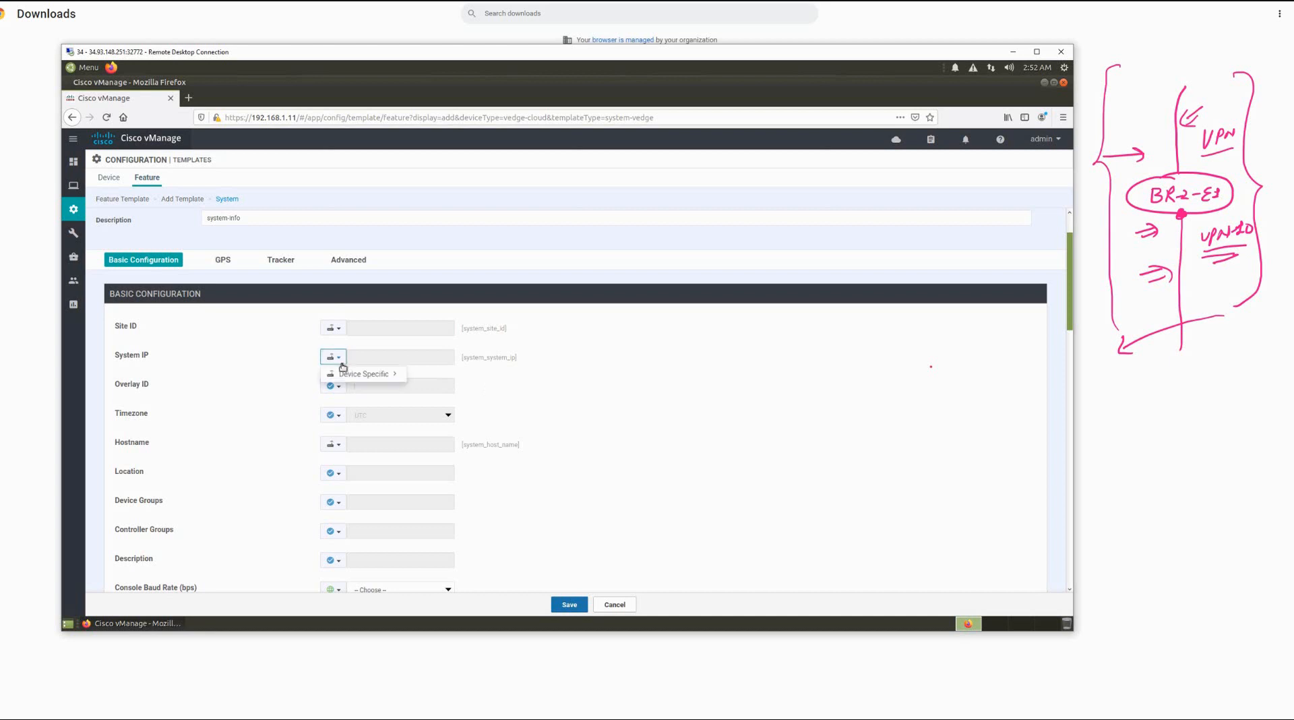
pyautogui.moveTo(345, 375)
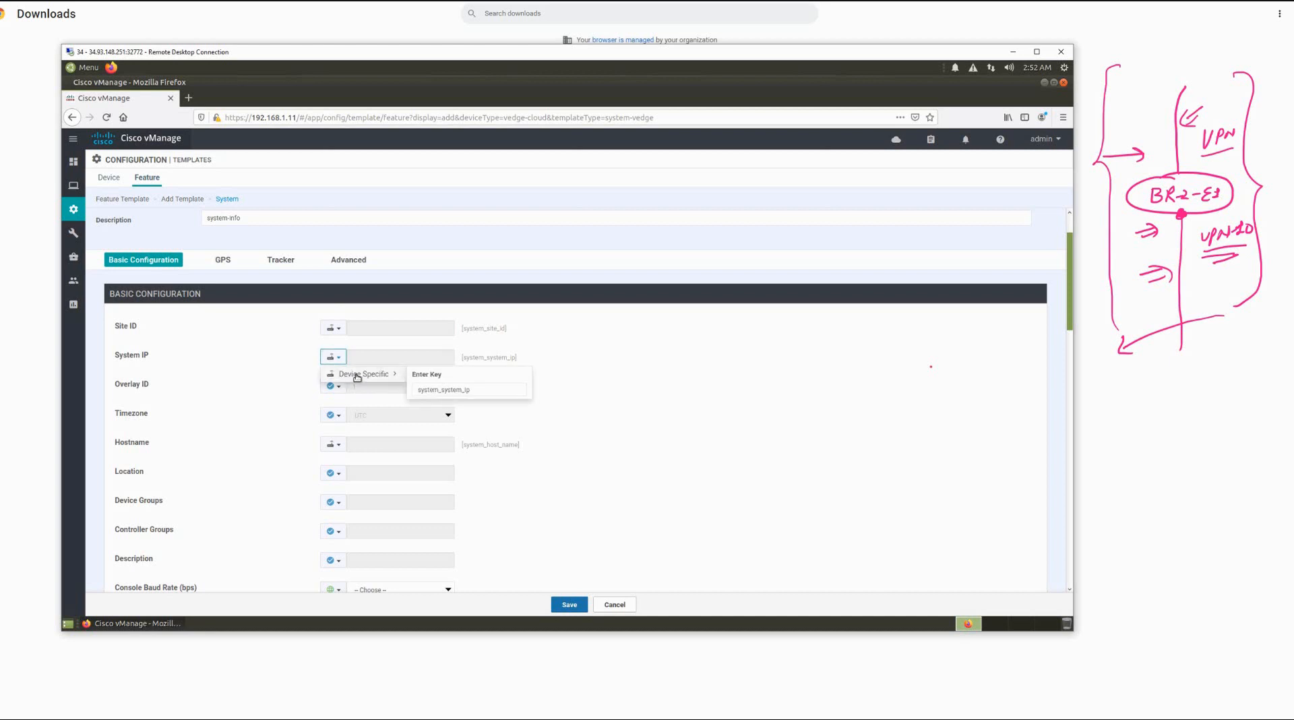
pyautogui.click(357, 375)
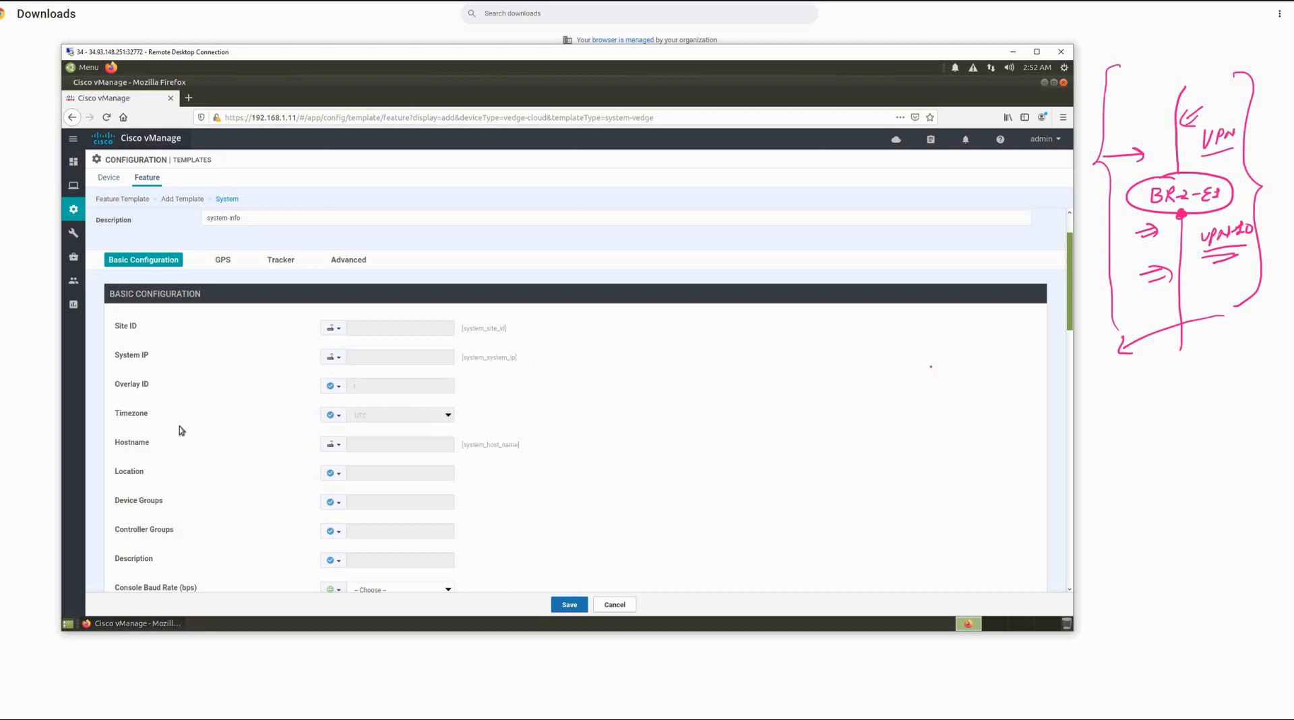
# Switch the Timezone to a Global value and choose Asia/Kolkata.
pyautogui.click(339, 415)
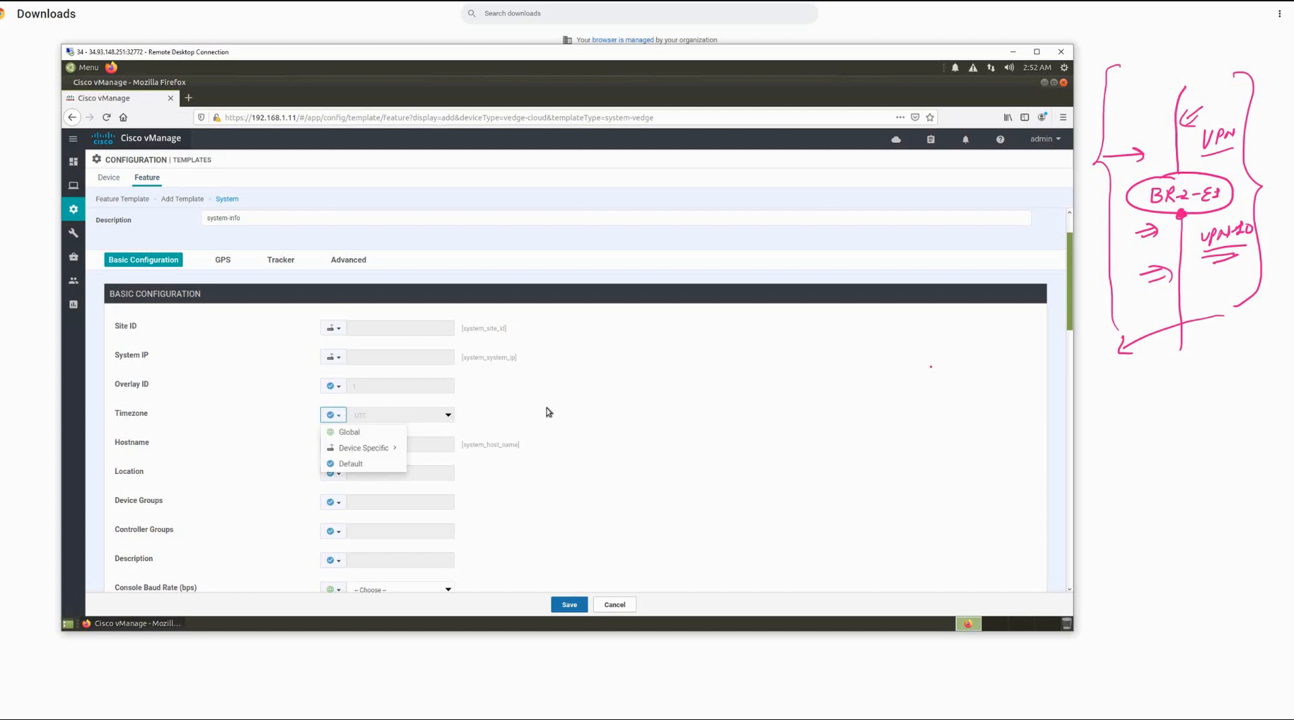
pyautogui.click(439, 416)
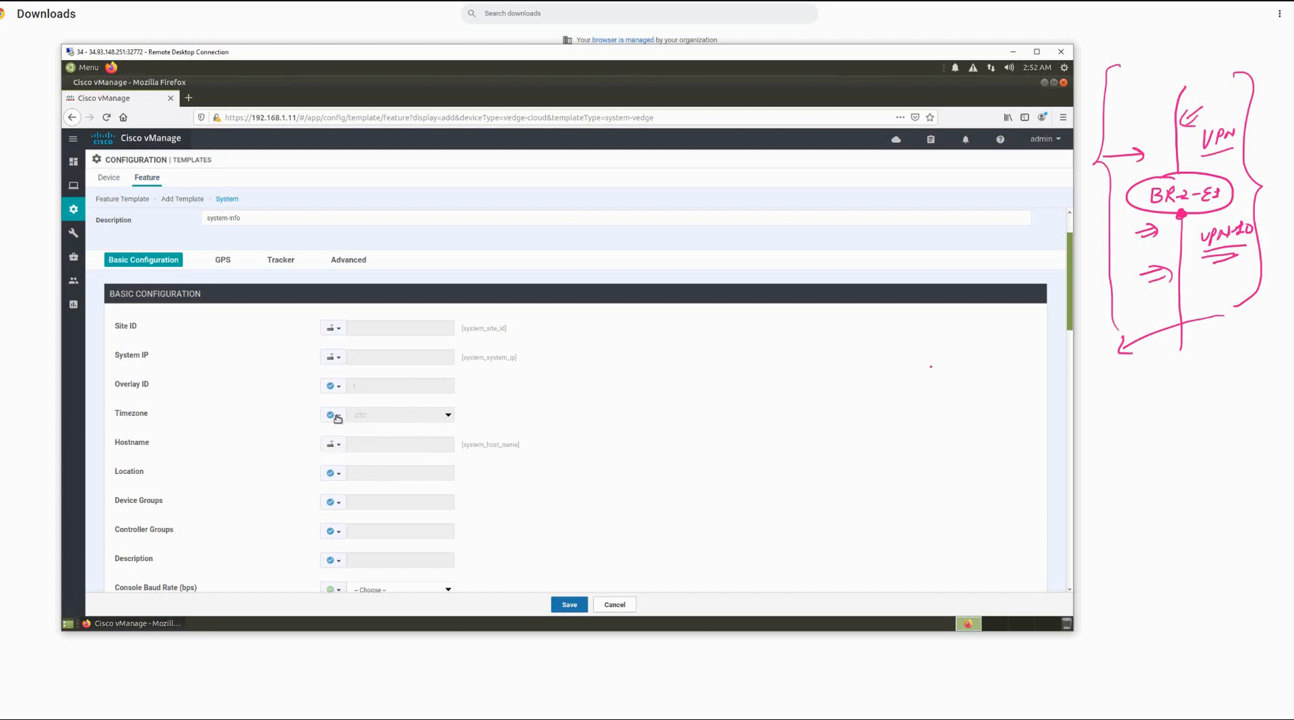
pyautogui.click(339, 417)
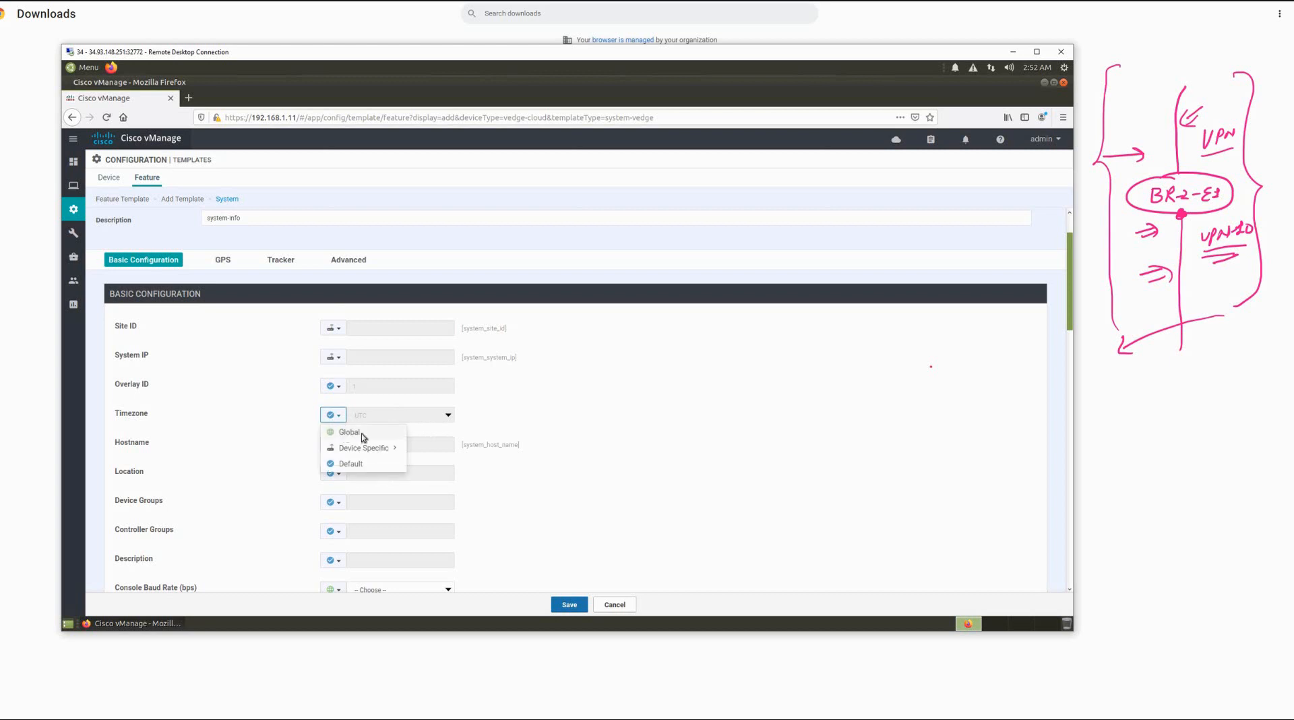
pyautogui.click(448, 417)
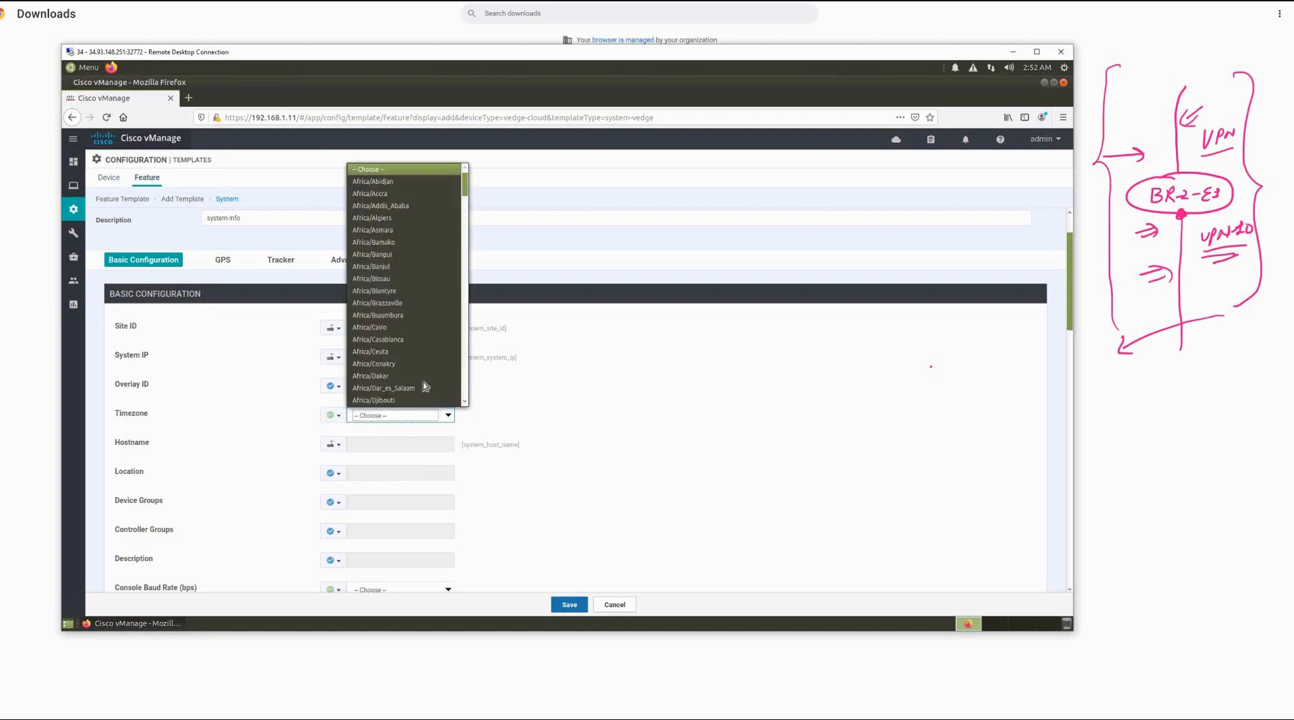
pyautogui.scroll(-4, 407, 334)
pyautogui.scroll(-5, 408, 336)
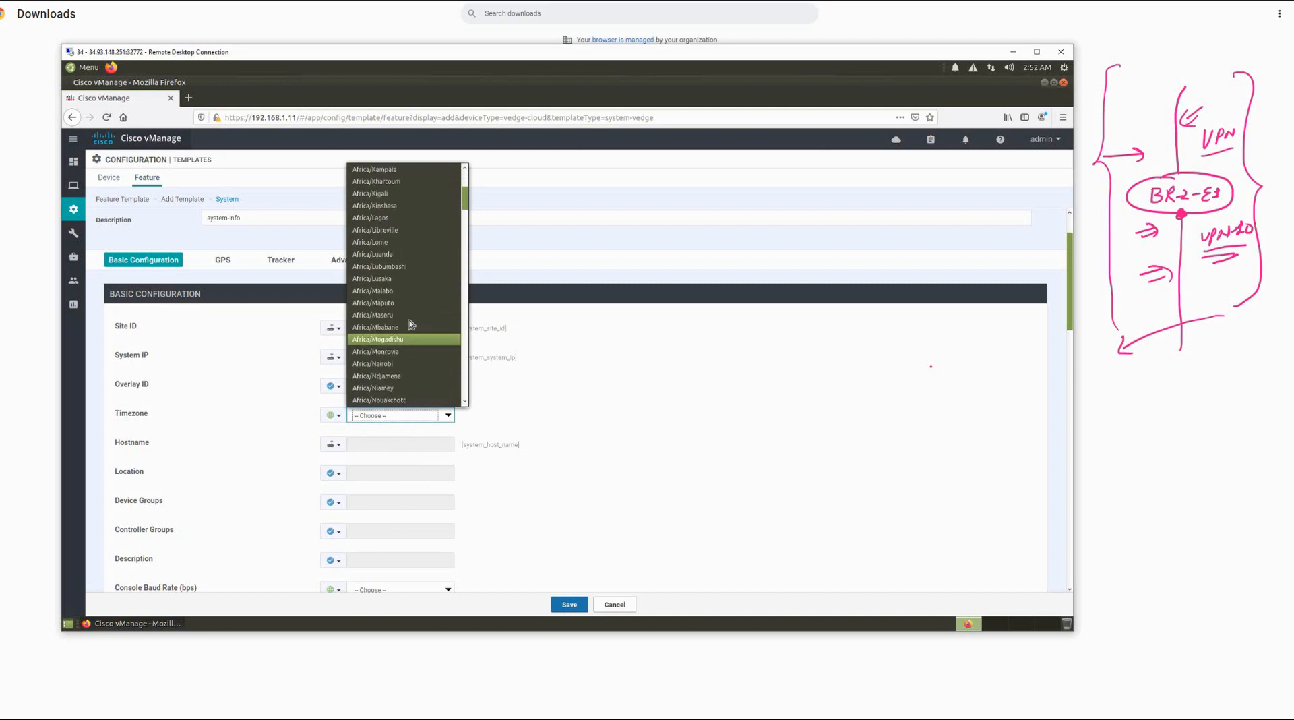
pyautogui.scroll(-7, 411, 324)
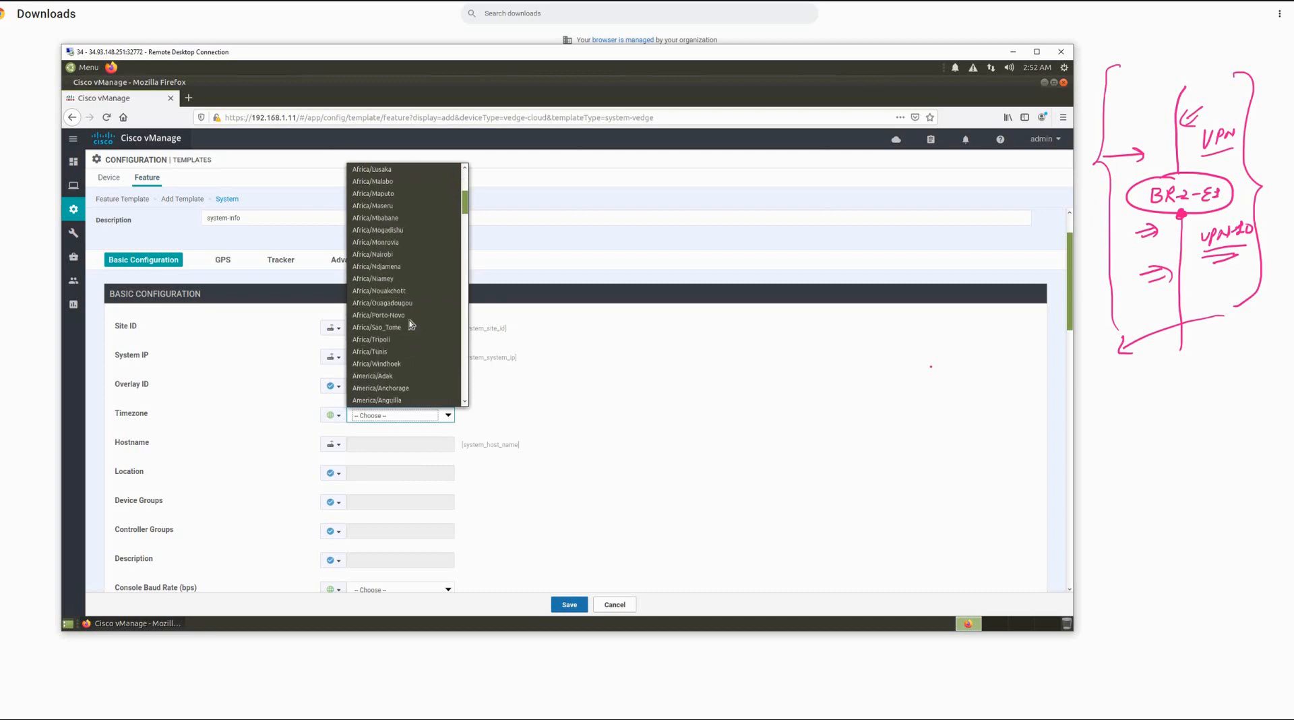
pyautogui.scroll(-12, 411, 323)
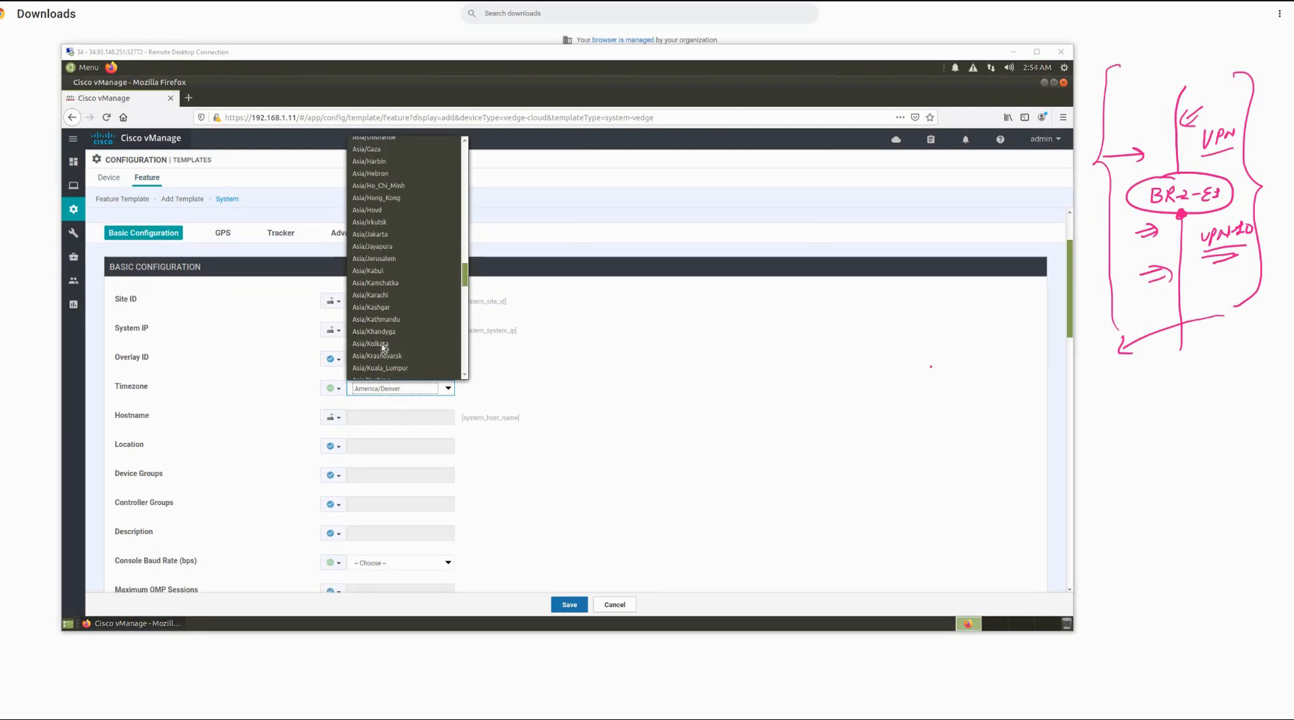
pyautogui.click(382, 343)
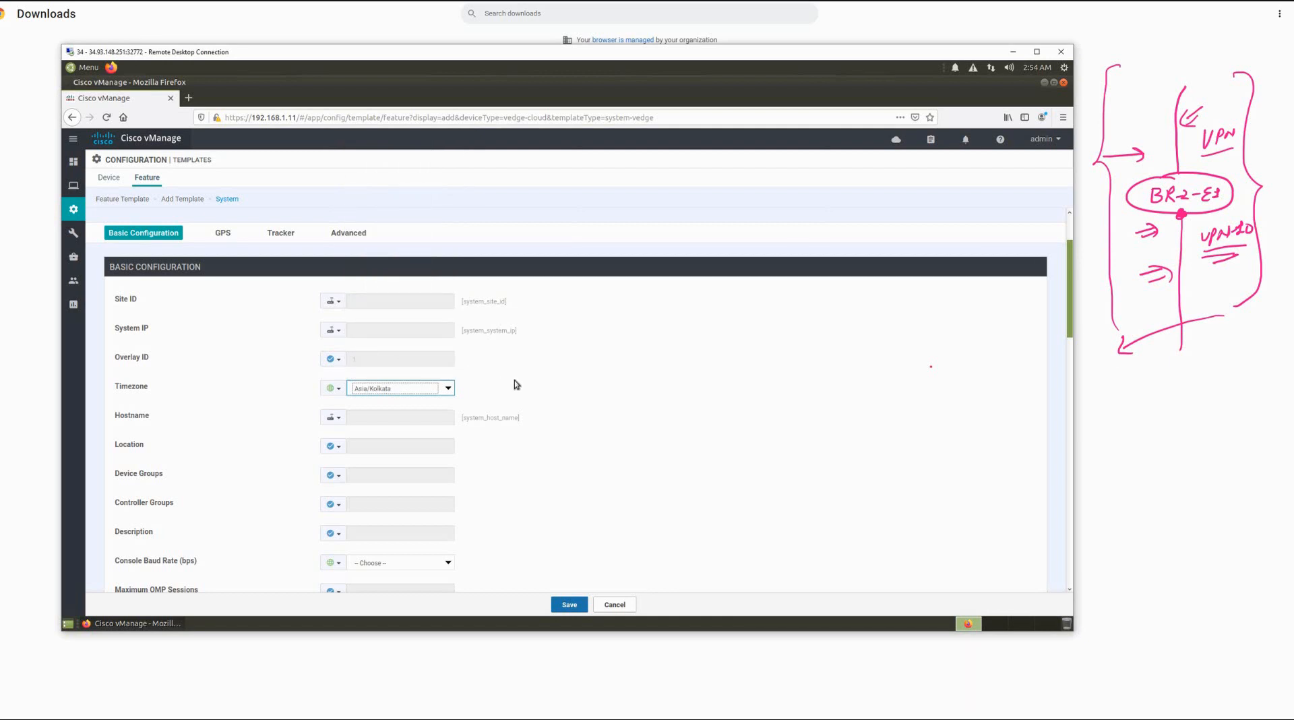
# Set the Hostname to Device Specific with the key system_host_name.
pyautogui.scroll(-1, 390, 406)
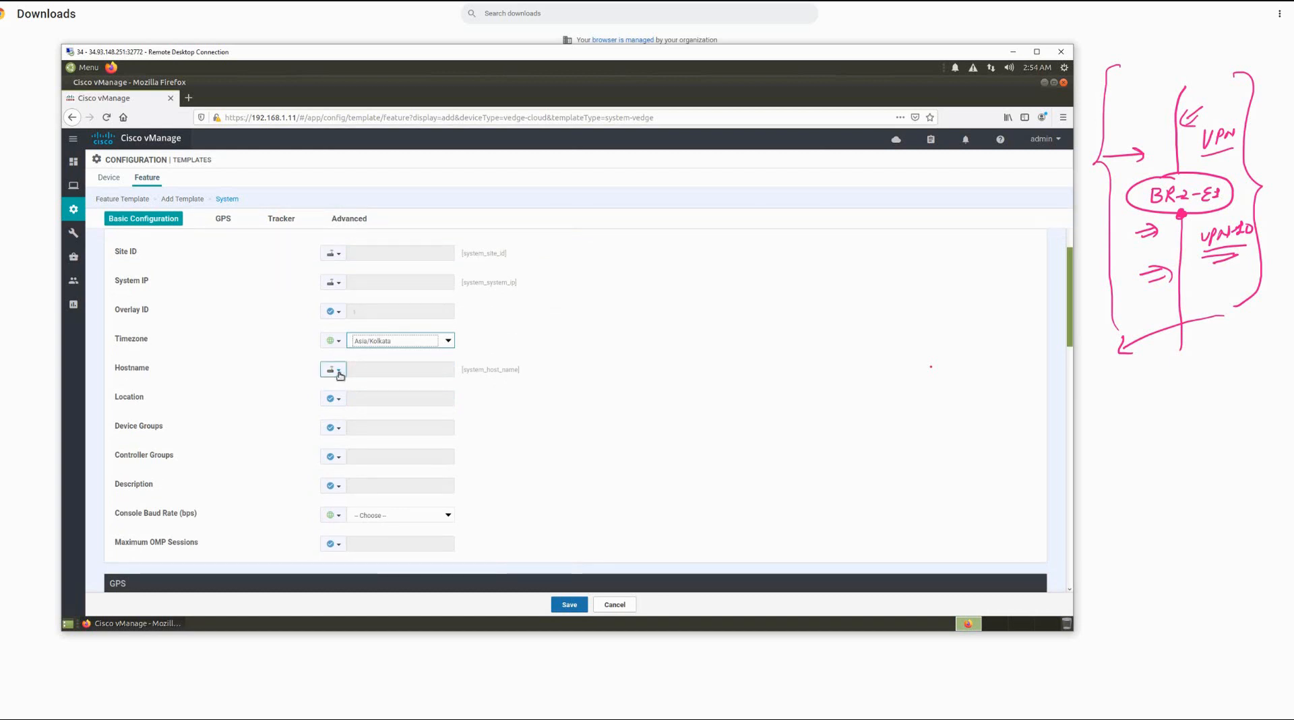
pyautogui.click(340, 373)
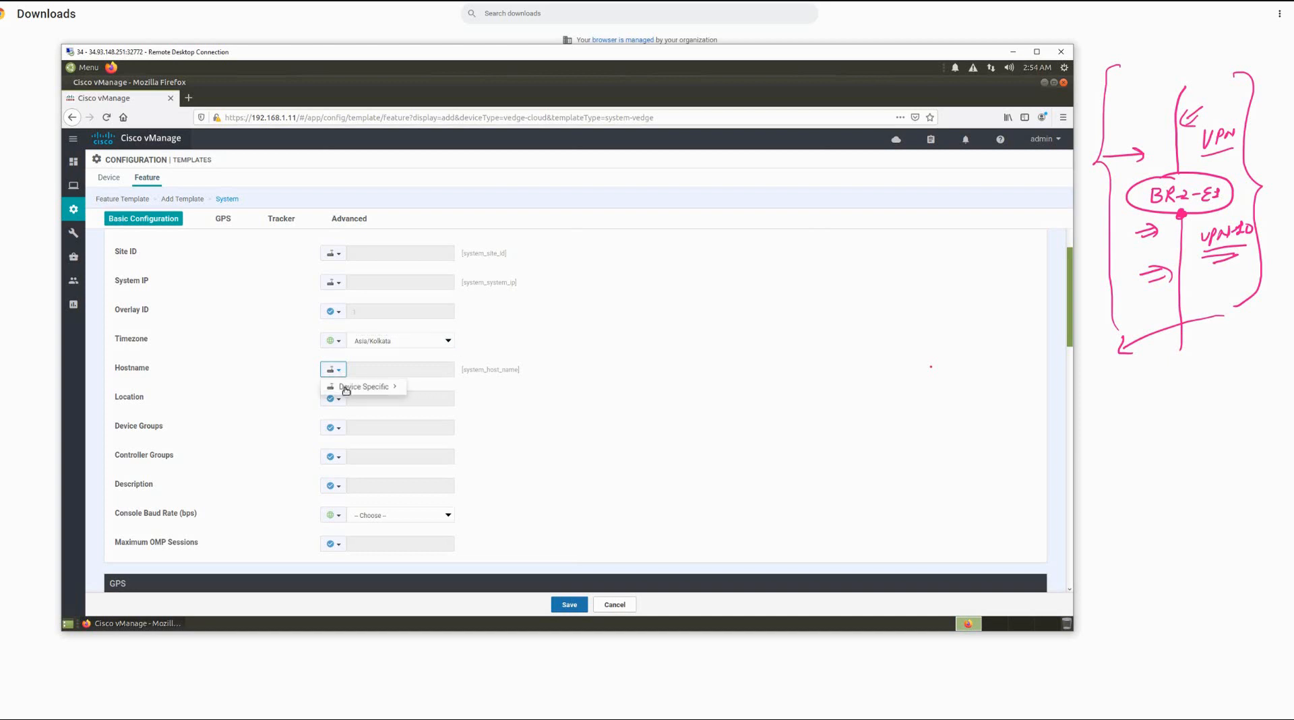
pyautogui.click(391, 388)
pyautogui.click(340, 372)
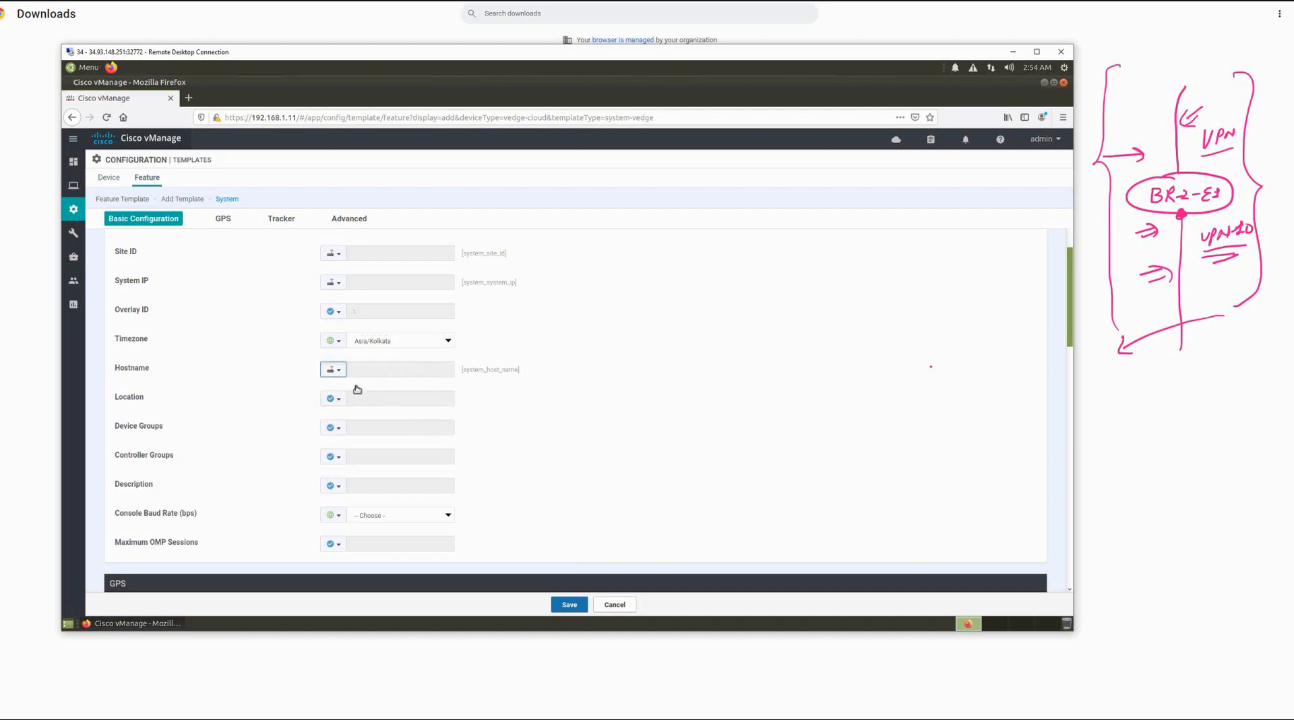
pyautogui.moveTo(391, 388)
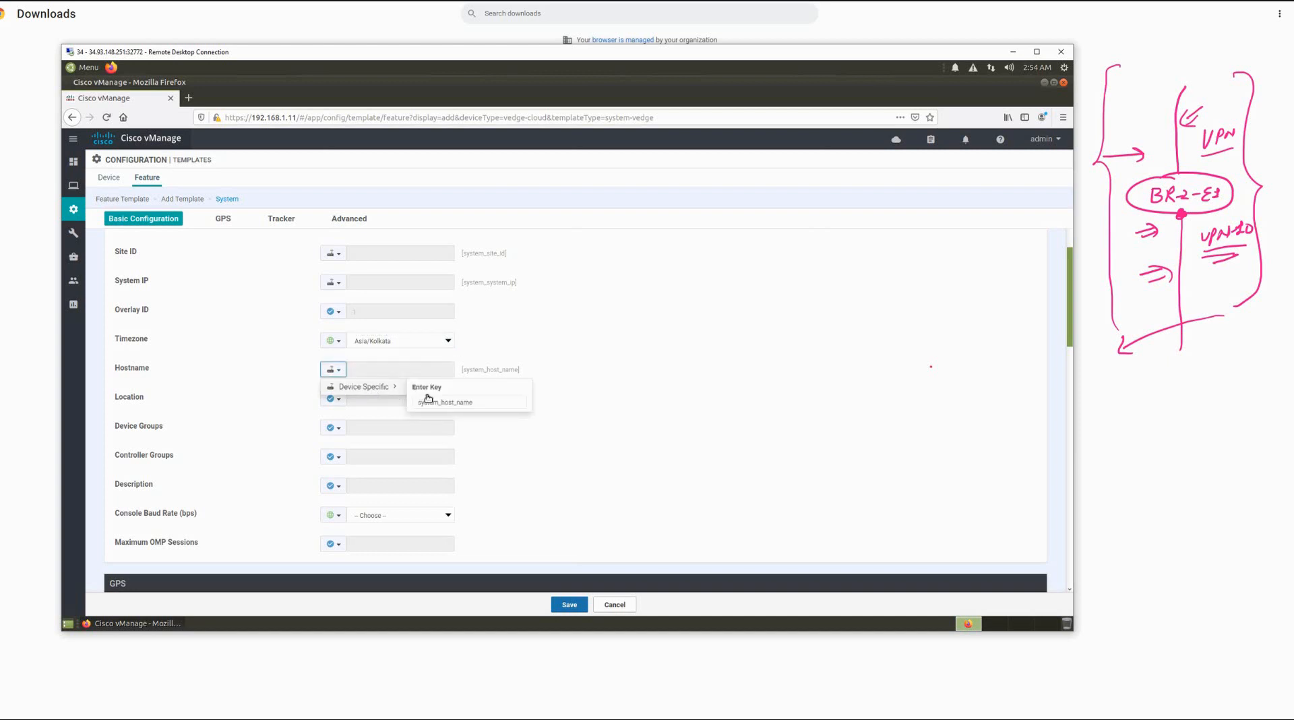
pyautogui.click(405, 391)
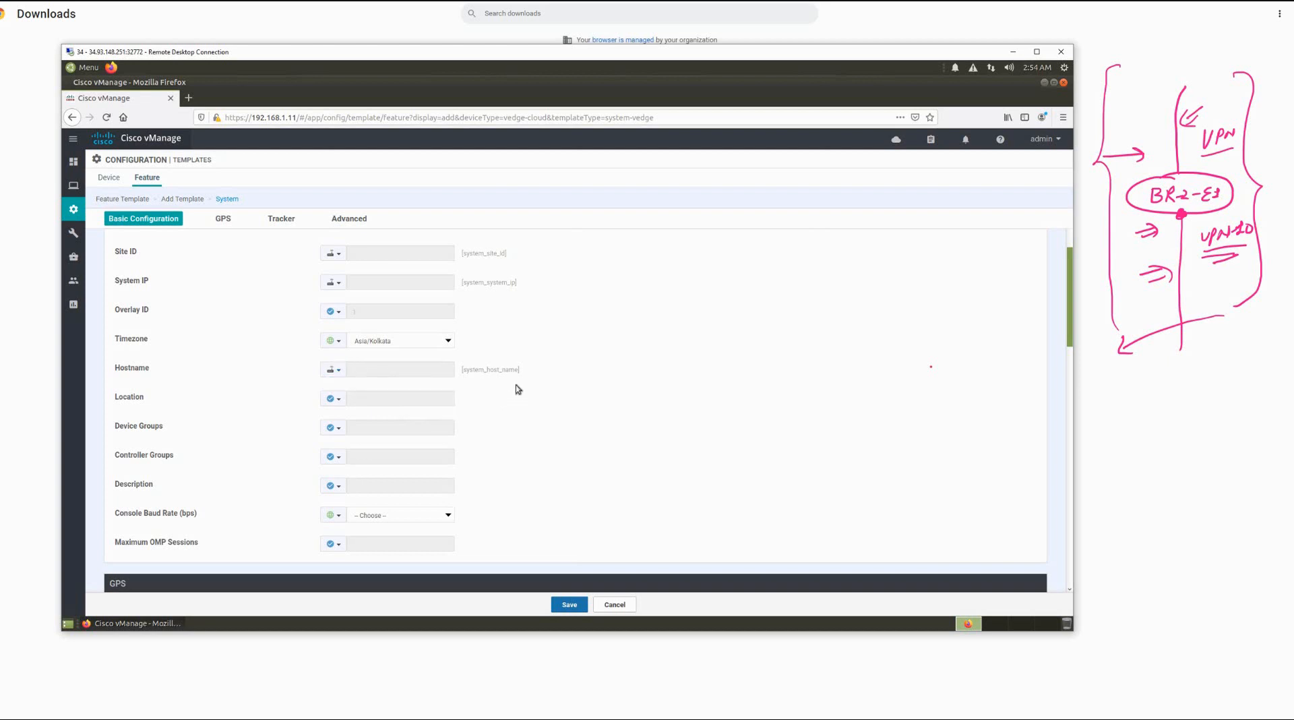
# Choose 115200 bps as the Console Baud Rate in the basic configuration.
pyautogui.scroll(-1, 518, 390)
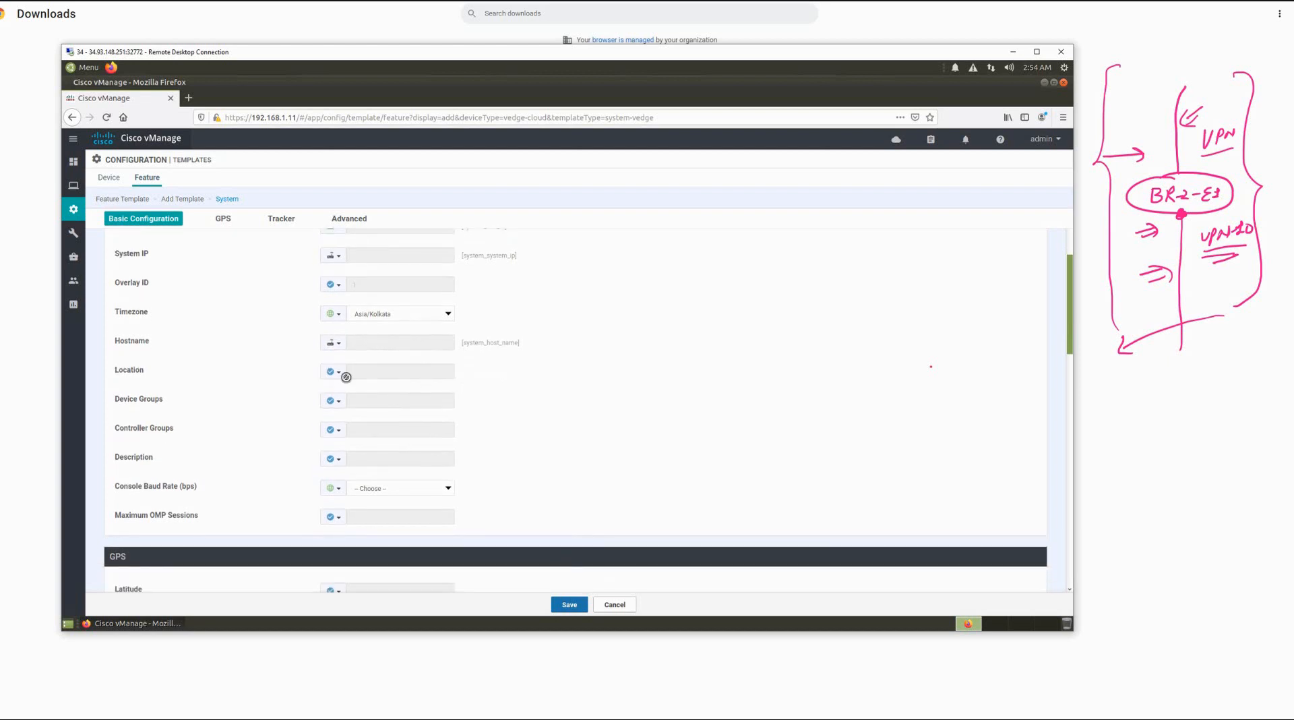
pyautogui.scroll(-1, 341, 373)
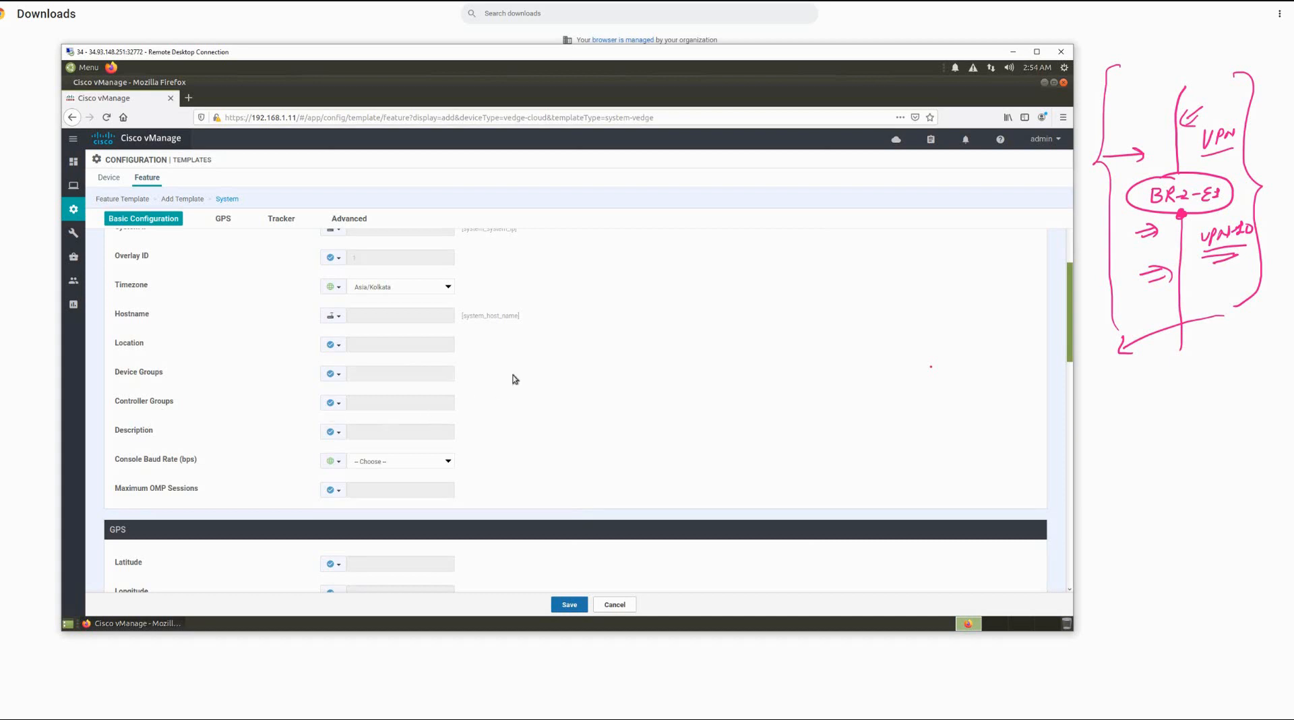
pyautogui.scroll(-1, 500, 384)
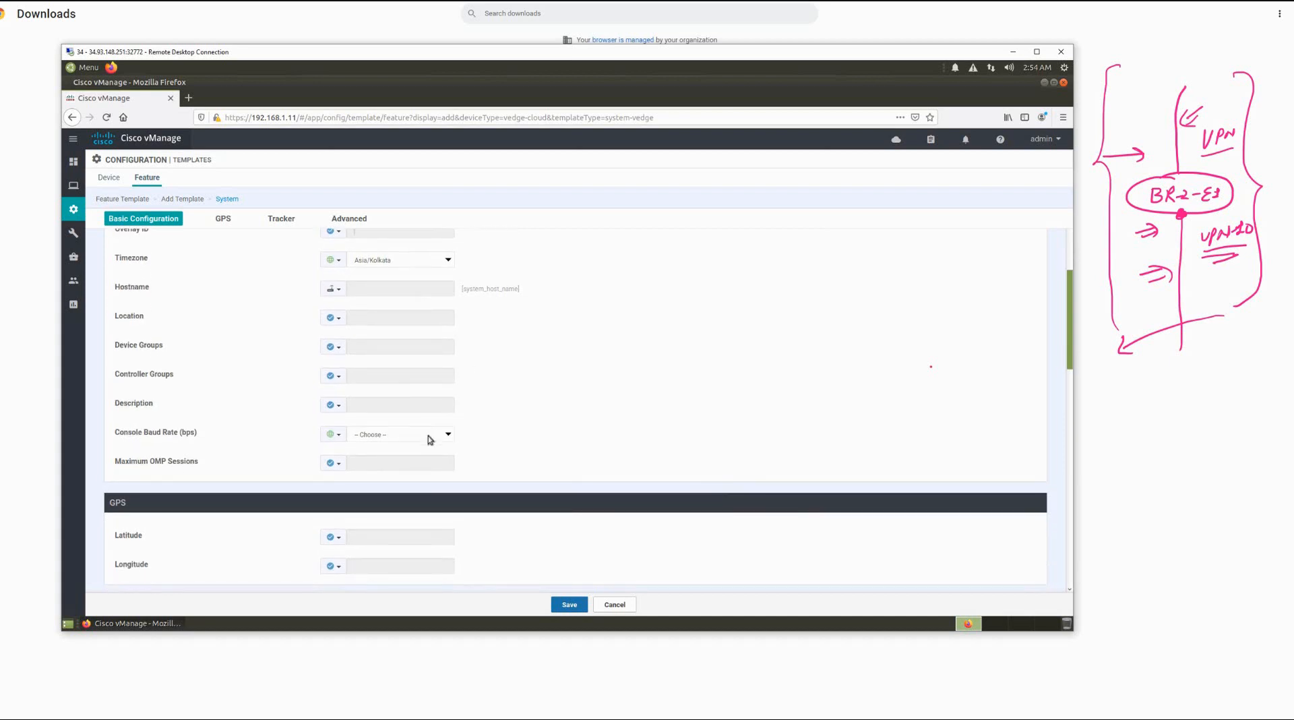
pyautogui.click(427, 436)
pyautogui.click(405, 546)
# Review the GPS, Tracker and Advanced settings, leave them at their defaults, and save the System feature template.
pyautogui.scroll(-2, 524, 410)
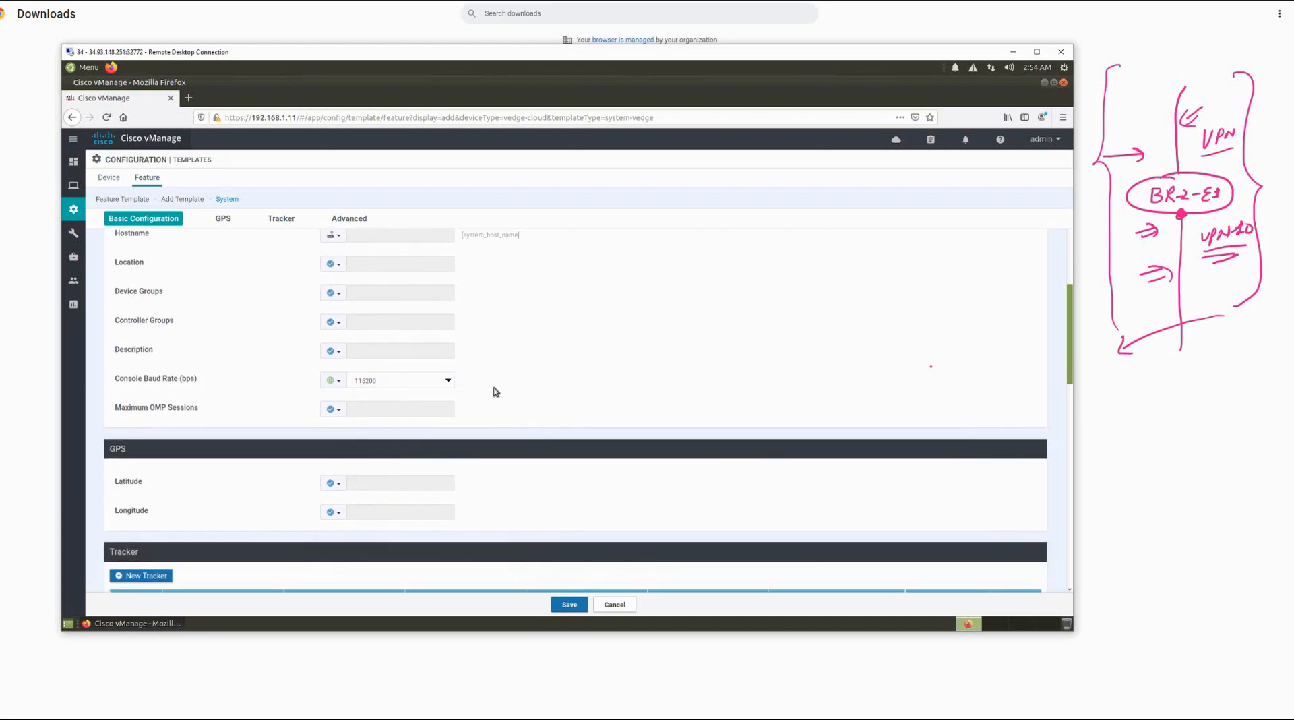
pyautogui.scroll(-6, 496, 391)
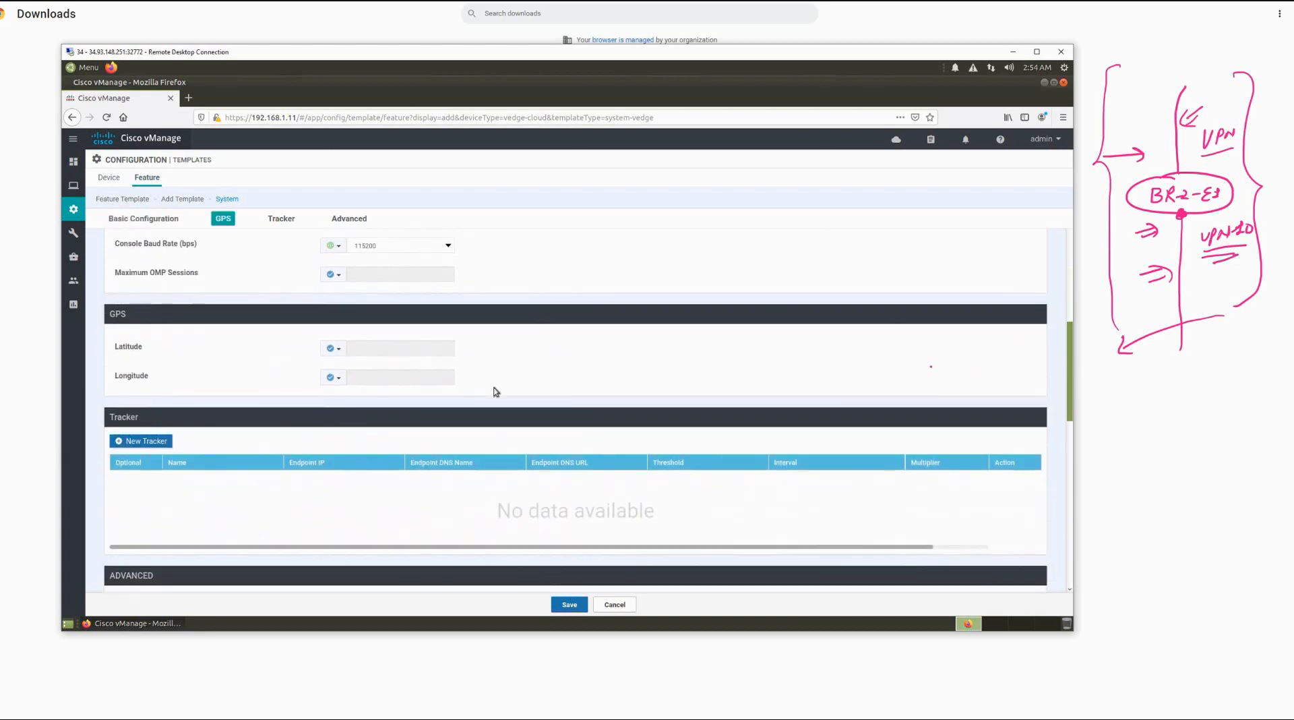
pyautogui.scroll(-1, 226, 367)
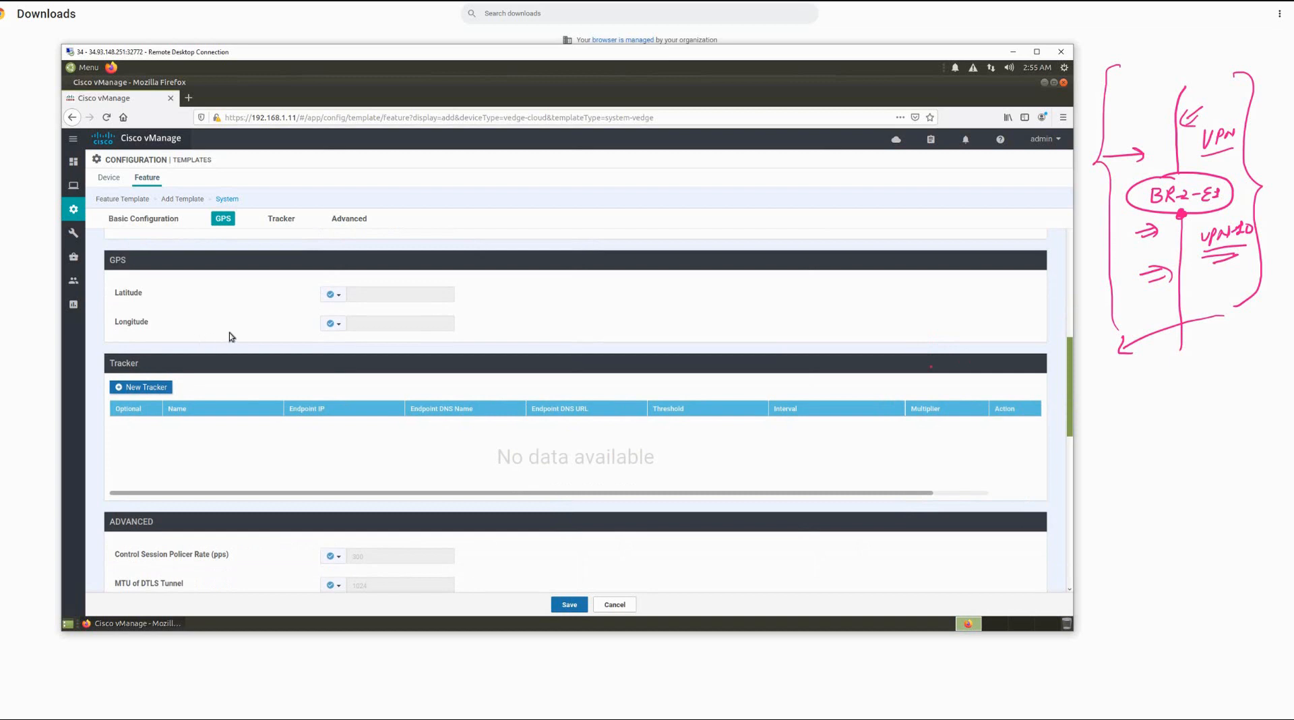
pyautogui.scroll(-4, 509, 393)
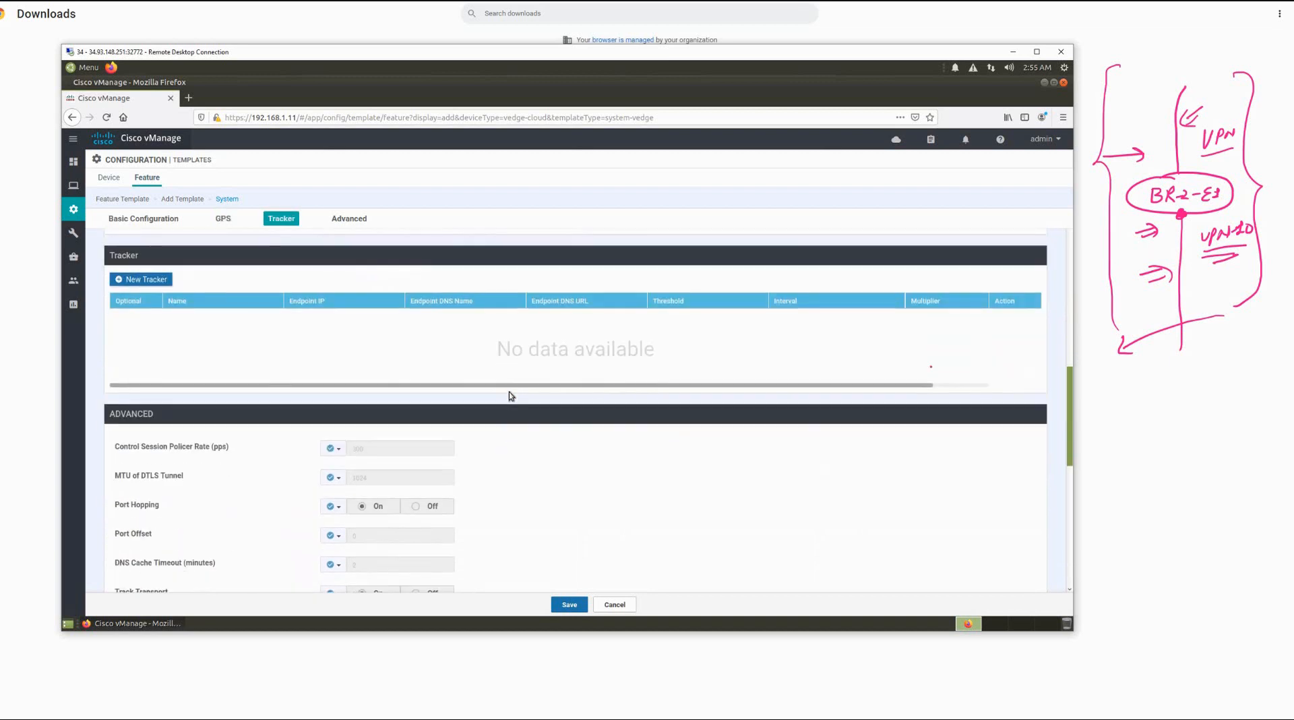
pyautogui.scroll(-2, 509, 393)
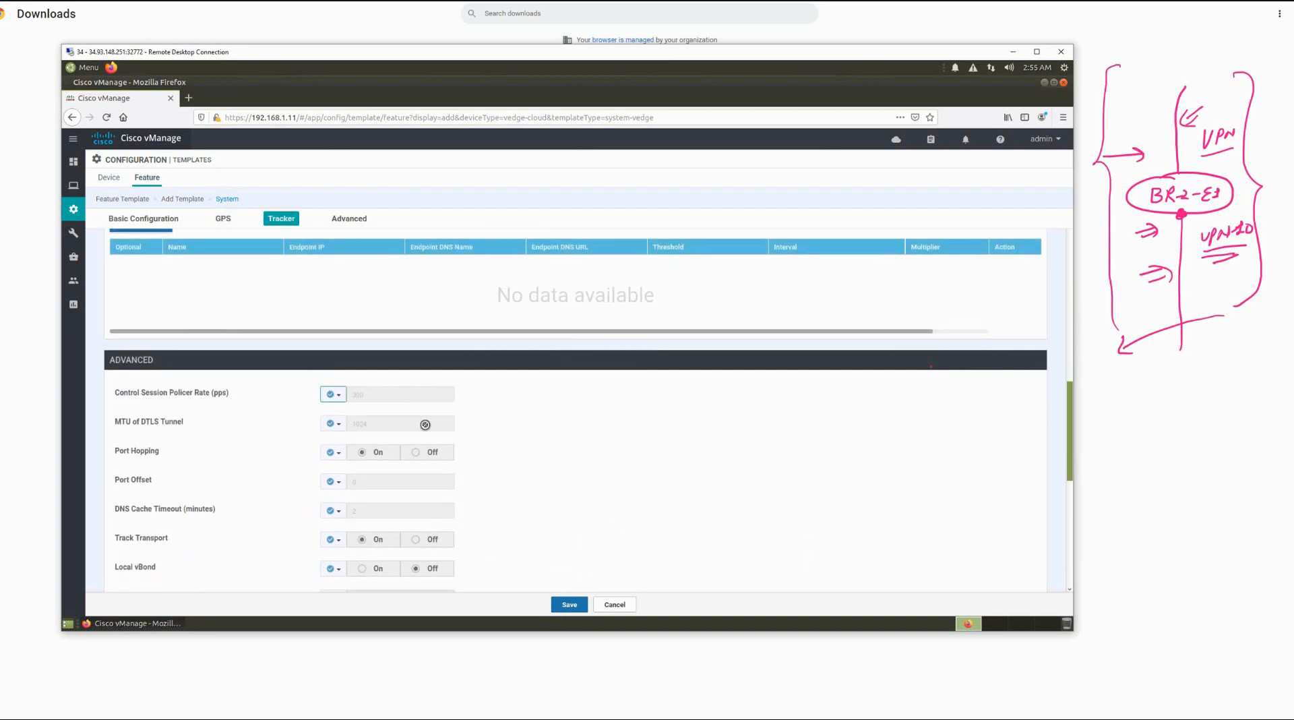
pyautogui.scroll(-2, 499, 412)
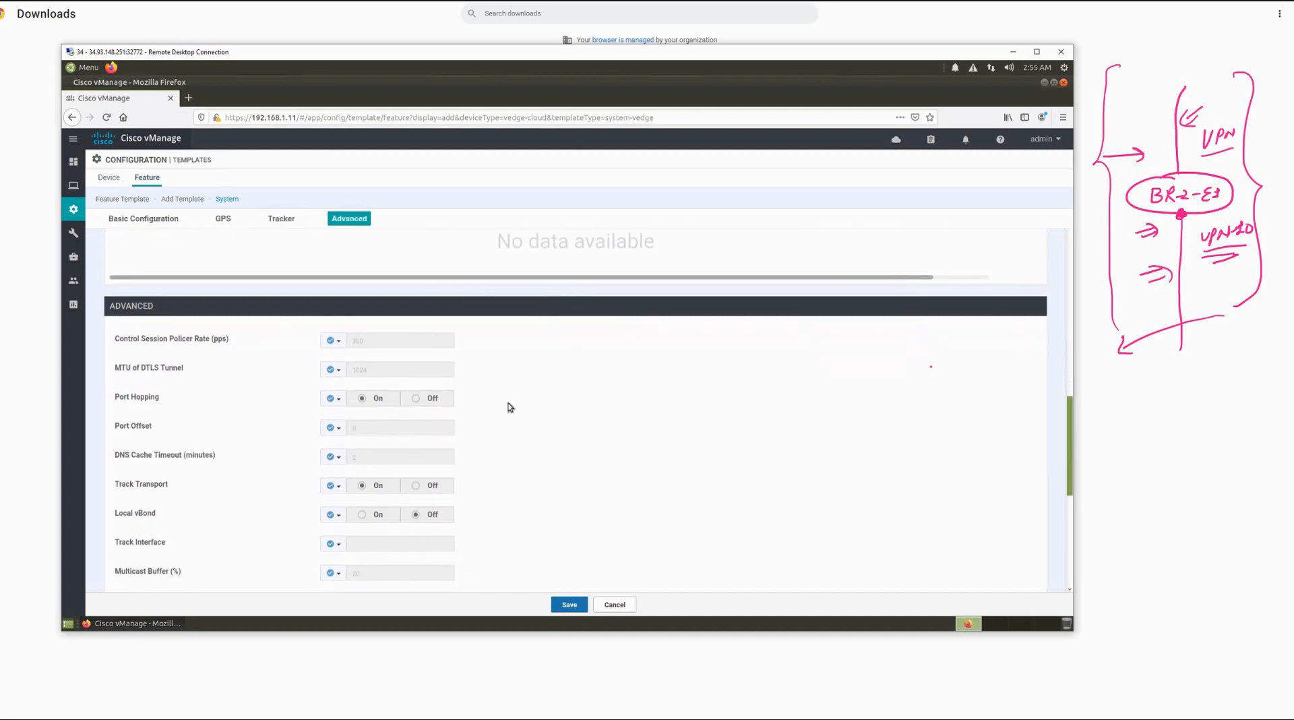
pyautogui.scroll(-10, 510, 406)
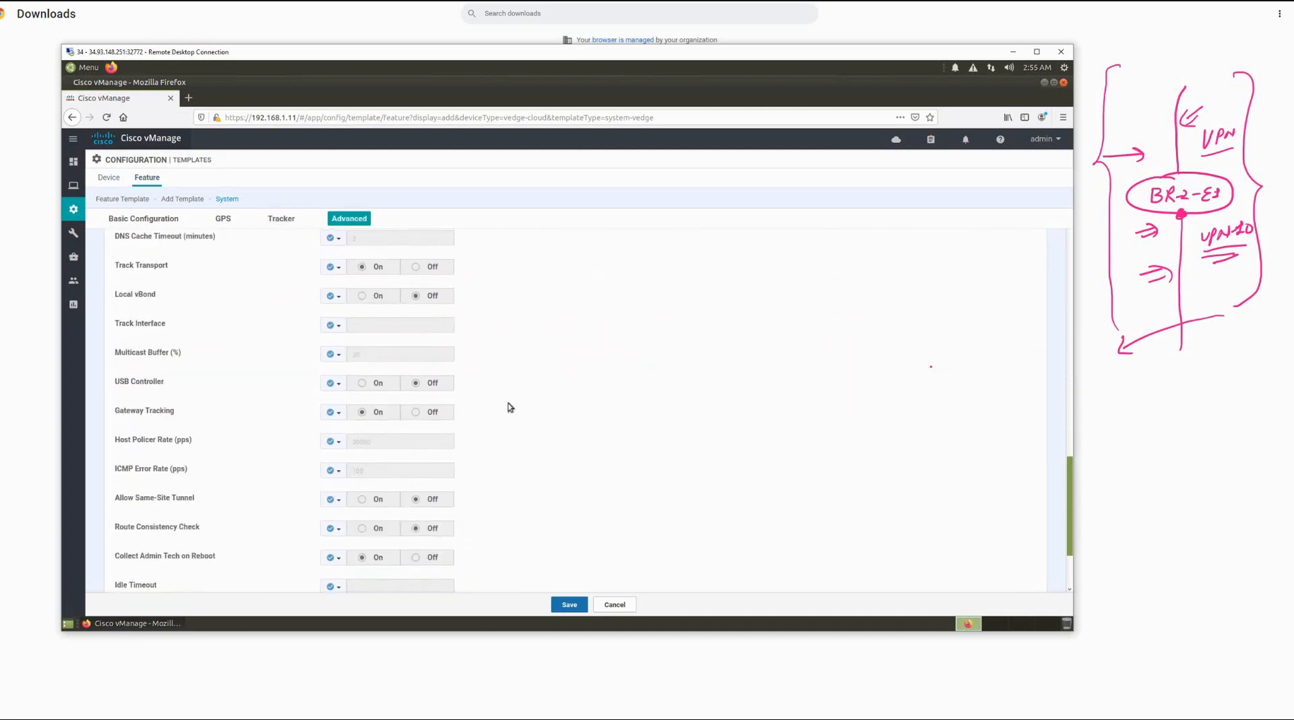
pyautogui.scroll(-1, 510, 407)
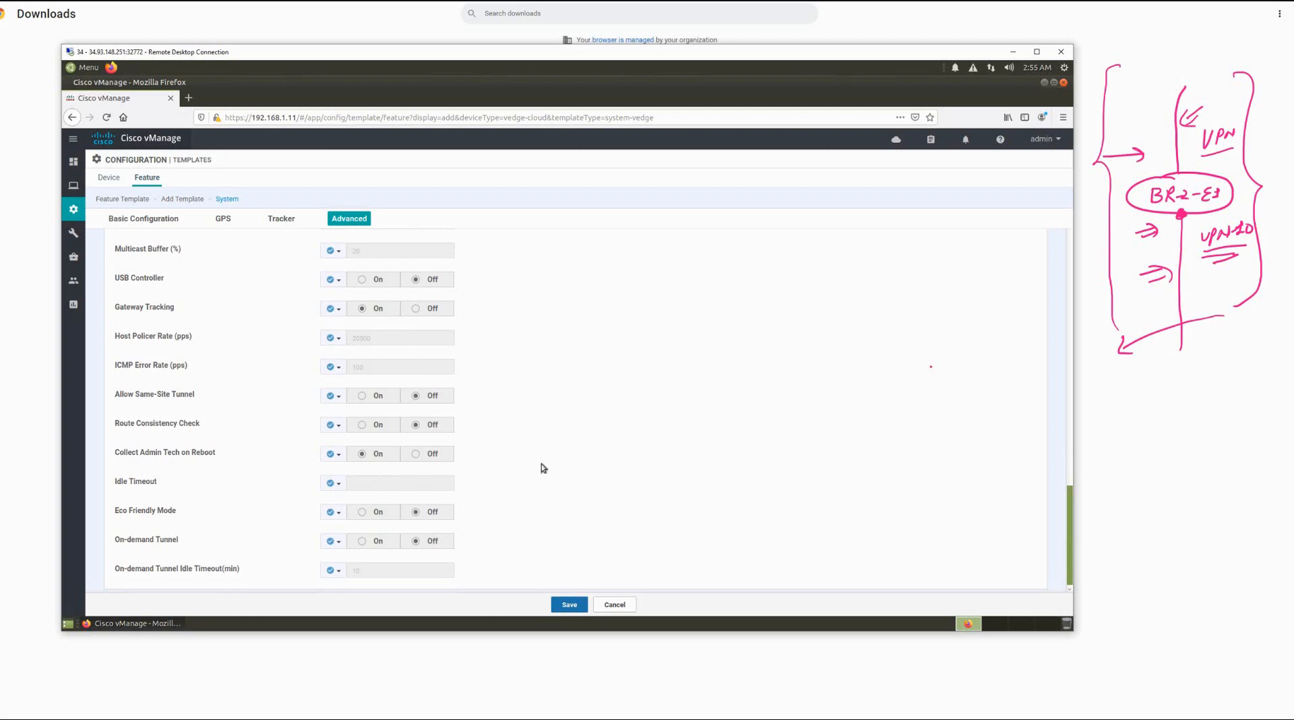
pyautogui.scroll(2, 543, 472)
pyautogui.click(570, 605)
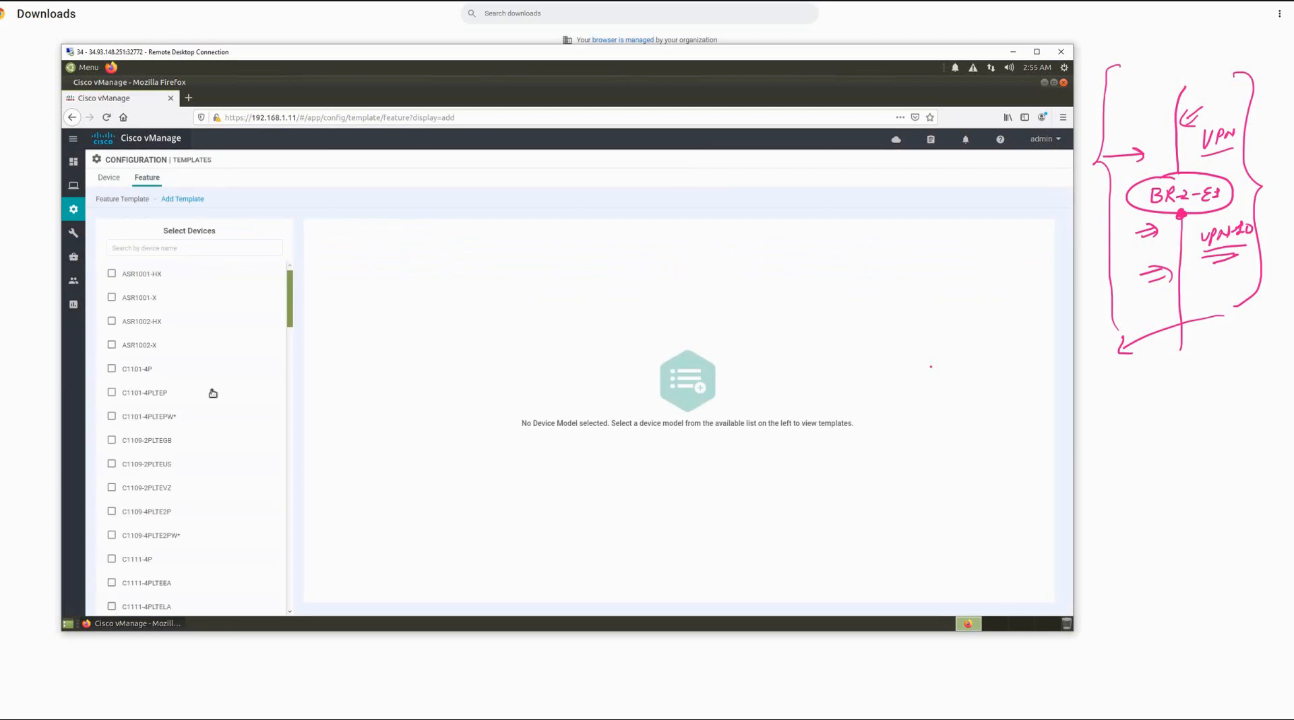
# Filter the device models by "ved" and select vEdge Cloud for the new feature template.
pyautogui.scroll(-5, 213, 393)
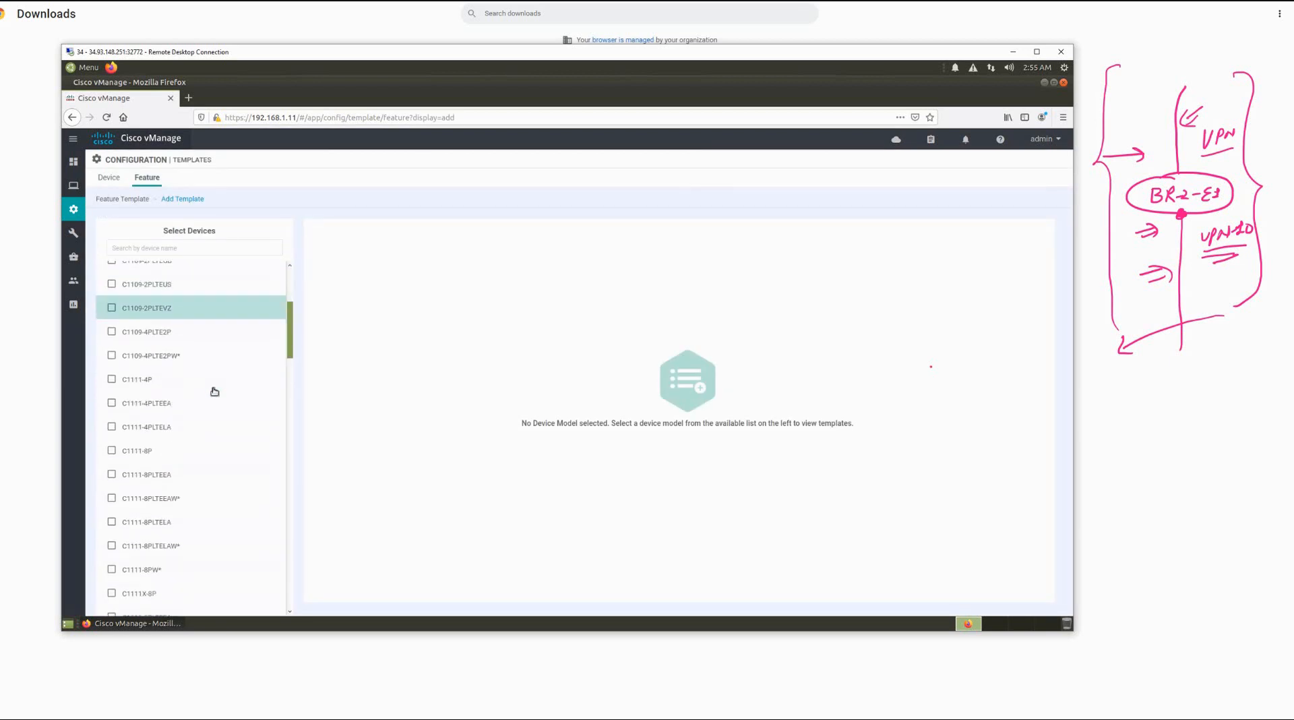
pyautogui.scroll(-1, 213, 388)
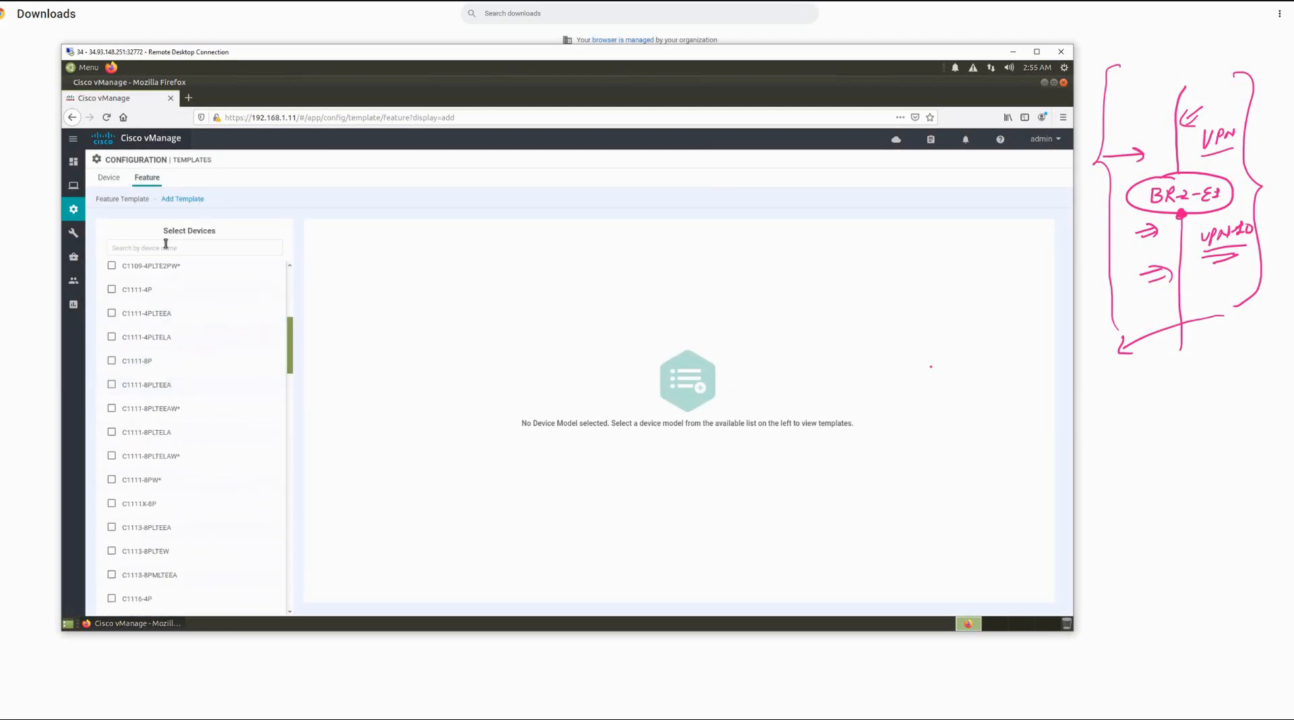
pyautogui.click(166, 246)
pyautogui.write('ved')
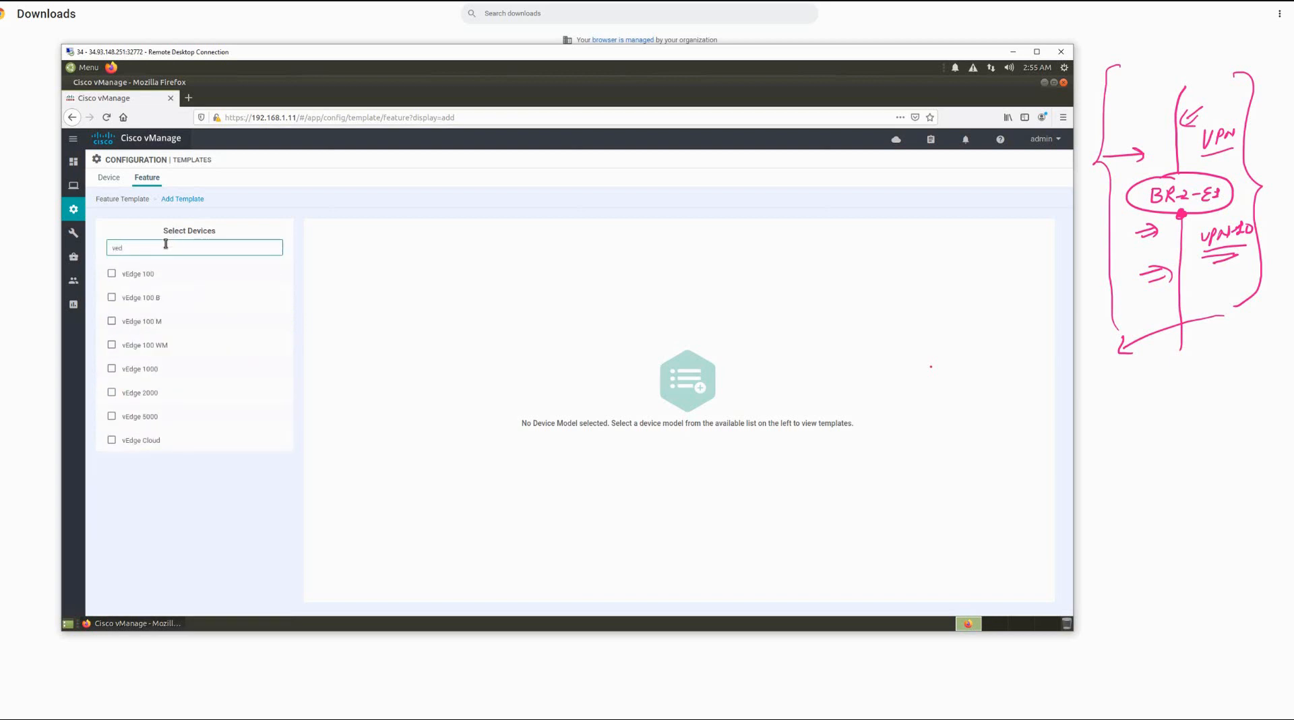
pyautogui.click(137, 443)
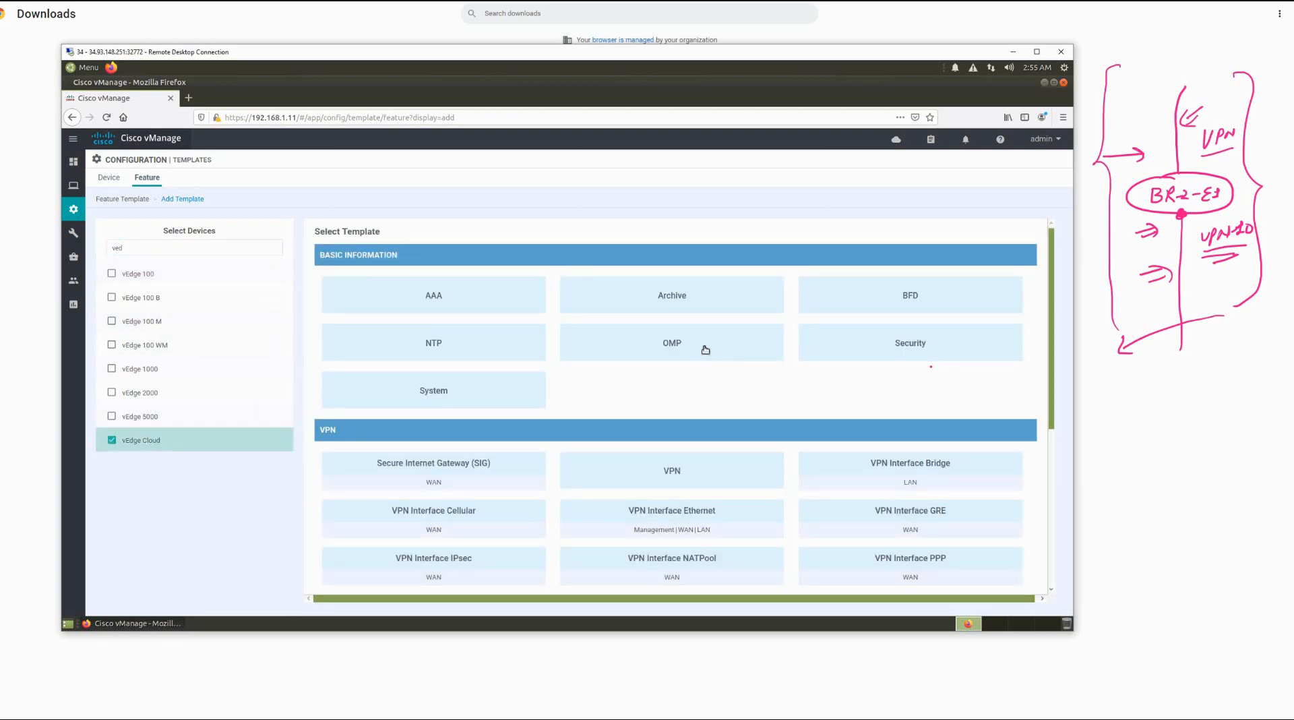
# Check the network topology and start a VPN Interface Ethernet feature template for vEdge Cloud.
pyautogui.scroll(-1, 706, 349)
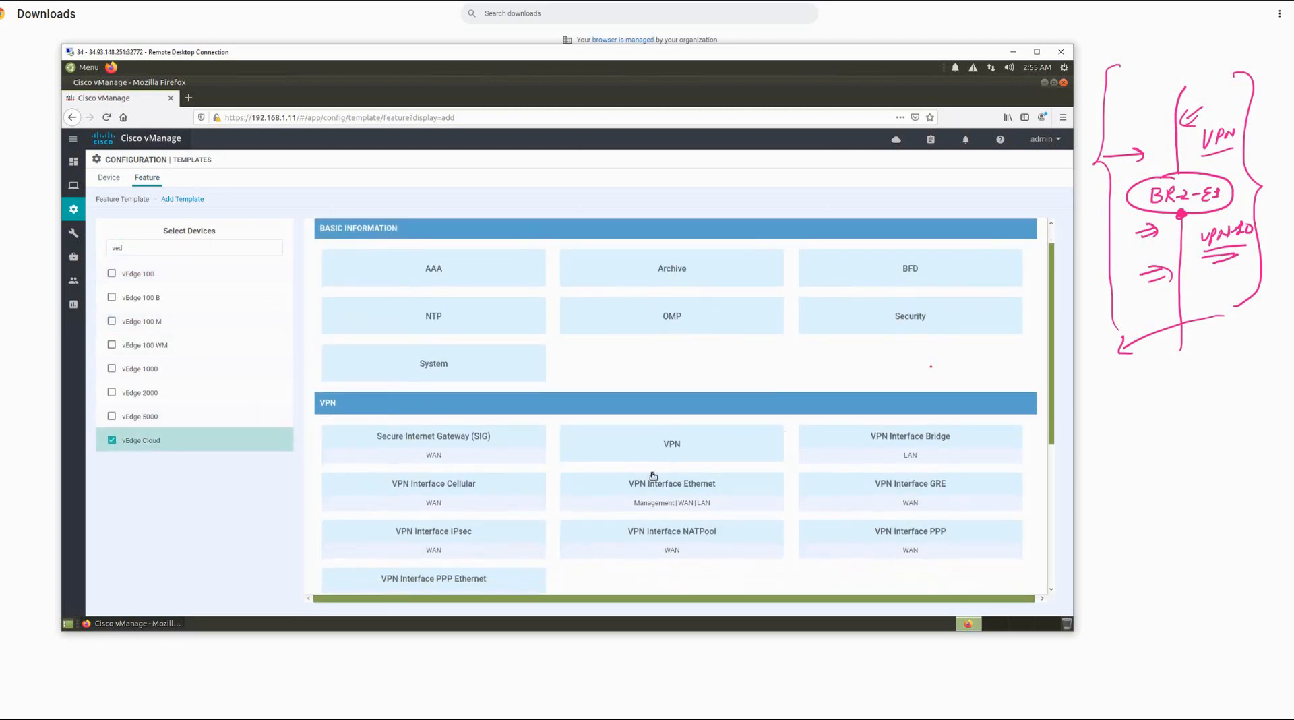
pyautogui.scroll(-1, 652, 471)
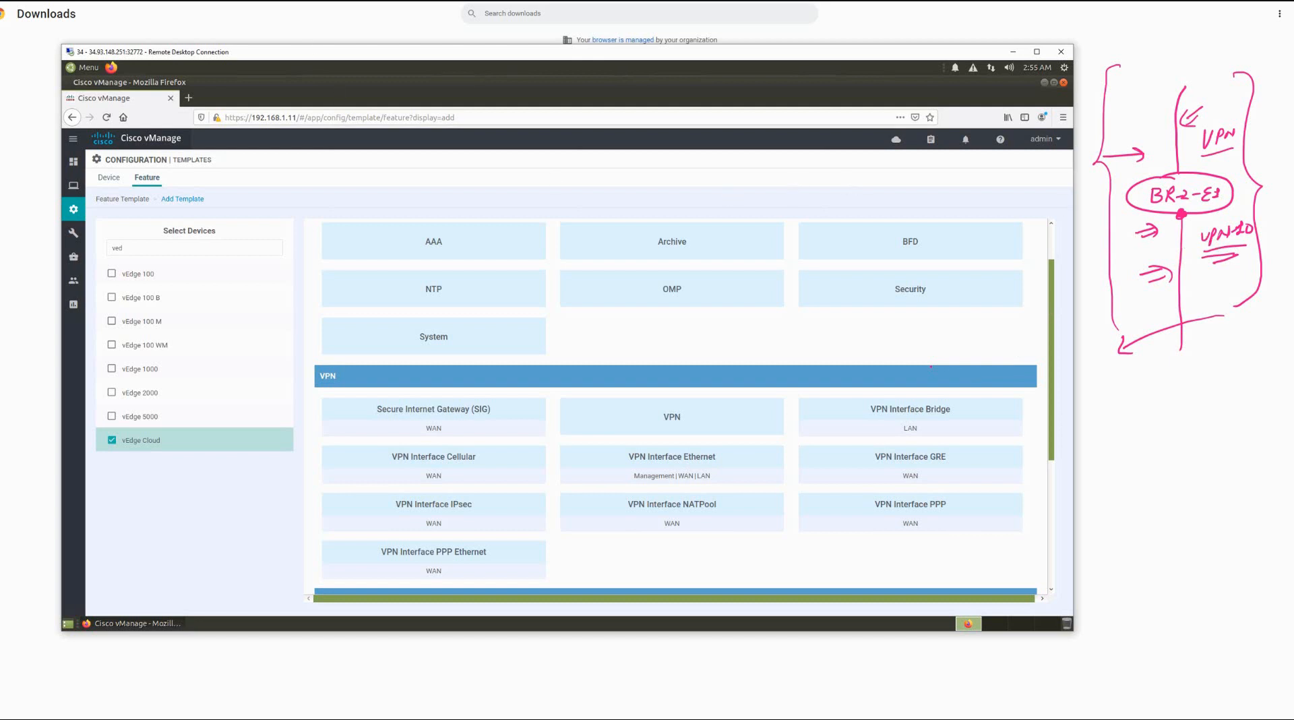
pyautogui.hotkey('alt', 'Tab')
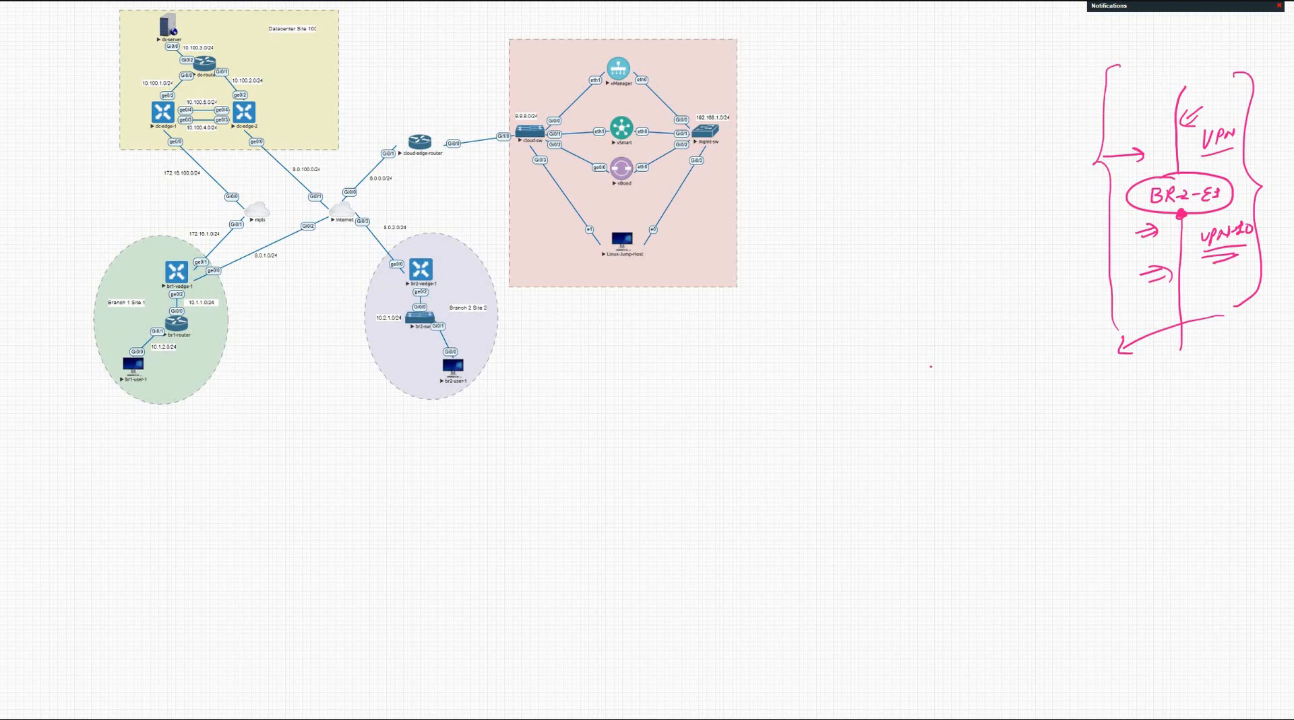
pyautogui.hotkey('alt', 'Tab')
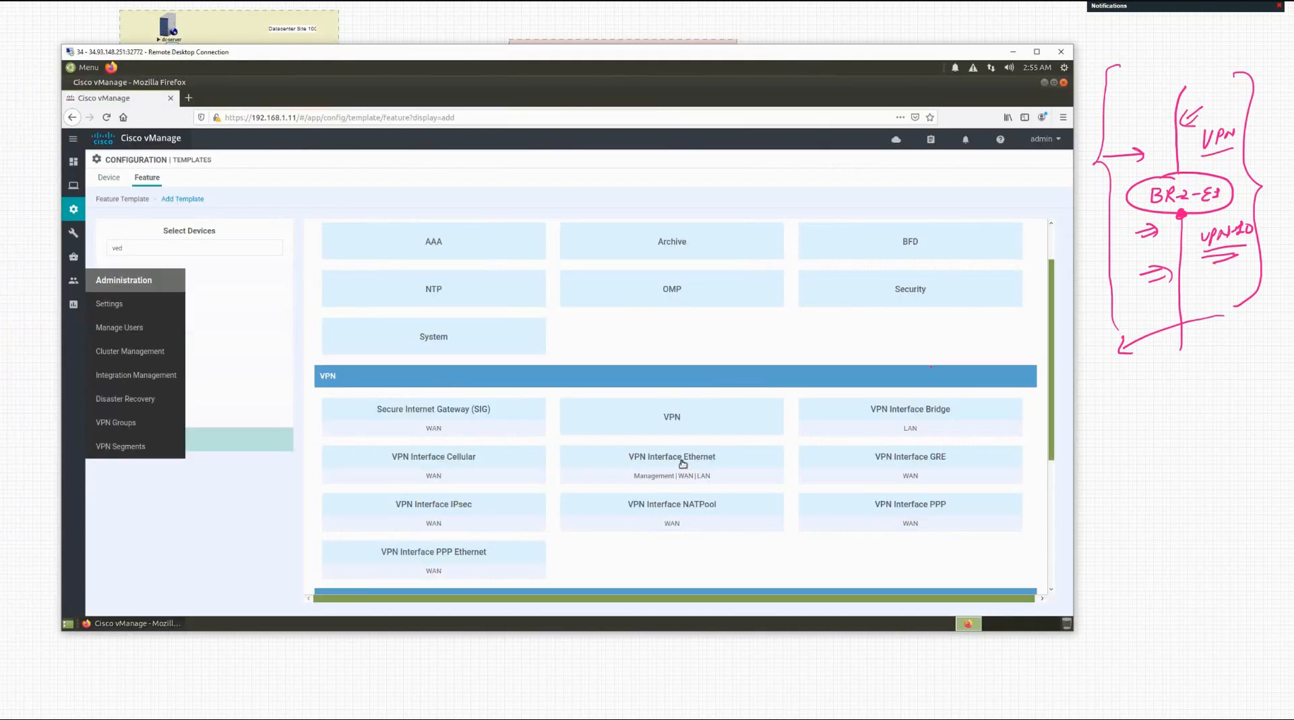
pyautogui.click(682, 463)
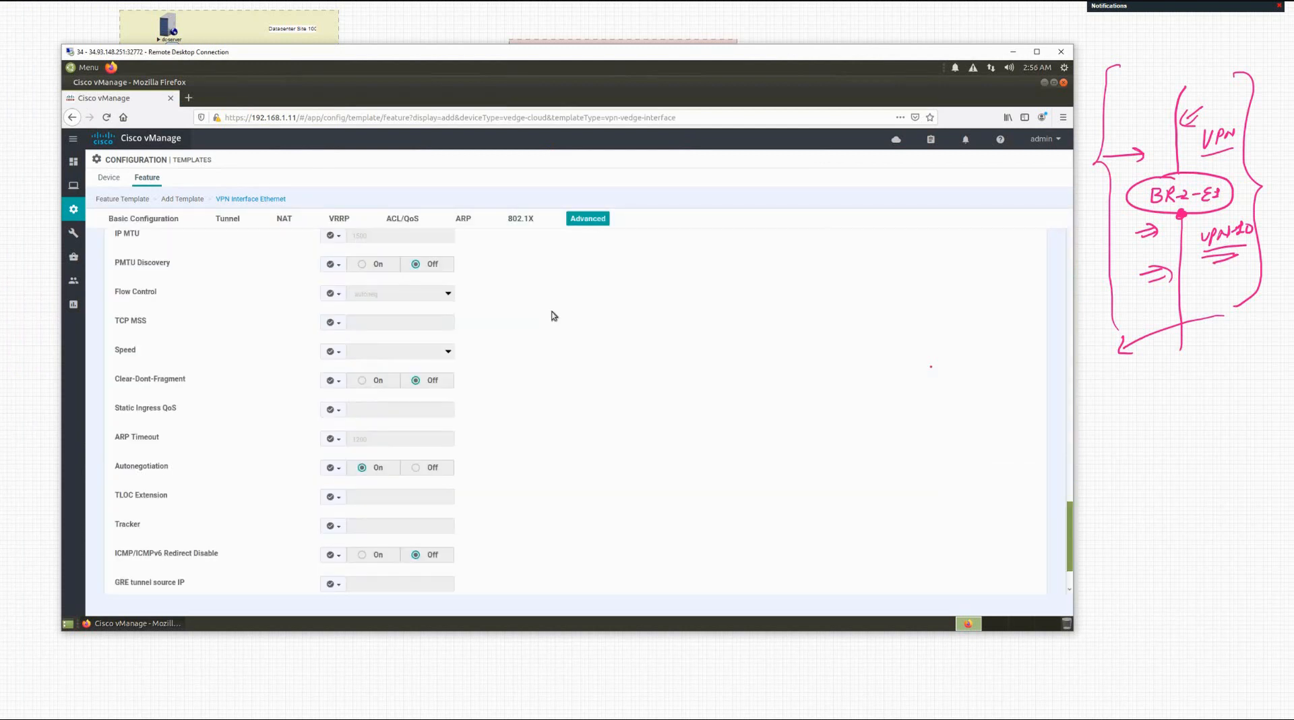
# Enter BR-2-vedge as both the template name and the template description.
pyautogui.scroll(4, 858, 419)
pyautogui.scroll(10, 438, 284)
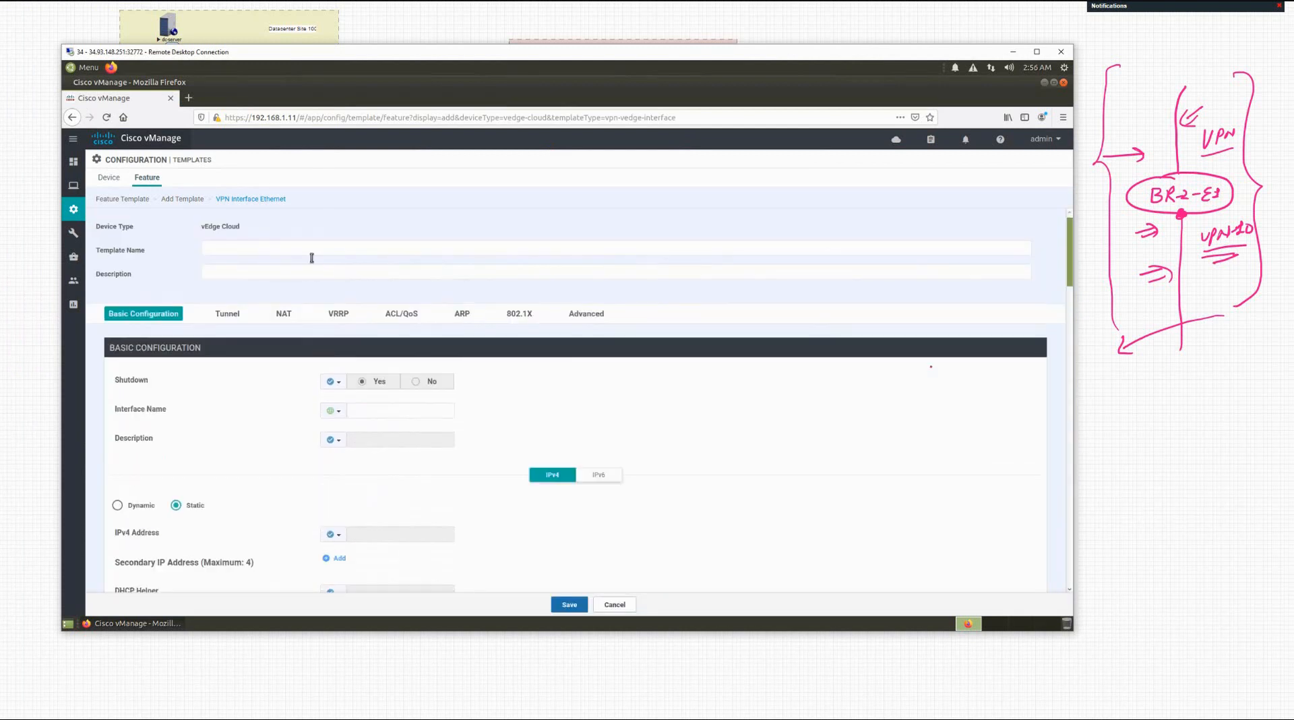
pyautogui.click(400, 243)
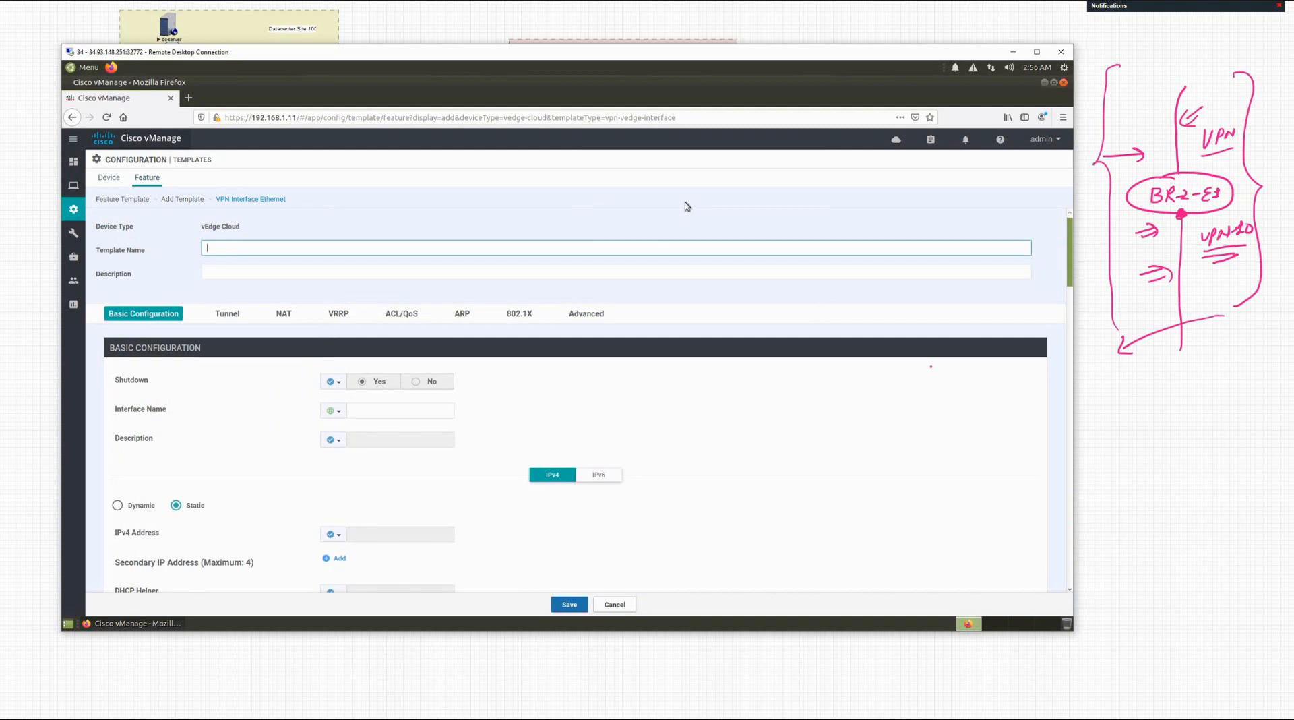
pyautogui.write('BR-2')
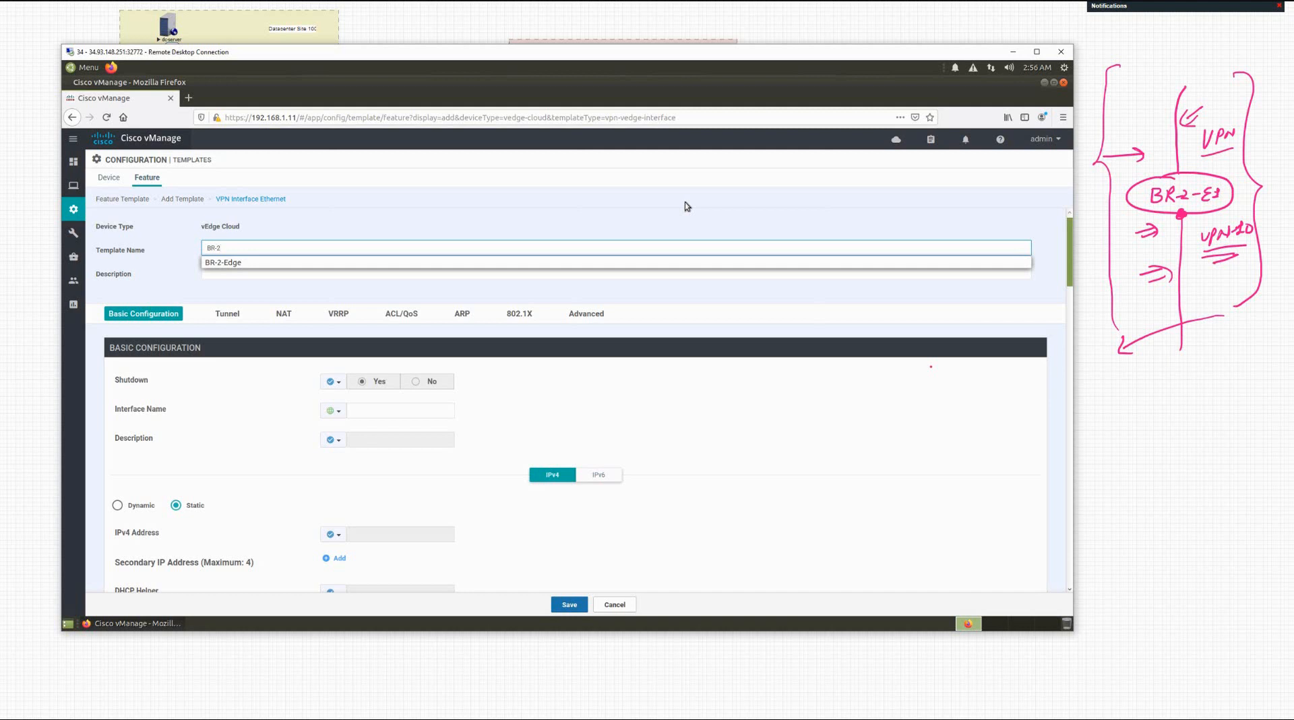
pyautogui.write('-vedge')
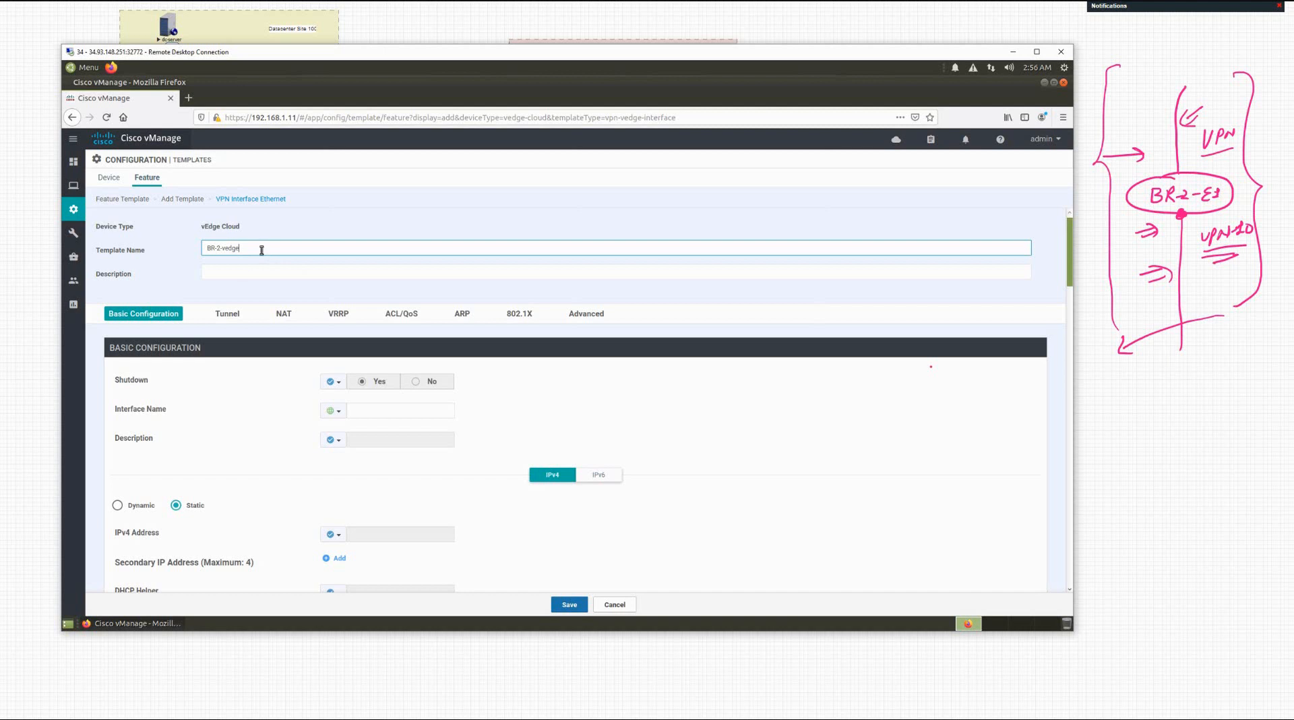
pyautogui.press('Tab')
pyautogui.moveTo(242, 251); pyautogui.dragTo(206, 247)
pyautogui.hotkey('ctrl', 'c')
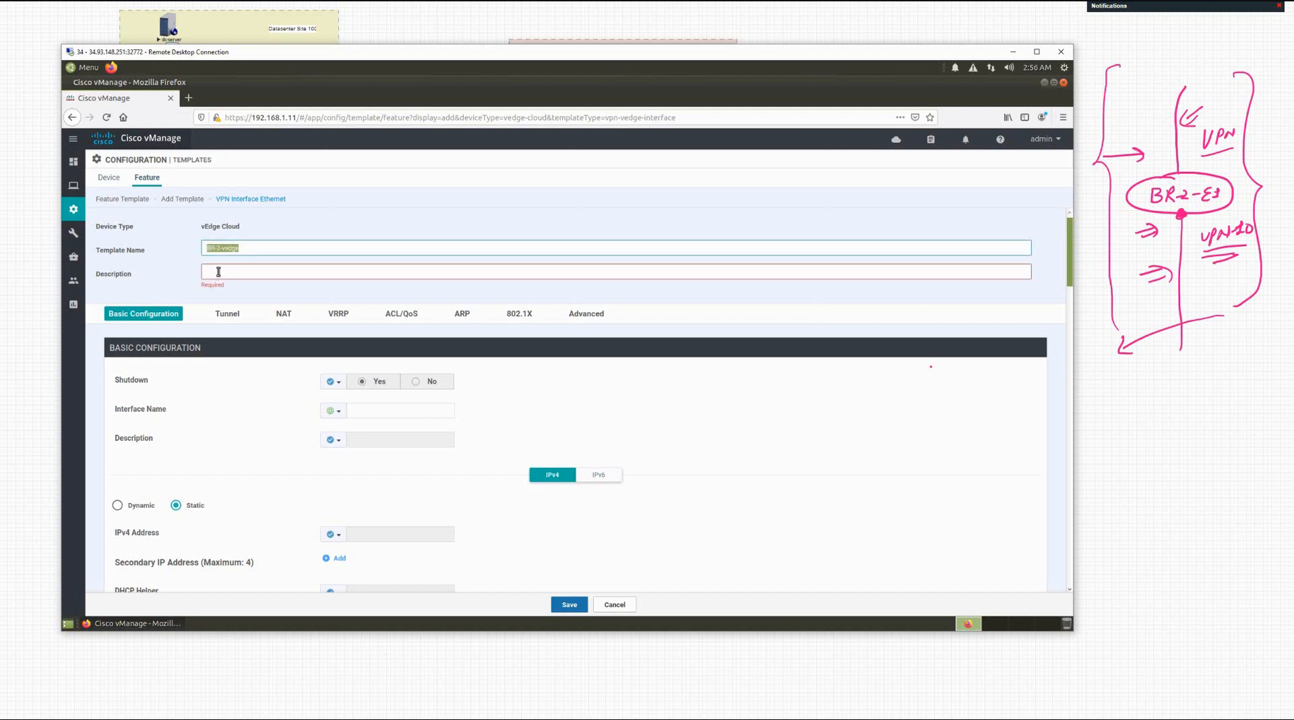
pyautogui.click(218, 271)
pyautogui.hotkey('ctrl', 'v')
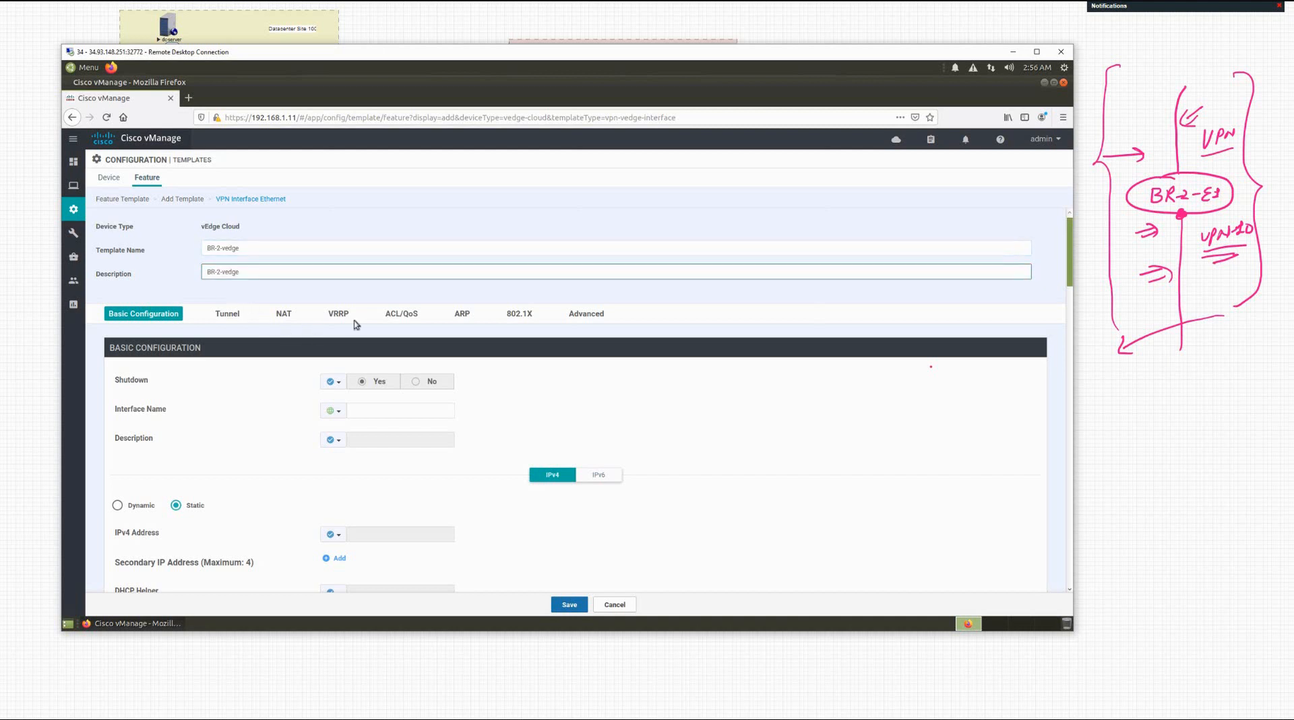
# Switch Shutdown to a Global value and set it to No in the basic configuration.
pyautogui.scroll(-2, 283, 361)
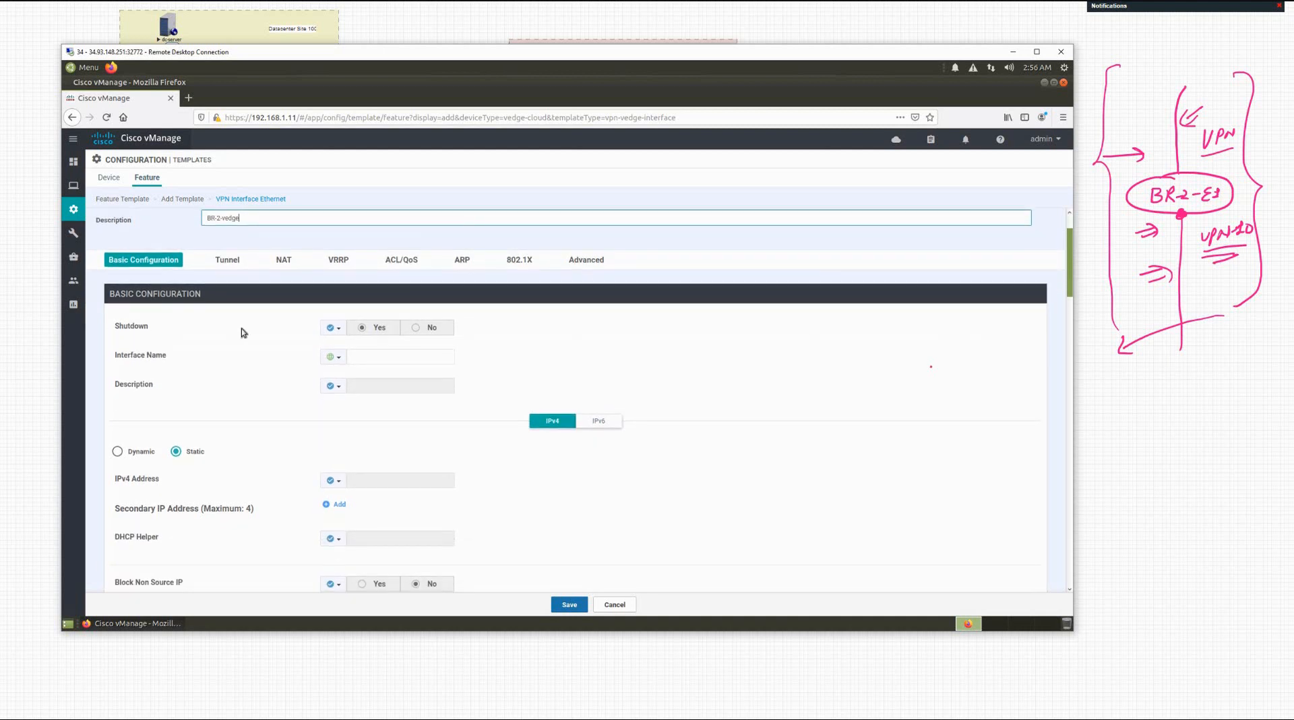
pyautogui.click(334, 327)
pyautogui.click(351, 345)
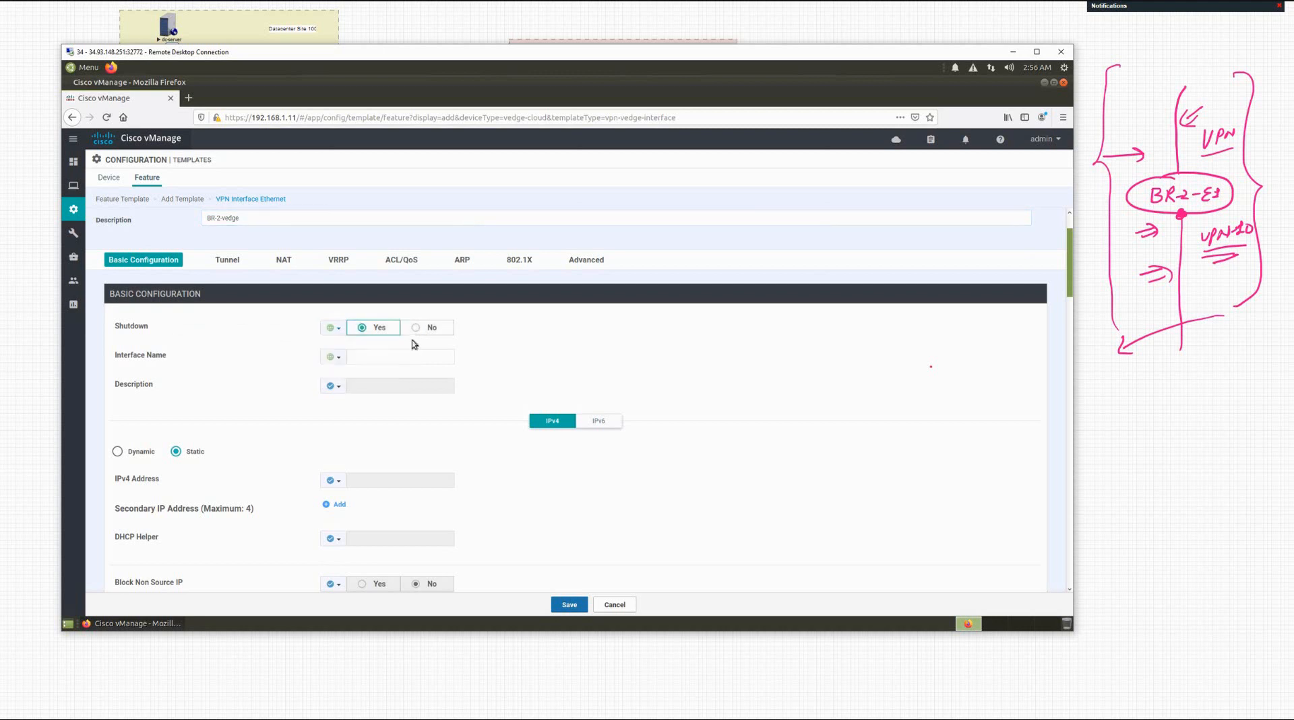
pyautogui.click(435, 329)
# Set the Interface Name to GigabitEthernet0/0.
pyautogui.click(355, 358)
pyautogui.write('i')
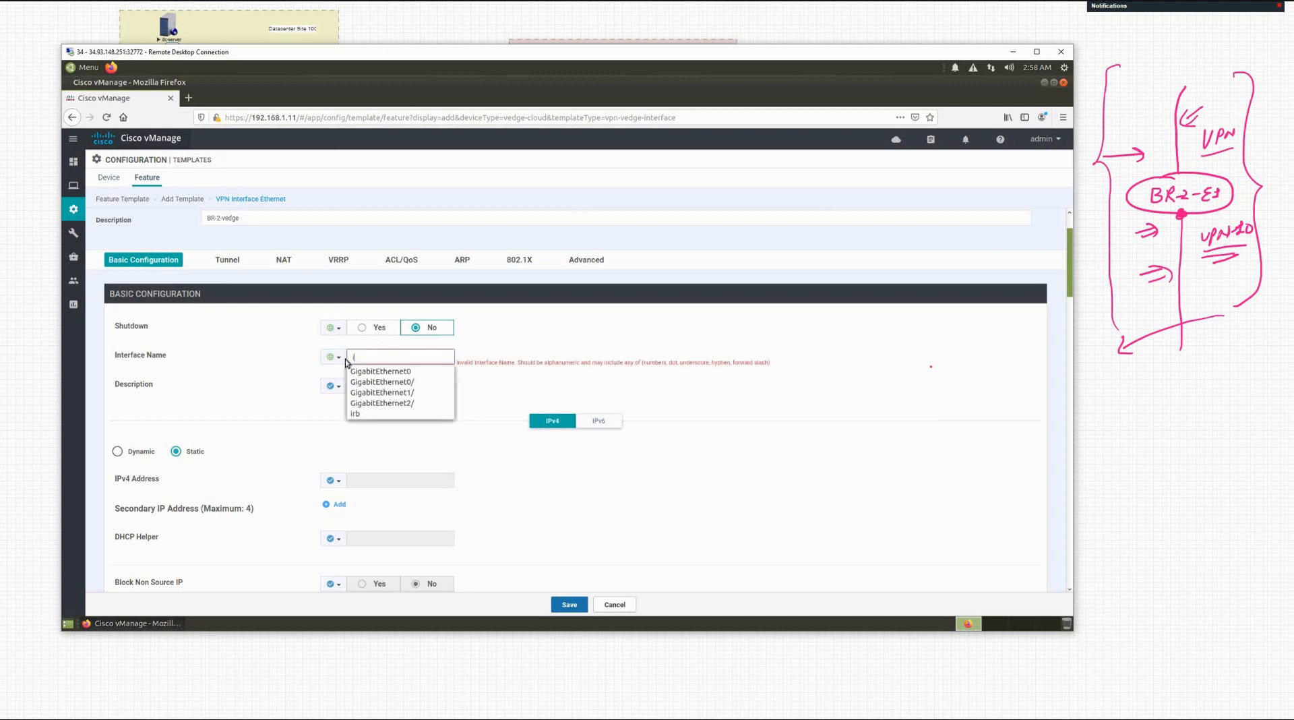
pyautogui.click(386, 371)
pyautogui.click(407, 359)
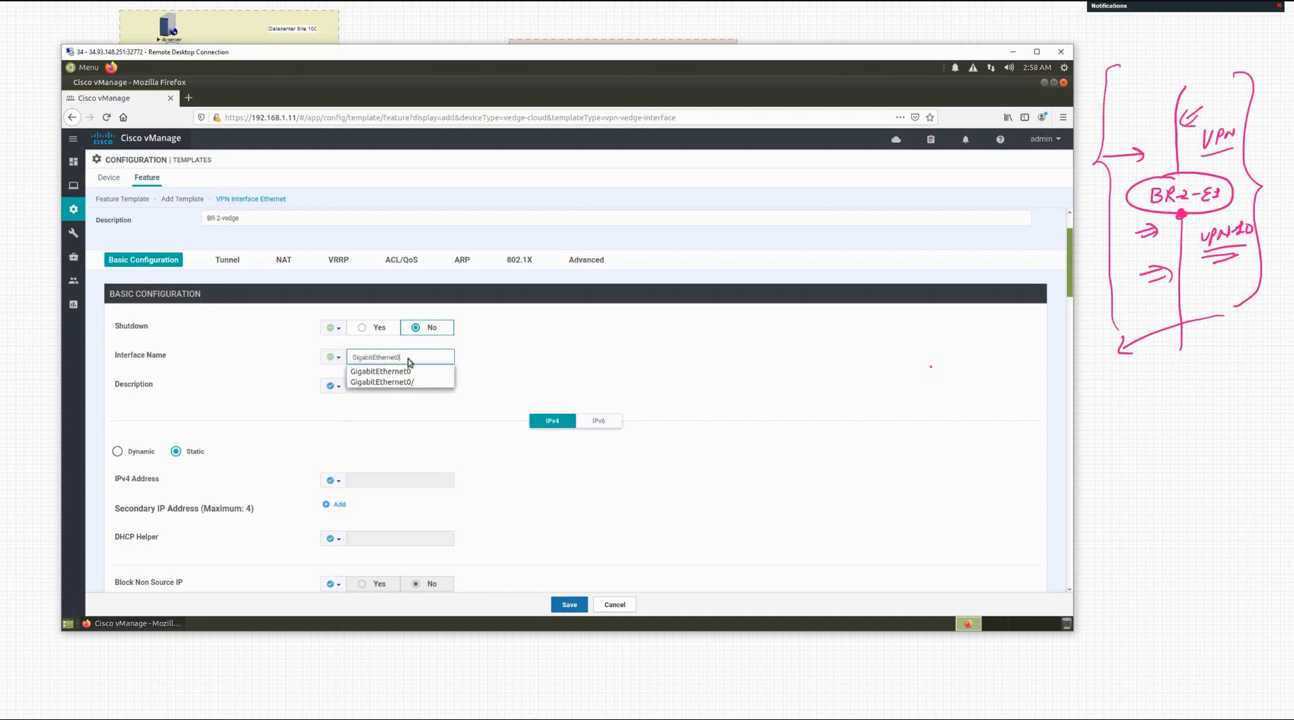
pyautogui.write('/0')
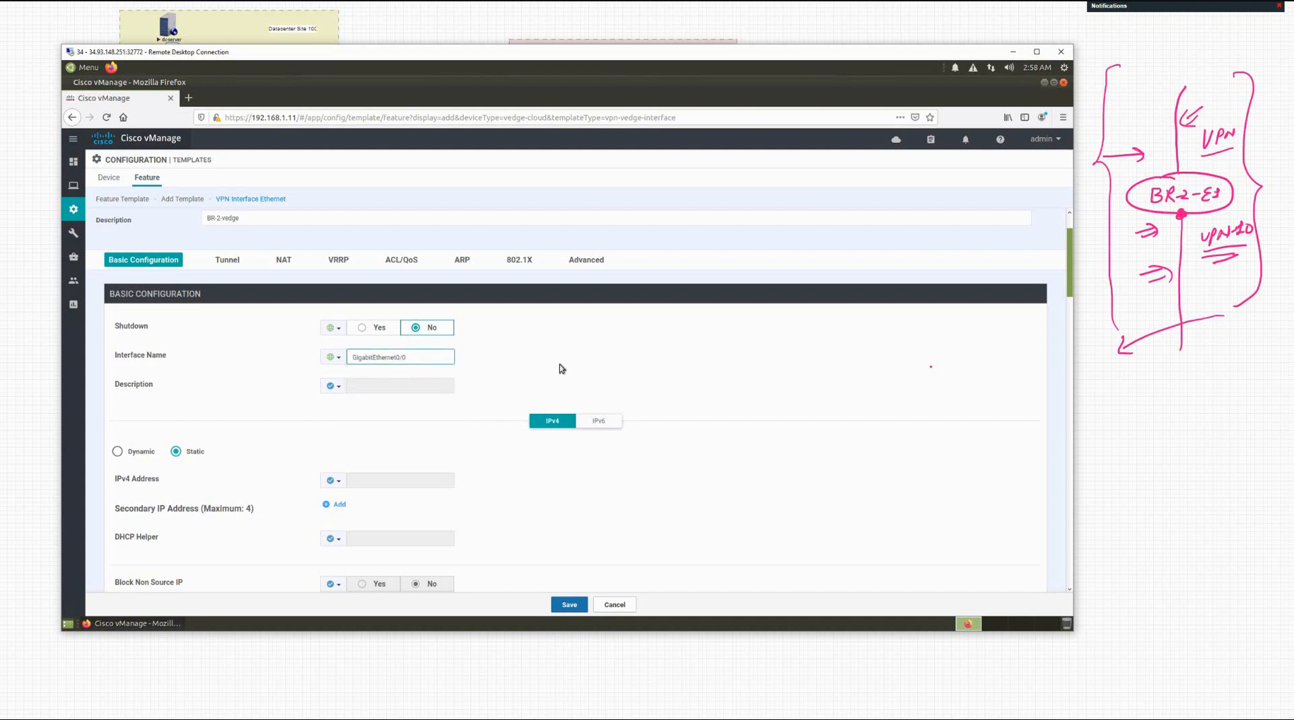
# Switch the interface Description in the basic configuration to a Global value.
pyautogui.click(375, 385)
pyautogui.click(341, 387)
pyautogui.click(361, 400)
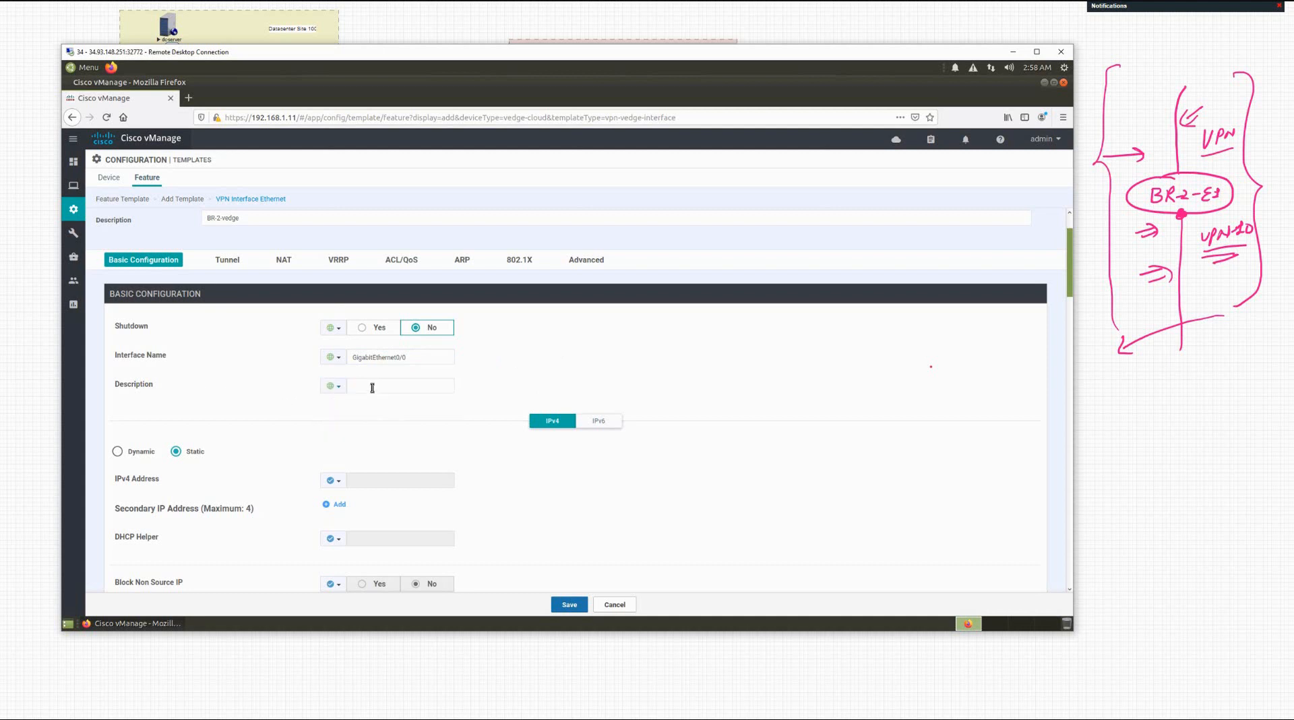
pyautogui.click(393, 385)
# Replace the template description with Internet-interfaces.
pyautogui.click(338, 216)
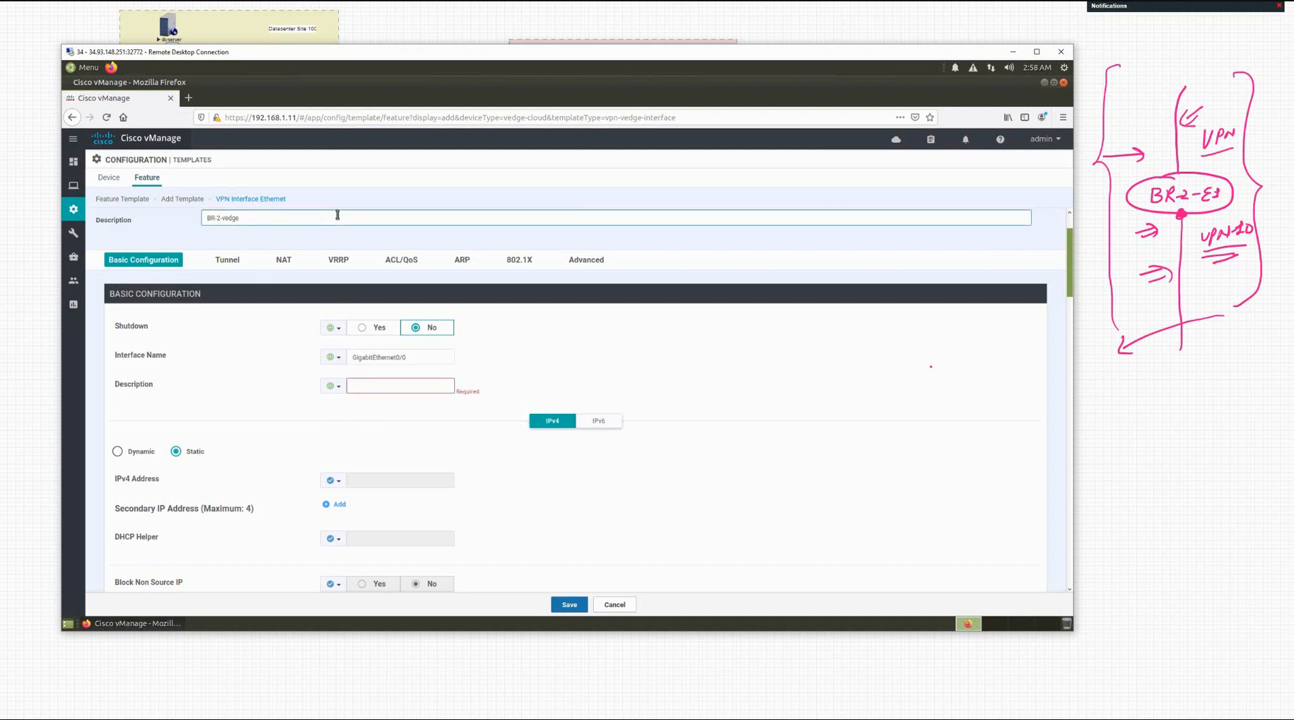
pyautogui.press('BackSpace')
pyautogui.press('BackSpace')
pyautogui.press('BackSpace')
pyautogui.press('BackSpace')
pyautogui.press('BackSpace')
pyautogui.press('BackSpace')
pyautogui.press('BackSpace')
pyautogui.click(337, 214)
pyautogui.scroll(2, 405, 259)
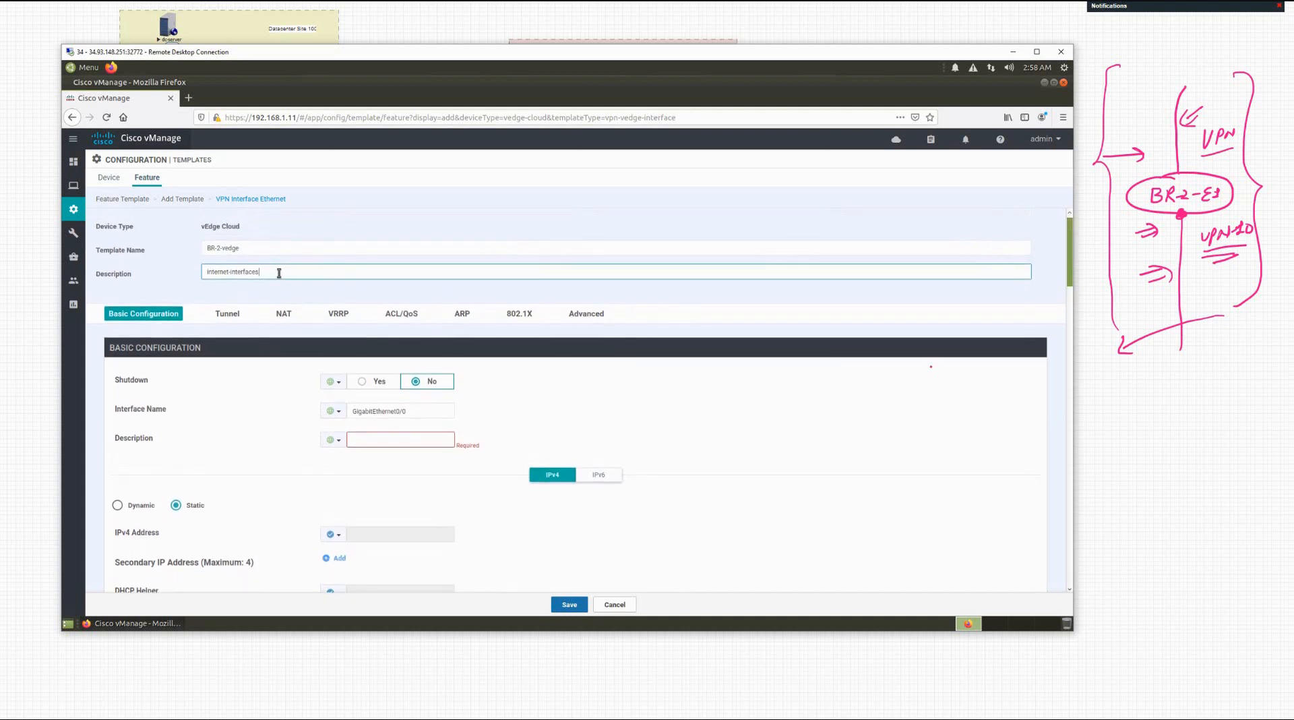
# Reuse the template description as the template name and shorten both to Internet-interface.
pyautogui.tripleClick(207, 270)
pyautogui.hotkey('ctrl', 'c')
pyautogui.click(240, 249)
pyautogui.hotkey('ctrl', 'a')
pyautogui.hotkey('ctrl', 'v')
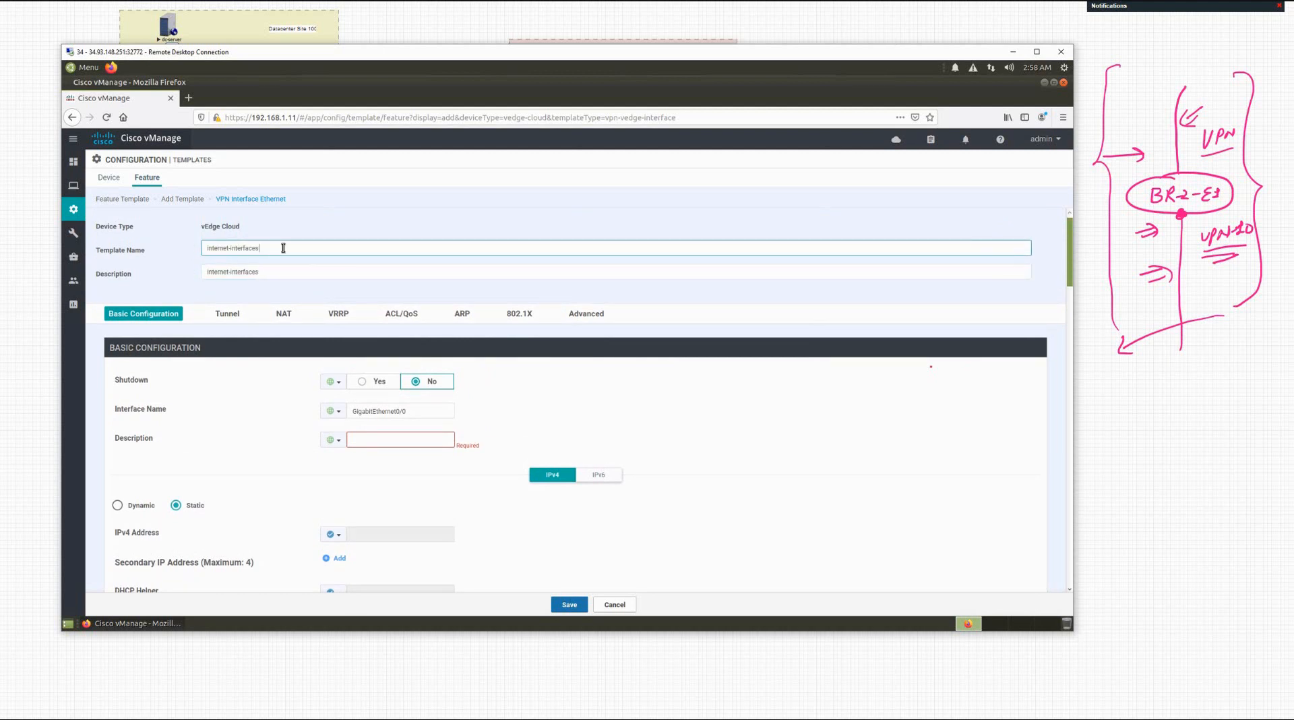
pyautogui.press('BackSpace')
pyautogui.click(267, 268)
pyautogui.press('BackSpace')
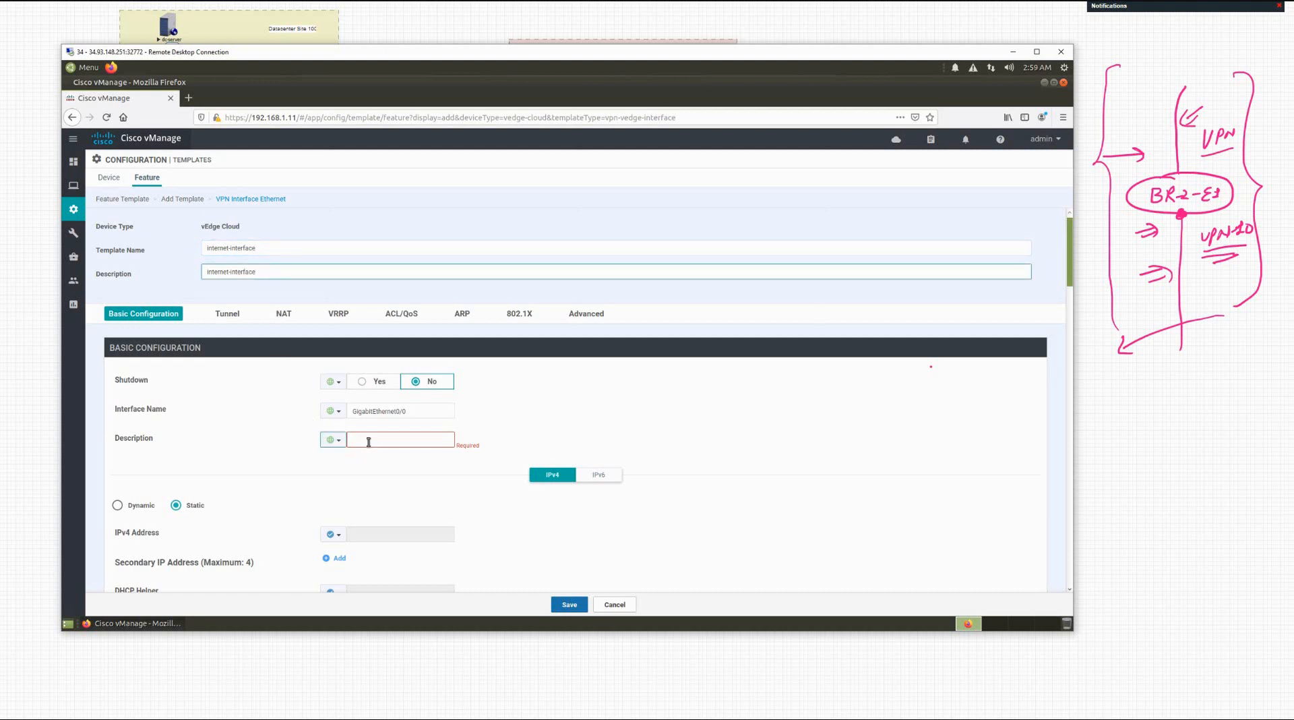
# Enter *****Internet-interface***** as the interface Description in the basic configuration.
pyautogui.click(437, 436)
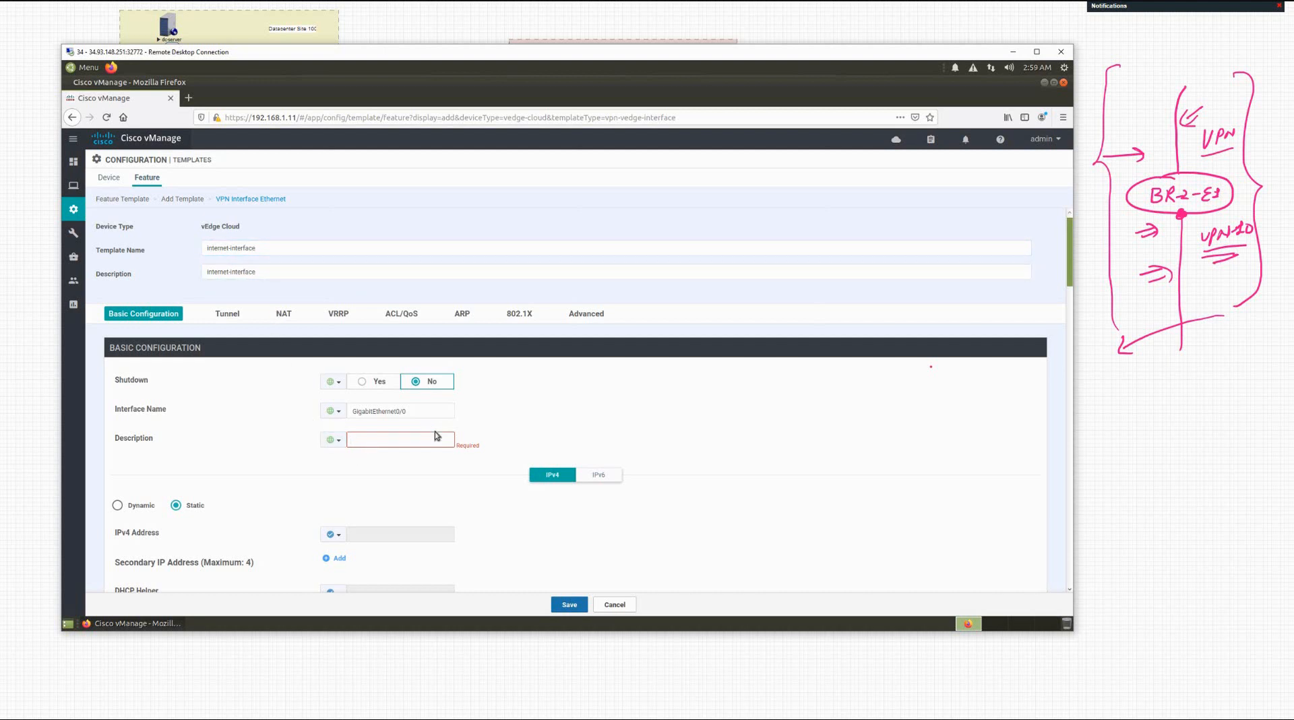
pyautogui.write('-')
pyautogui.press('BackSpace')
pyautogui.press('BackSpace')
pyautogui.press('BackSpace')
pyautogui.write('terf')
pyautogui.scroll(-1, 255, 507)
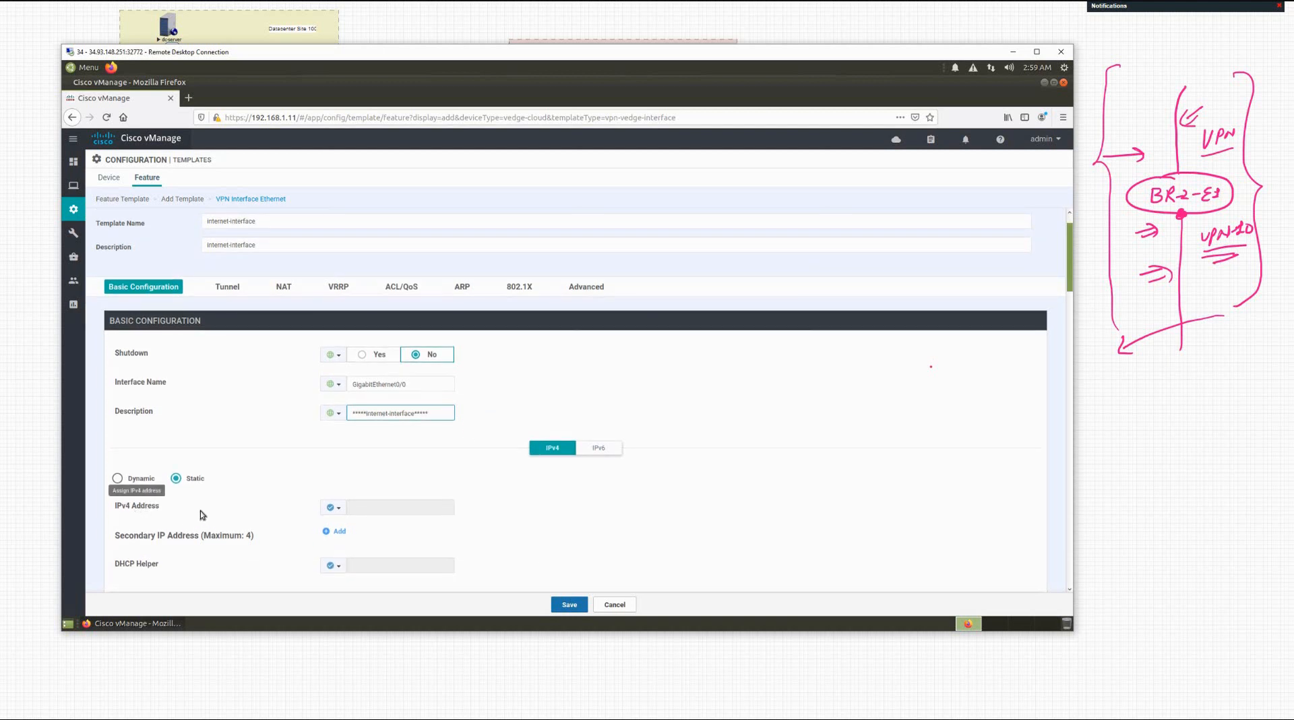
# Set the static IPv4 Address to Device Specific with the key vpn0_internet_if_ipv4_address.
pyautogui.click(337, 509)
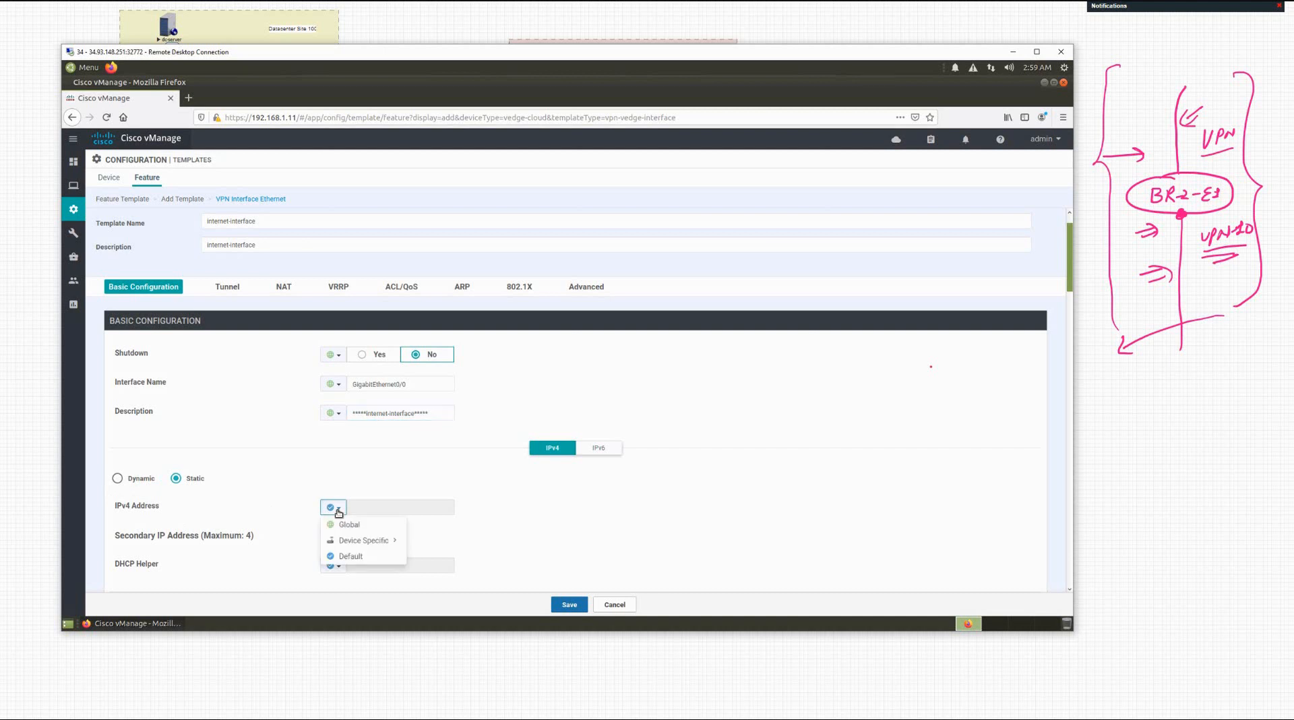
pyautogui.click(360, 540)
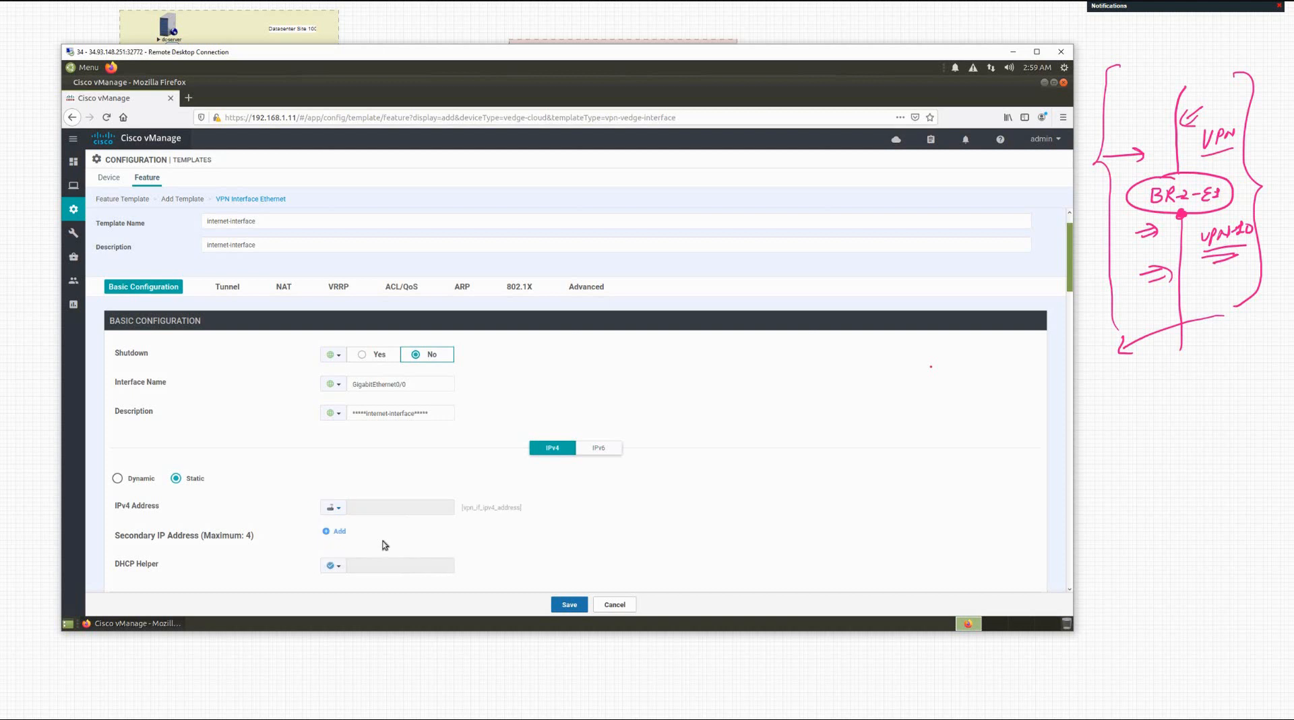
pyautogui.click(333, 507)
pyautogui.moveTo(362, 543)
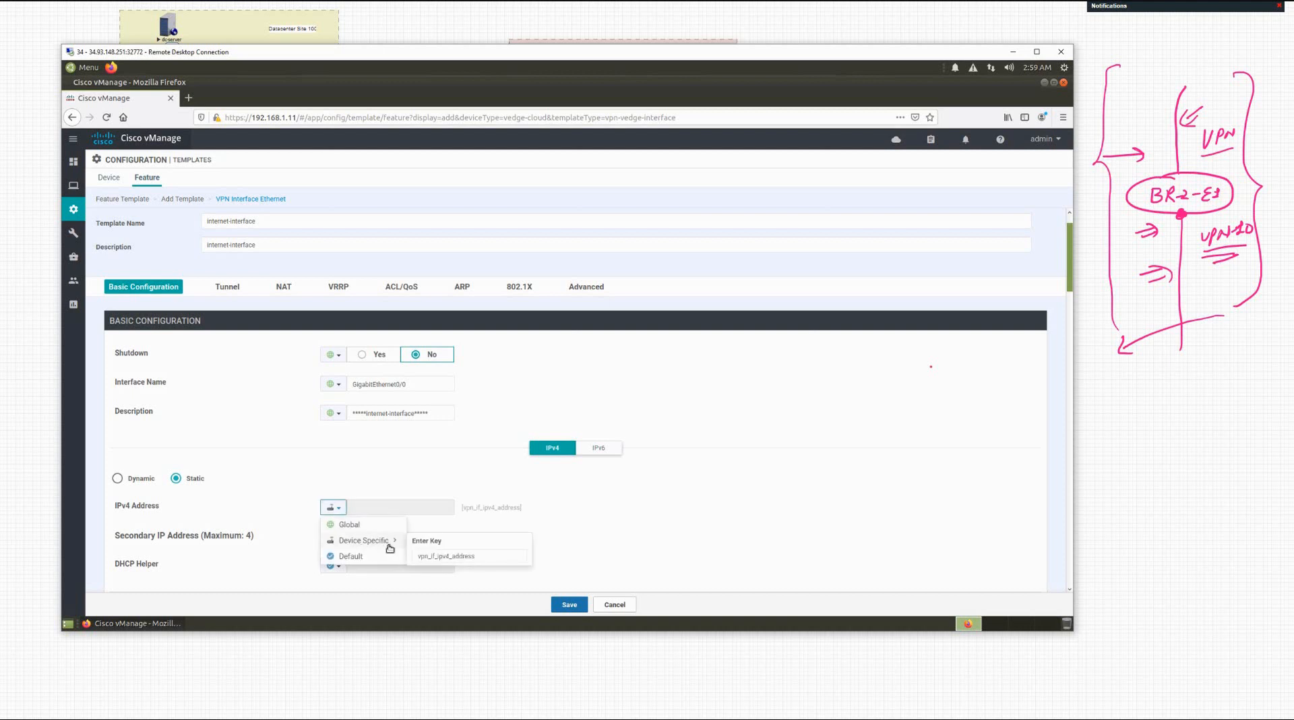
pyautogui.click(450, 556)
pyautogui.click(428, 557)
pyautogui.write('0_internet')
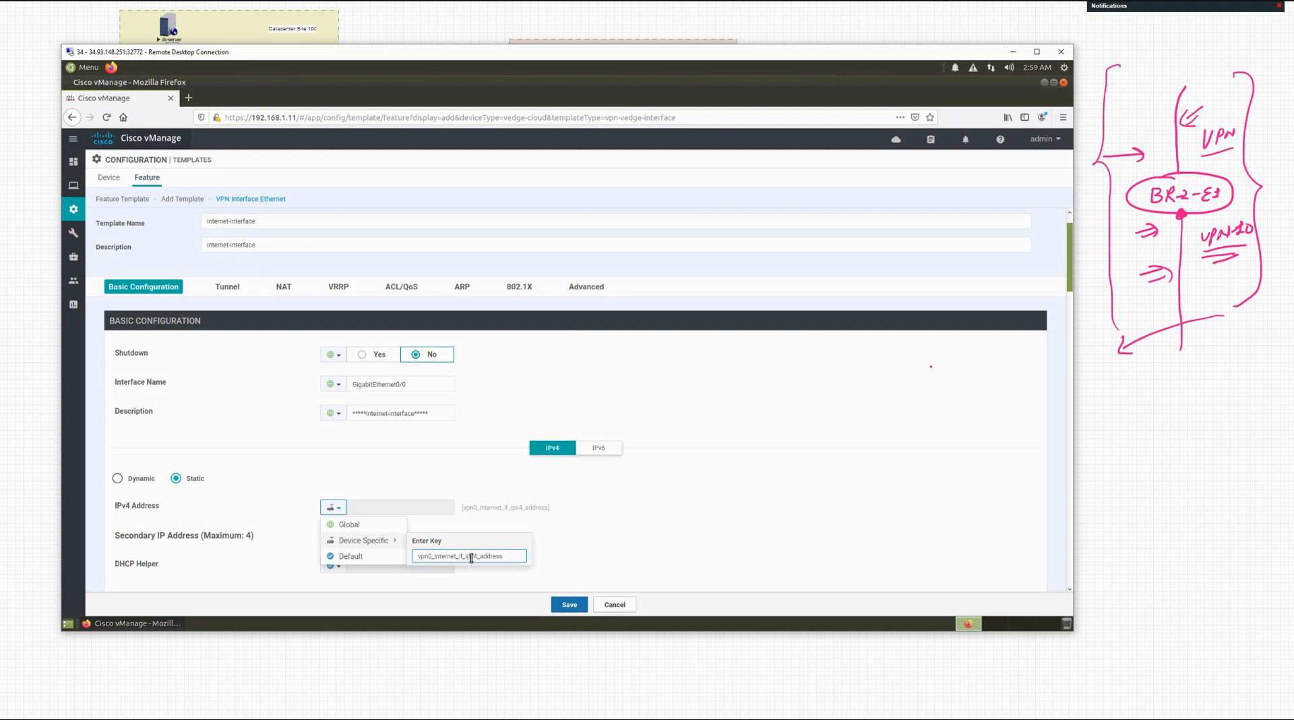
pyautogui.click(516, 531)
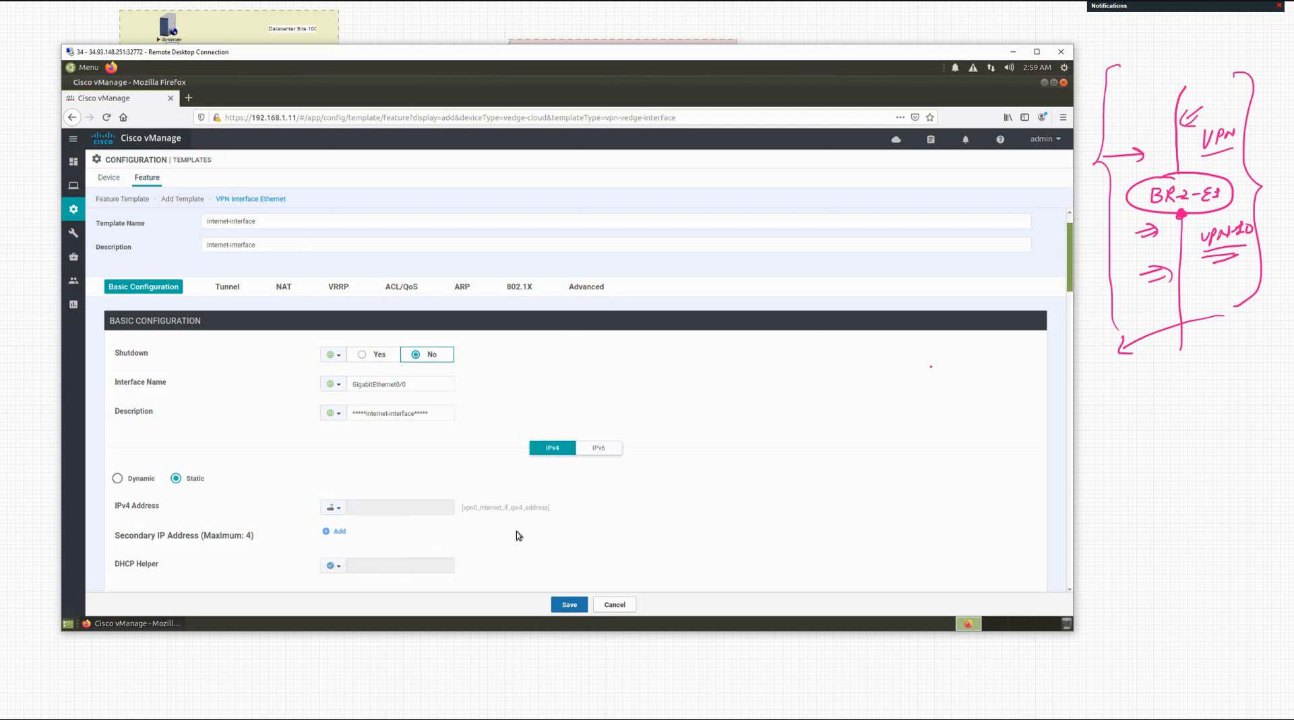
# Set the Tunnel Interface option in the Tunnel section to Global and turn it On.
pyautogui.scroll(-1, 316, 528)
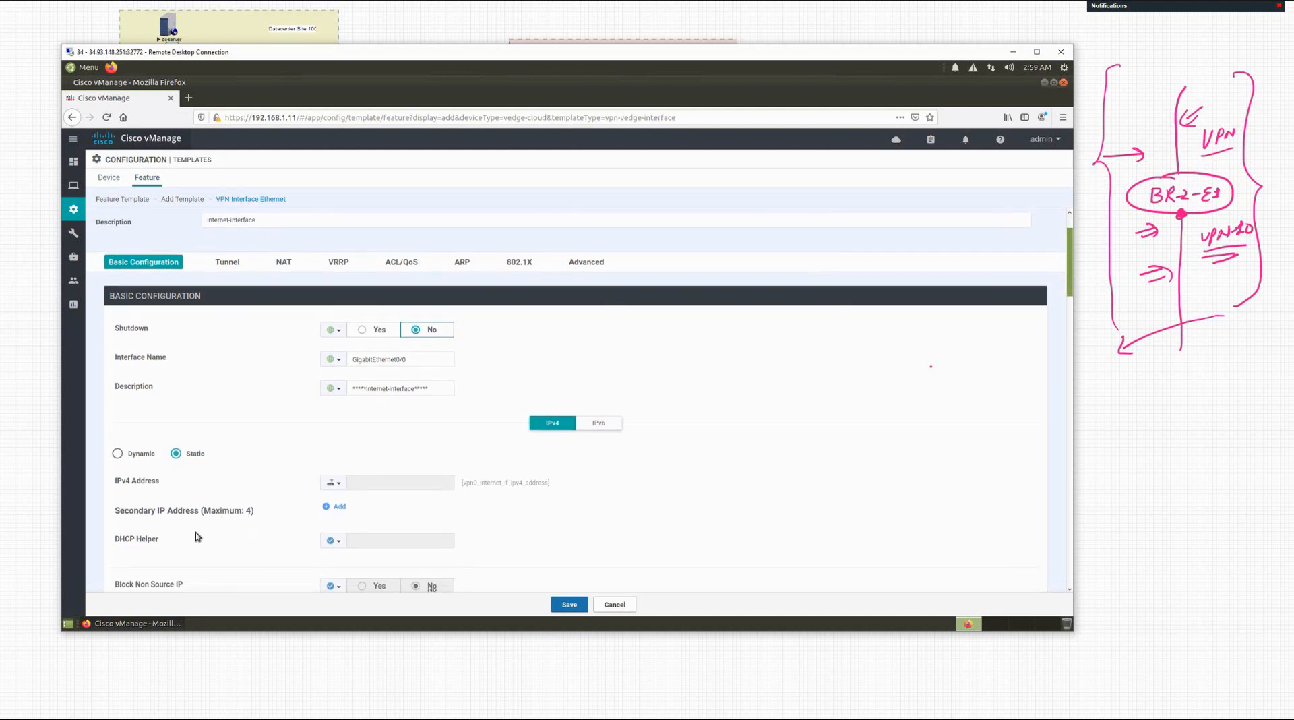
pyautogui.scroll(-5, 594, 490)
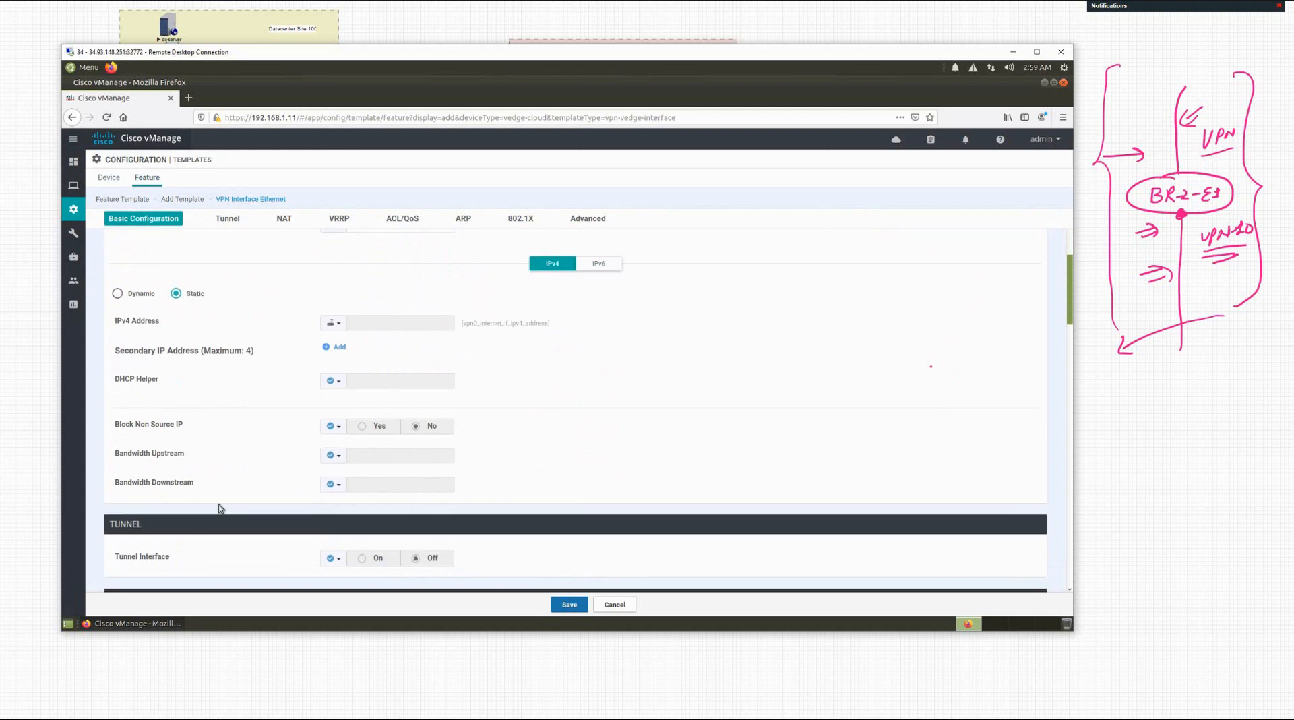
pyautogui.scroll(-2, 216, 507)
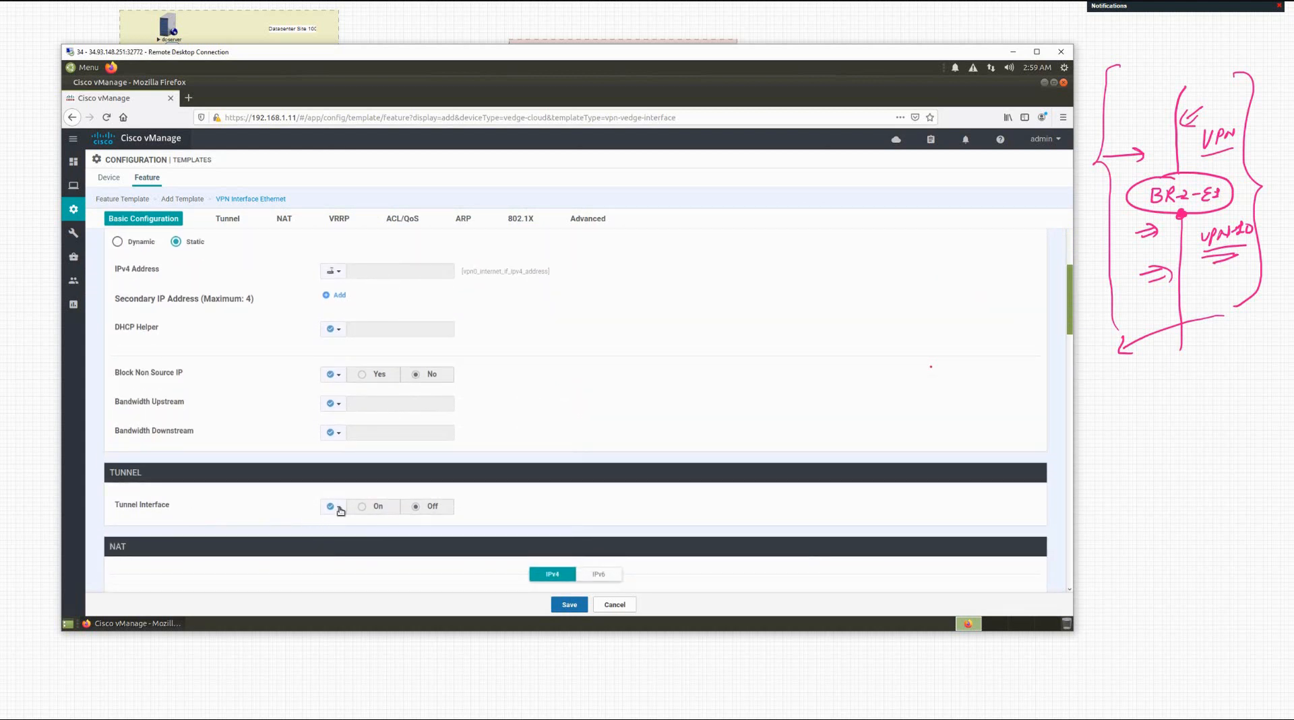
pyautogui.click(334, 507)
pyautogui.click(373, 524)
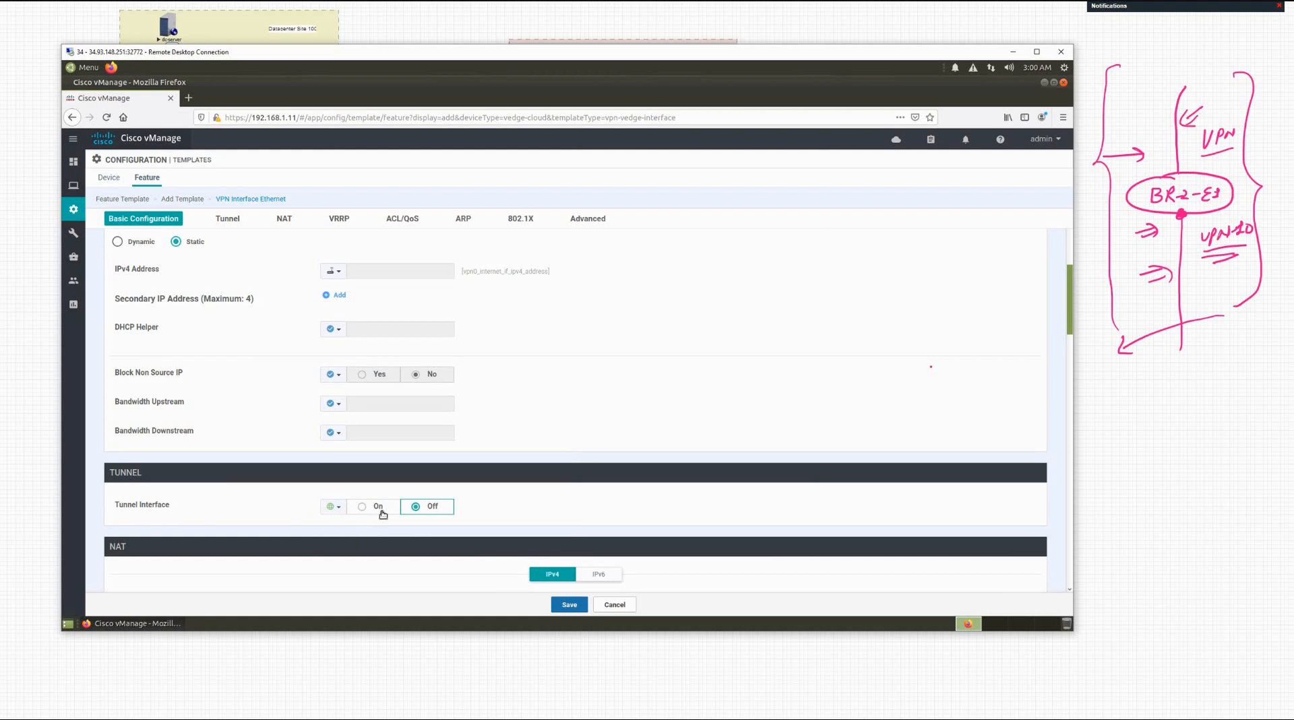
pyautogui.click(375, 507)
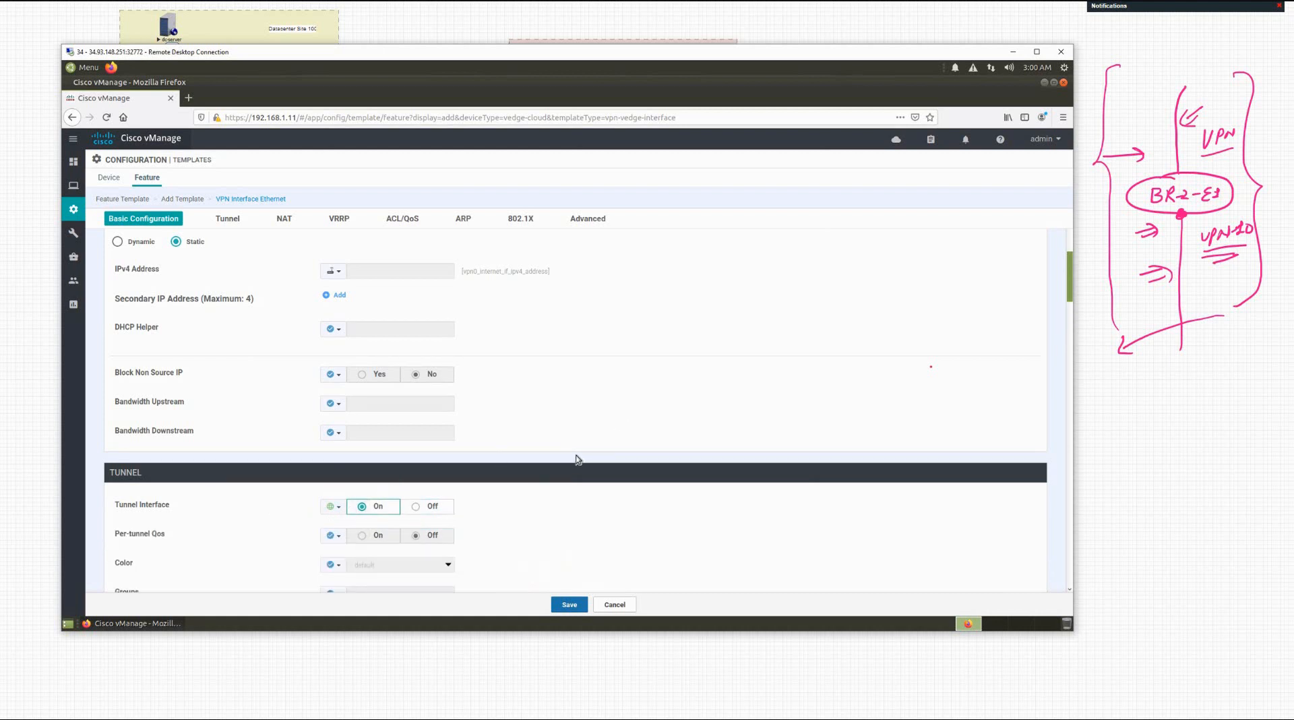
# Set the tunnel Color to Global with the value biz-internet.
pyautogui.scroll(-2, 195, 495)
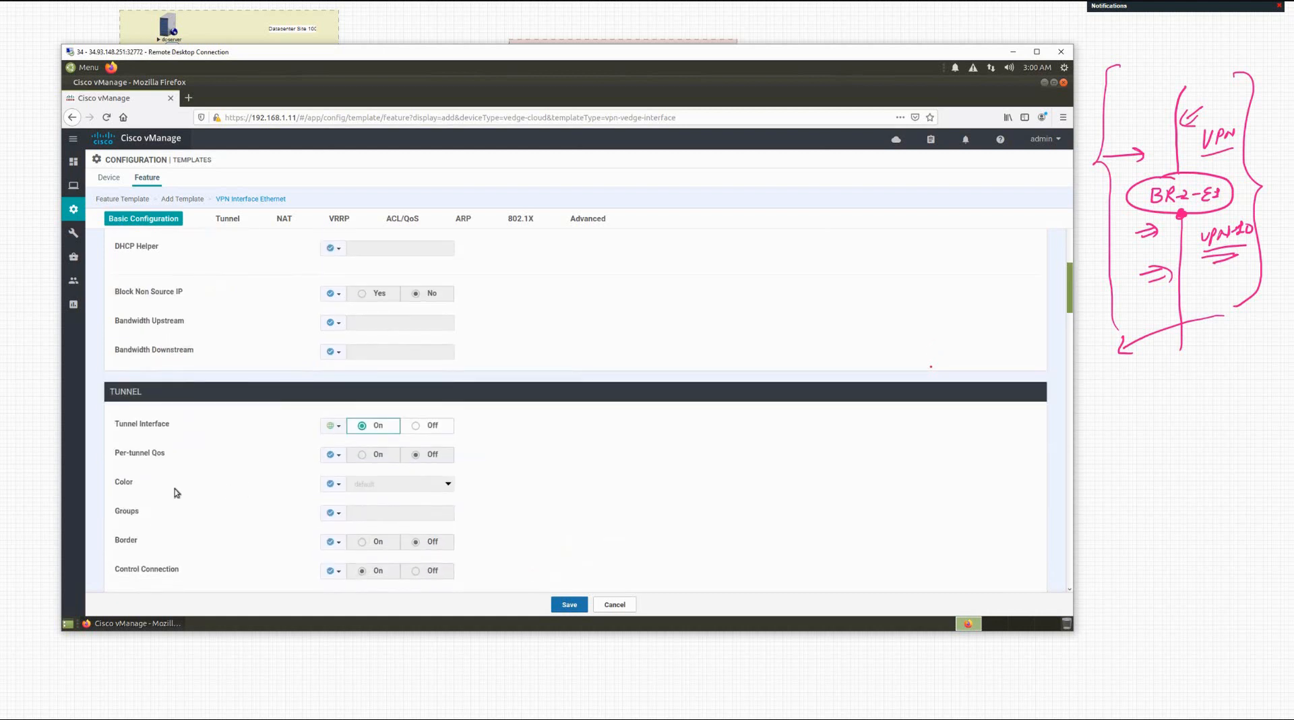
pyautogui.click(339, 489)
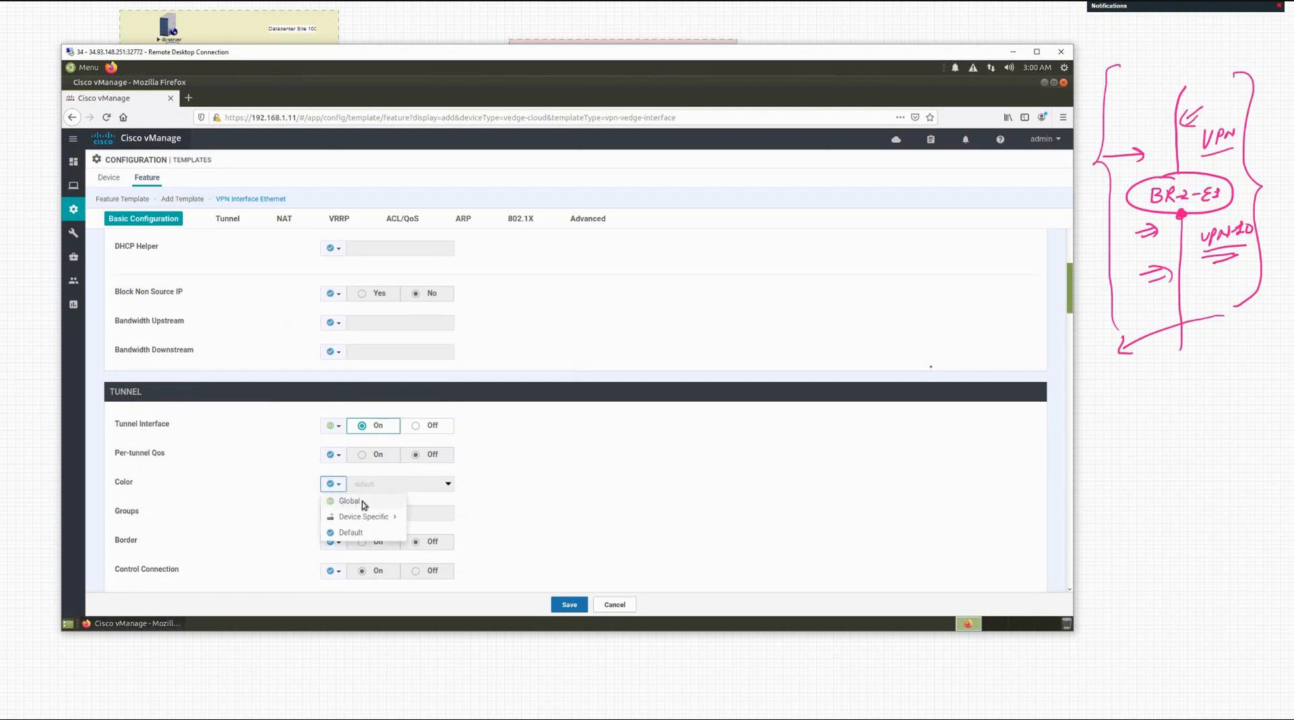
pyautogui.click(362, 502)
pyautogui.click(444, 487)
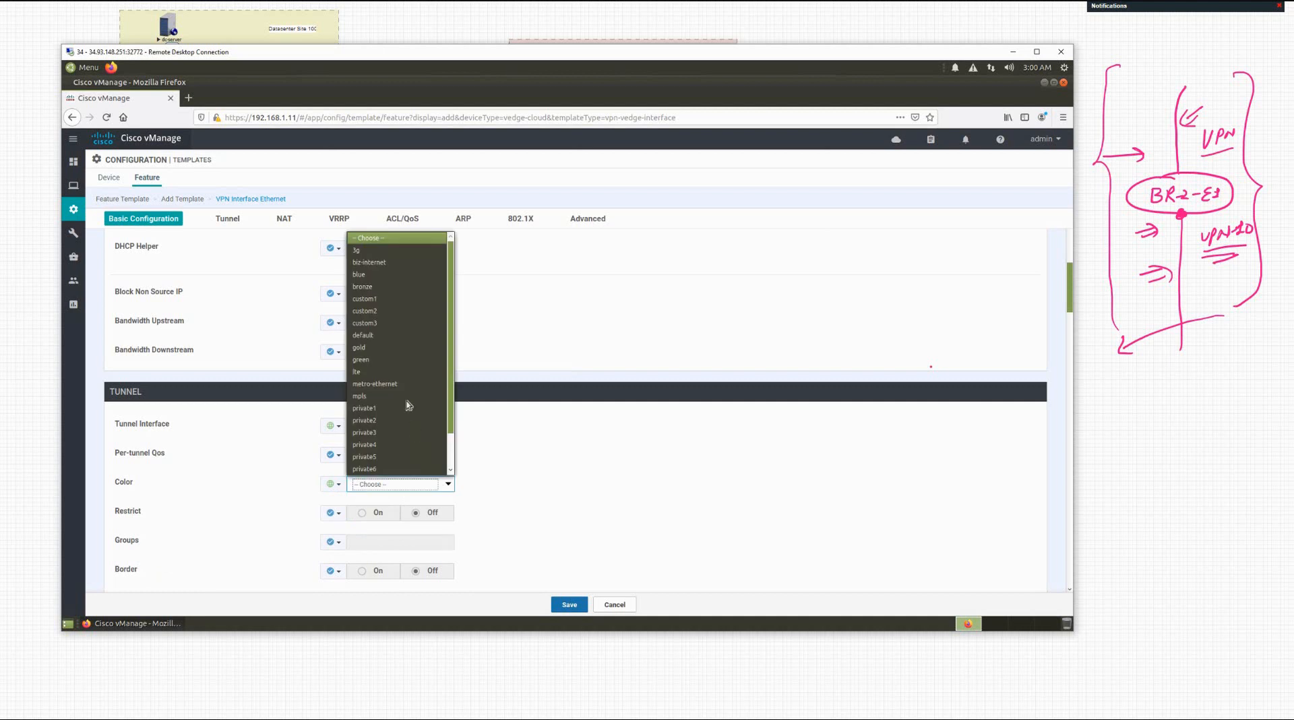
pyautogui.click(394, 263)
pyautogui.click(555, 510)
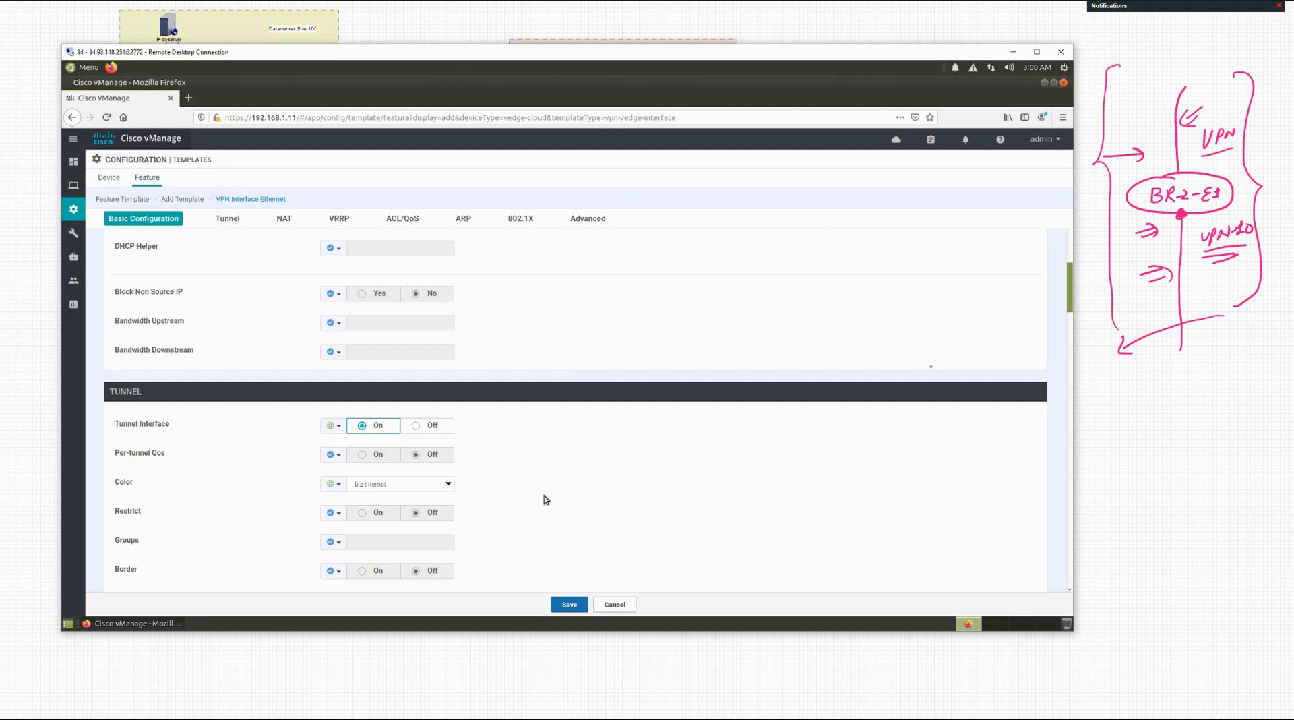
# Set the tunnel color's Restrict option to Global and turn it On.
pyautogui.scroll(-1, 541, 488)
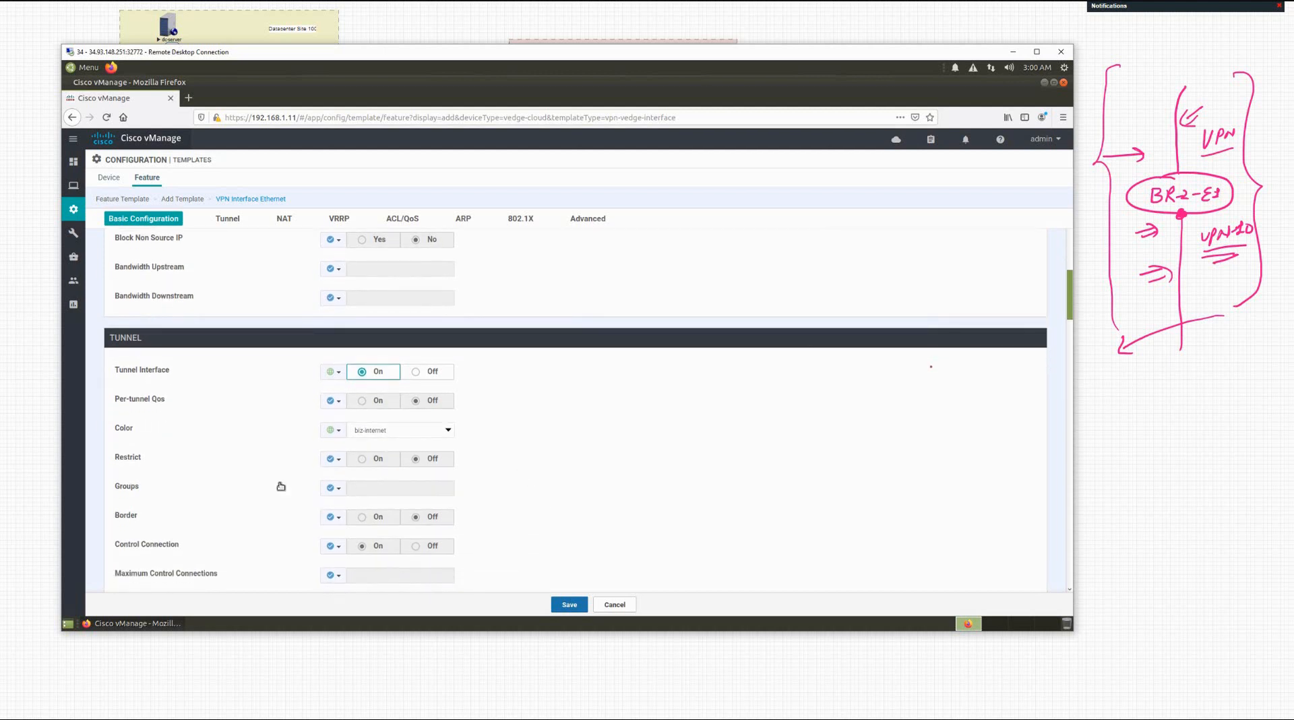
pyautogui.click(340, 465)
pyautogui.click(377, 475)
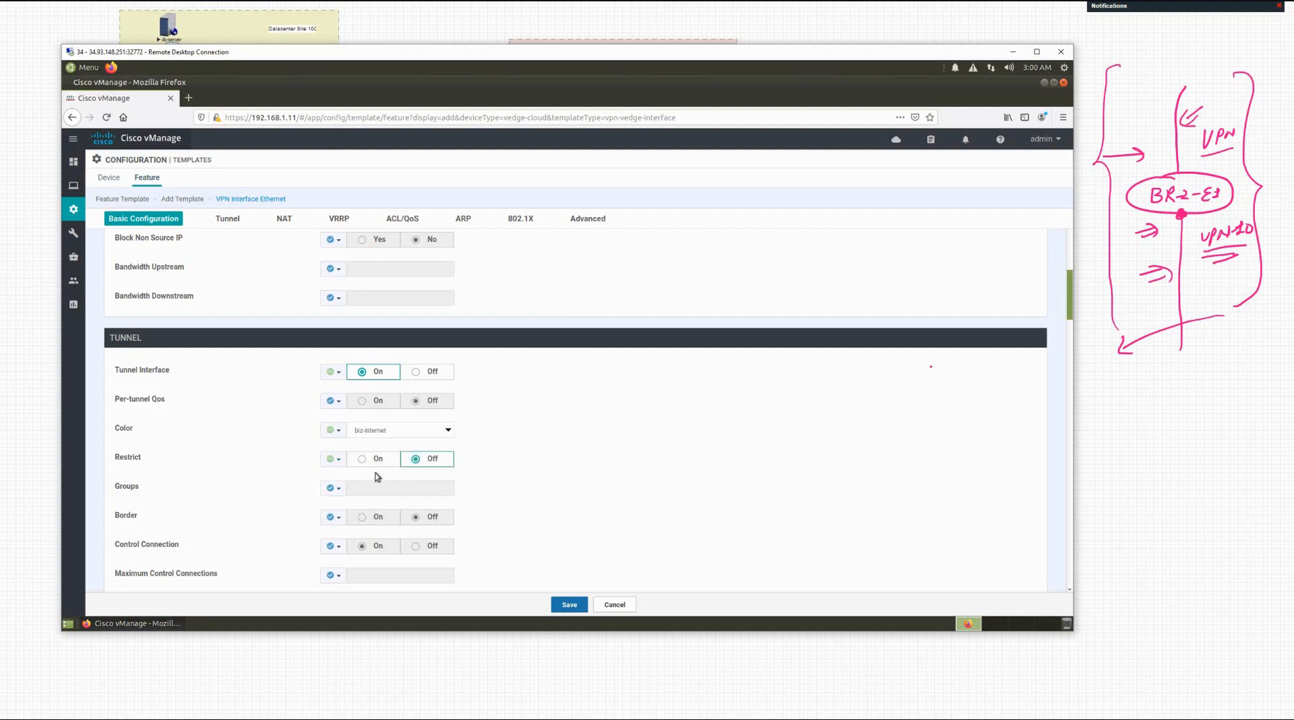
pyautogui.click(369, 463)
# Set All under Allow Service to Global and turn it On.
pyautogui.scroll(-3, 535, 471)
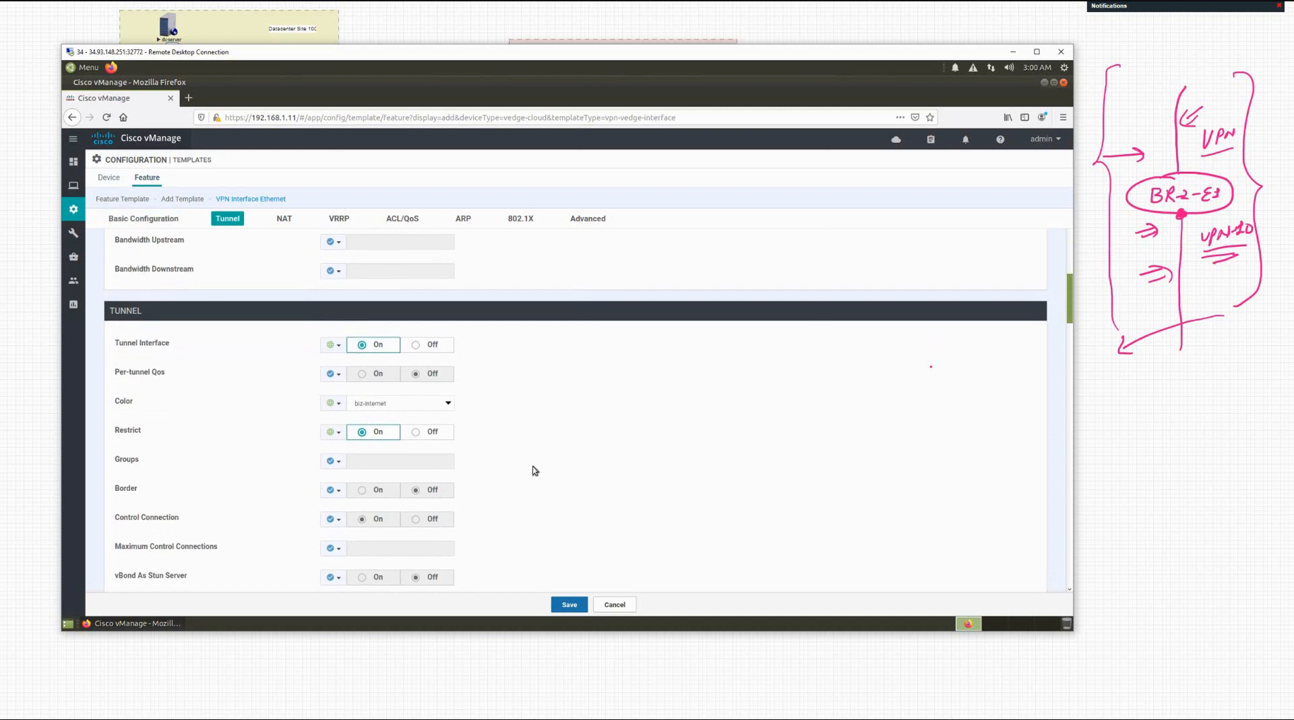
pyautogui.scroll(-2, 535, 470)
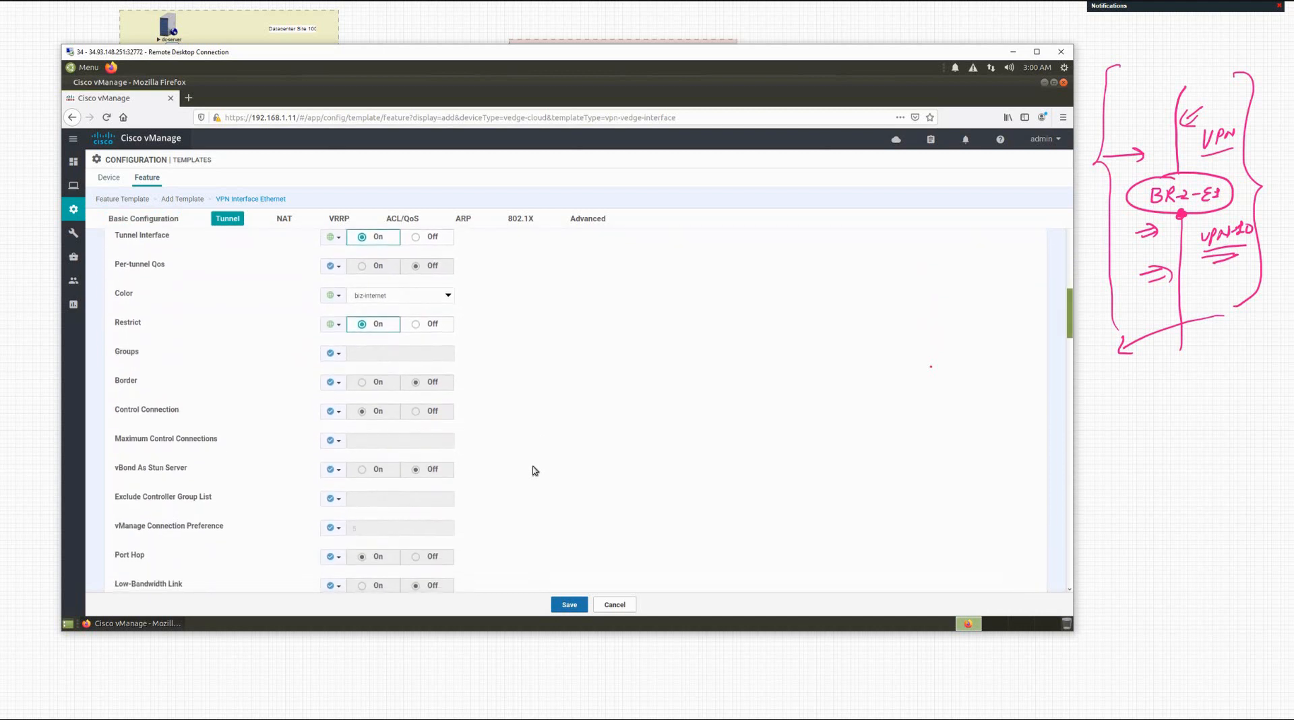
pyautogui.scroll(-3, 536, 471)
pyautogui.scroll(-2, 529, 468)
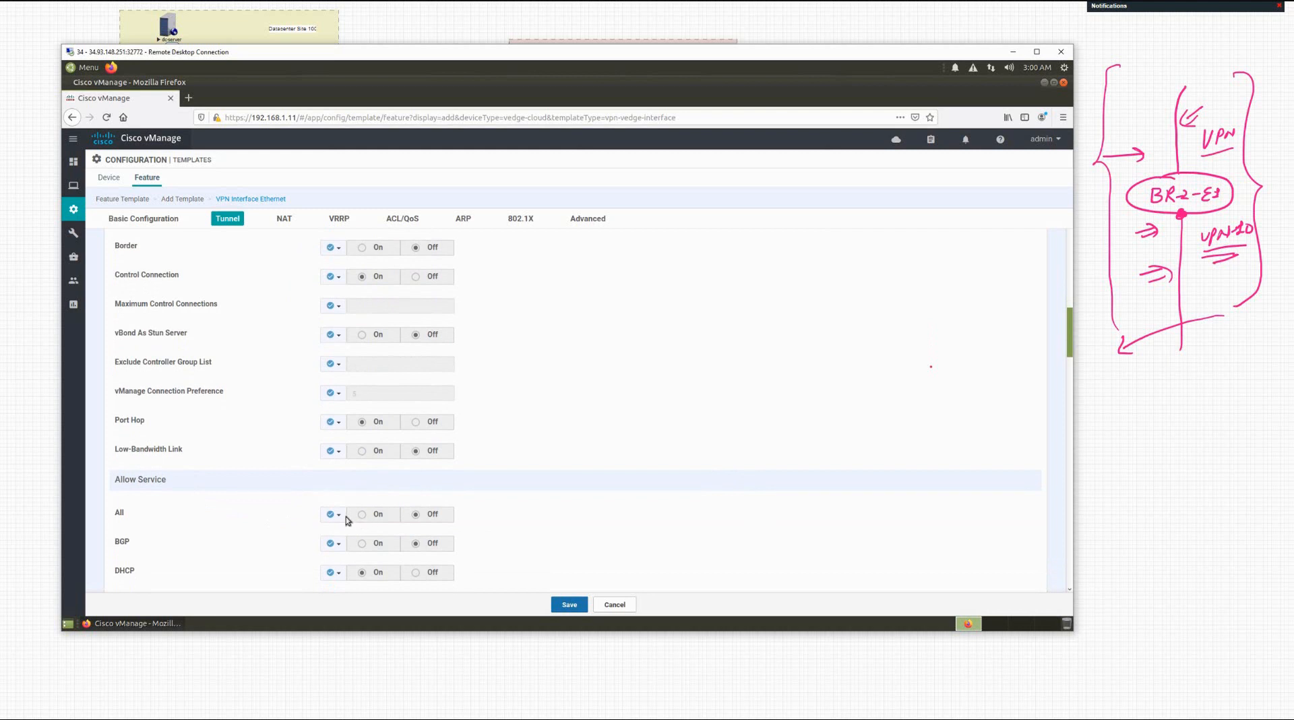
pyautogui.click(336, 515)
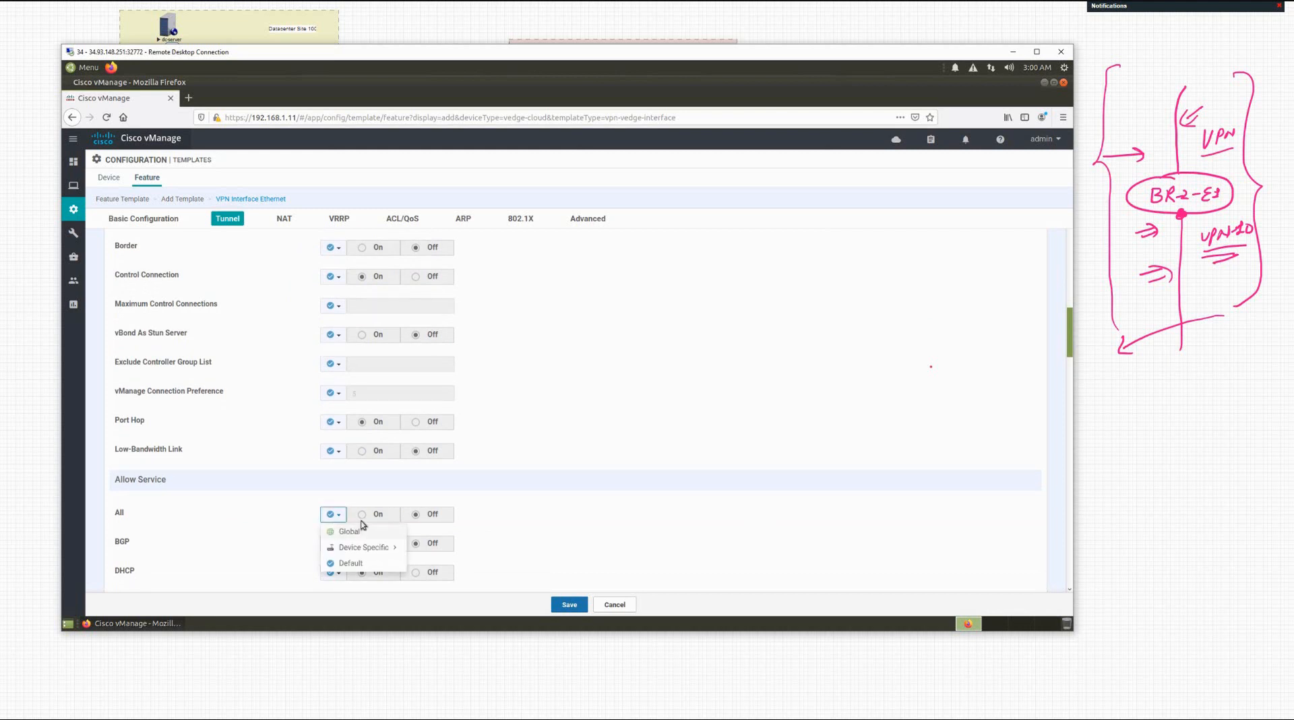
pyautogui.click(362, 530)
pyautogui.click(364, 516)
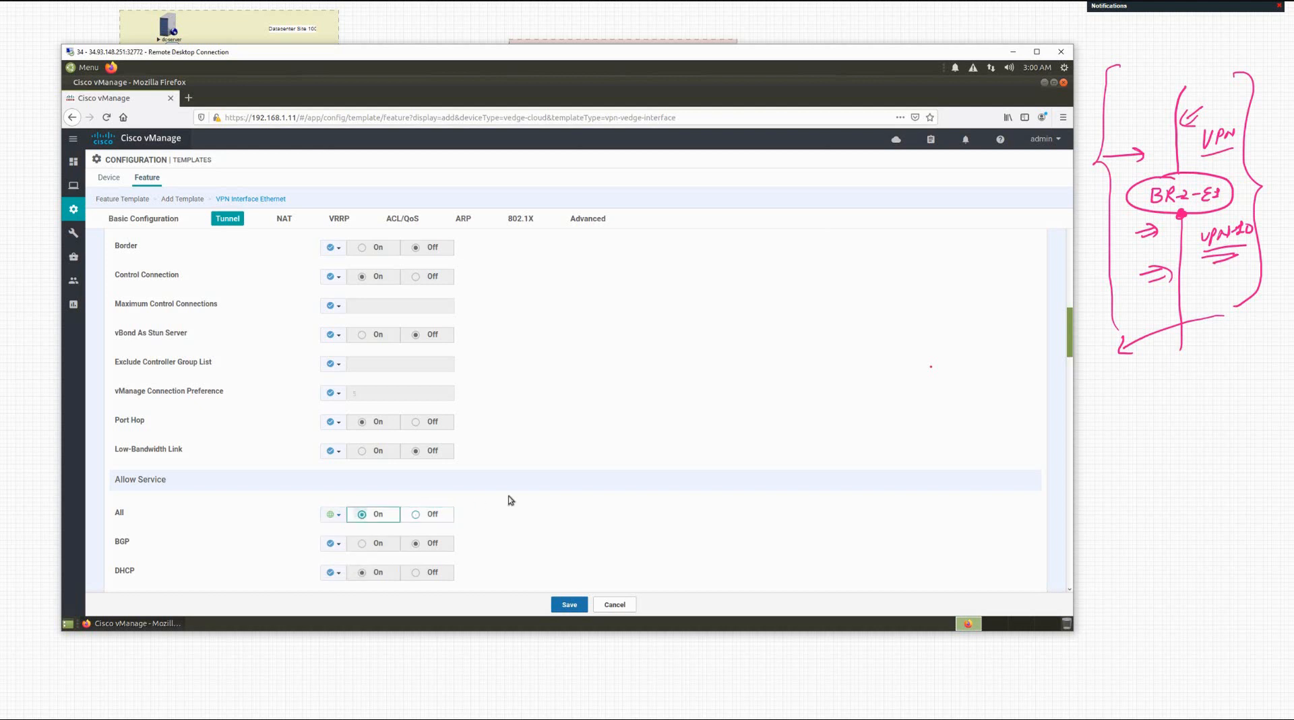
# Switch the NETCONF and NTP entries under Allow Service to Global scope.
pyautogui.scroll(-1, 497, 499)
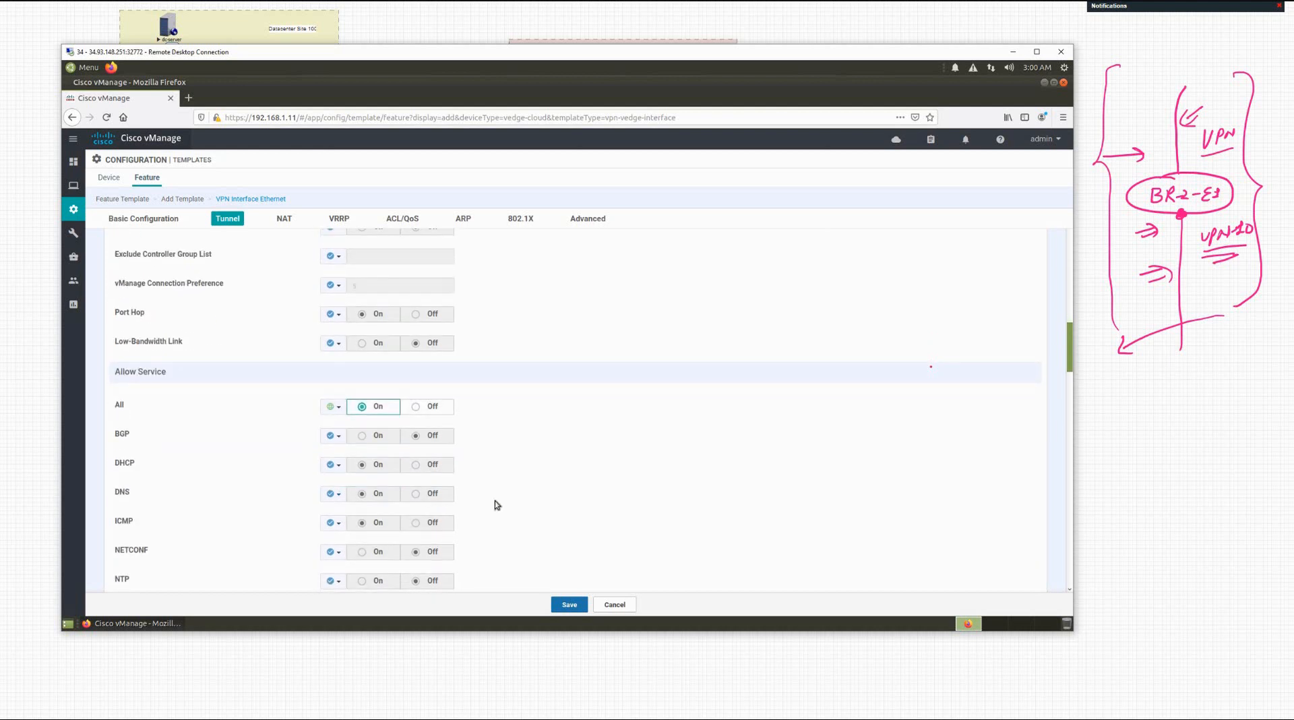
pyautogui.scroll(-3, 404, 522)
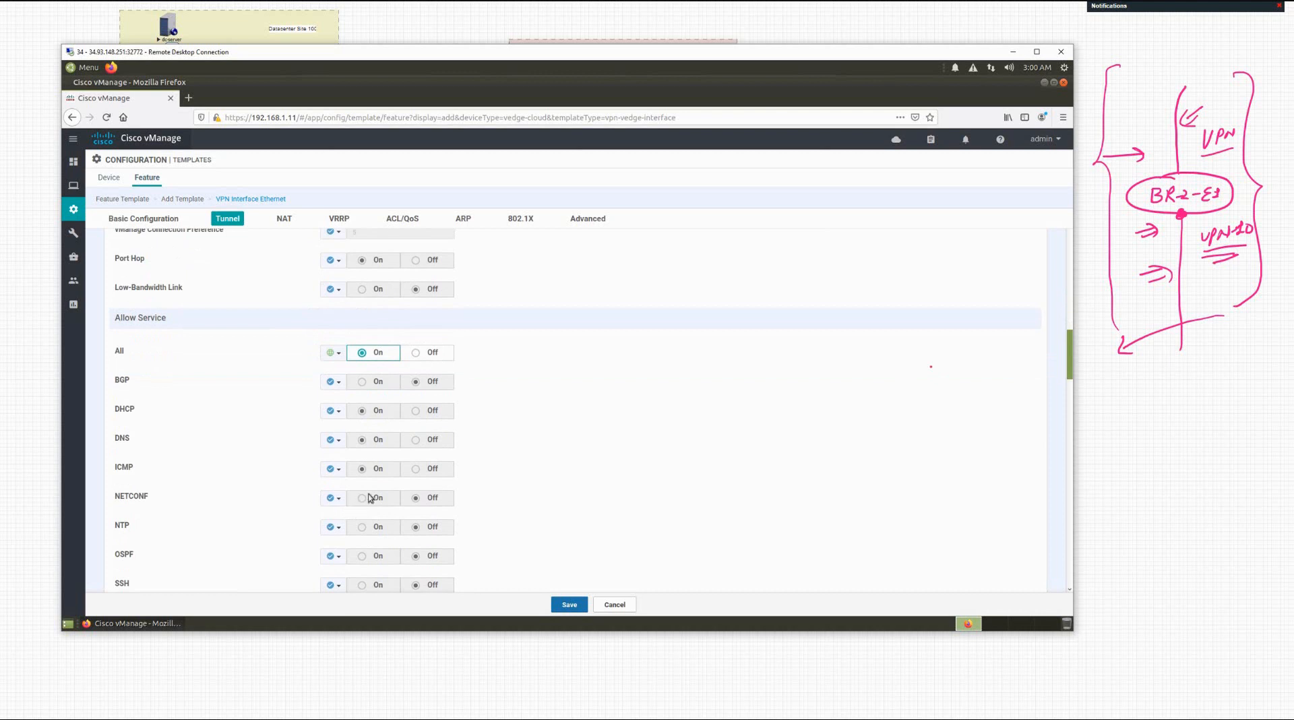
pyautogui.click(335, 498)
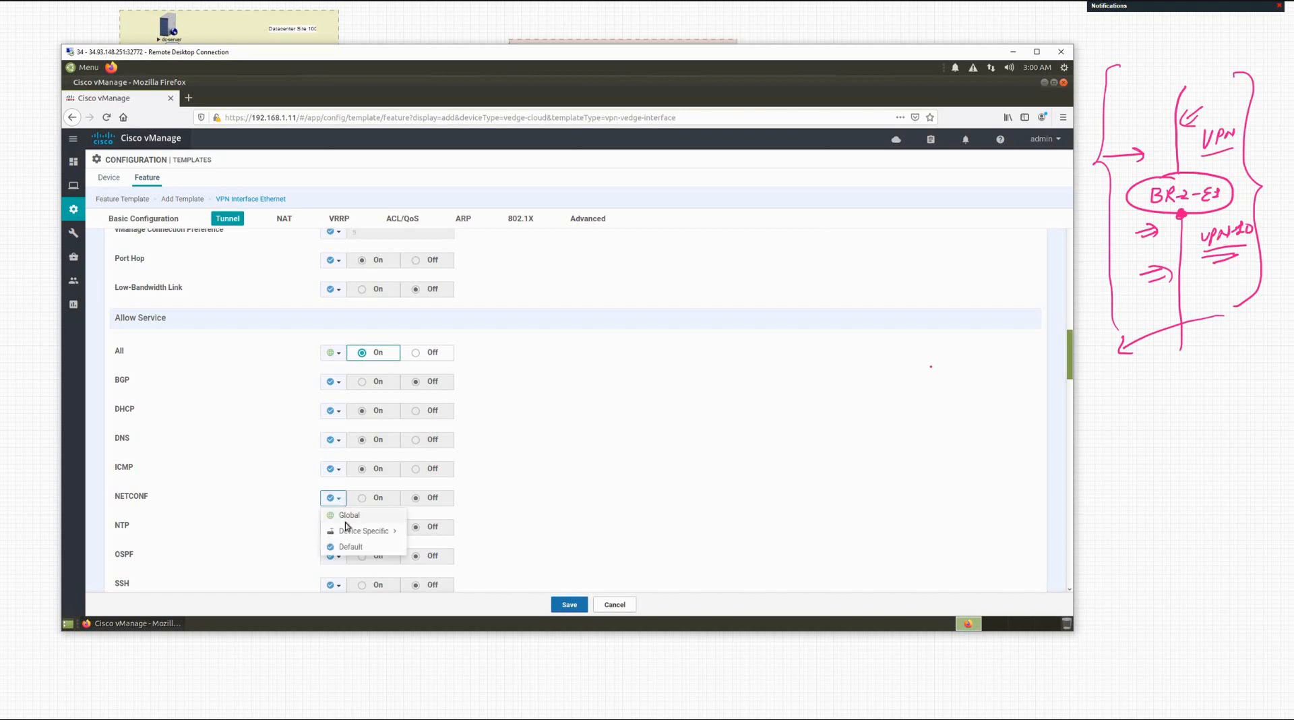
pyautogui.click(348, 515)
pyautogui.click(342, 531)
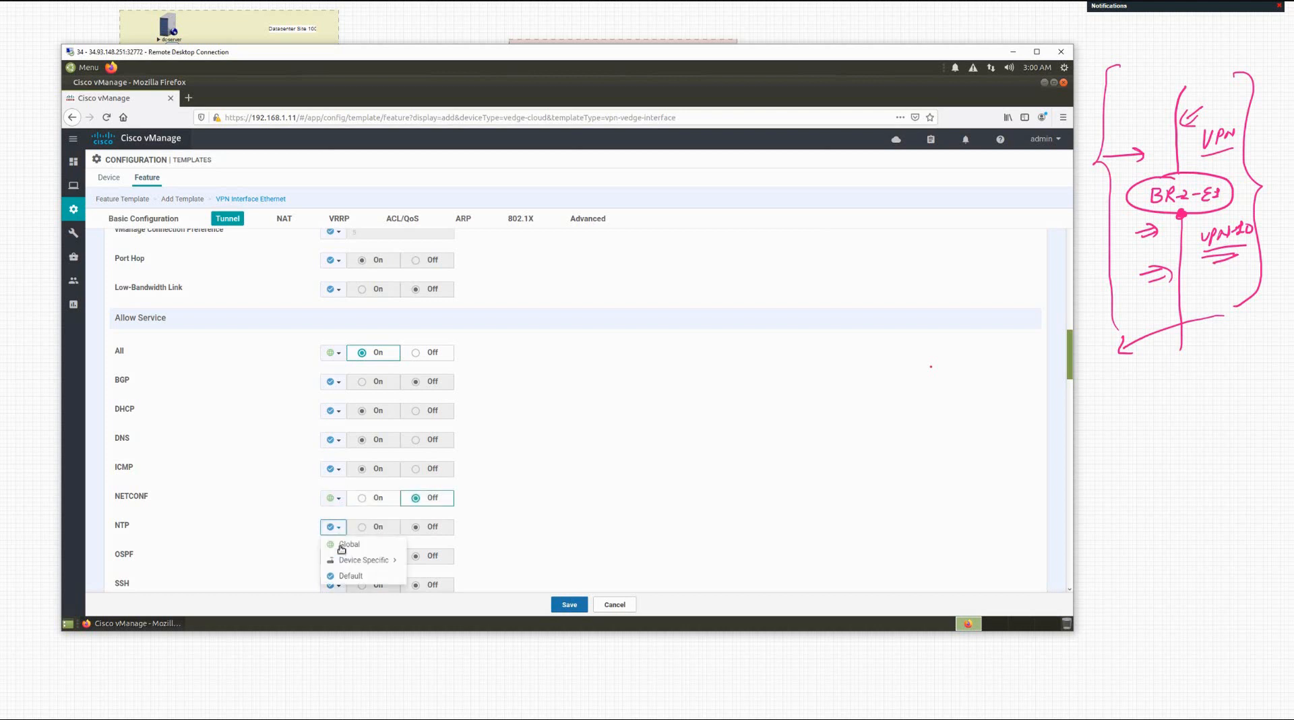
pyautogui.click(341, 545)
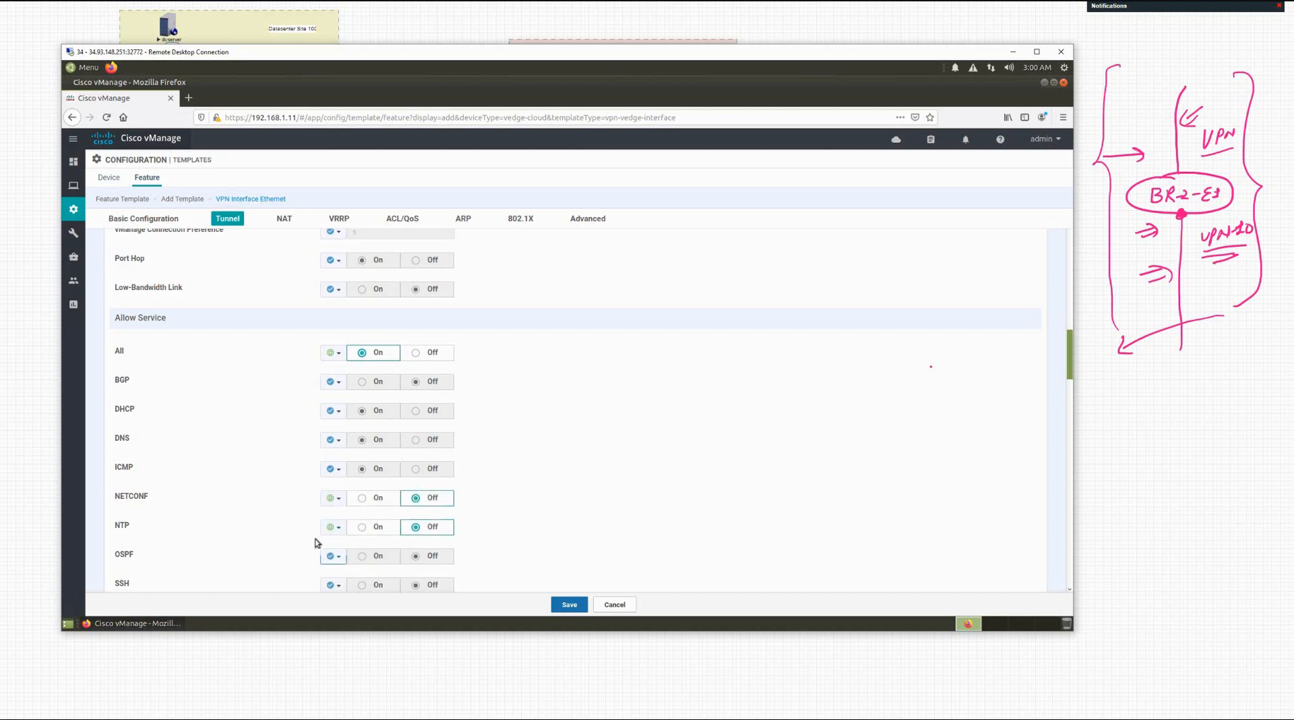
# Set SSH under Allow Service to Global scope and turn On SSH, NETCONF and NTP.
pyautogui.scroll(-1, 330, 549)
pyautogui.click(337, 507)
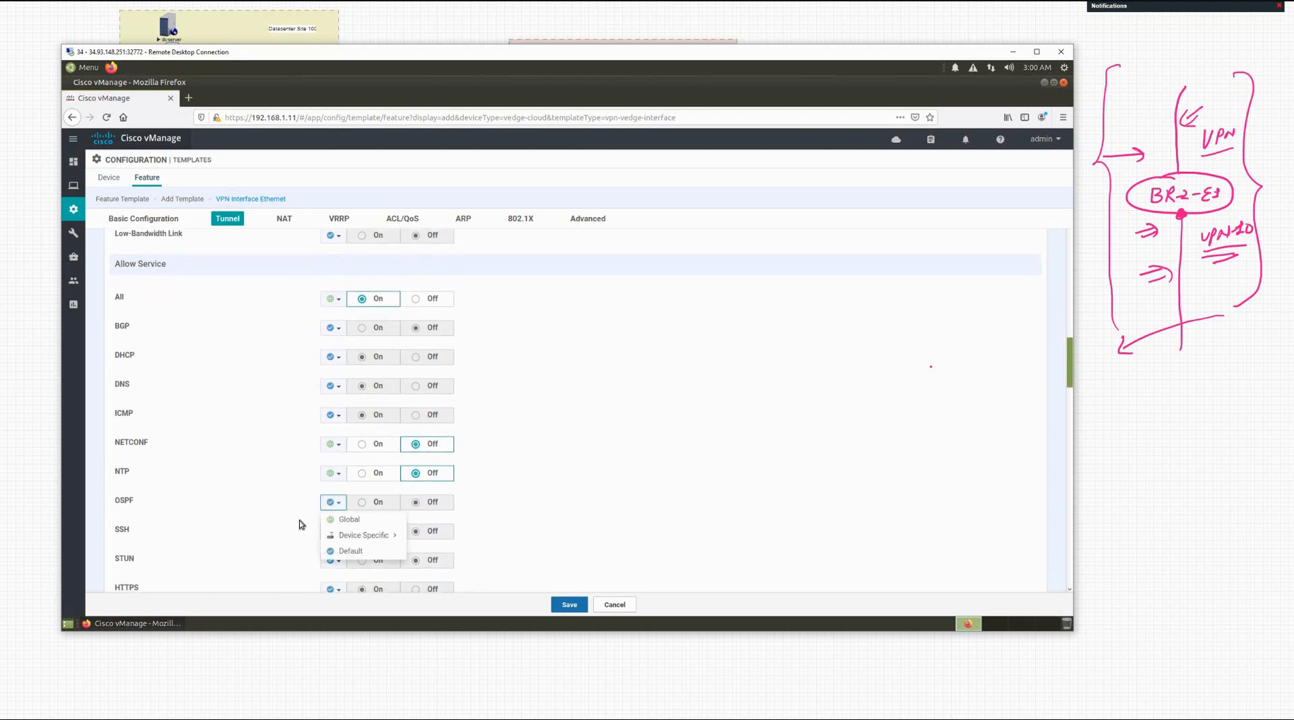
pyautogui.click(333, 530)
pyautogui.click(334, 533)
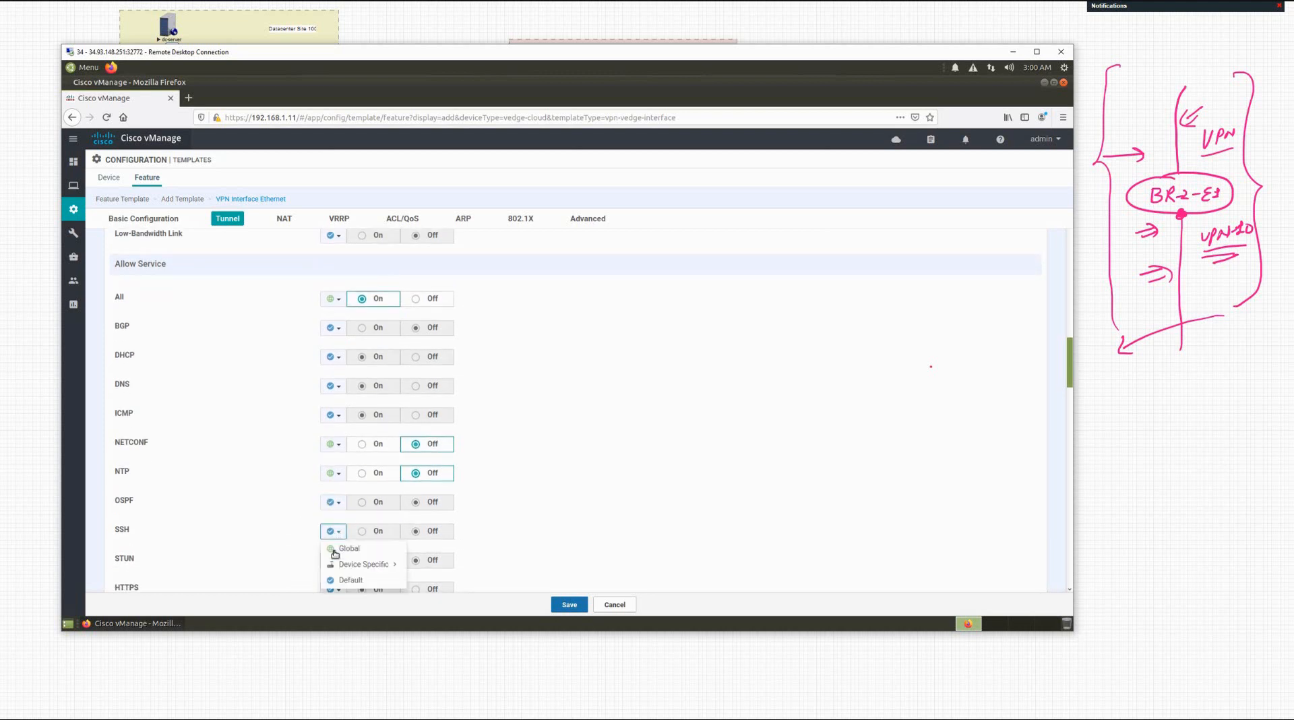
pyautogui.click(352, 548)
pyautogui.click(363, 532)
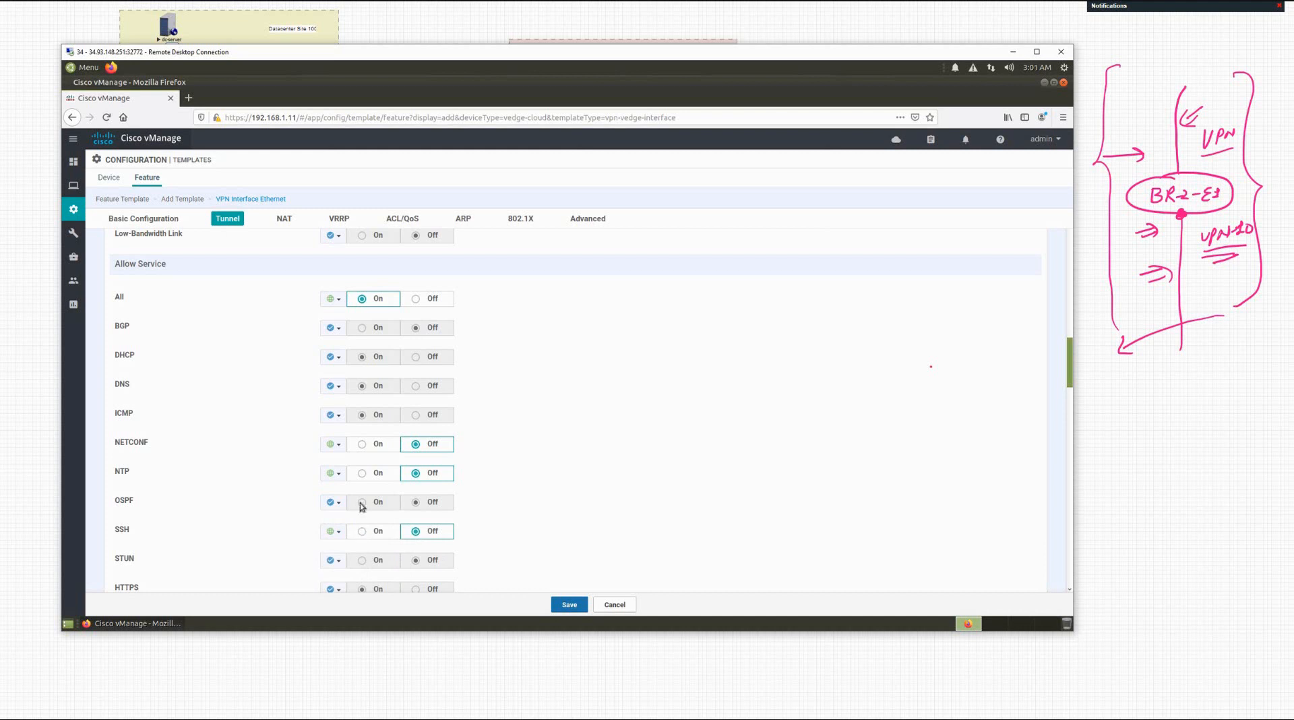
pyautogui.click(363, 446)
pyautogui.click(363, 474)
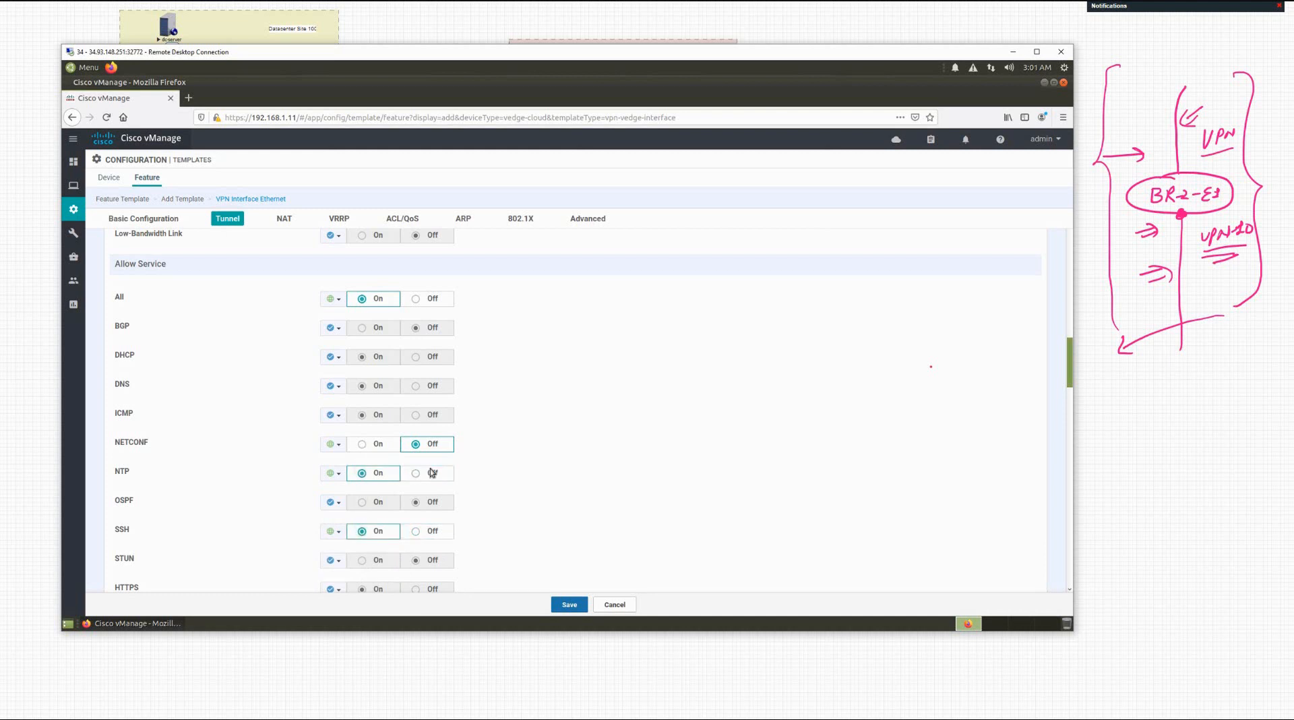
# Check the remaining NAT, VRRP and ACL/QoS sections and save the Internet-interface feature template.
pyautogui.scroll(-2, 557, 495)
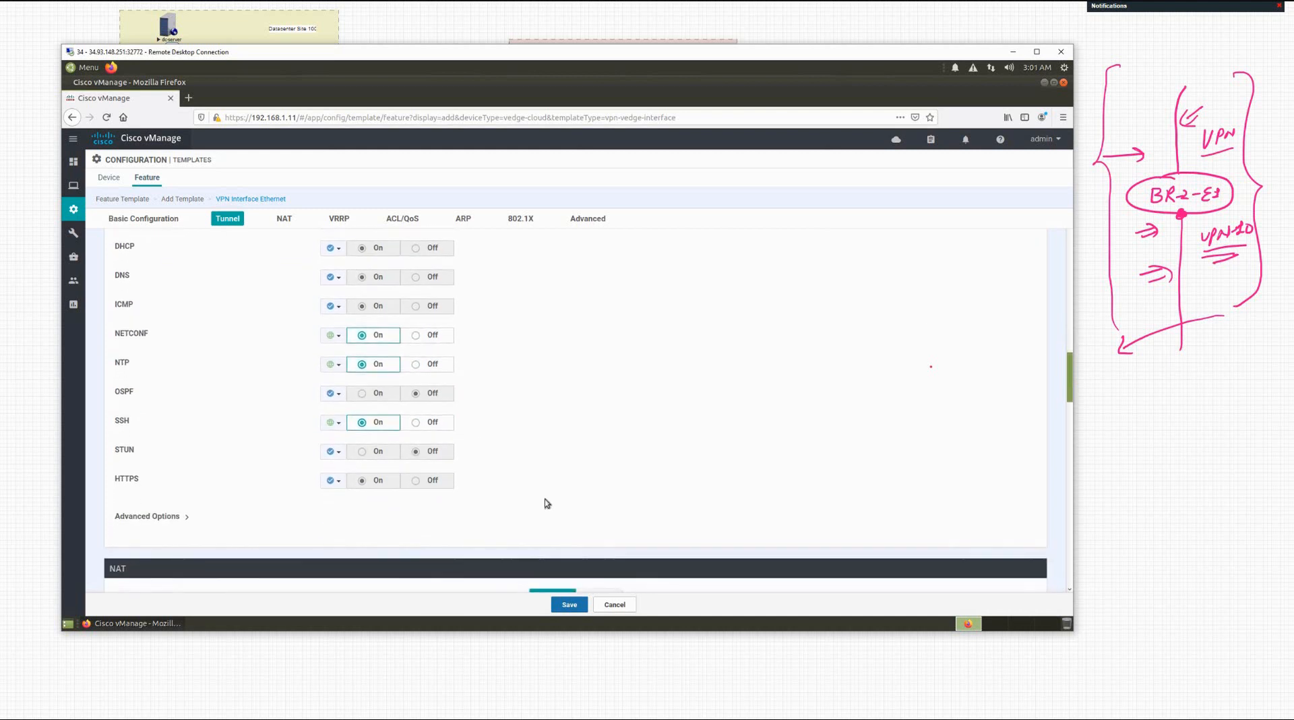
pyautogui.scroll(-5, 546, 503)
pyautogui.scroll(-5, 408, 508)
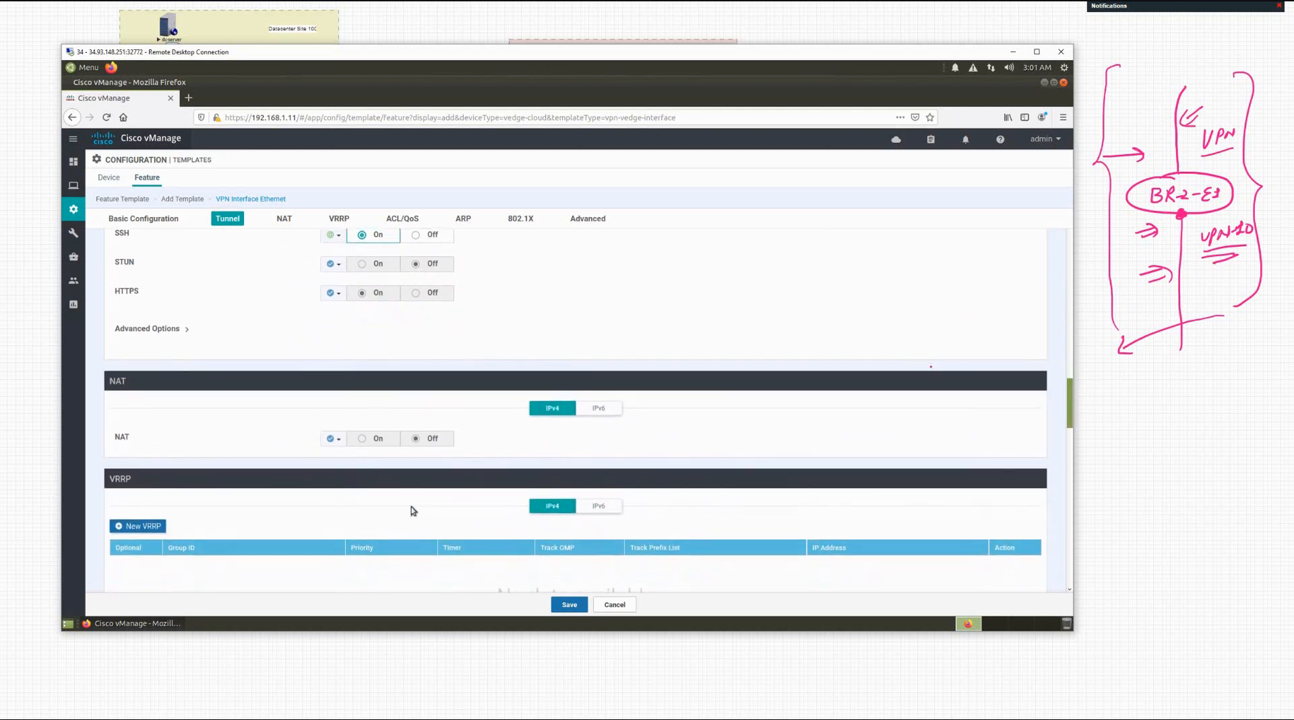
pyautogui.scroll(-5, 510, 475)
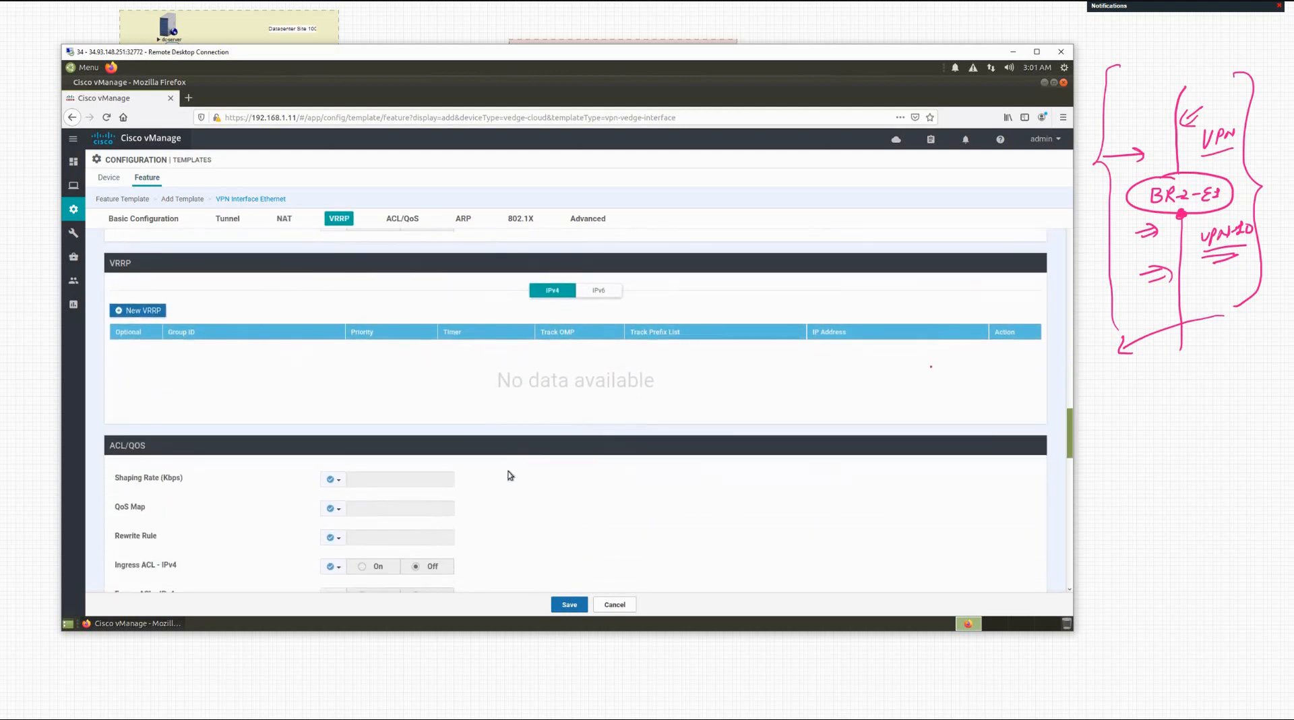
pyautogui.click(562, 604)
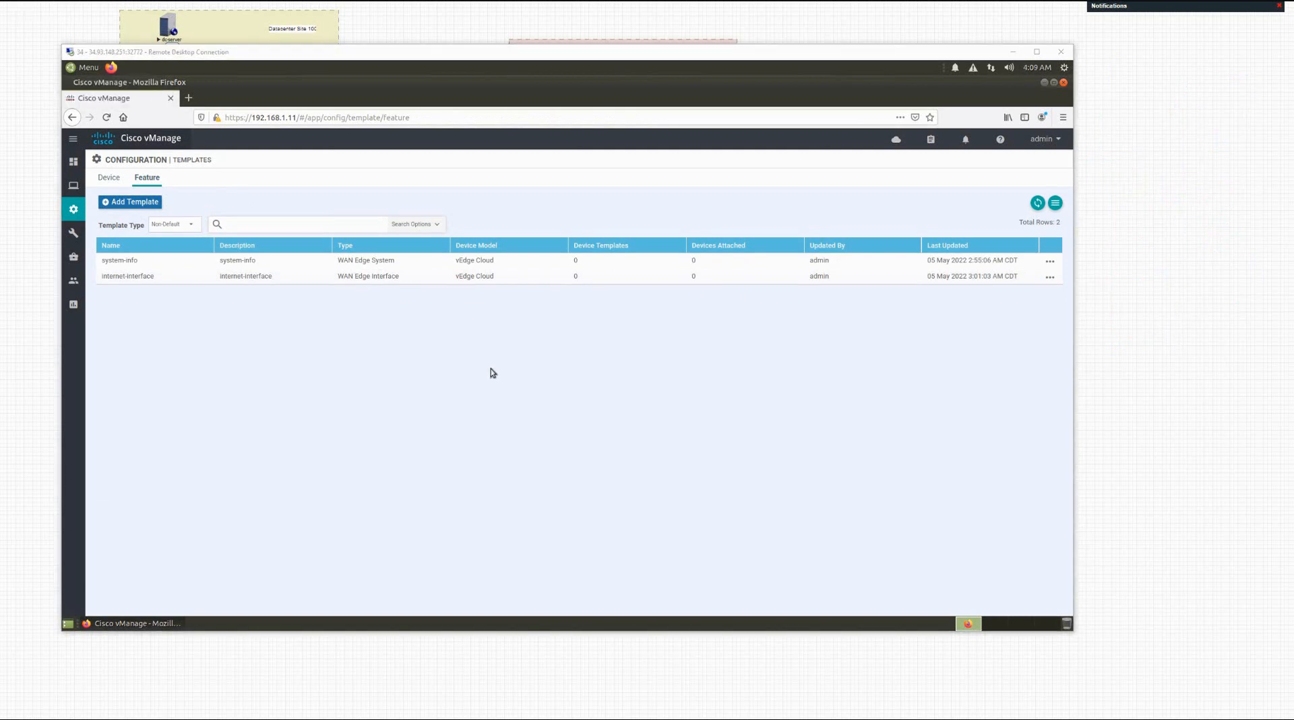
# Examine the Branch 2 vEdge and its connected interfaces on the topology diagram, closing the Webex window, and return to the vManage feature template list.
pyautogui.click(1013, 52)
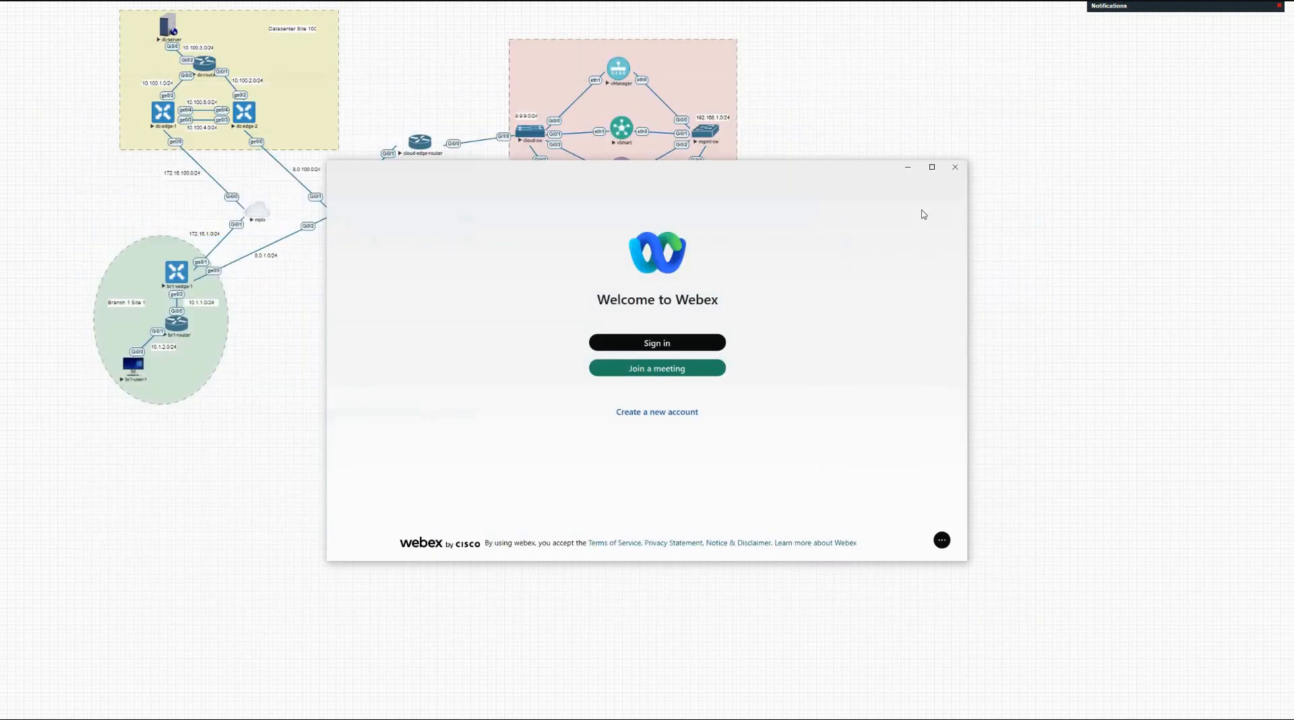
pyautogui.click(955, 167)
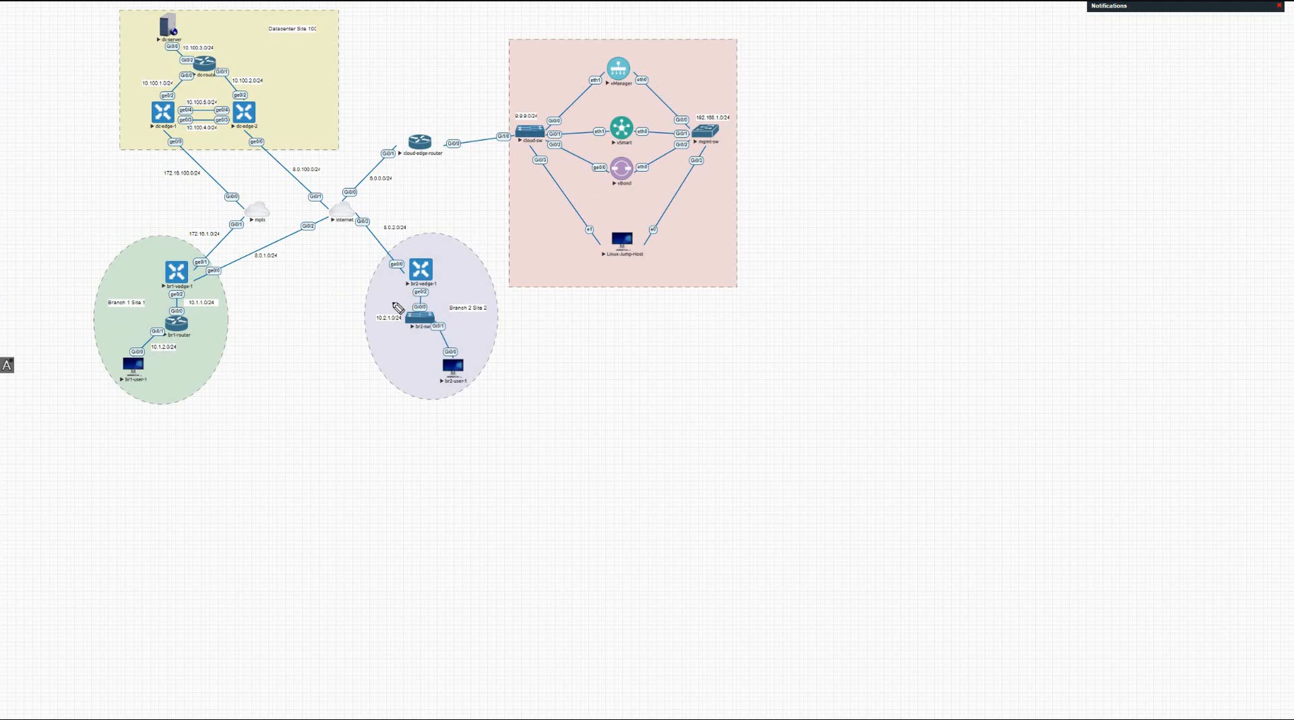
pyautogui.moveTo(387, 299); pyautogui.dragTo(406, 295)
pyautogui.moveTo(358, 273); pyautogui.dragTo(381, 263)
pyautogui.moveTo(440, 273); pyautogui.dragTo(460, 262)
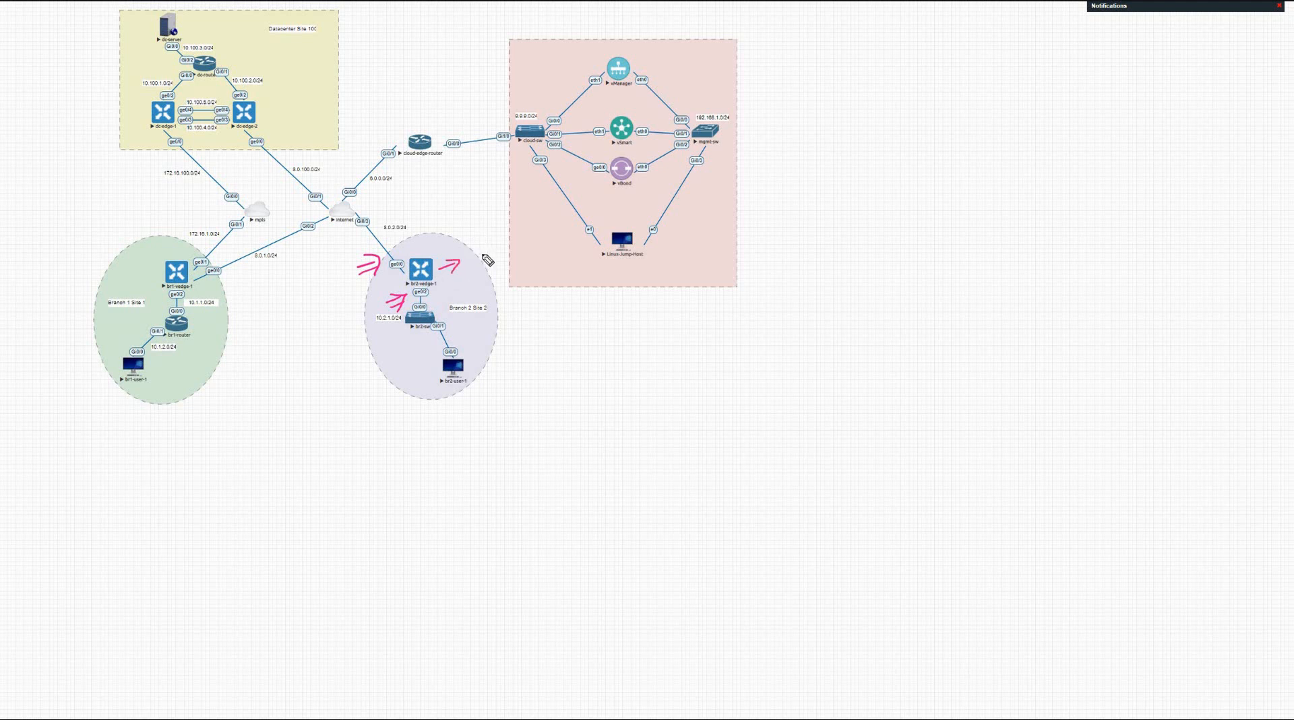
pyautogui.moveTo(479, 256)
pyautogui.mouseDown()
pyautogui.moveTo(486, 272)
pyautogui.moveTo(497, 254)
pyautogui.moveTo(522, 254)
pyautogui.mouseUp()
pyautogui.moveTo(432, 294); pyautogui.dragTo(441, 291)
pyautogui.hotkey('alt', 'Tab')
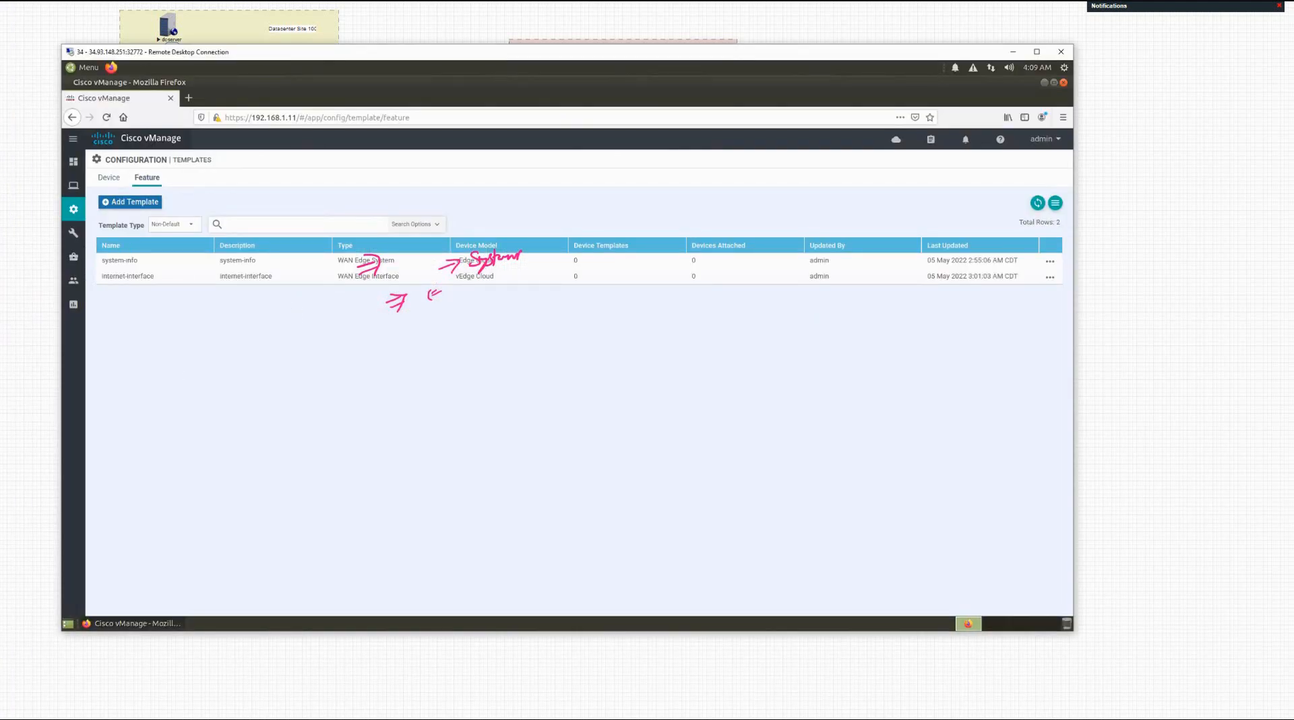
pyautogui.press('Escape')
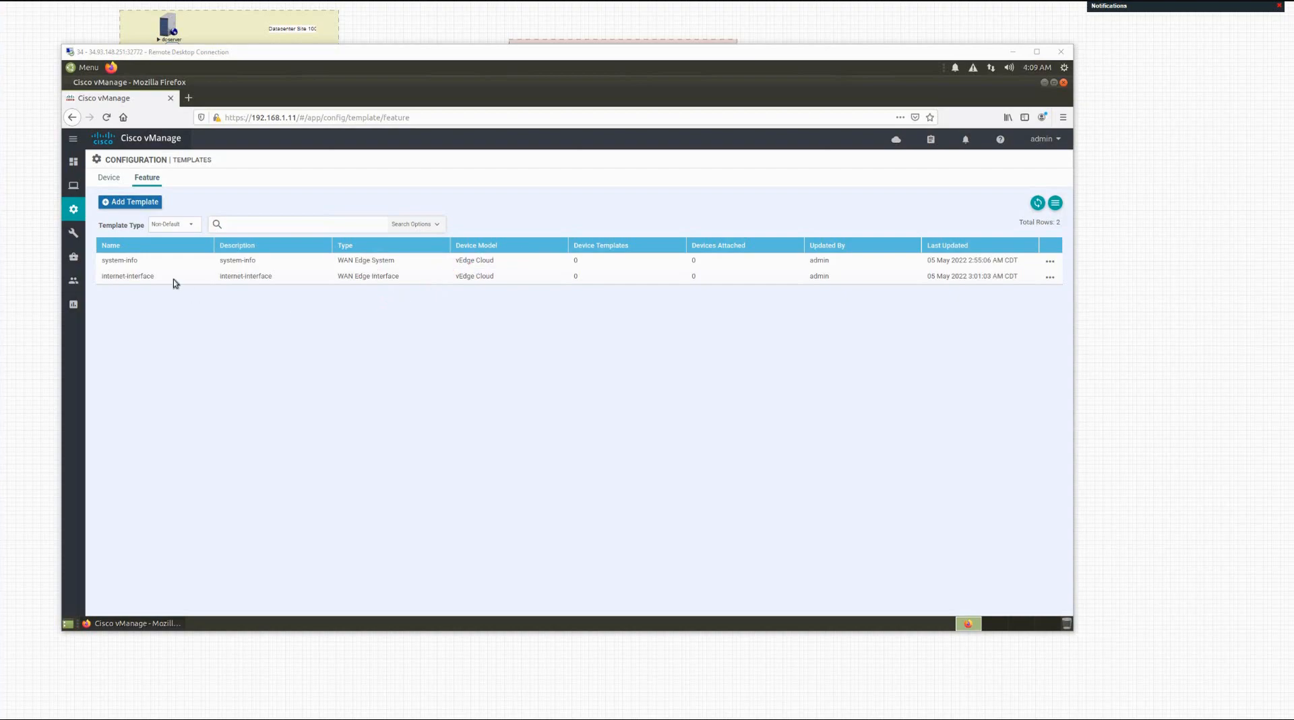